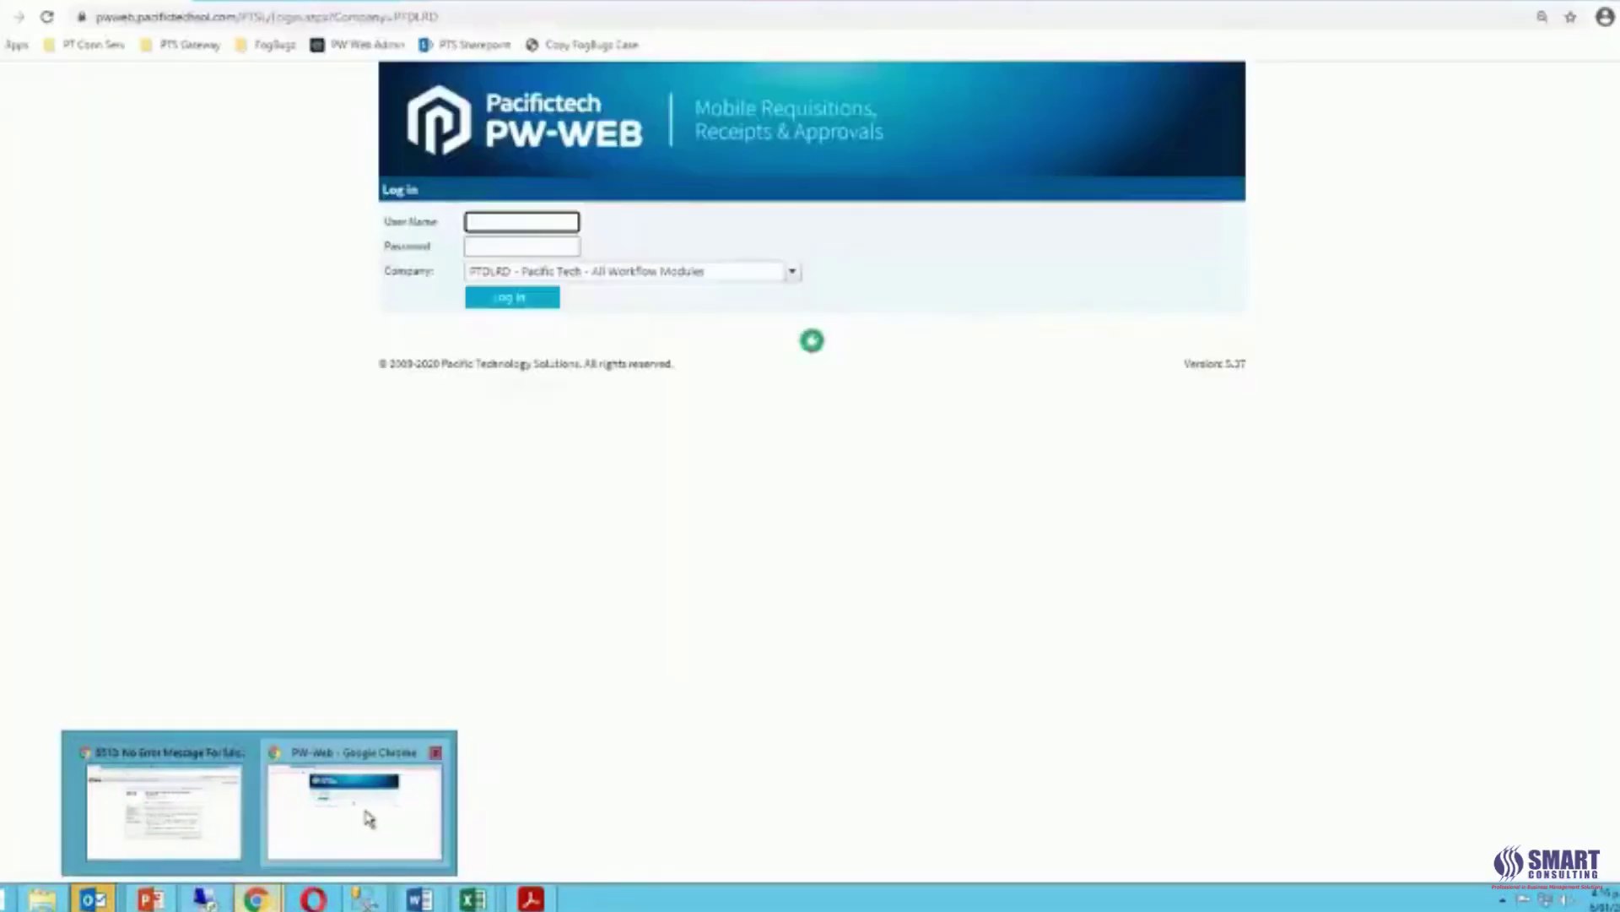
Restore the PW-Web login page from the taskbar.
left_click(363, 815)
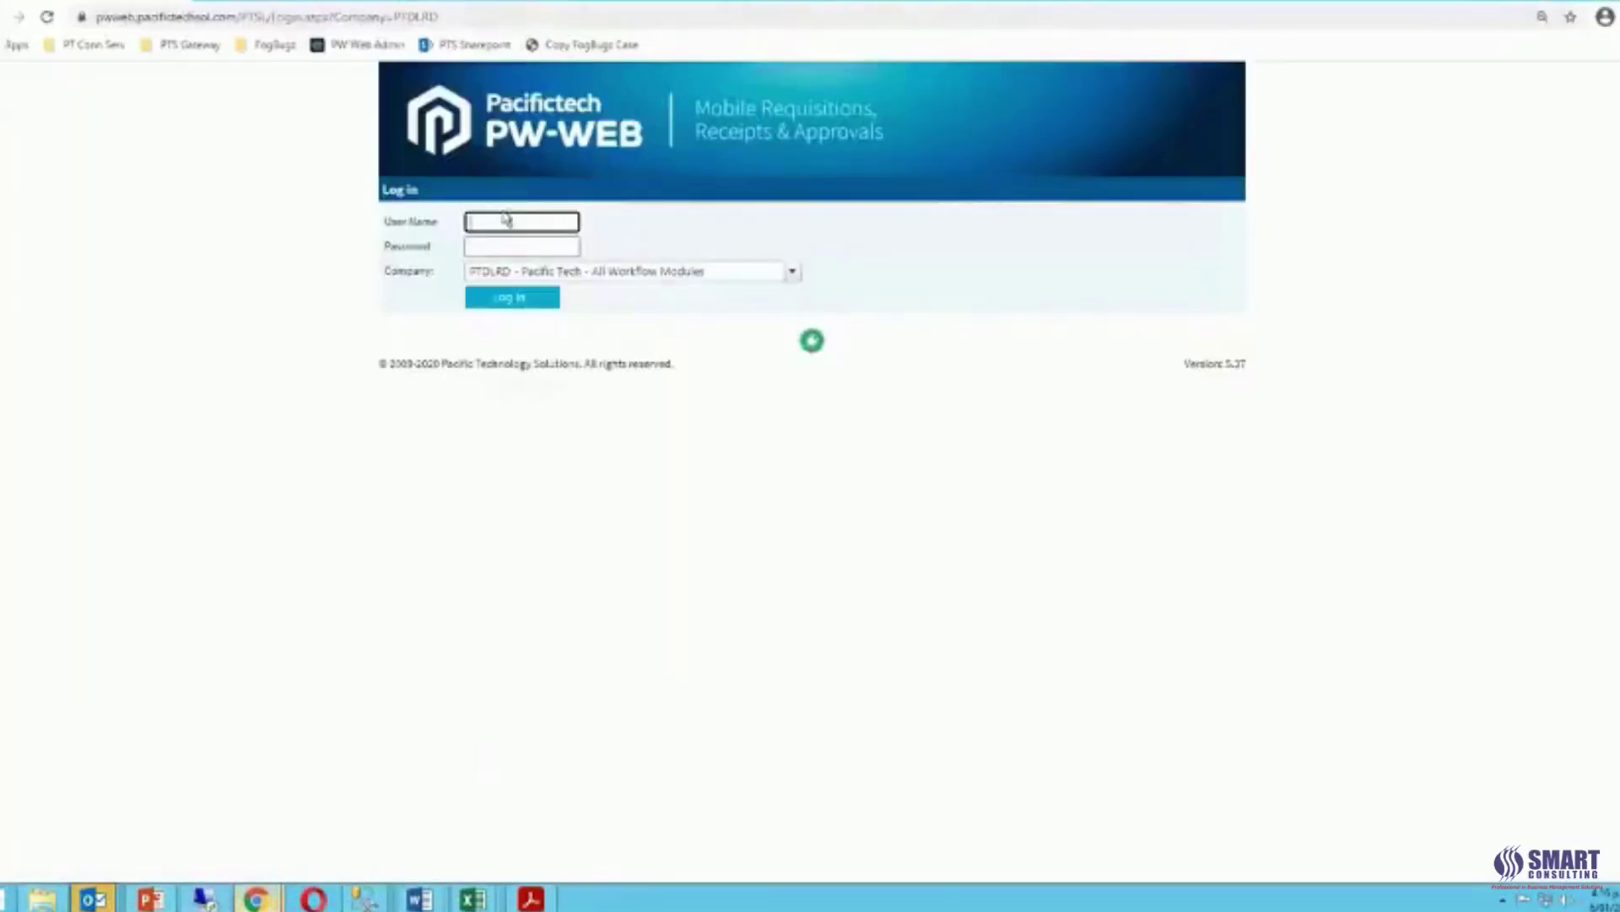
Log in with the requisitioner user name, its password and company PTDLRD.
left_click(505, 223)
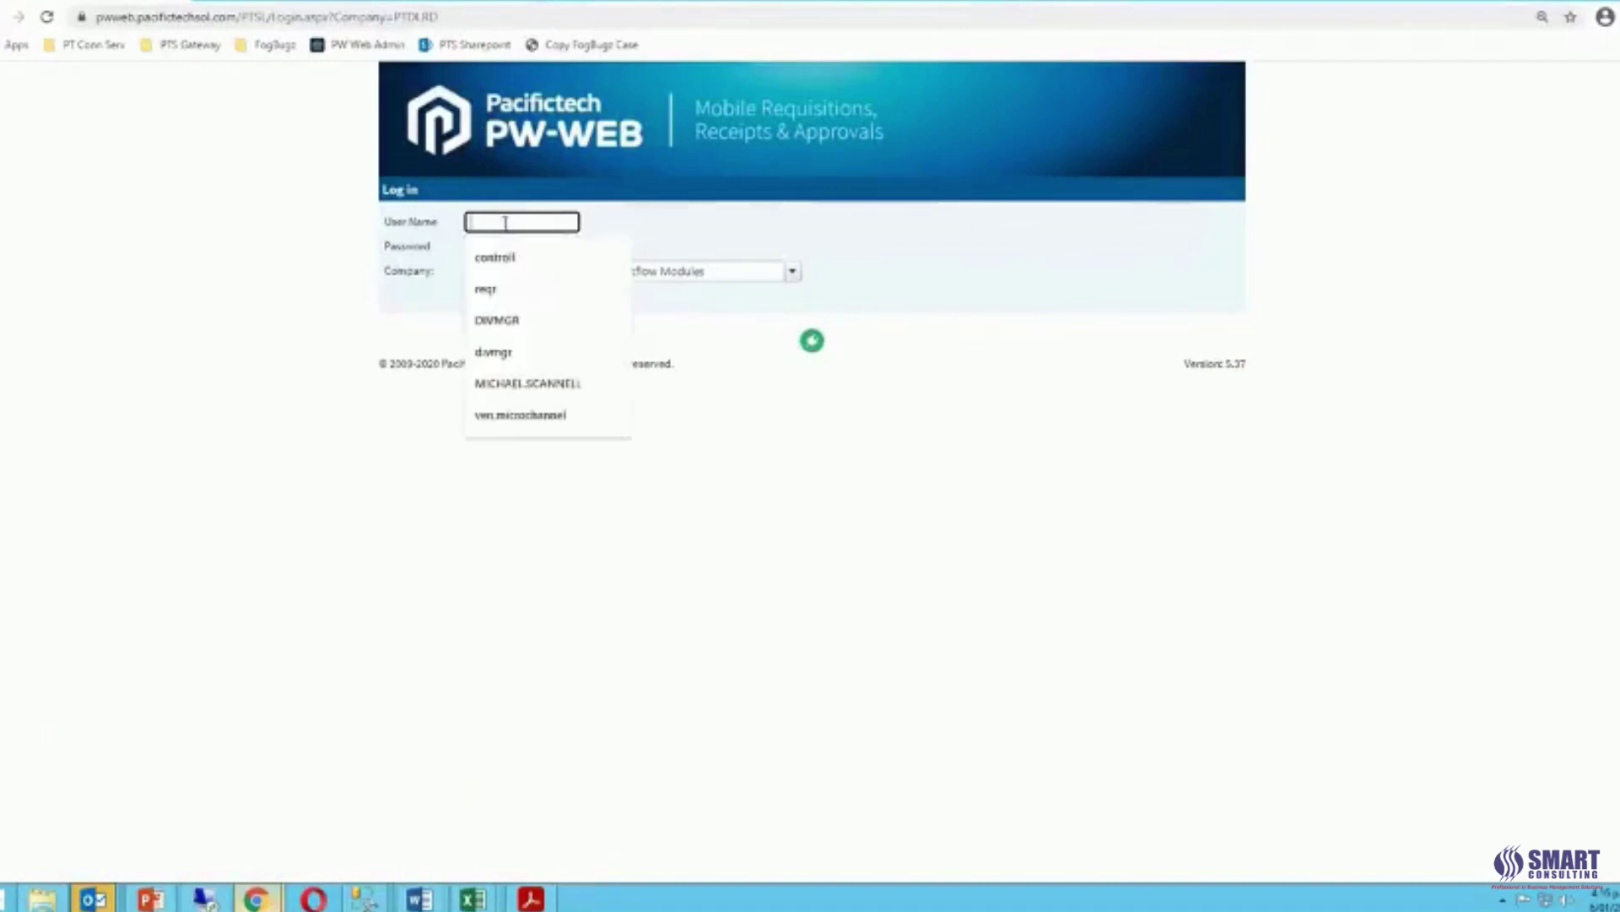
left_click(498, 288)
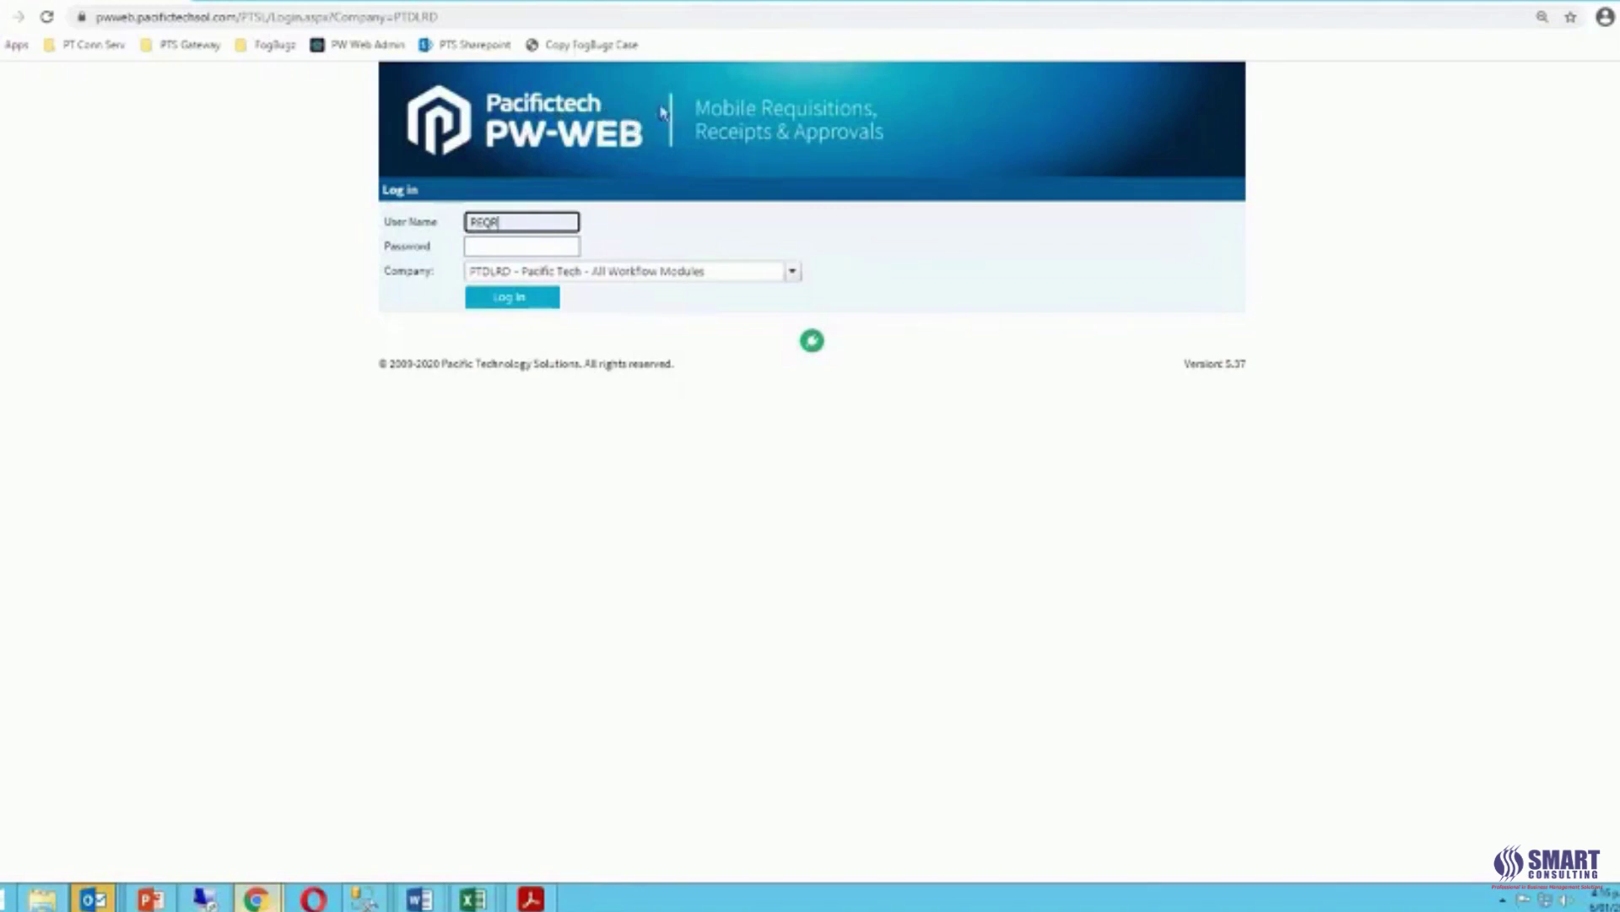
key("Tab")
type("pas")
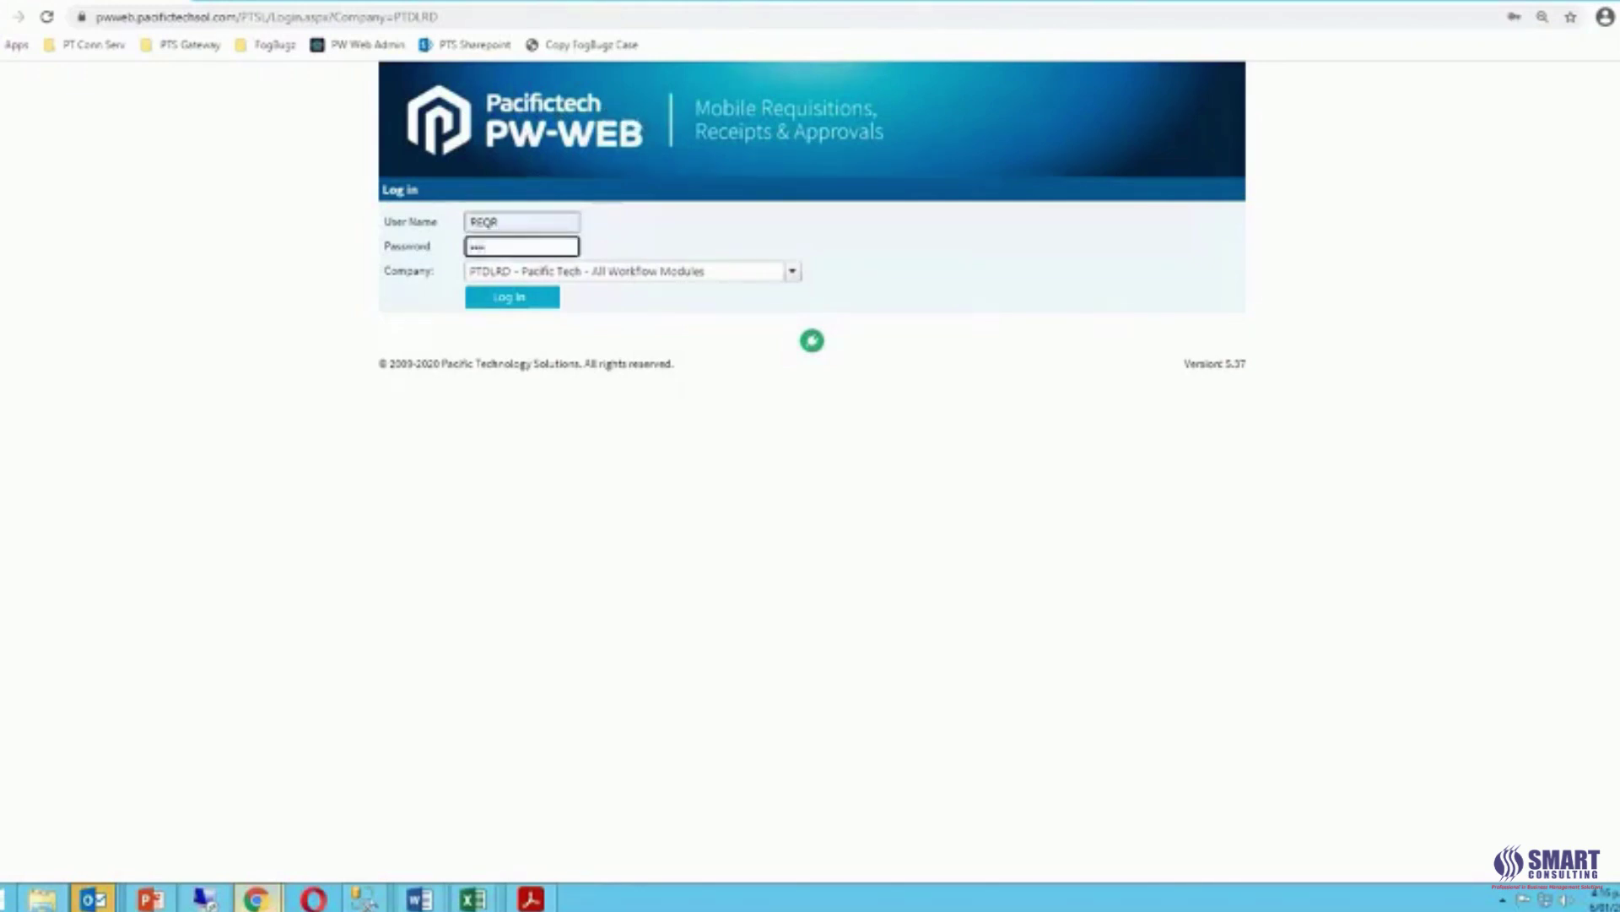
type("ass")
left_click(503, 222)
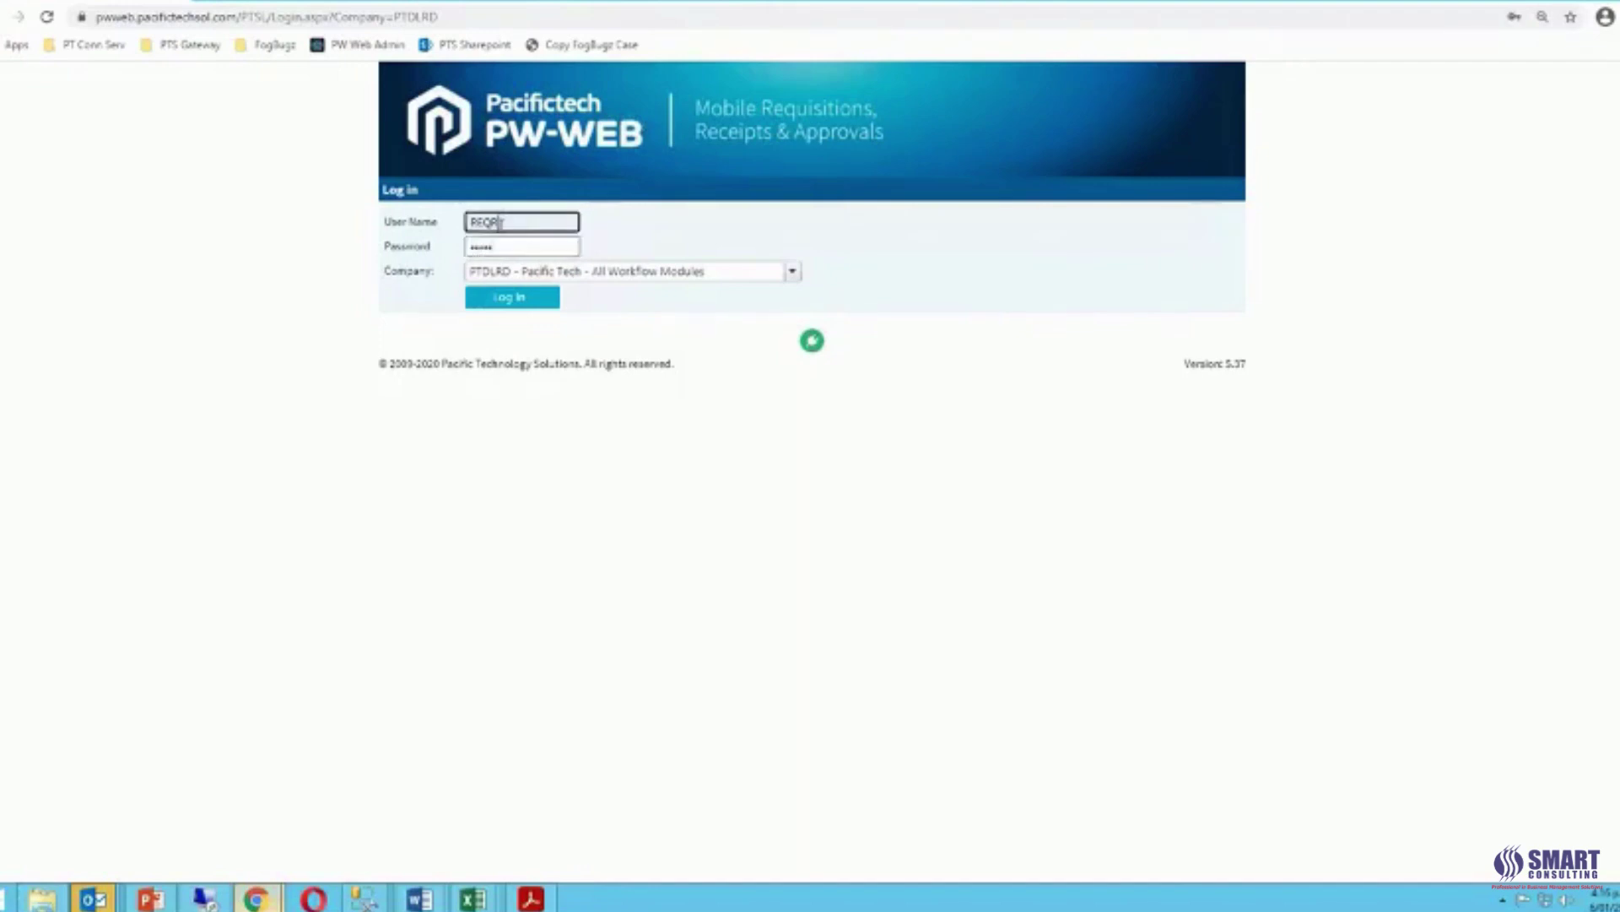
left_click(506, 246)
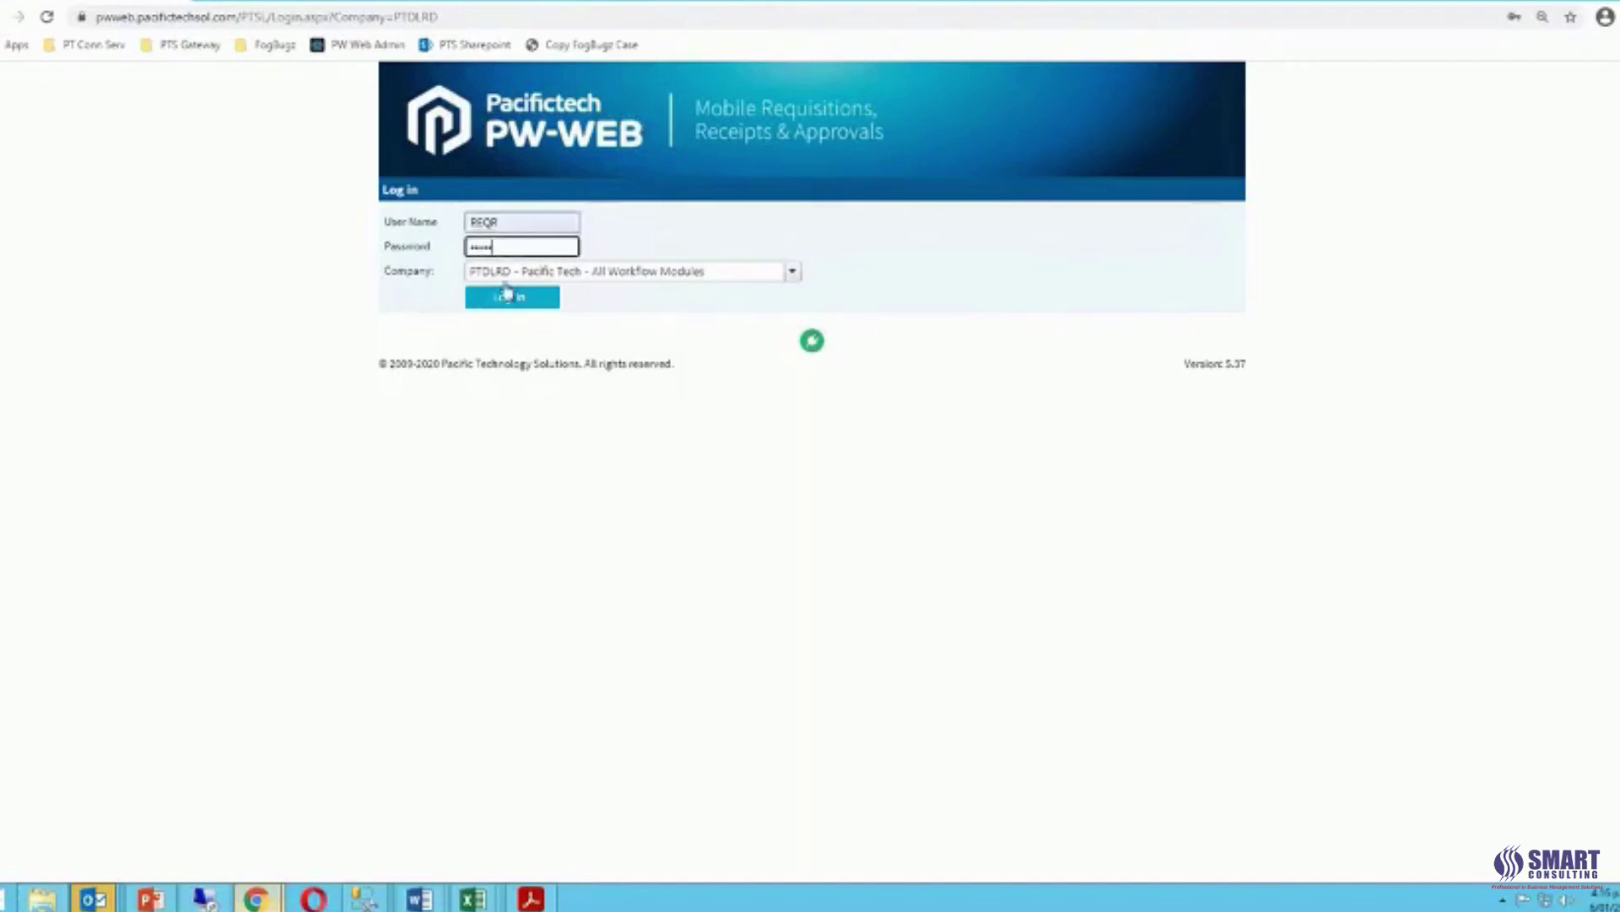
left_click(793, 273)
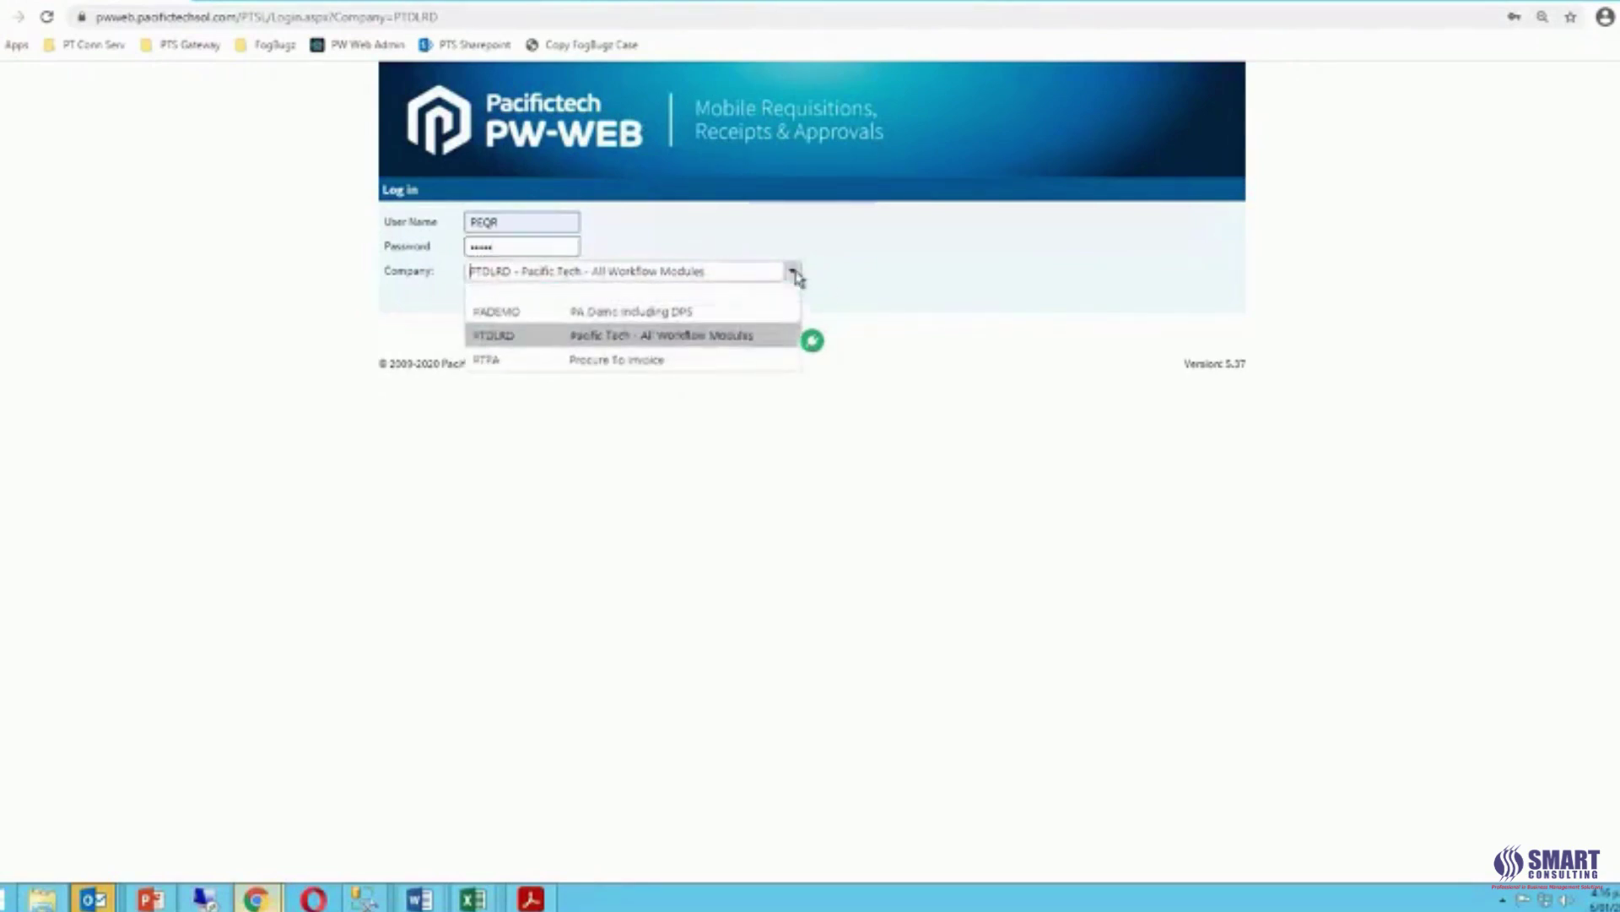
left_click(796, 274)
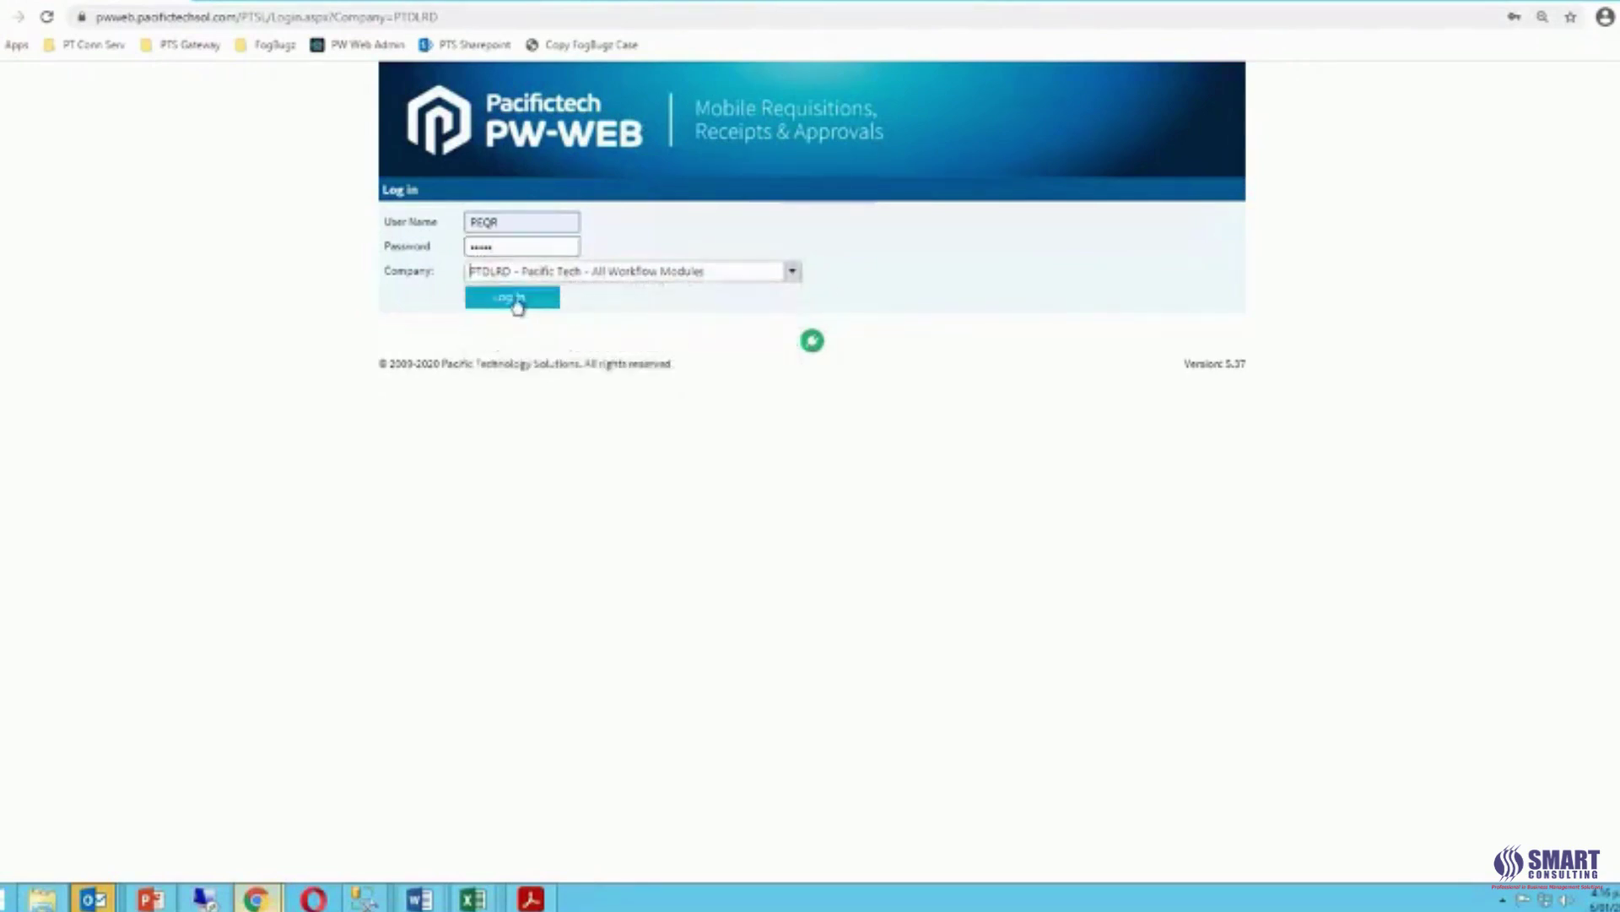
left_click(545, 297)
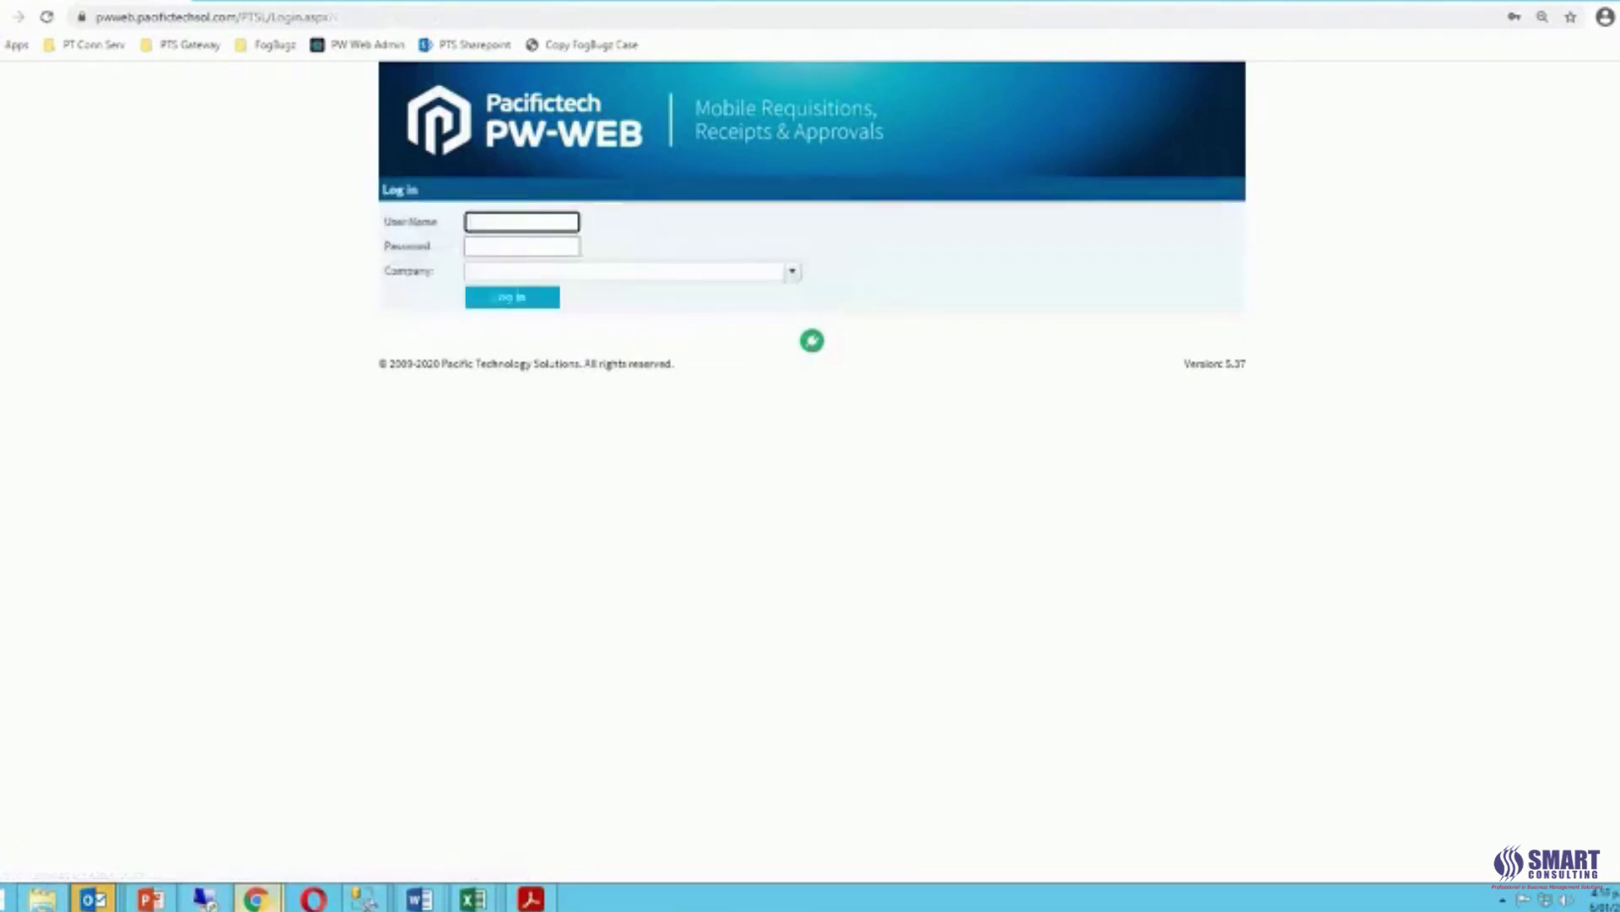
Re-enter the requisitioner user name, choose company PTDLRD and log in again.
left_click(490, 223)
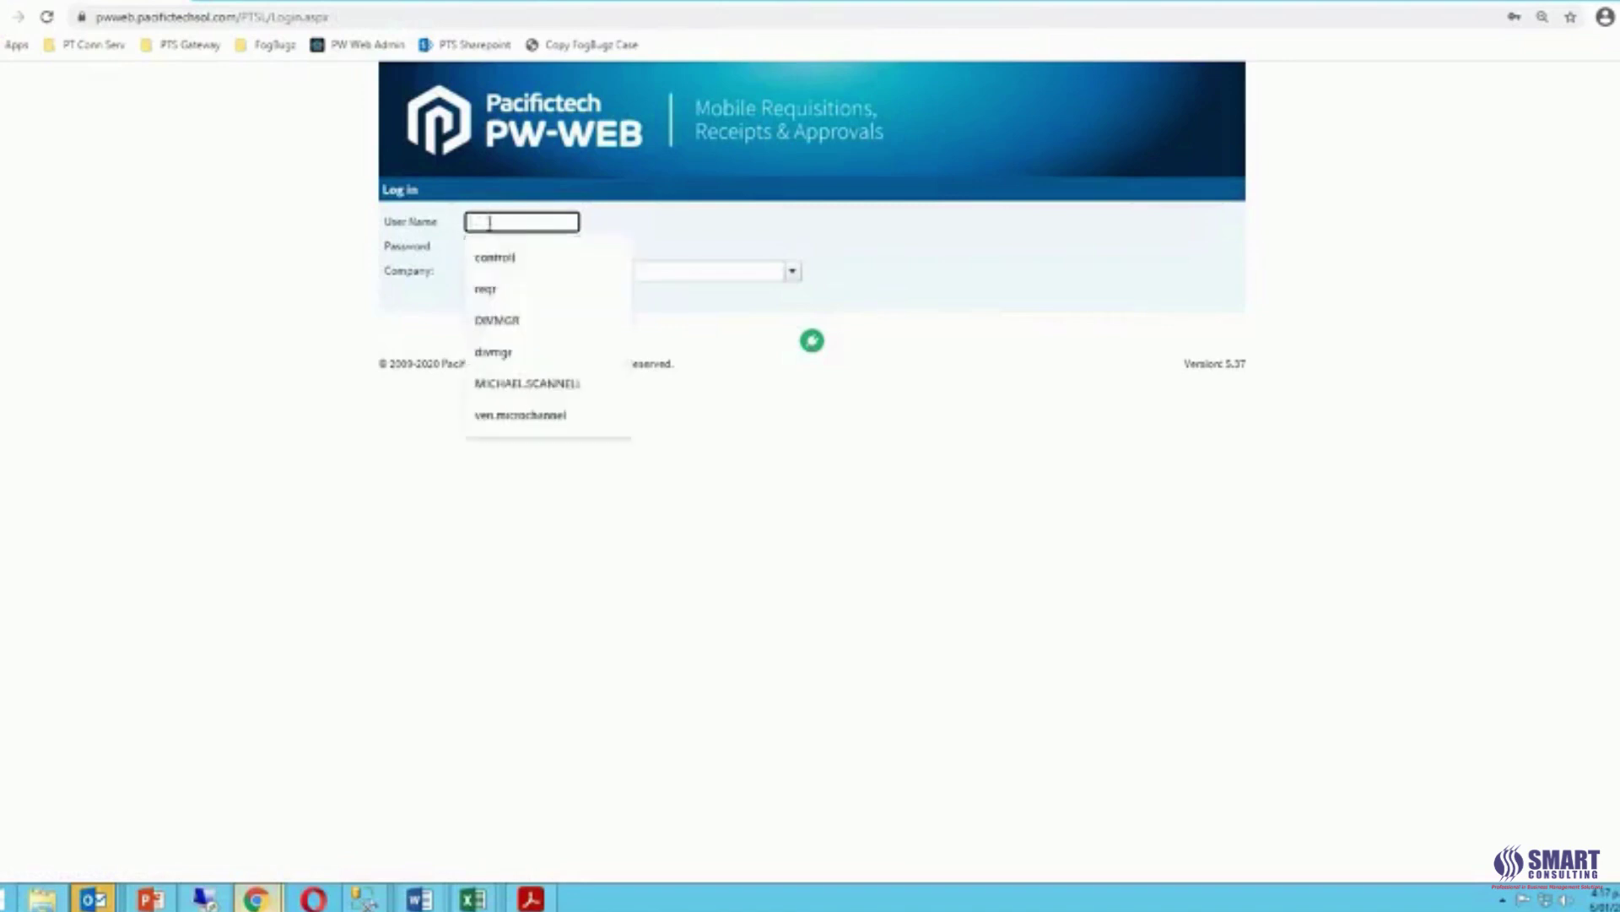
type("REQR")
key("Tab")
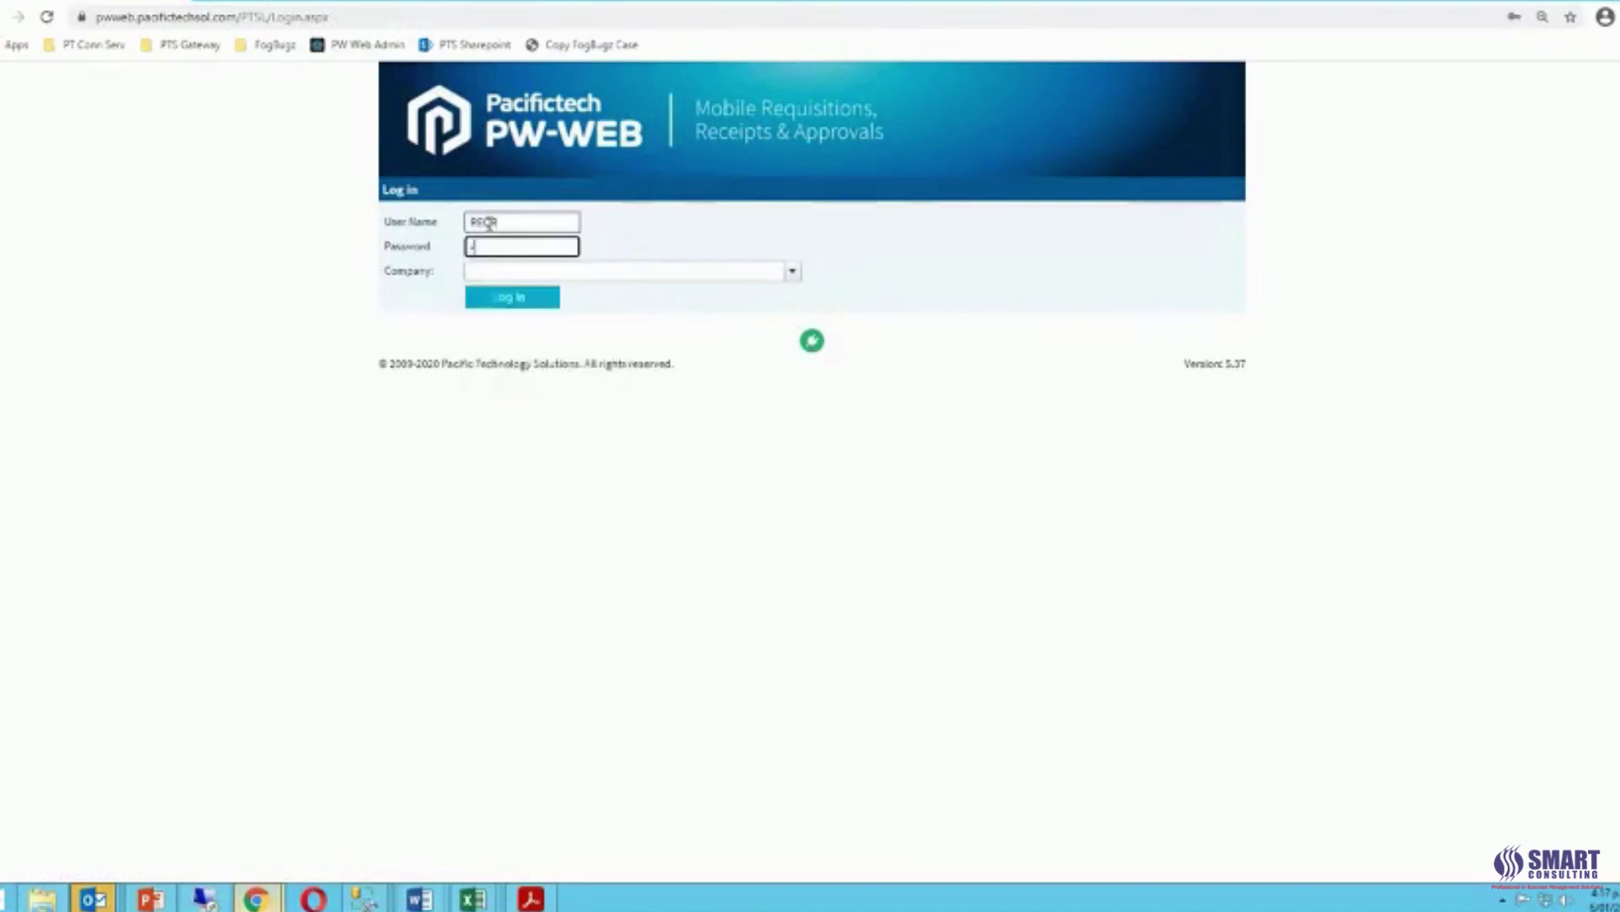
left_click(792, 271)
left_click(555, 338)
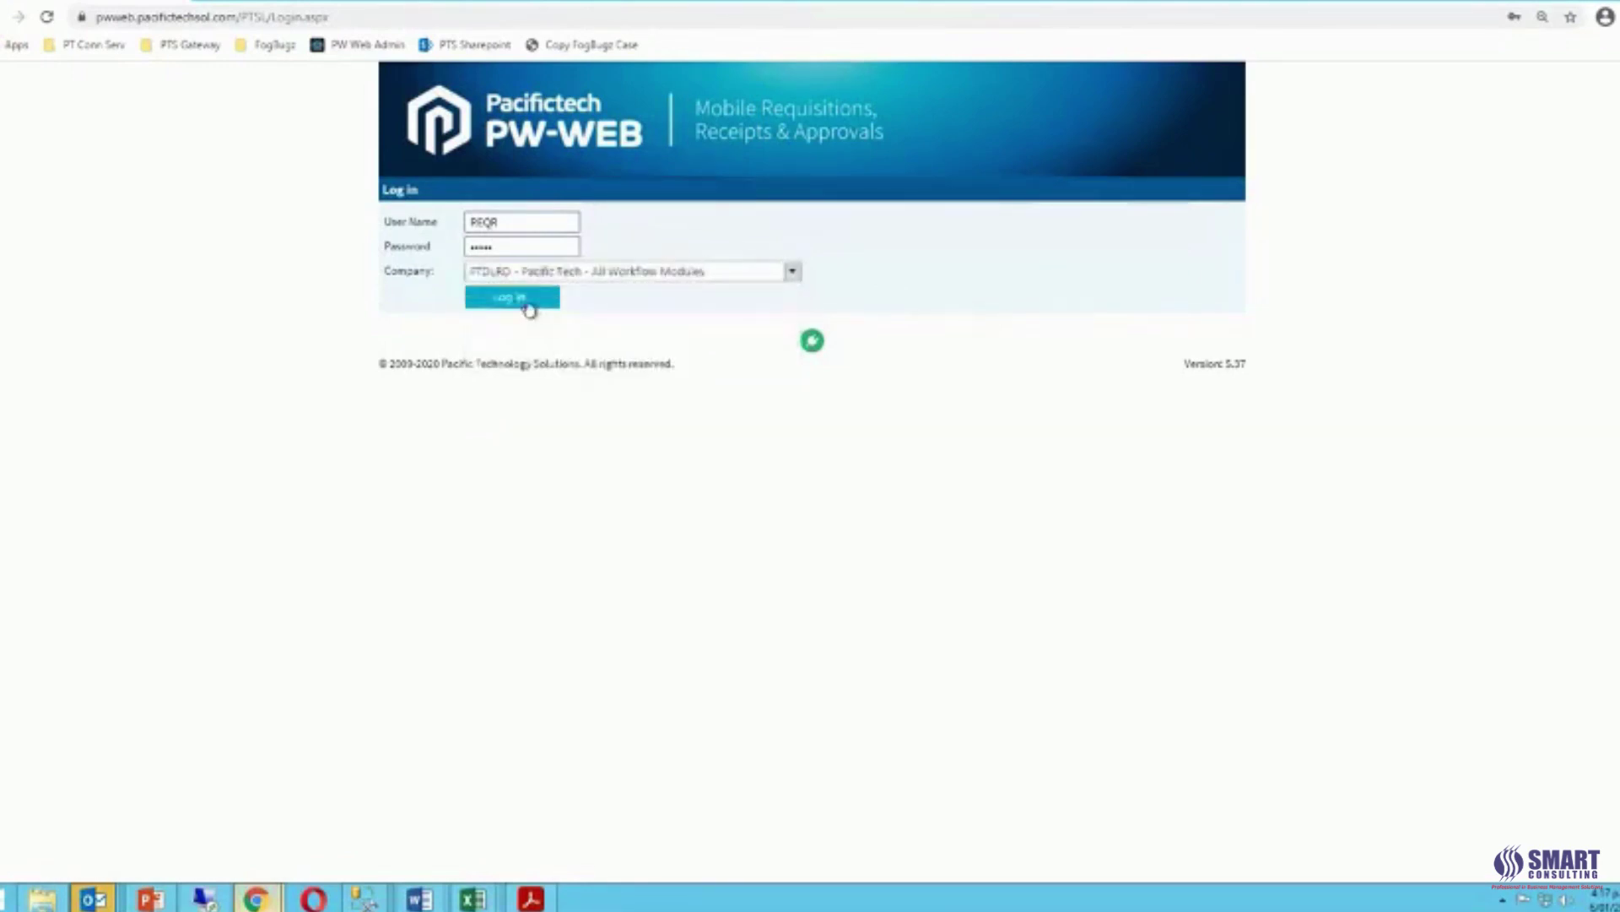
left_click(526, 302)
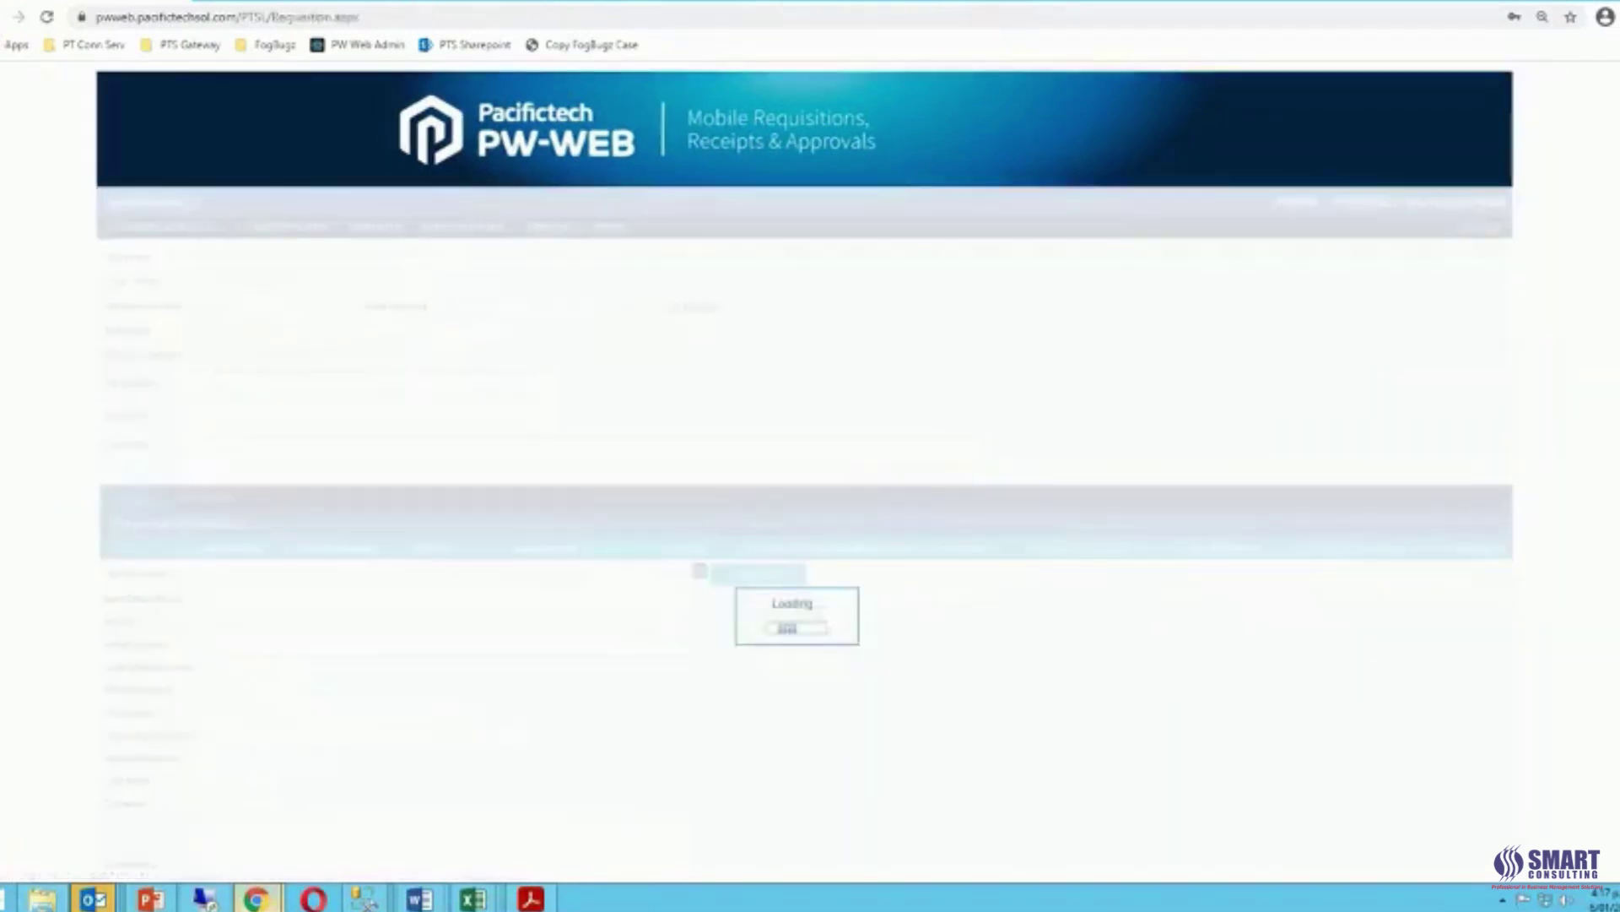
Browse the Transactions, Approval Console and Inquiries menus, then choose Transactions > New Requisition.
mouse_move(300, 232)
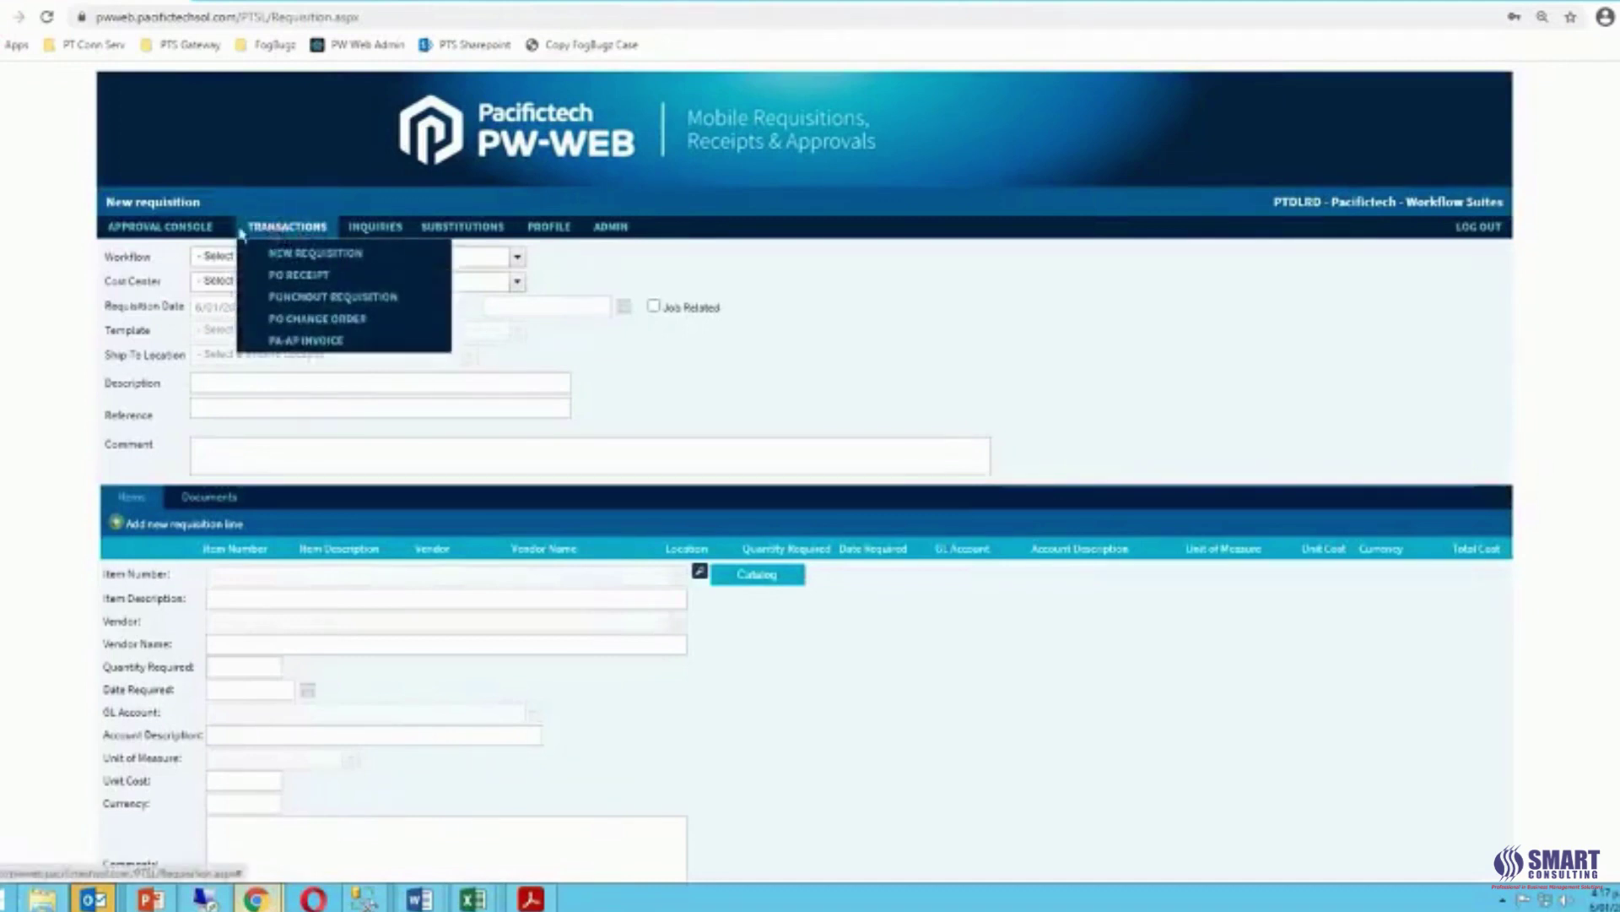
mouse_move(168, 237)
mouse_move(367, 232)
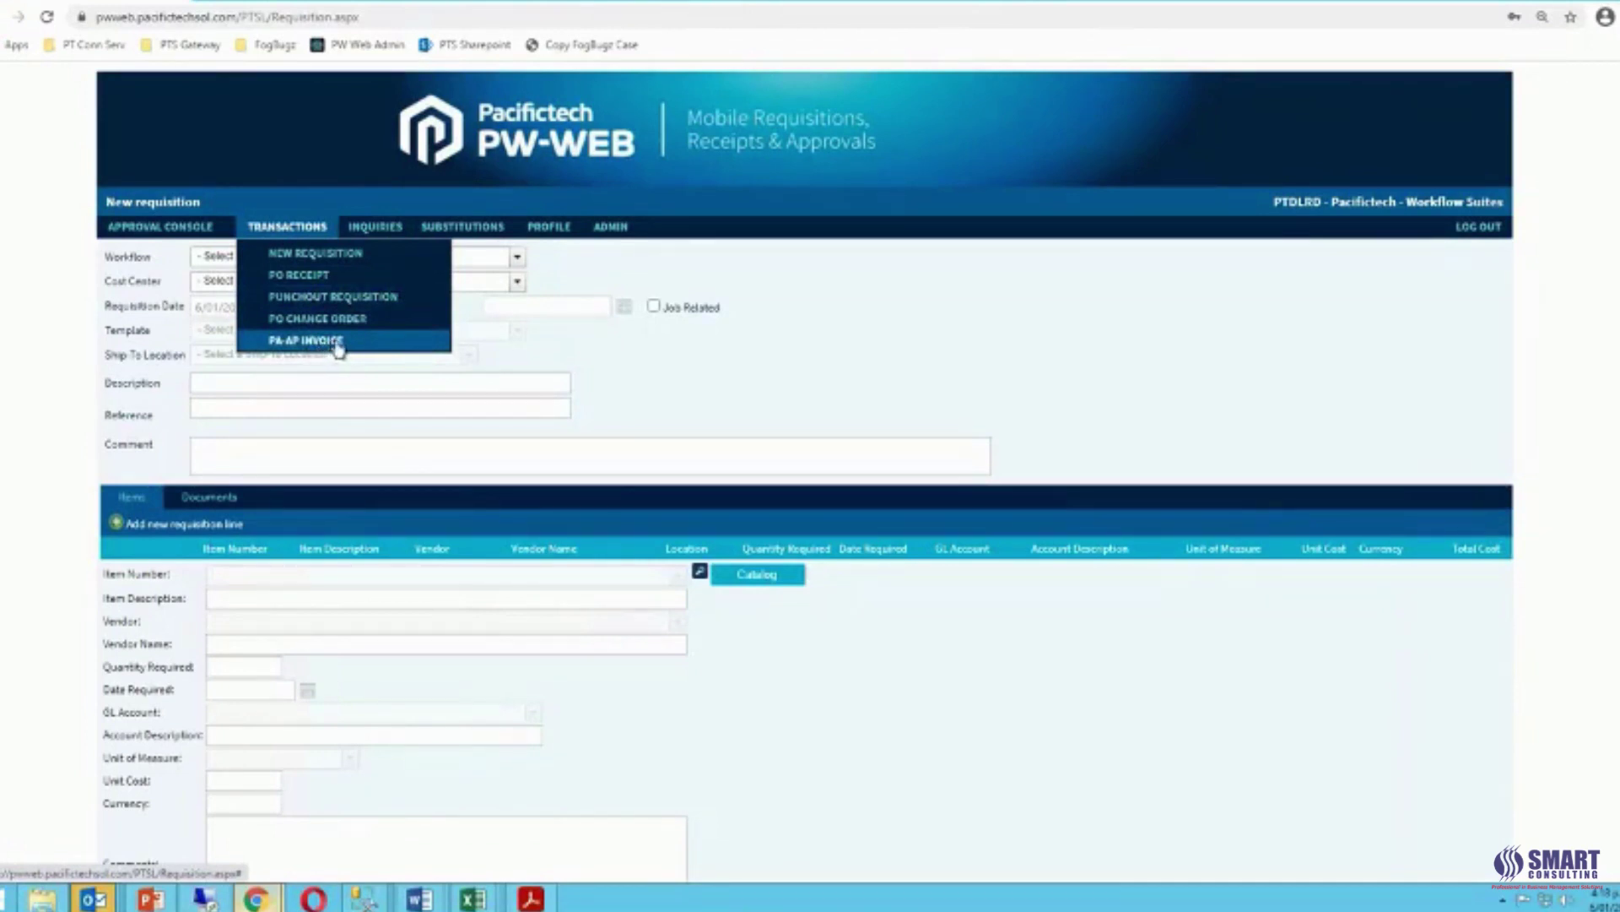
left_click(369, 258)
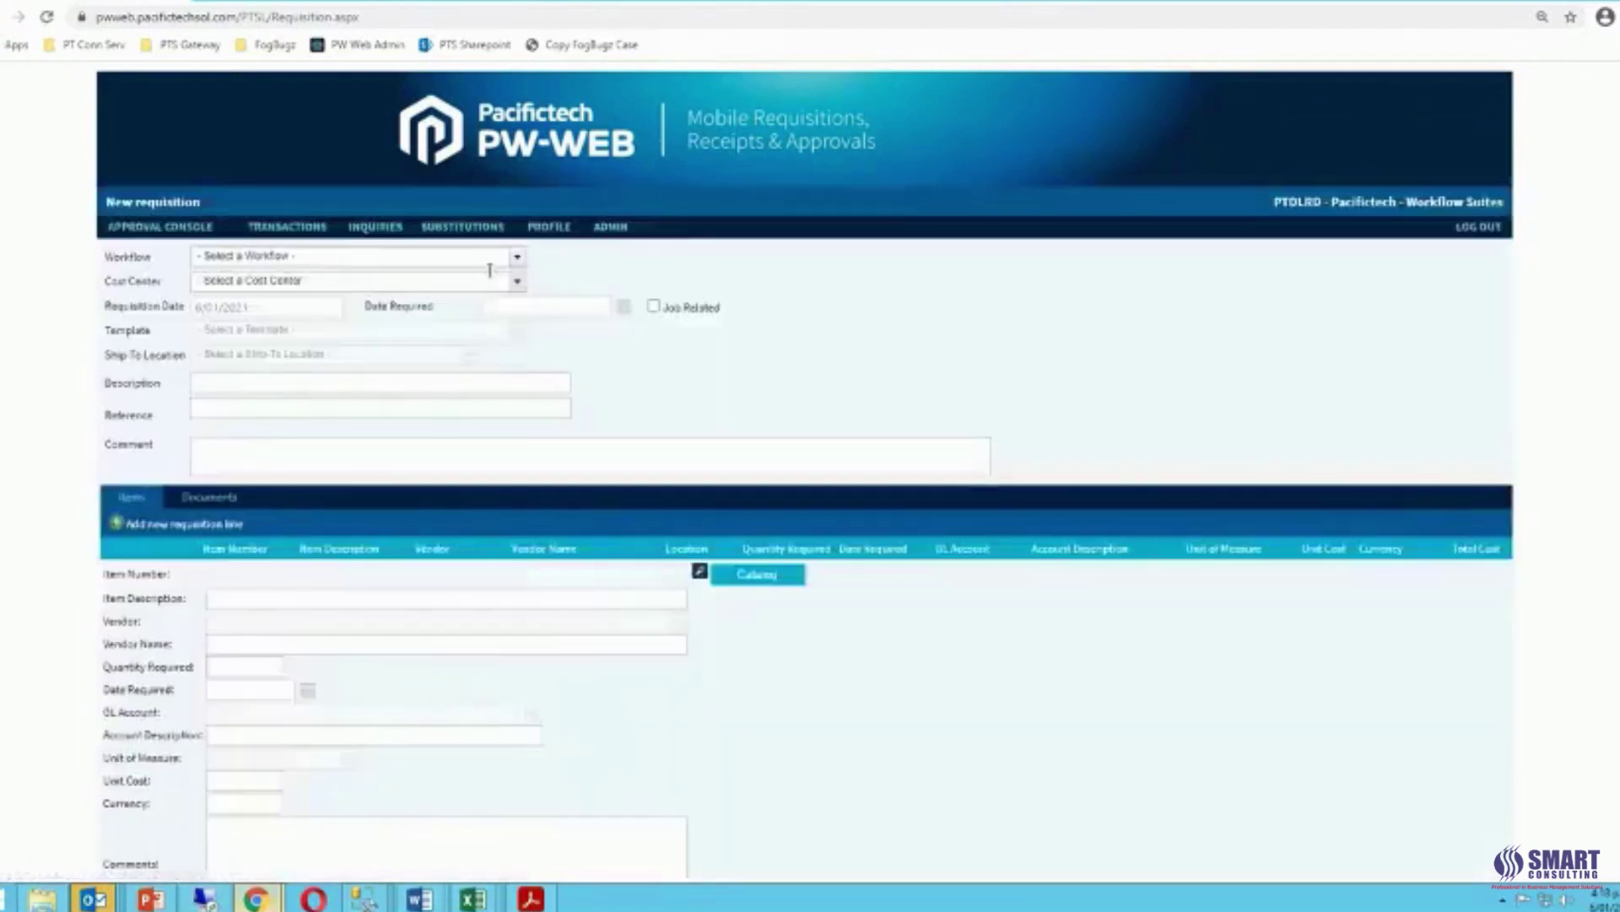
Choose SIMPLE workflow, MKTG - Marketing cost center and CONFERENCE - Conference template.
left_click(517, 256)
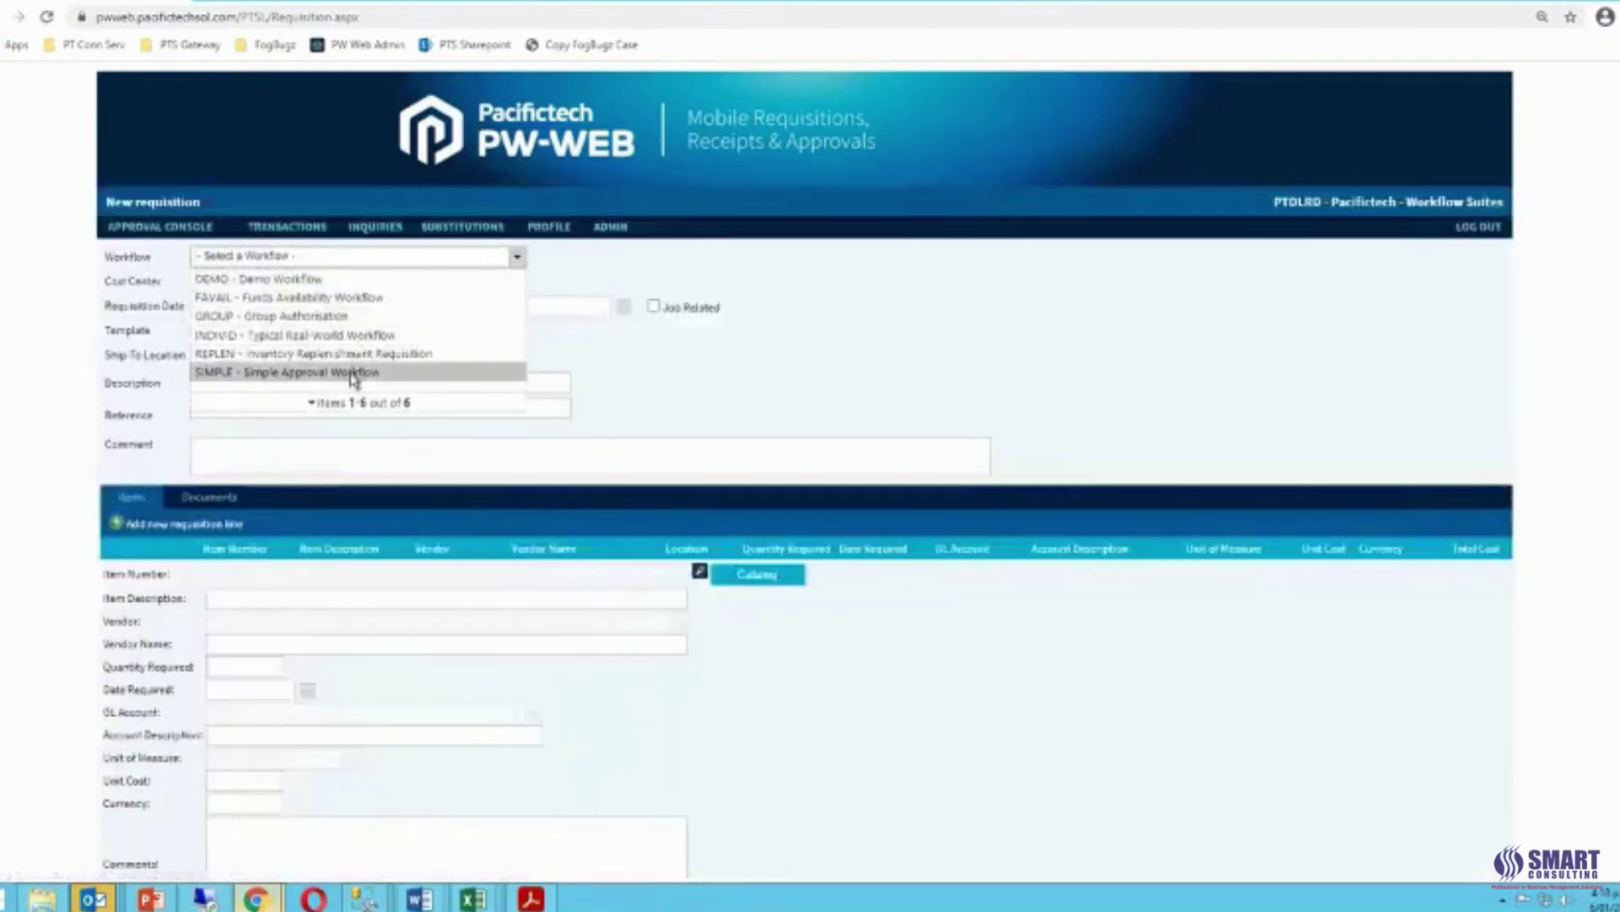
left_click(379, 365)
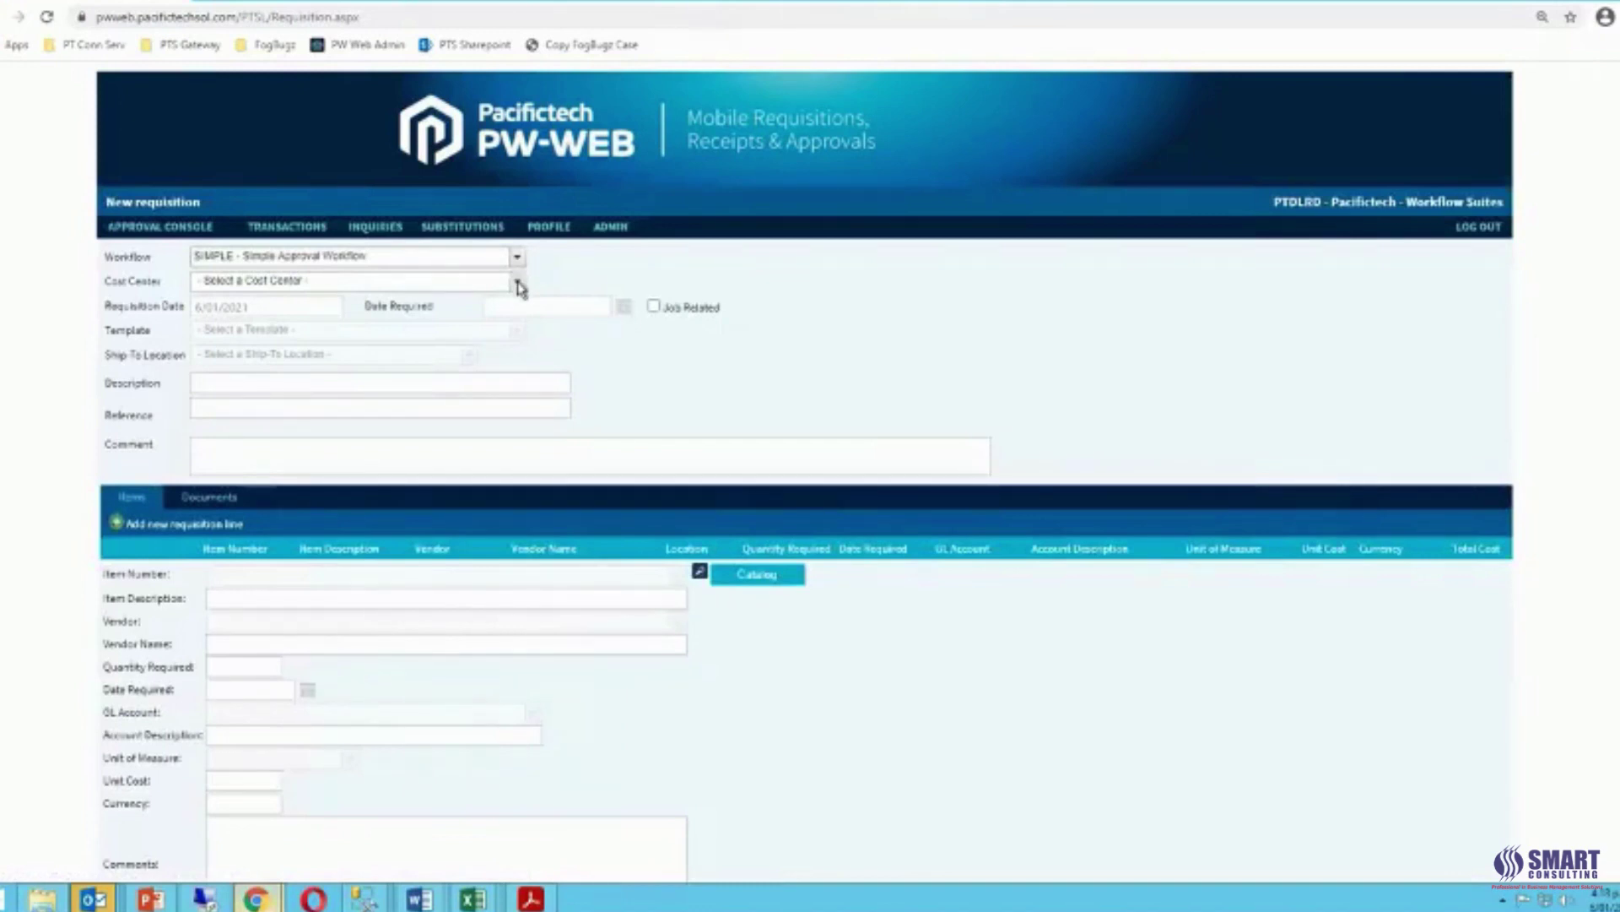
left_click(519, 284)
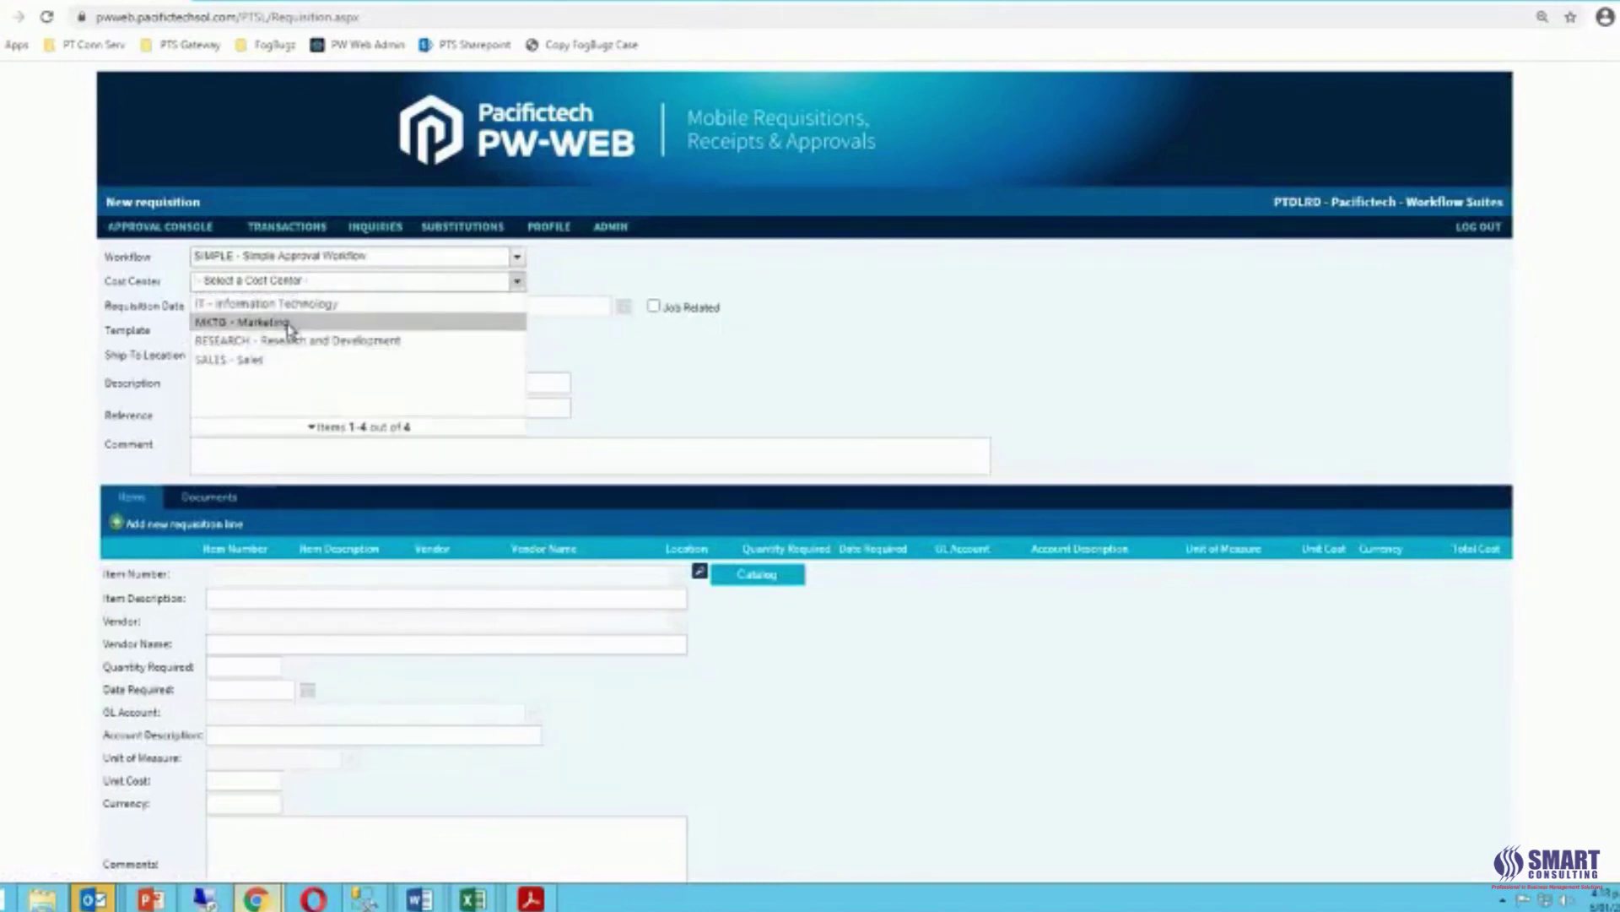
left_click(290, 323)
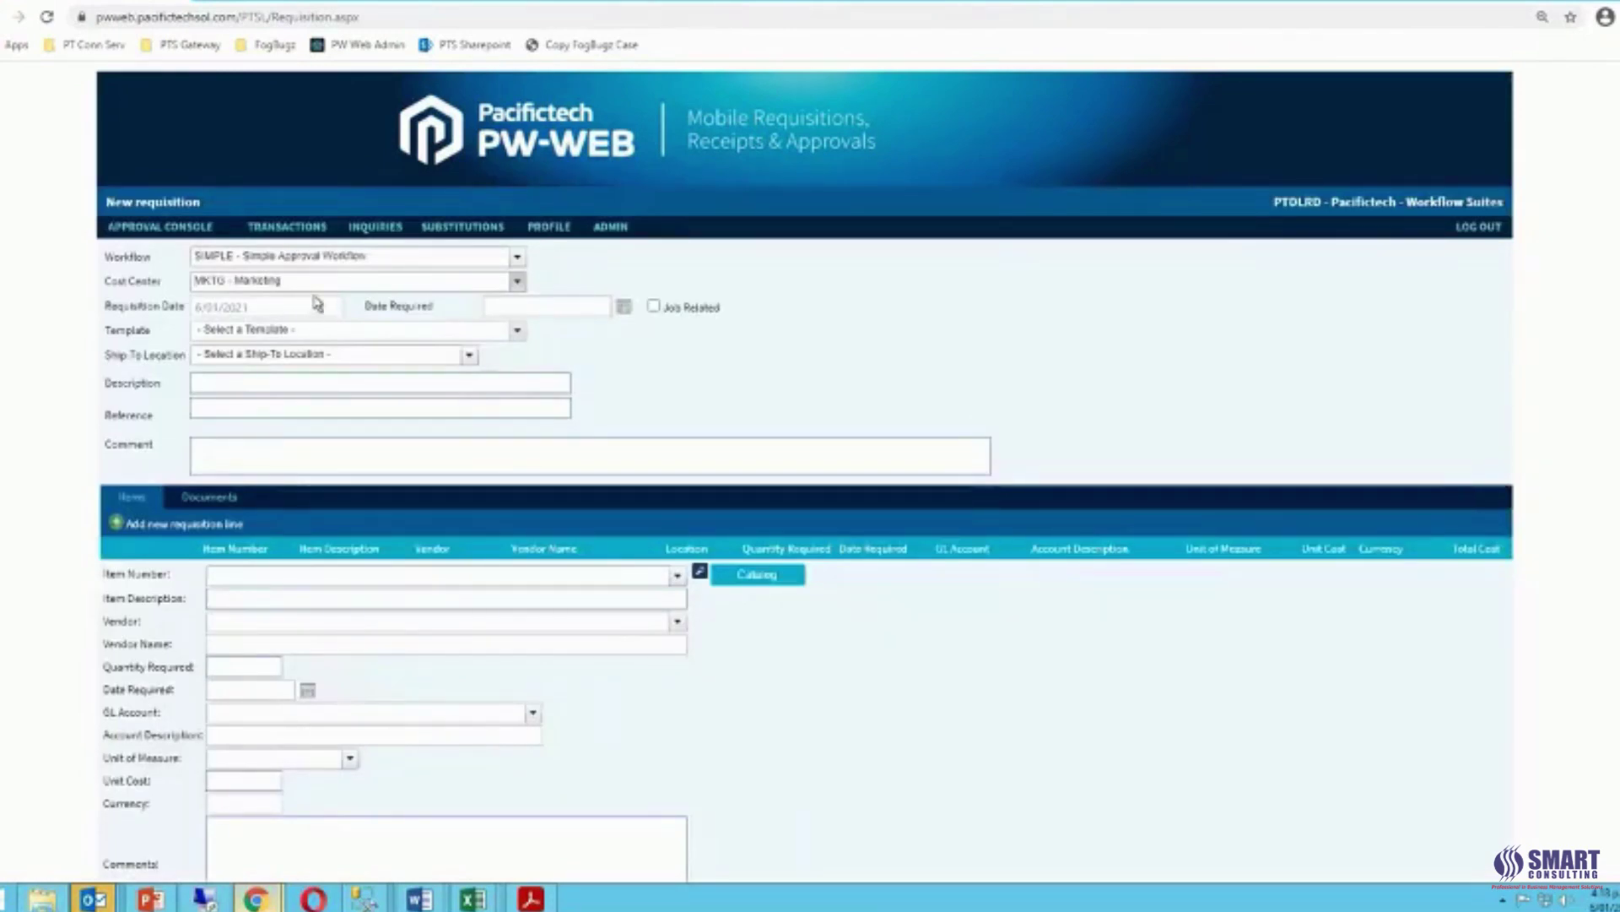
left_click(518, 332)
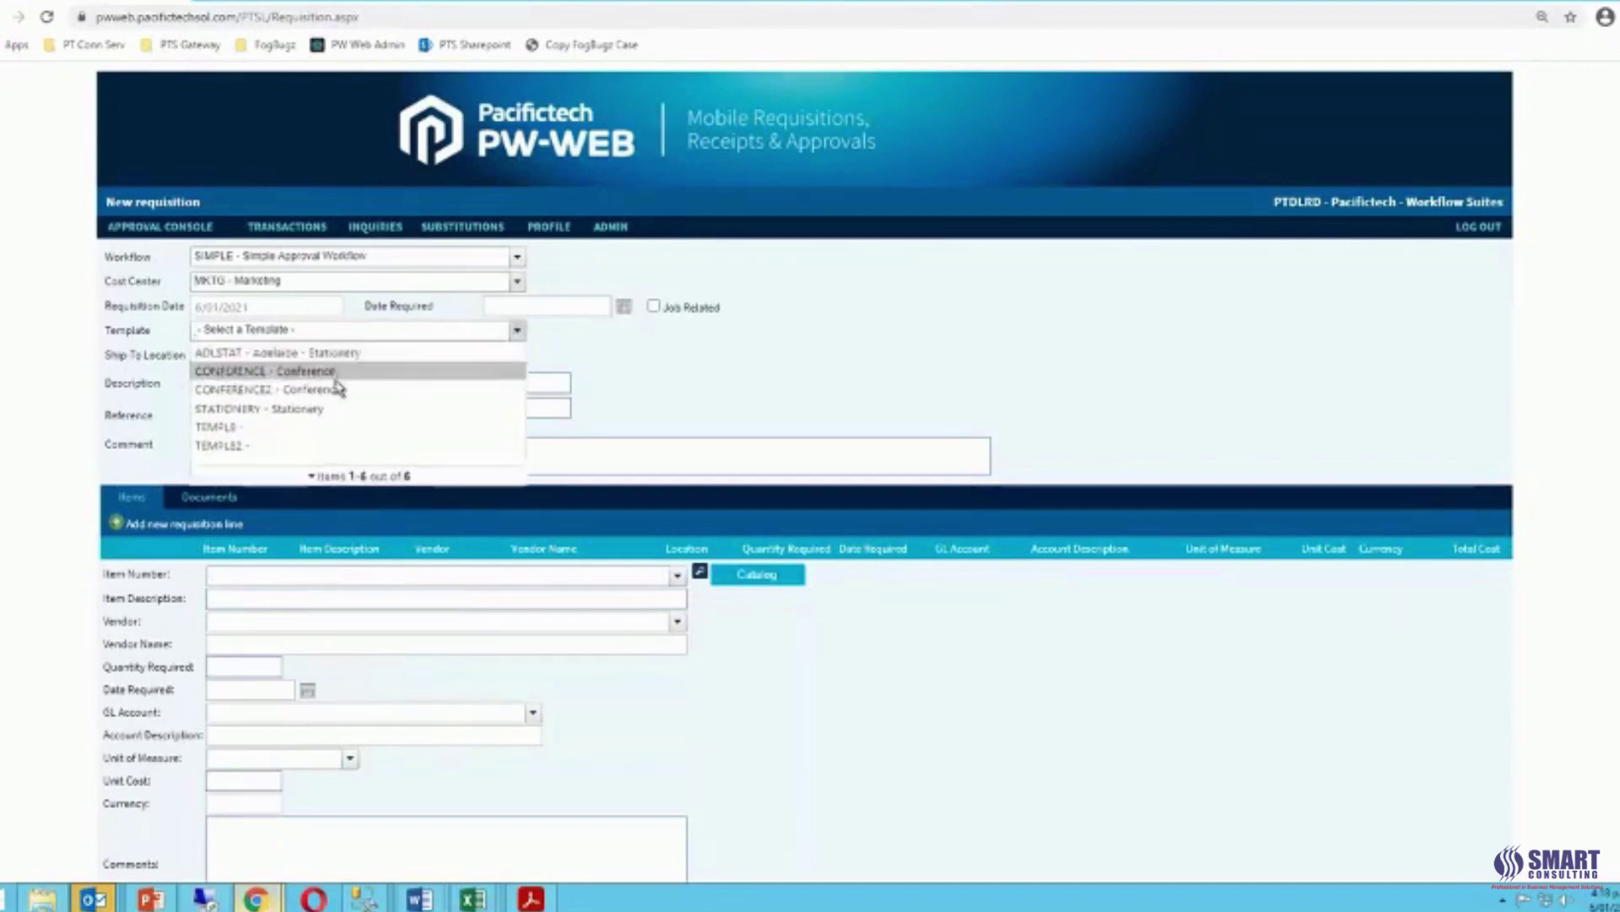
left_click(341, 381)
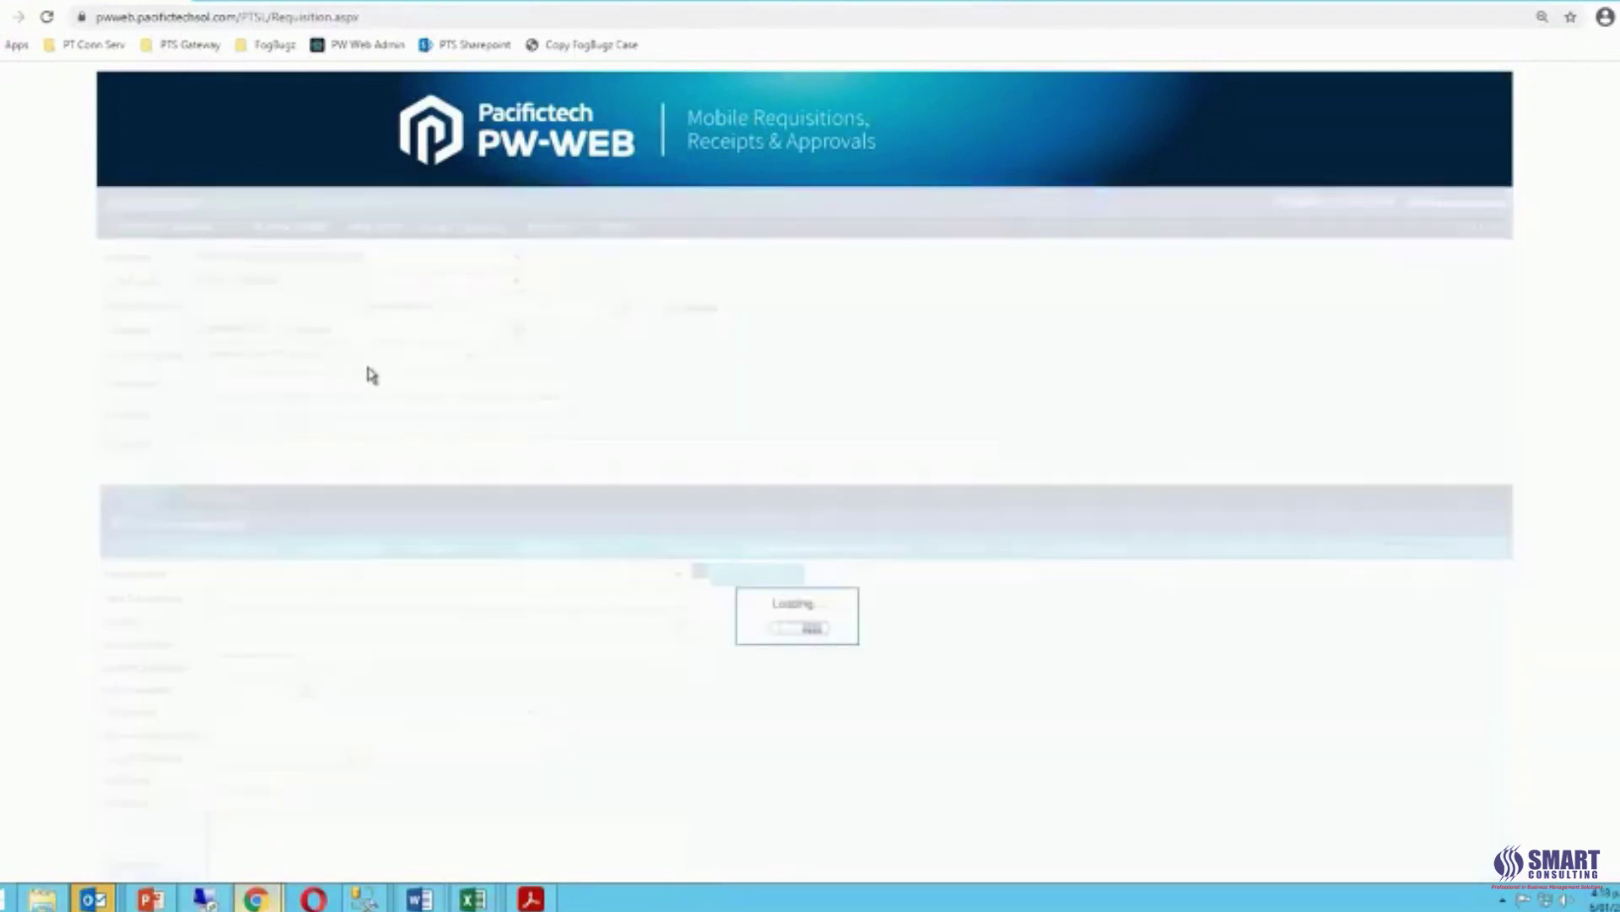
left_click(339, 386)
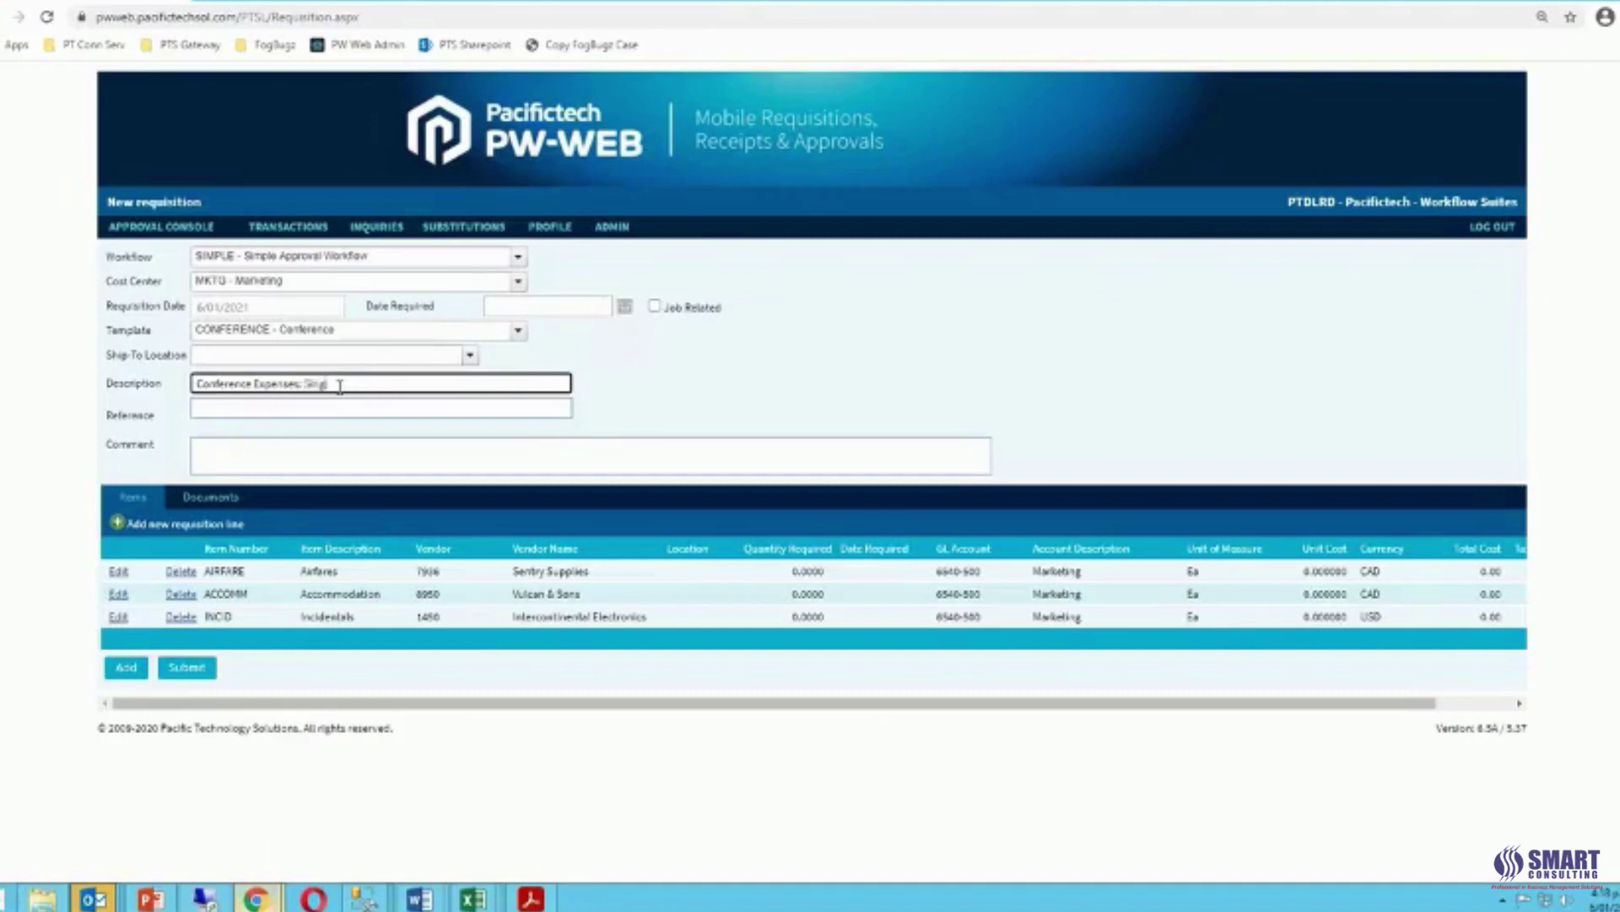
Describe the requisition as 'Conference Expenses: Singapore' and open the AIRFARE line for editing.
key("Tab")
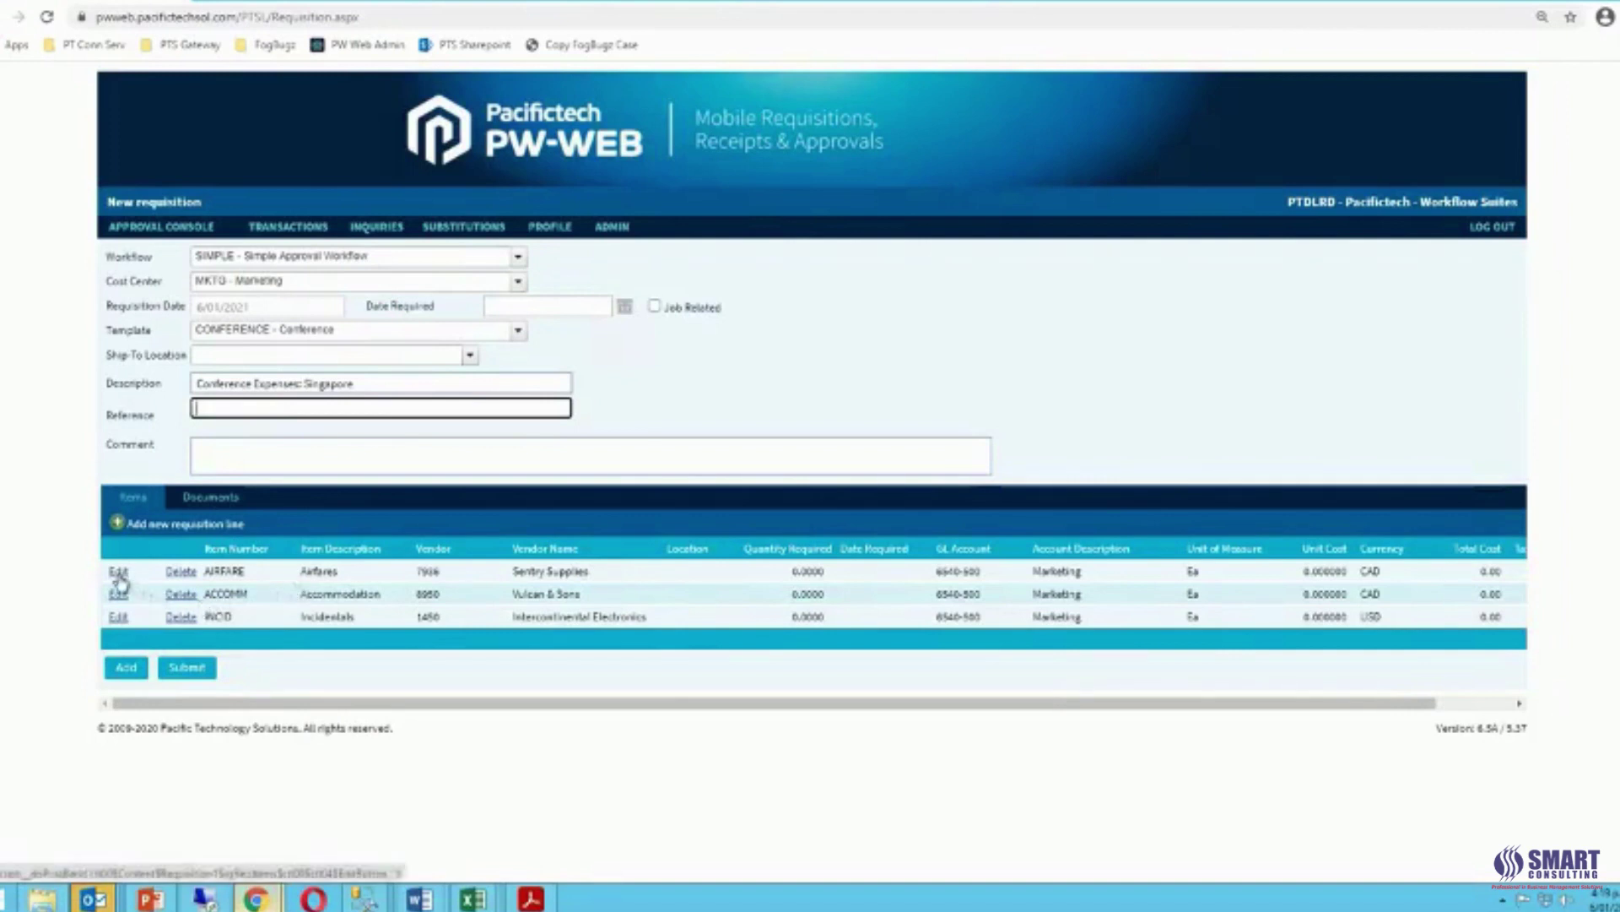
left_click(121, 579)
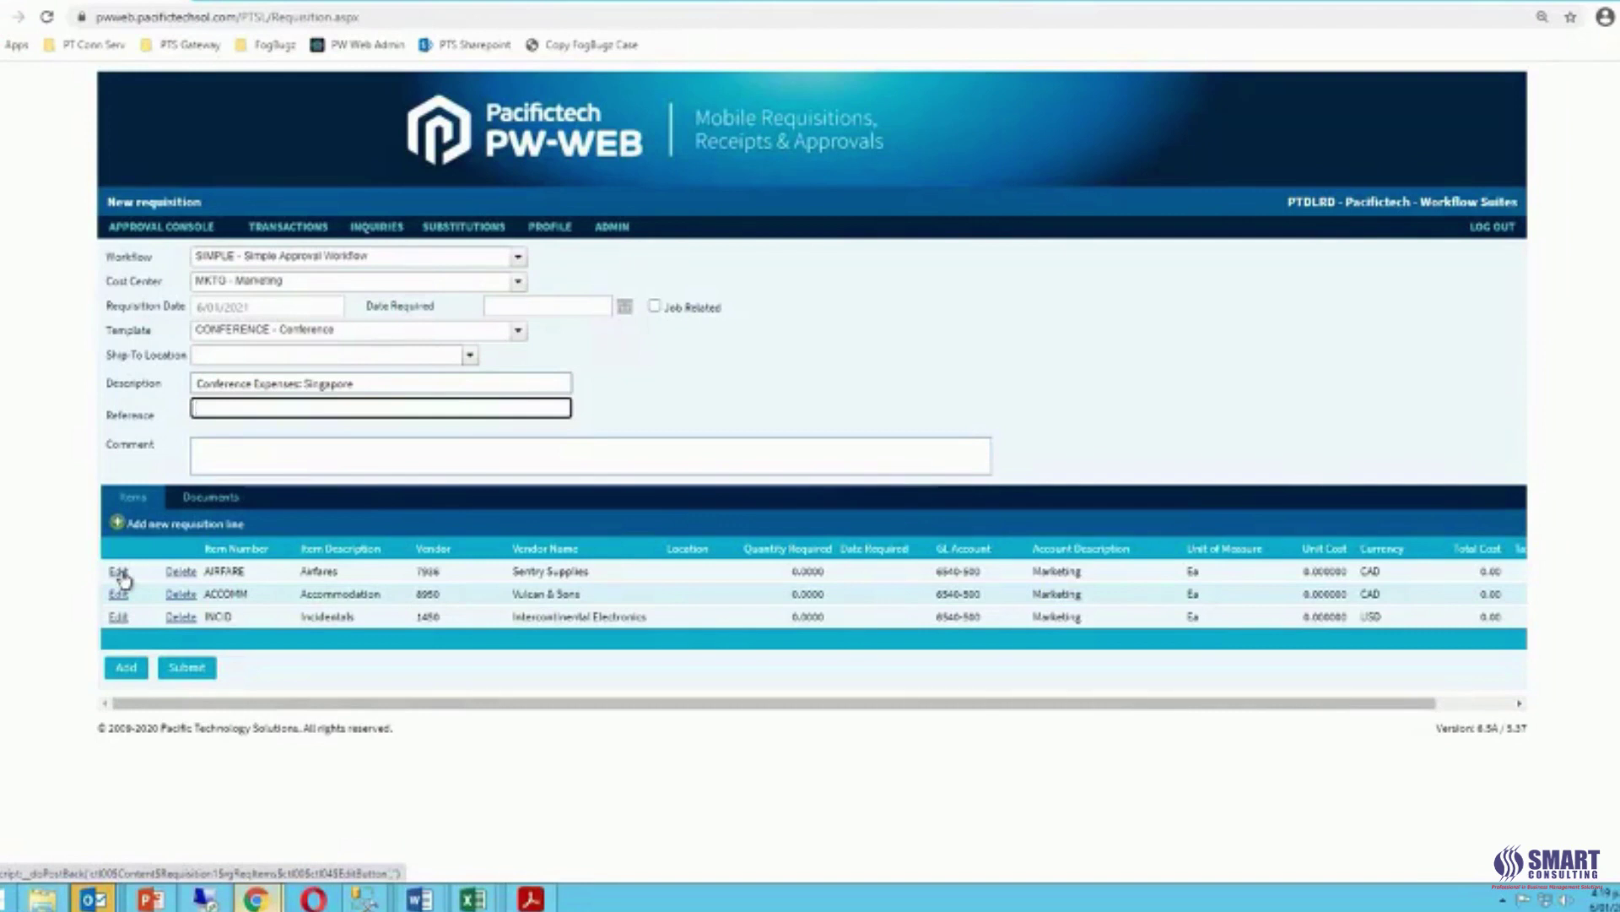
left_click(120, 579)
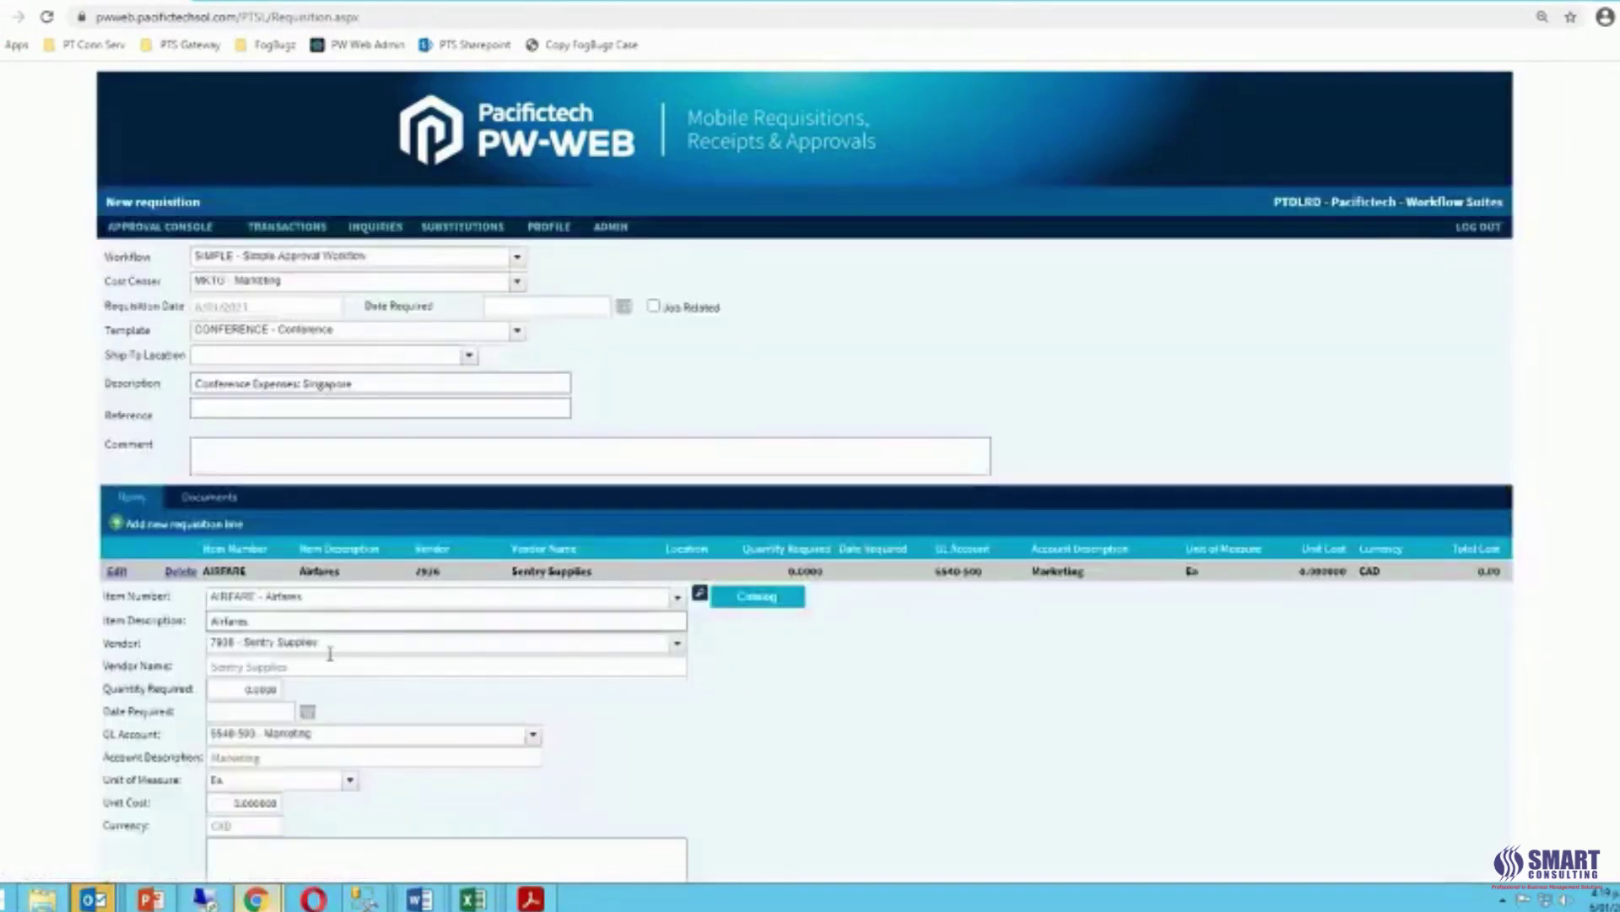
Set the AIRFARE line to quantity 1 at unit cost 400 and save it.
left_click(244, 687)
type("1")
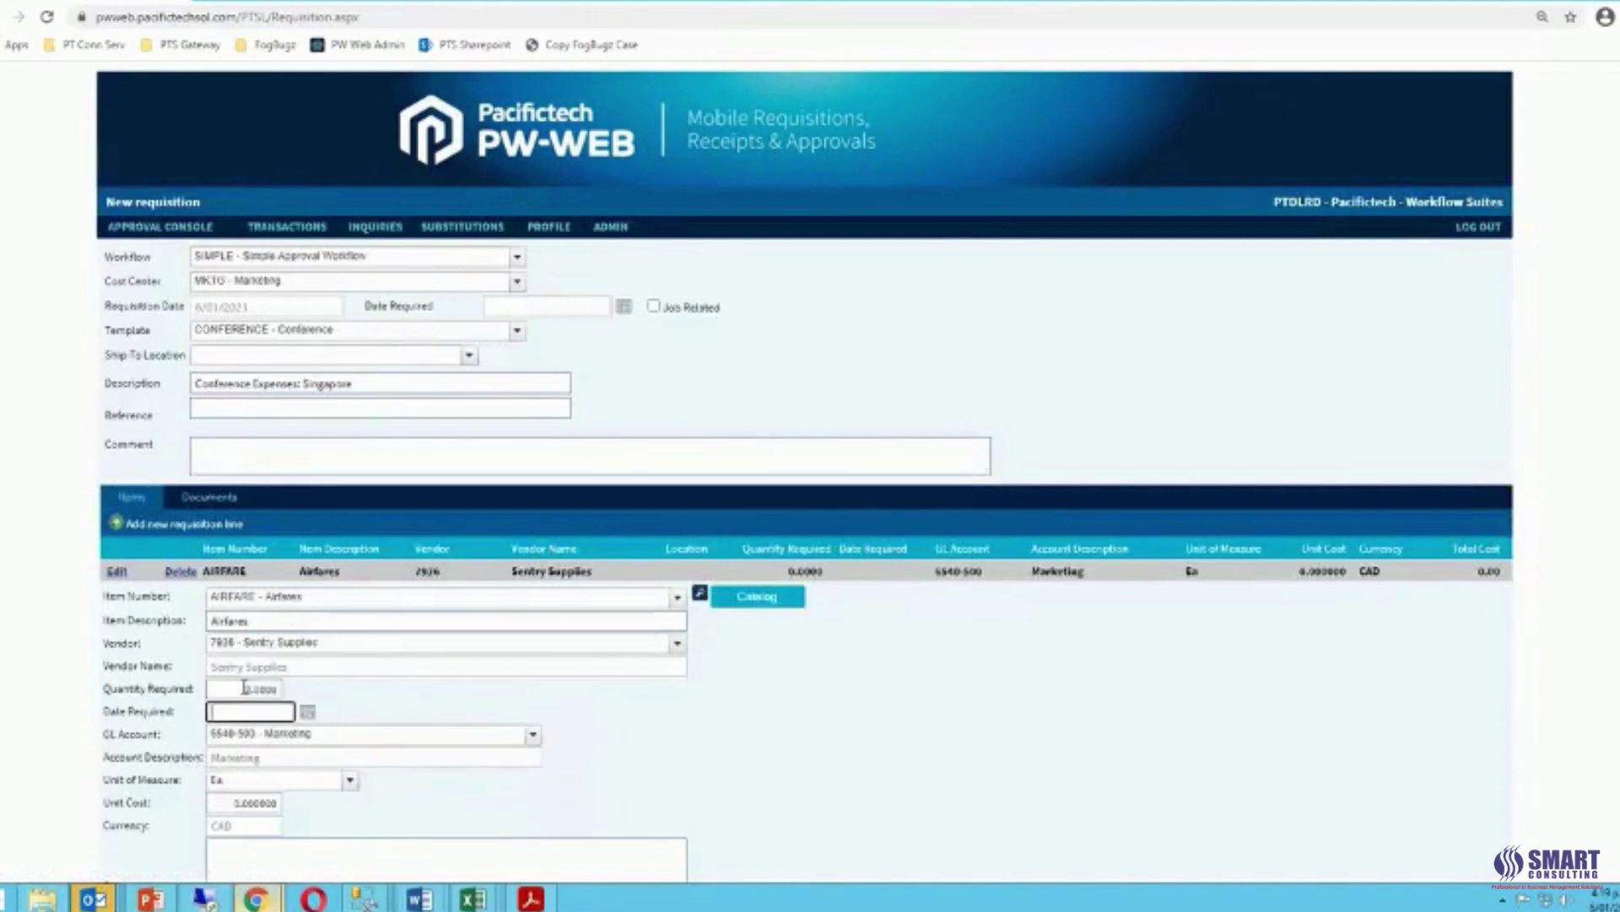
left_click(233, 803)
type("400")
key("Tab")
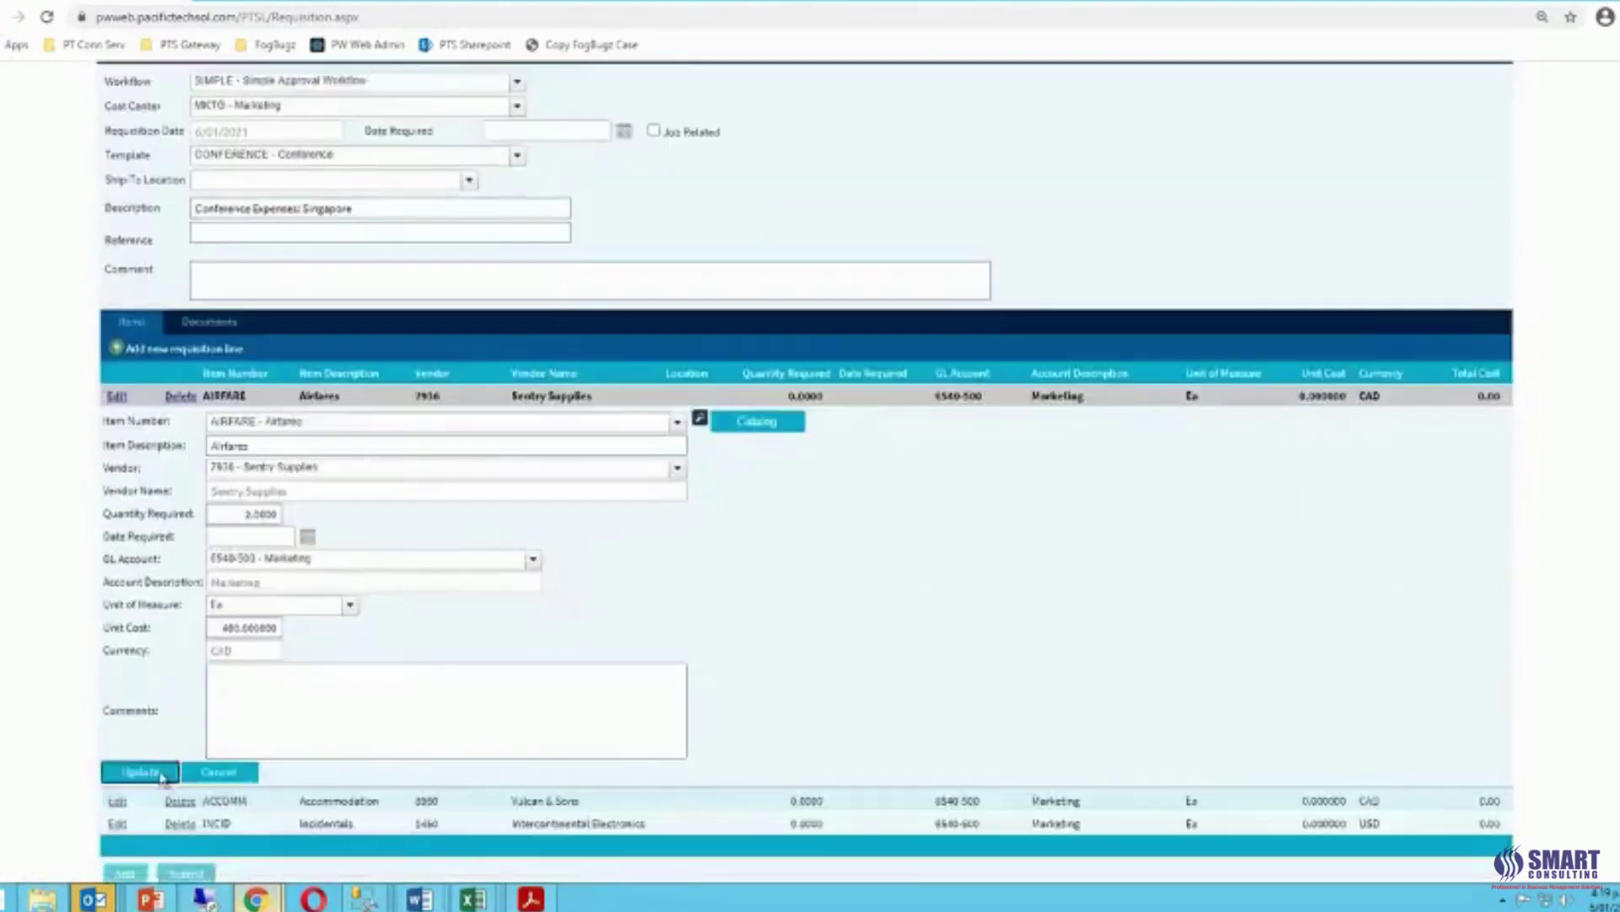
left_click(144, 859)
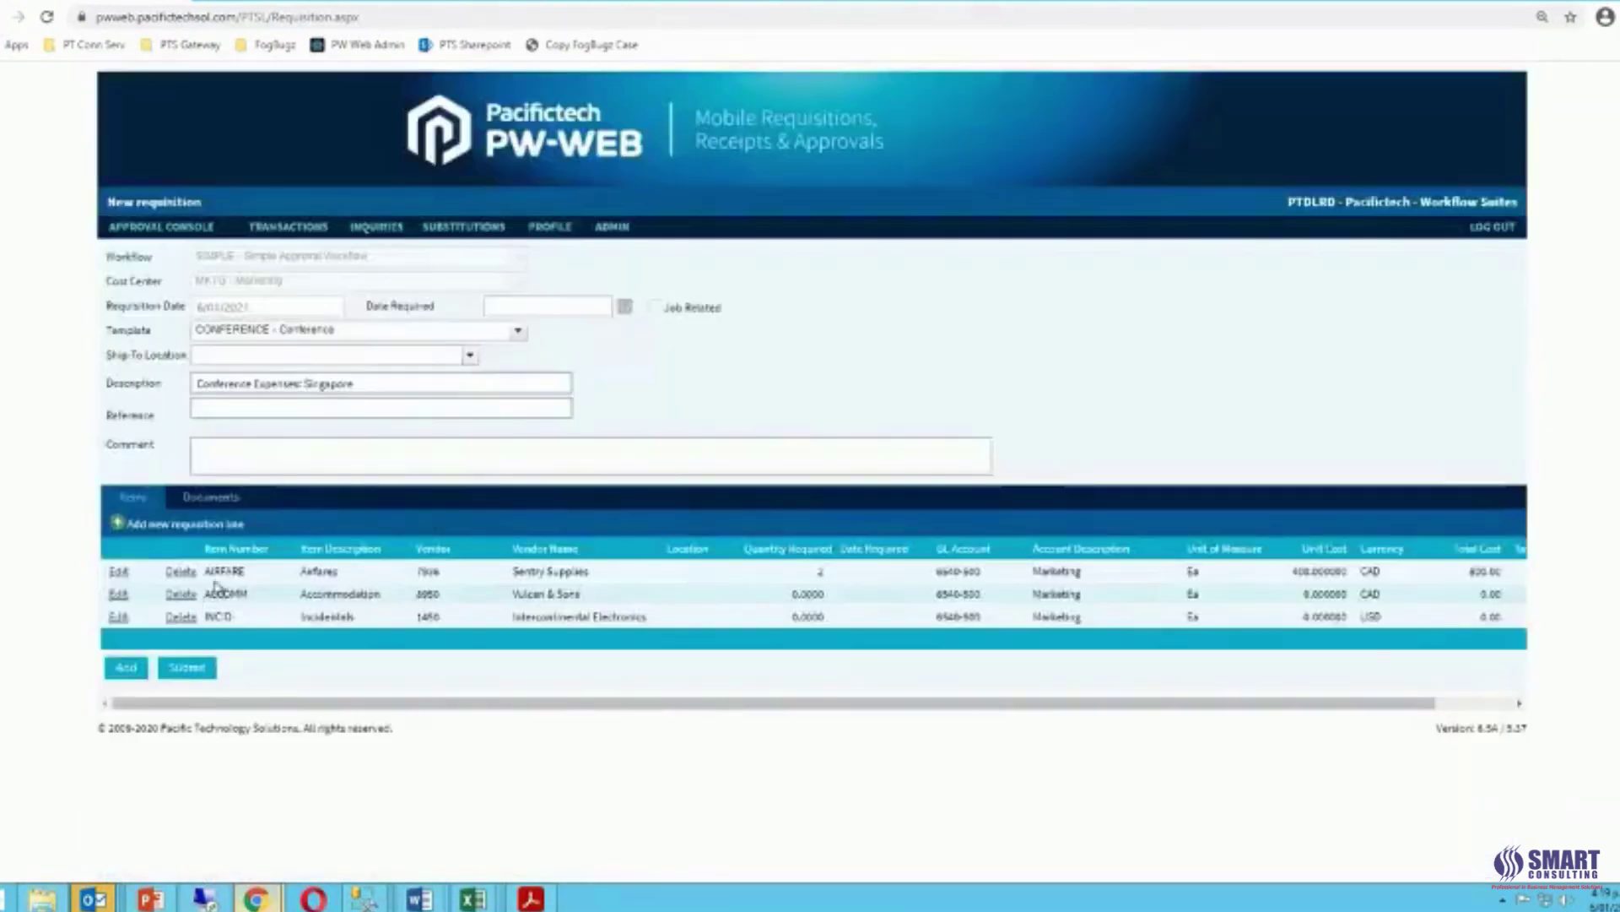
Set the ACCOMM line to quantity 3 at unit cost 200.
left_click(120, 595)
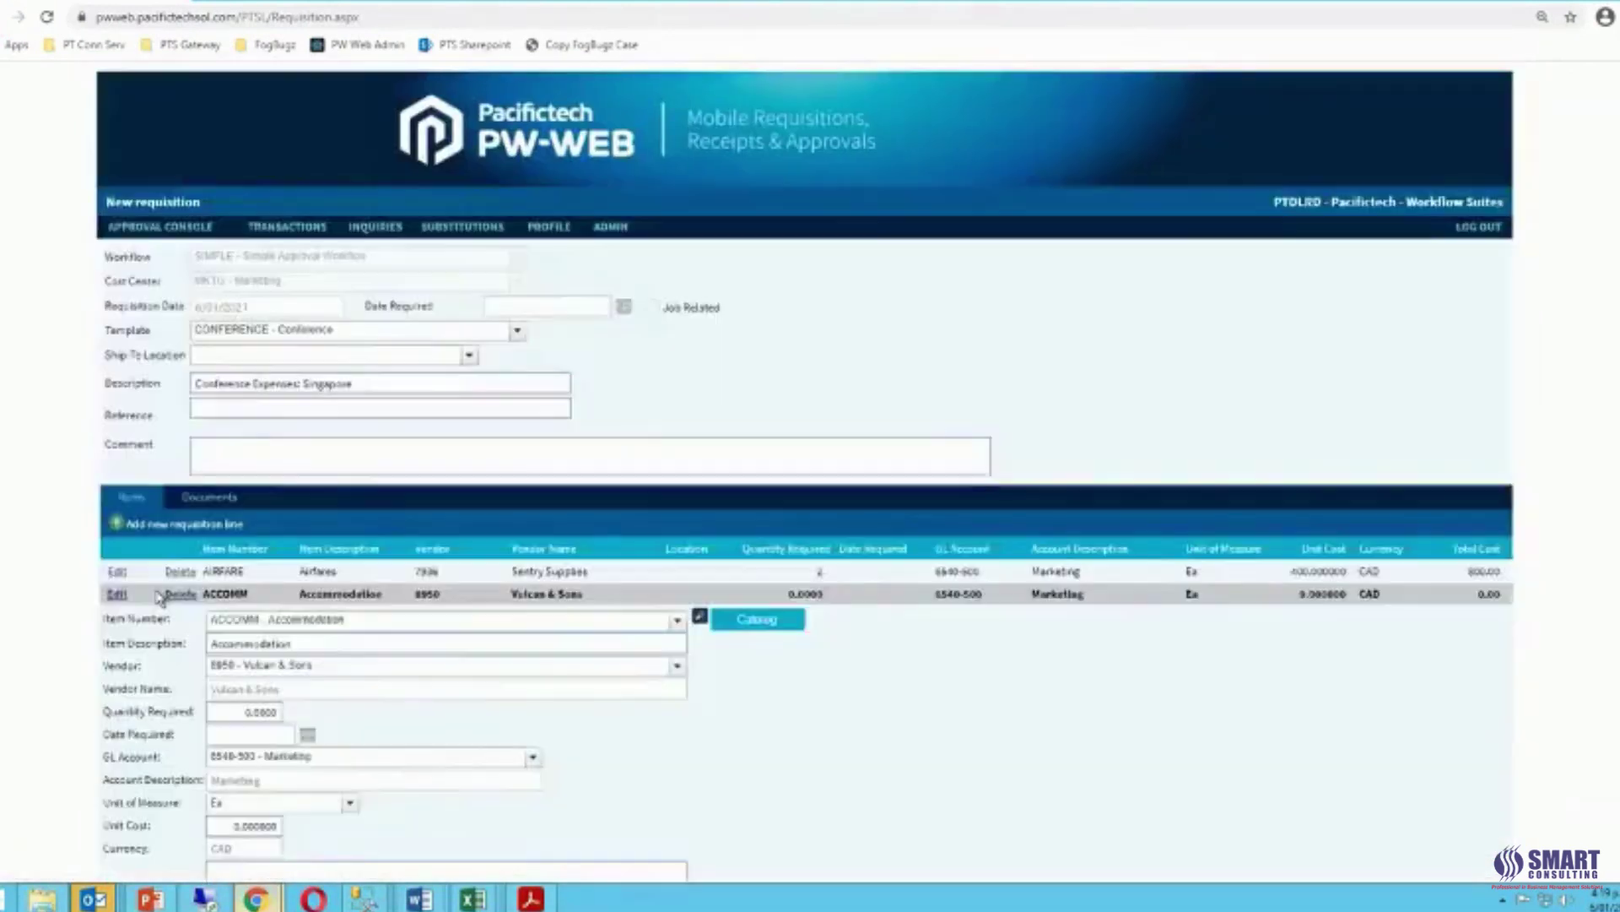
left_click(237, 711)
type("3")
left_click(225, 825)
type("200")
key("Tab")
Delete the INCID Incidentals line and start a blank new requisition line.
scroll(222, 852, "down", 1)
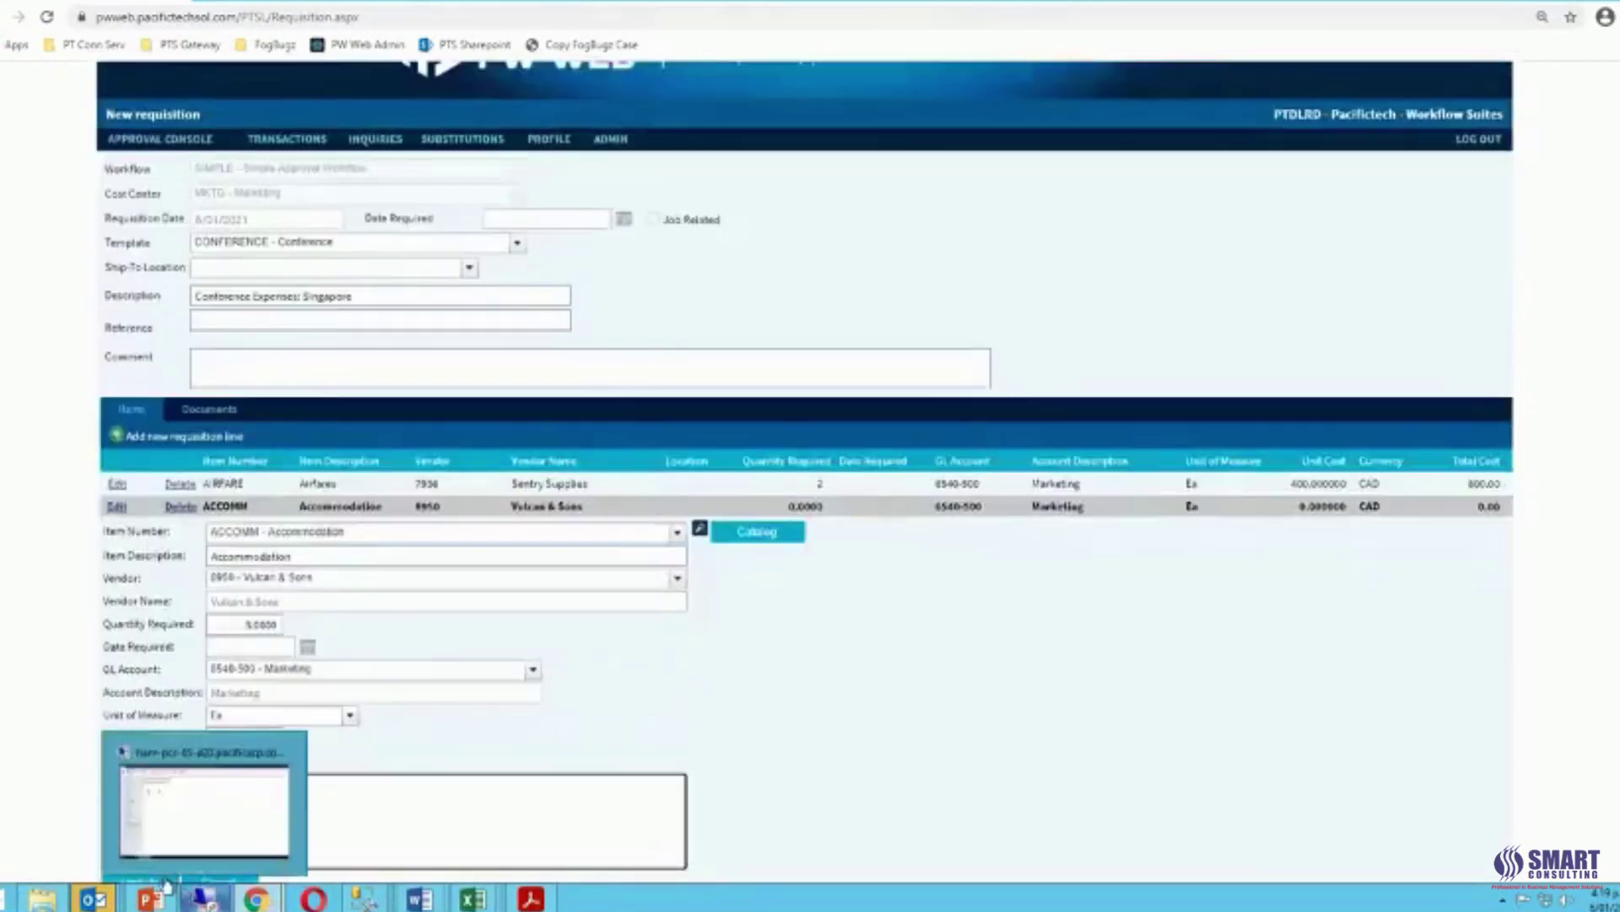
left_click(162, 880)
left_click(182, 617)
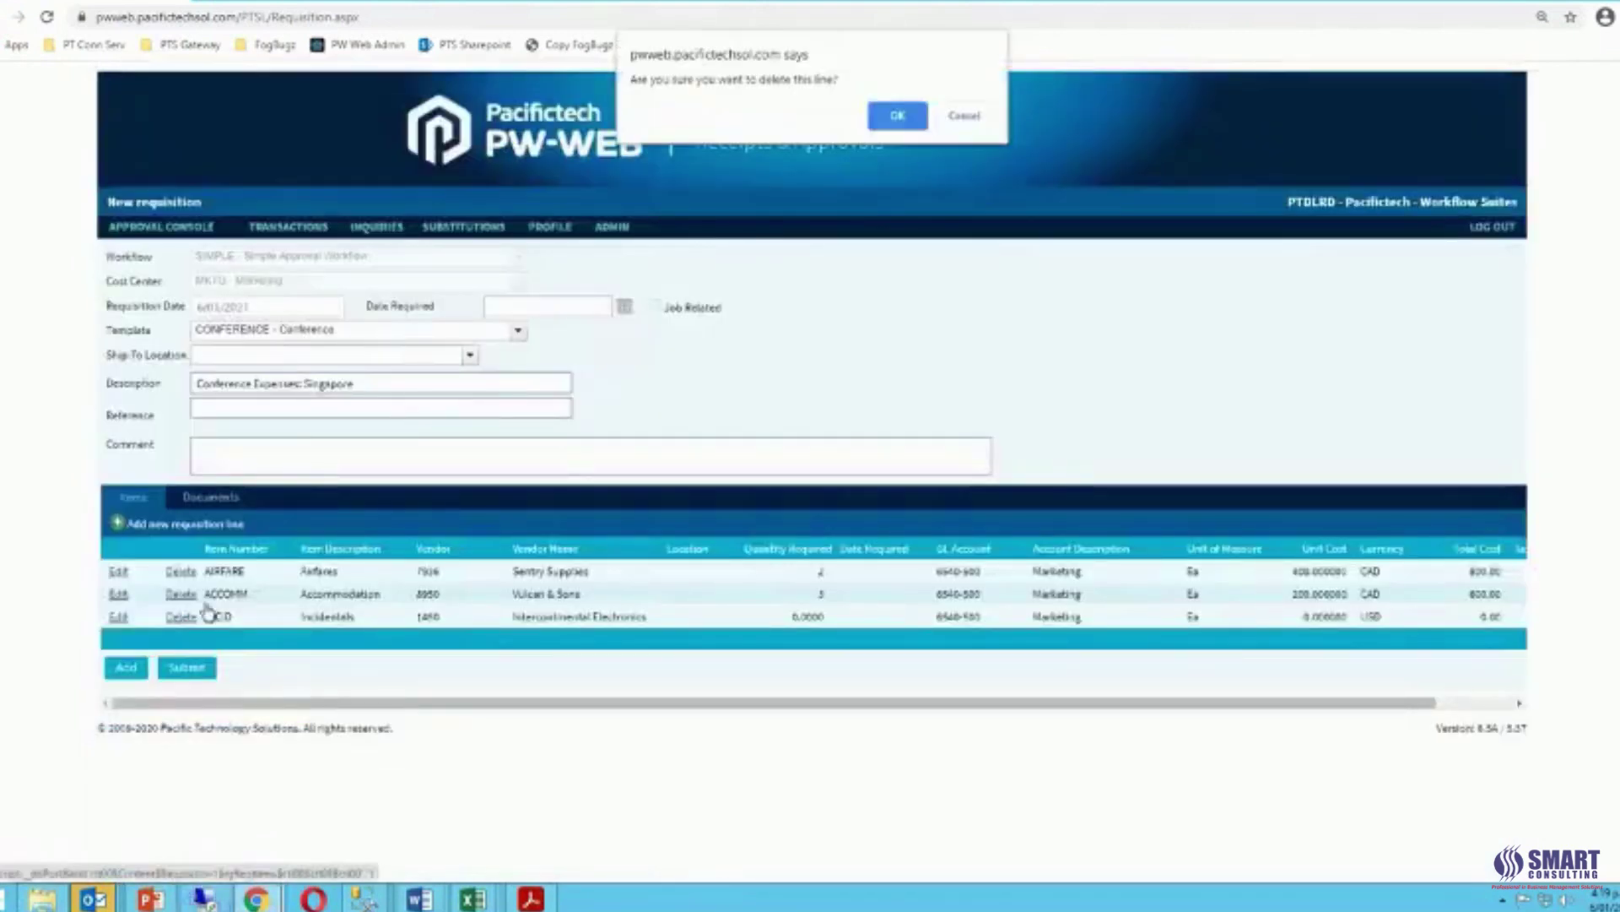
left_click(897, 115)
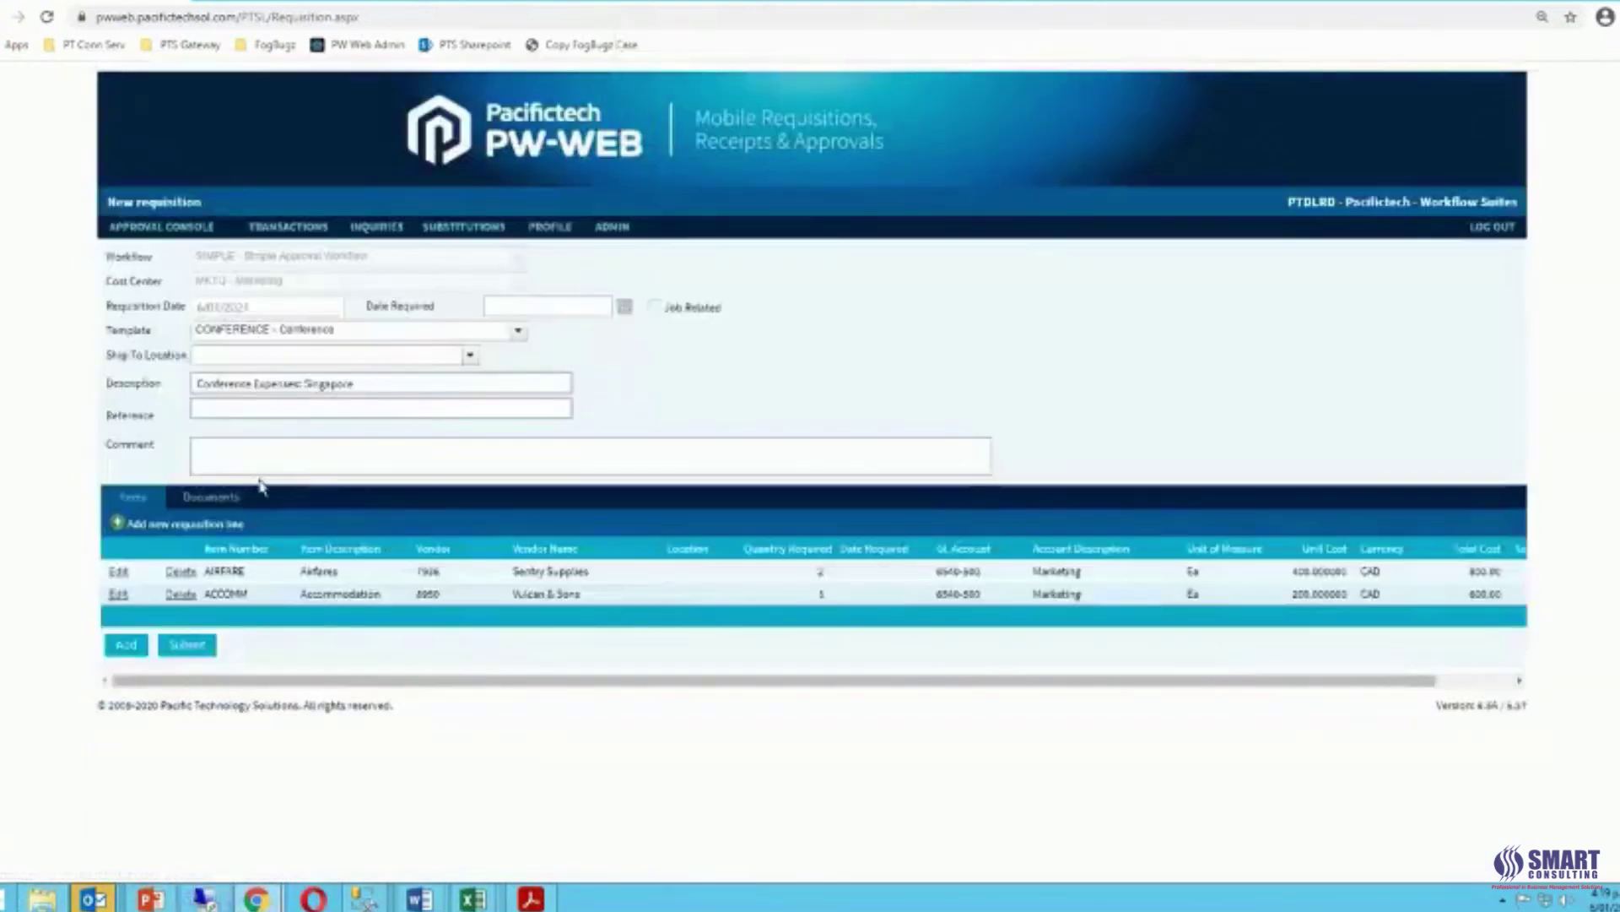
left_click(116, 524)
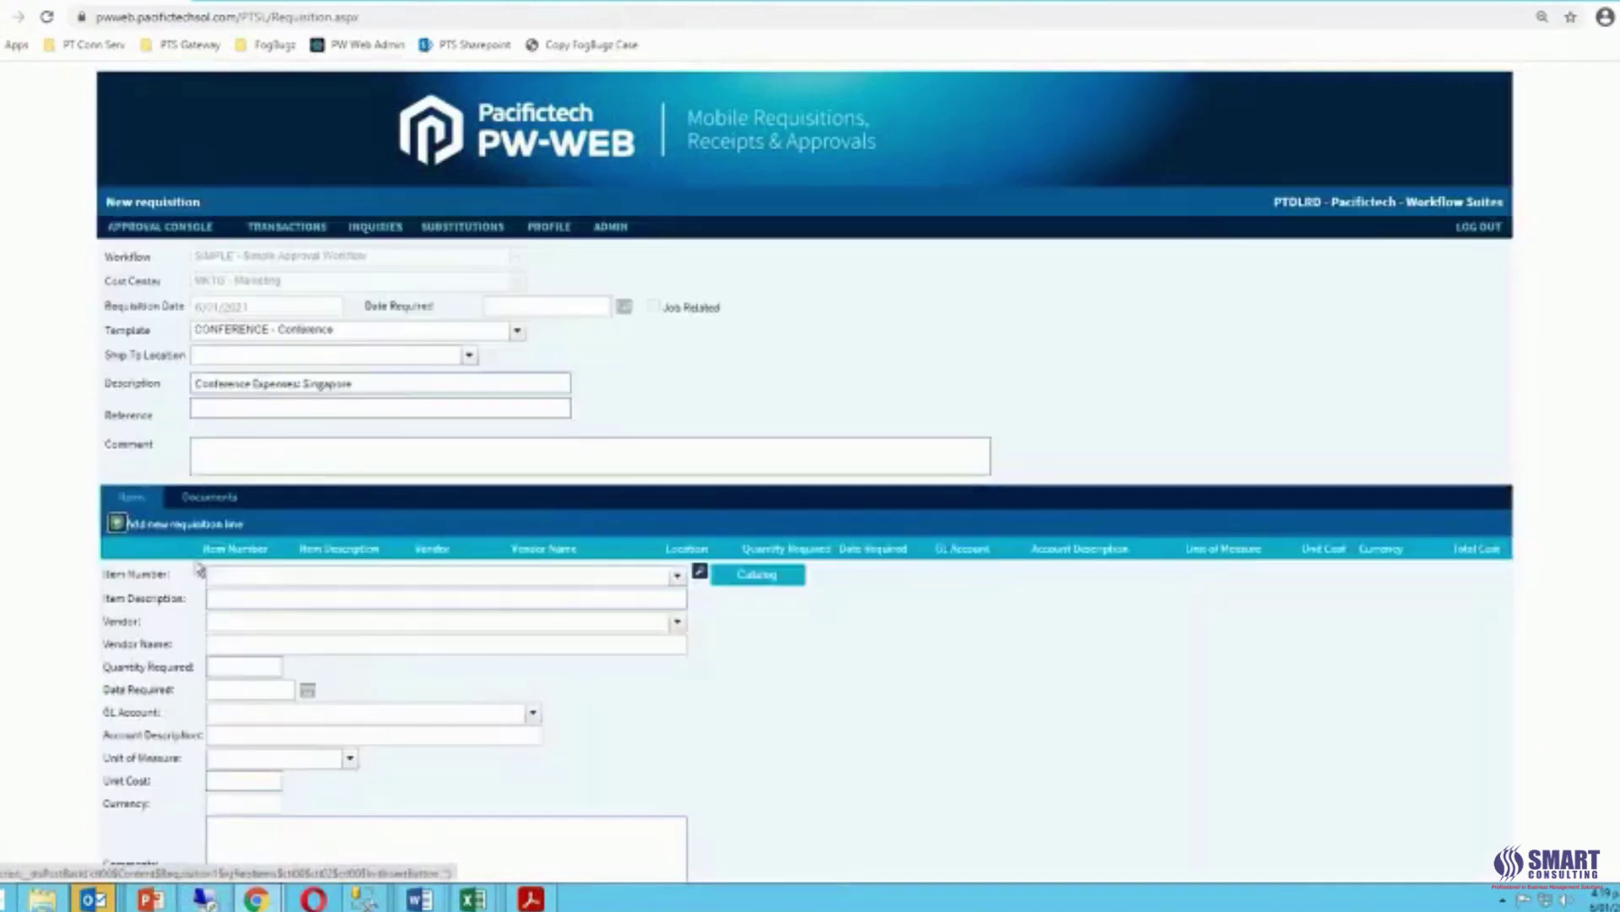
Choose item MISC for the new line and describe it as 'Taxis'.
left_click(225, 574)
type("mis")
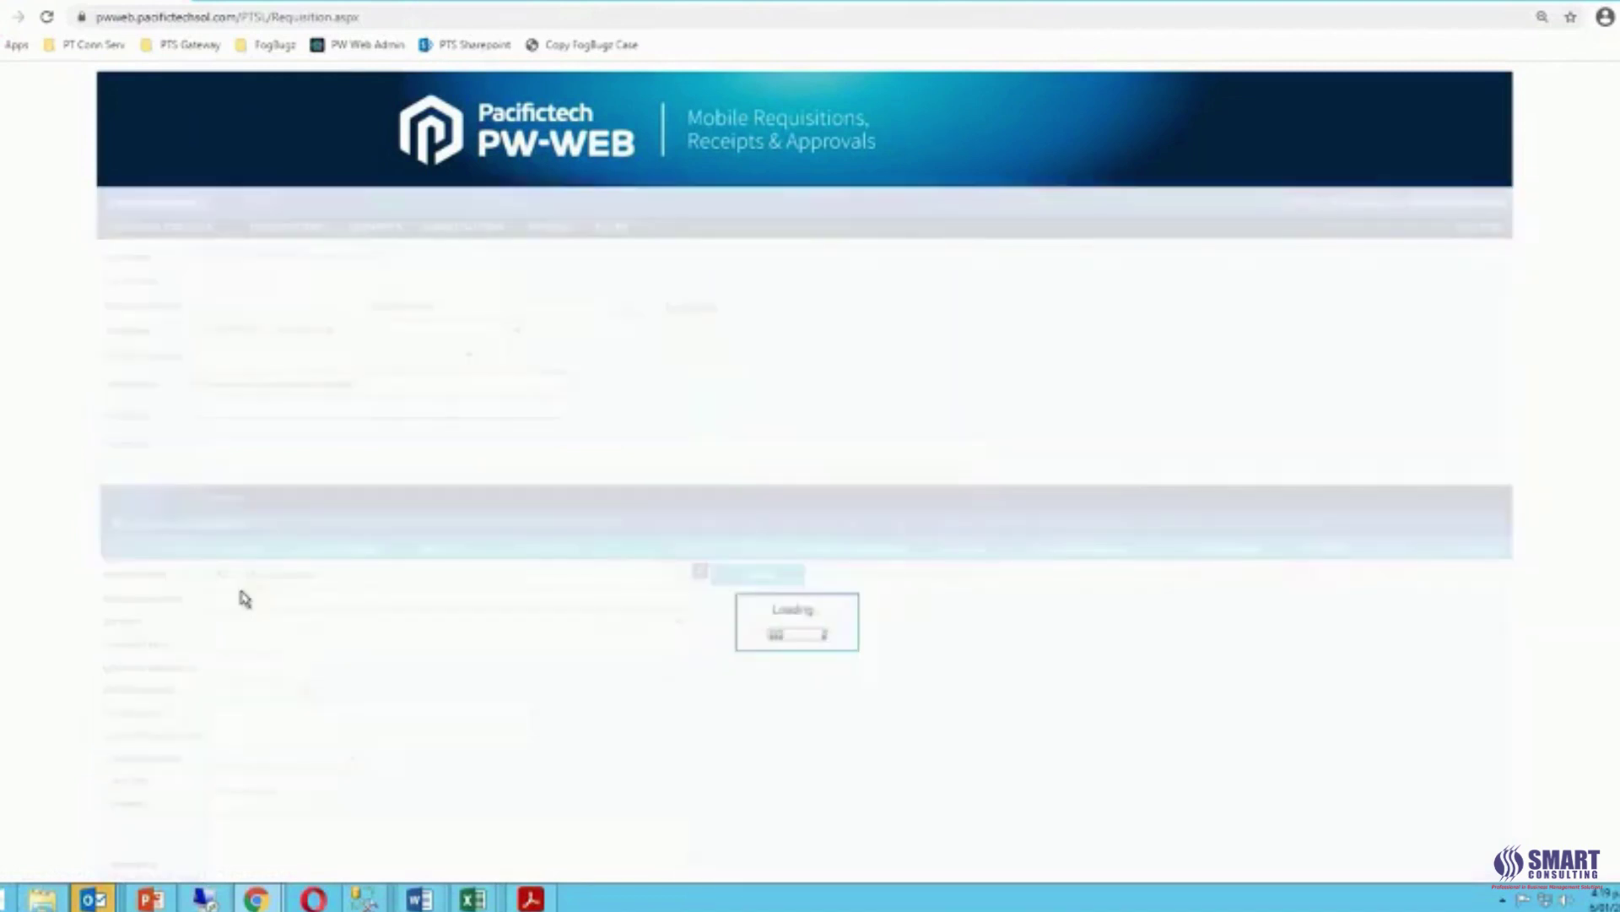
left_click_drag(291, 599, 211, 600)
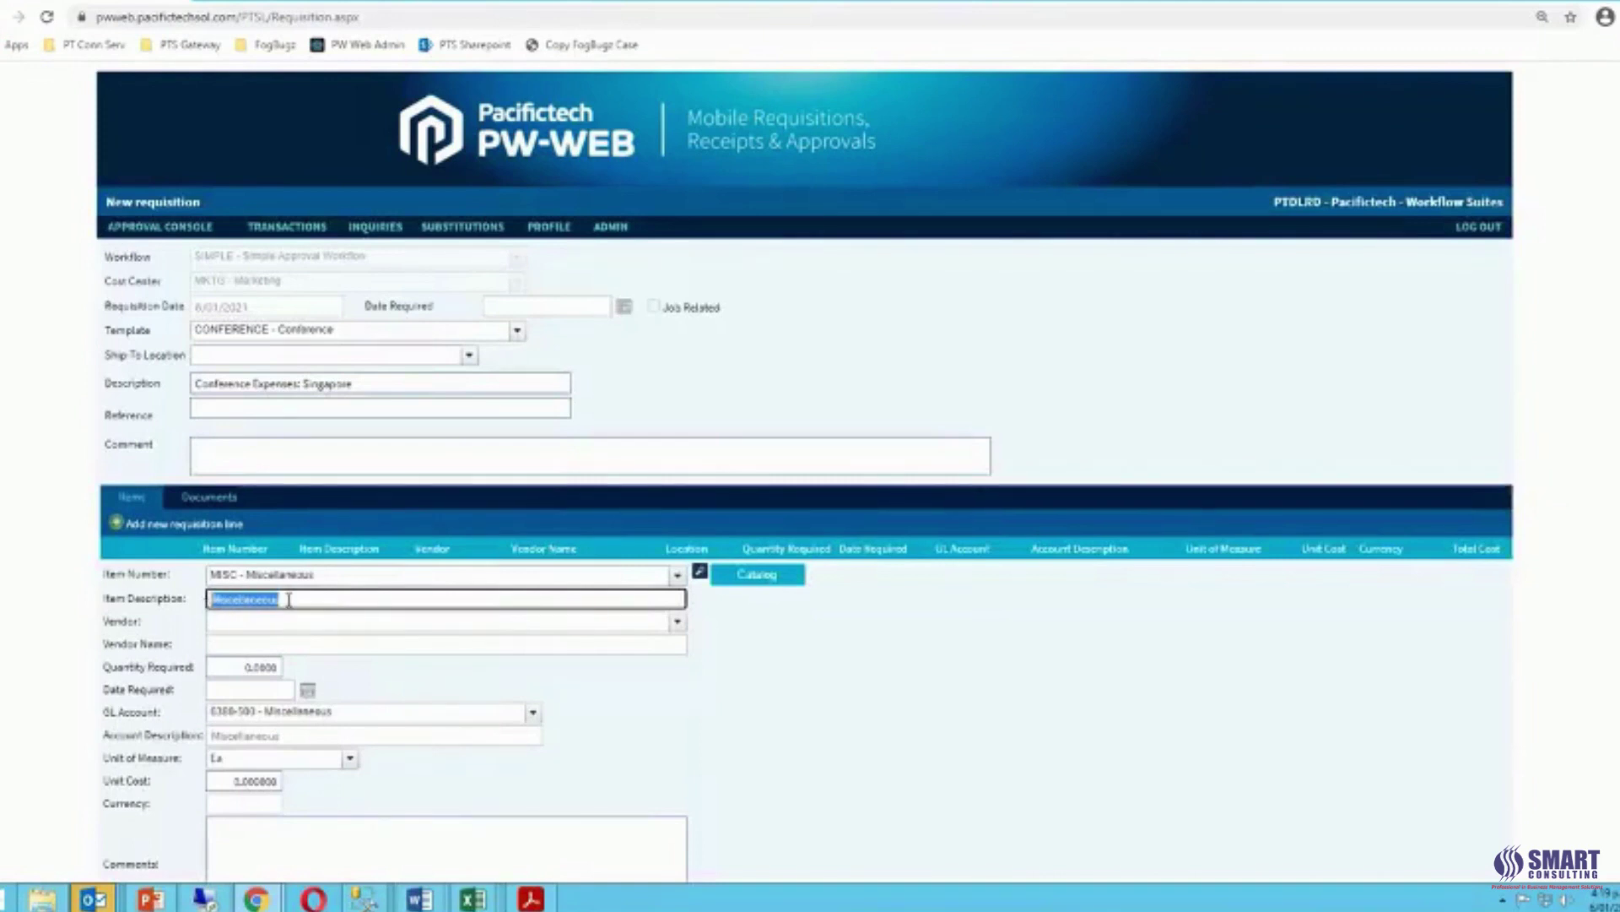
type("Taxis")
key("Tab")
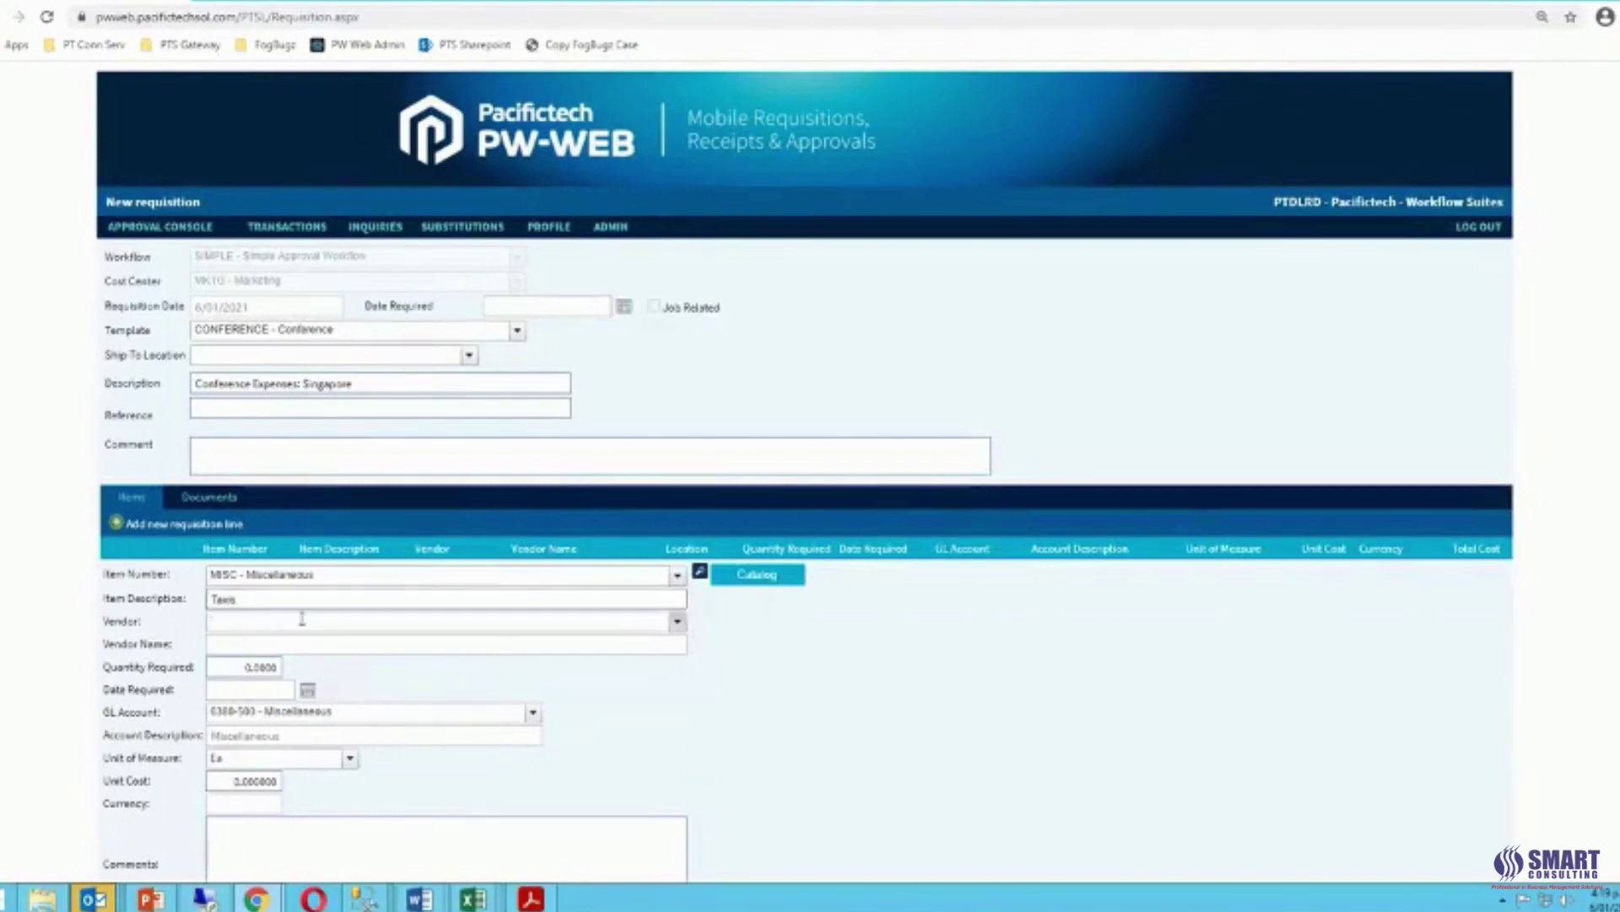
Set vendor 1200 Chloride Systems, quantity 1 at unit cost 100, and insert the line.
type("1200")
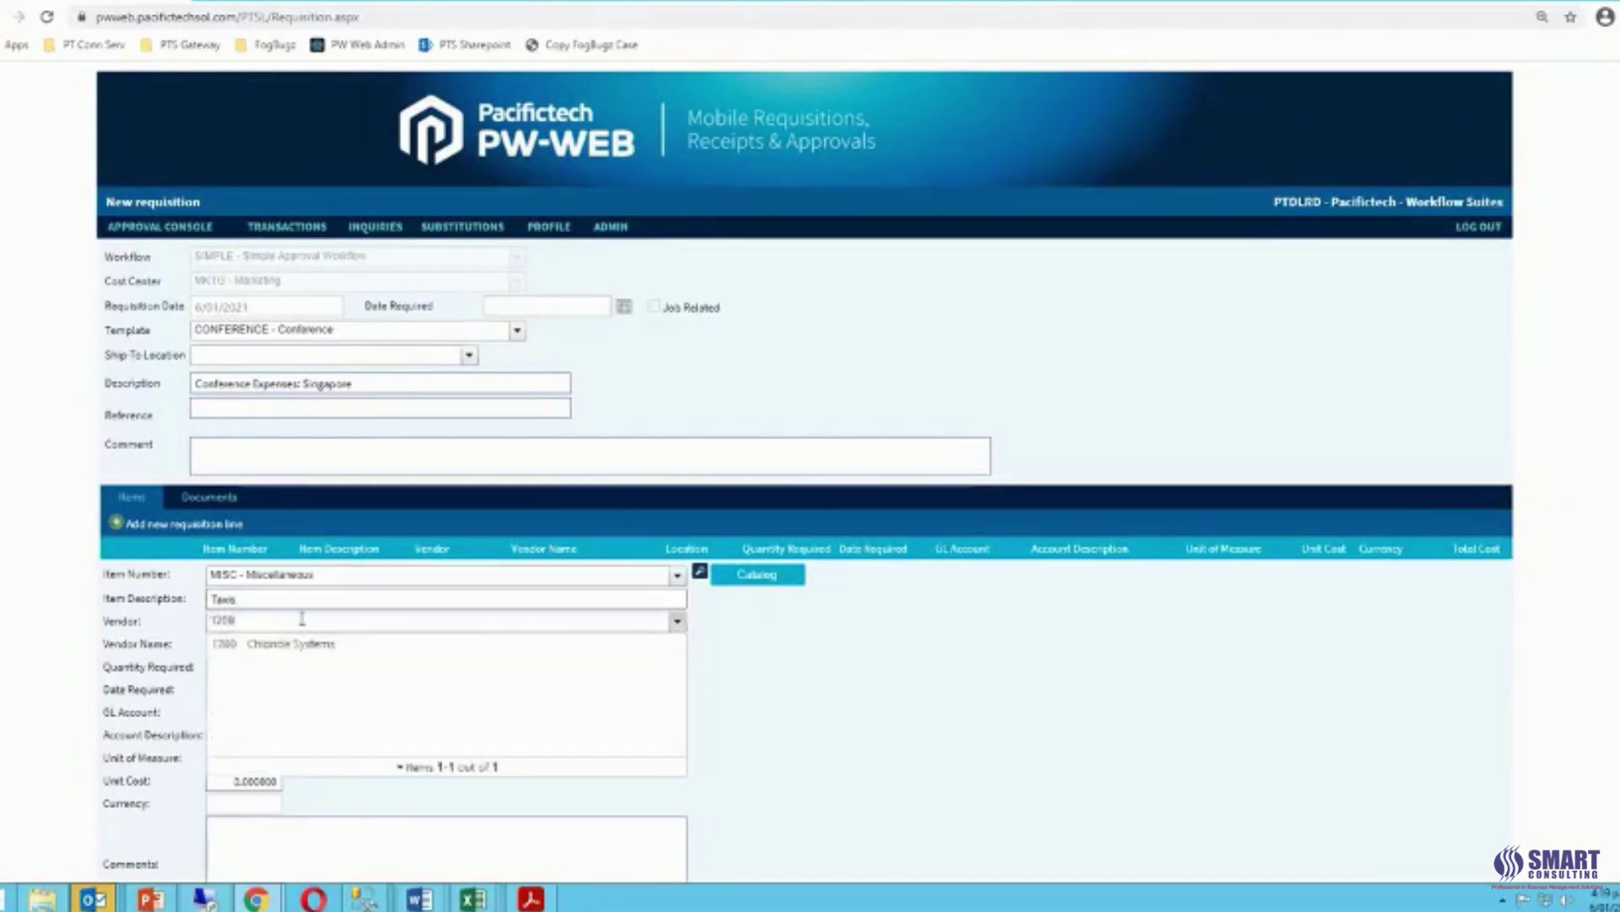
key("BackSpace")
key("BackSpace")
key("BackSpace")
key("BackSpace")
type("chl")
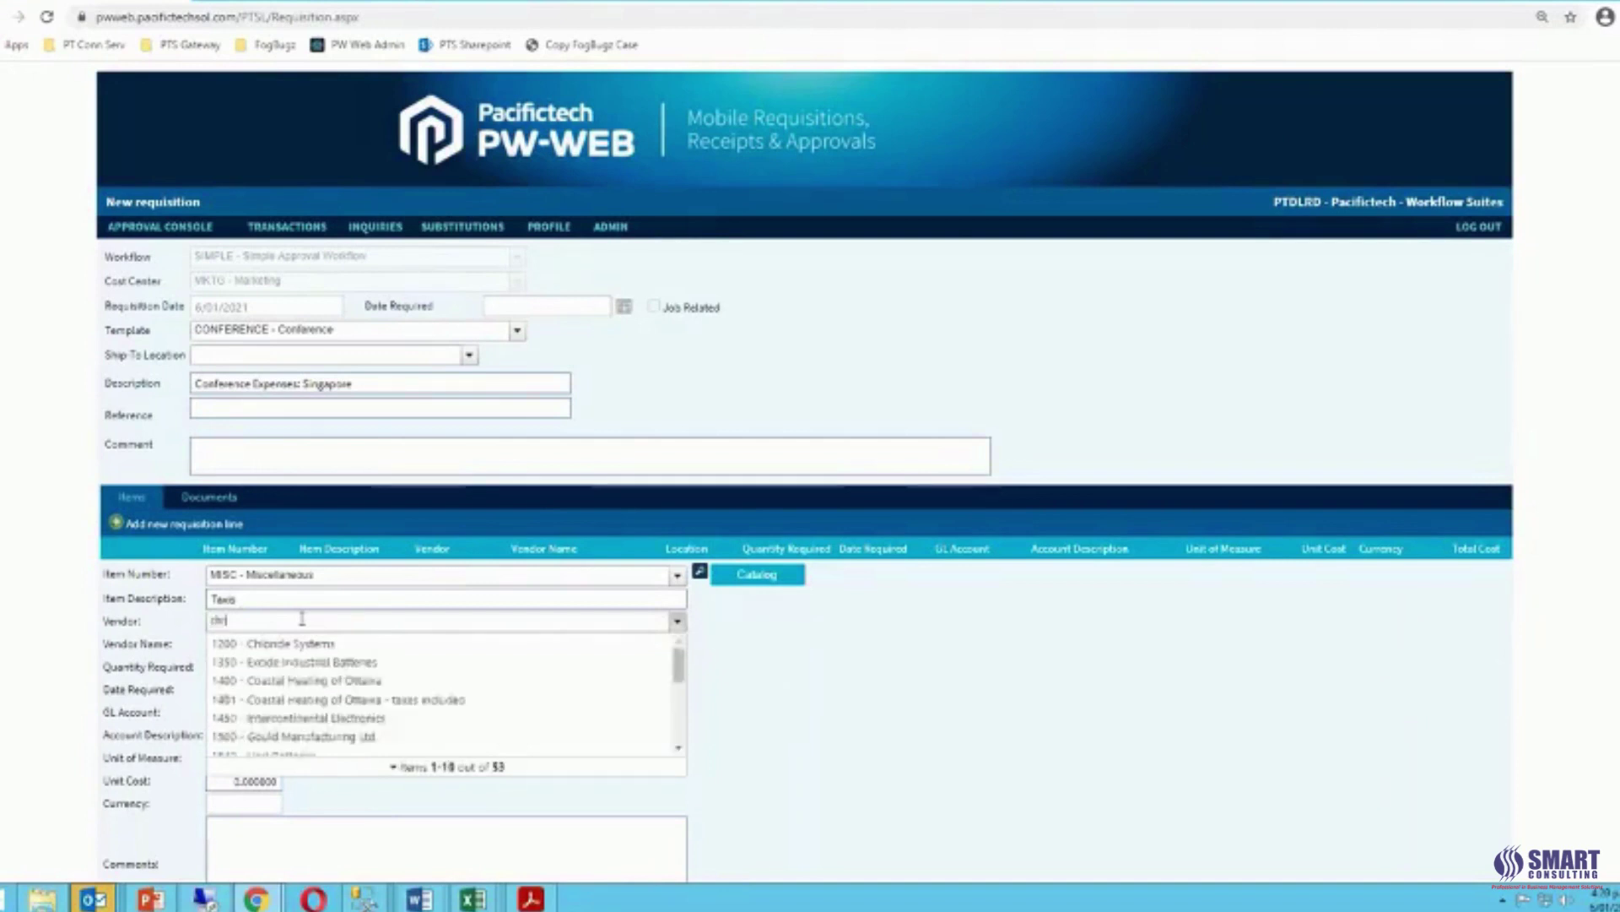
type("r")
type("l")
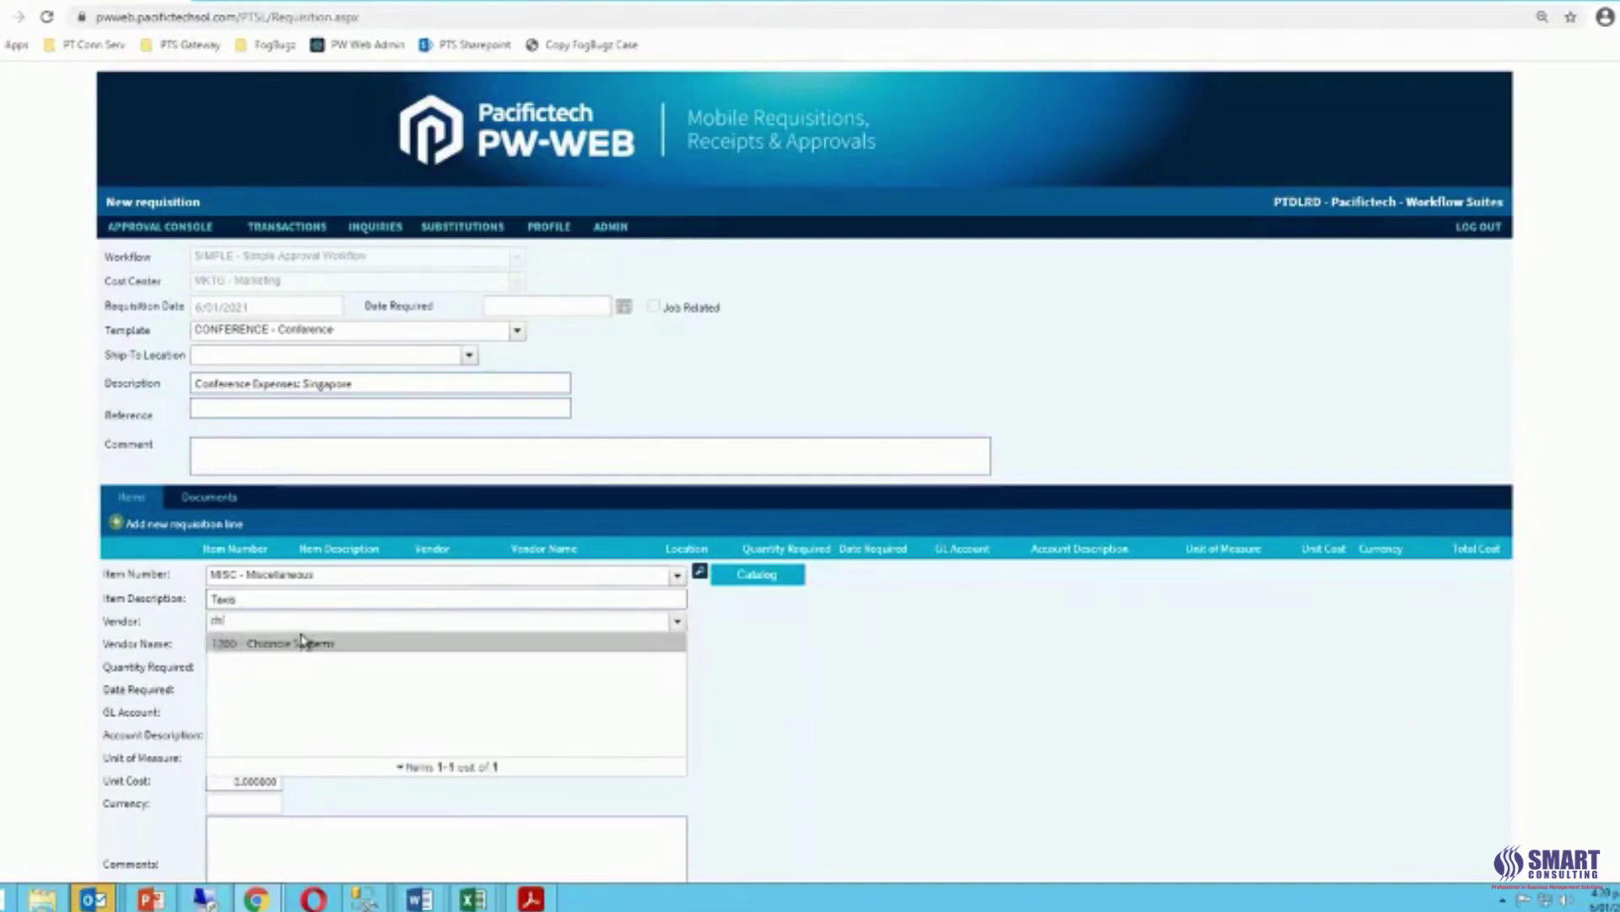
left_click(304, 642)
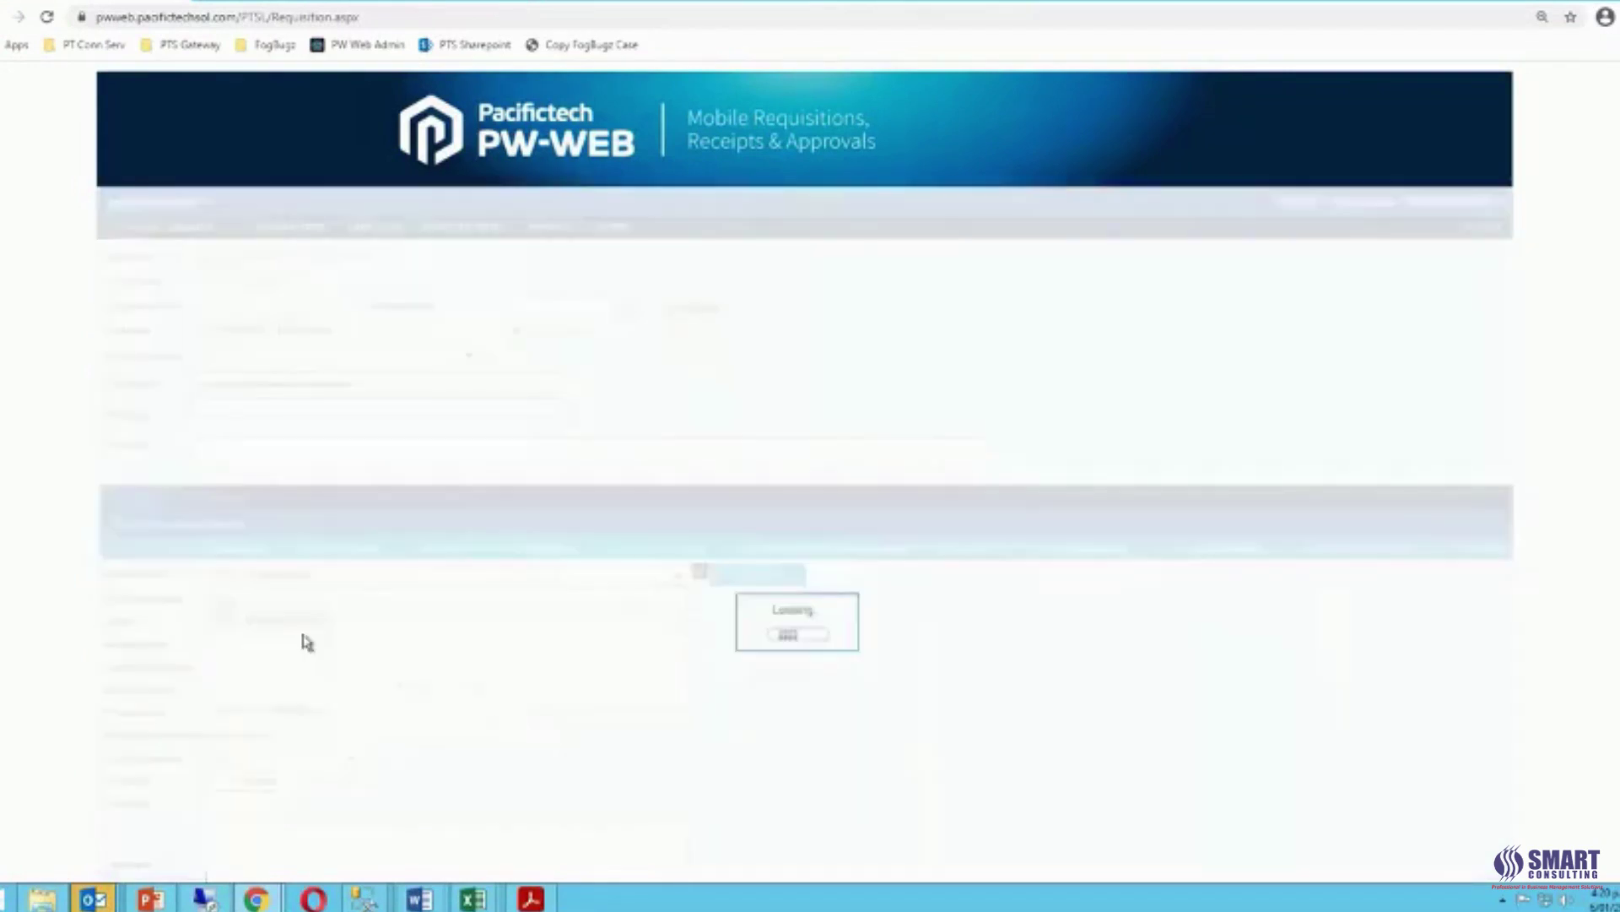
left_click(238, 666)
type("1")
key("Tab")
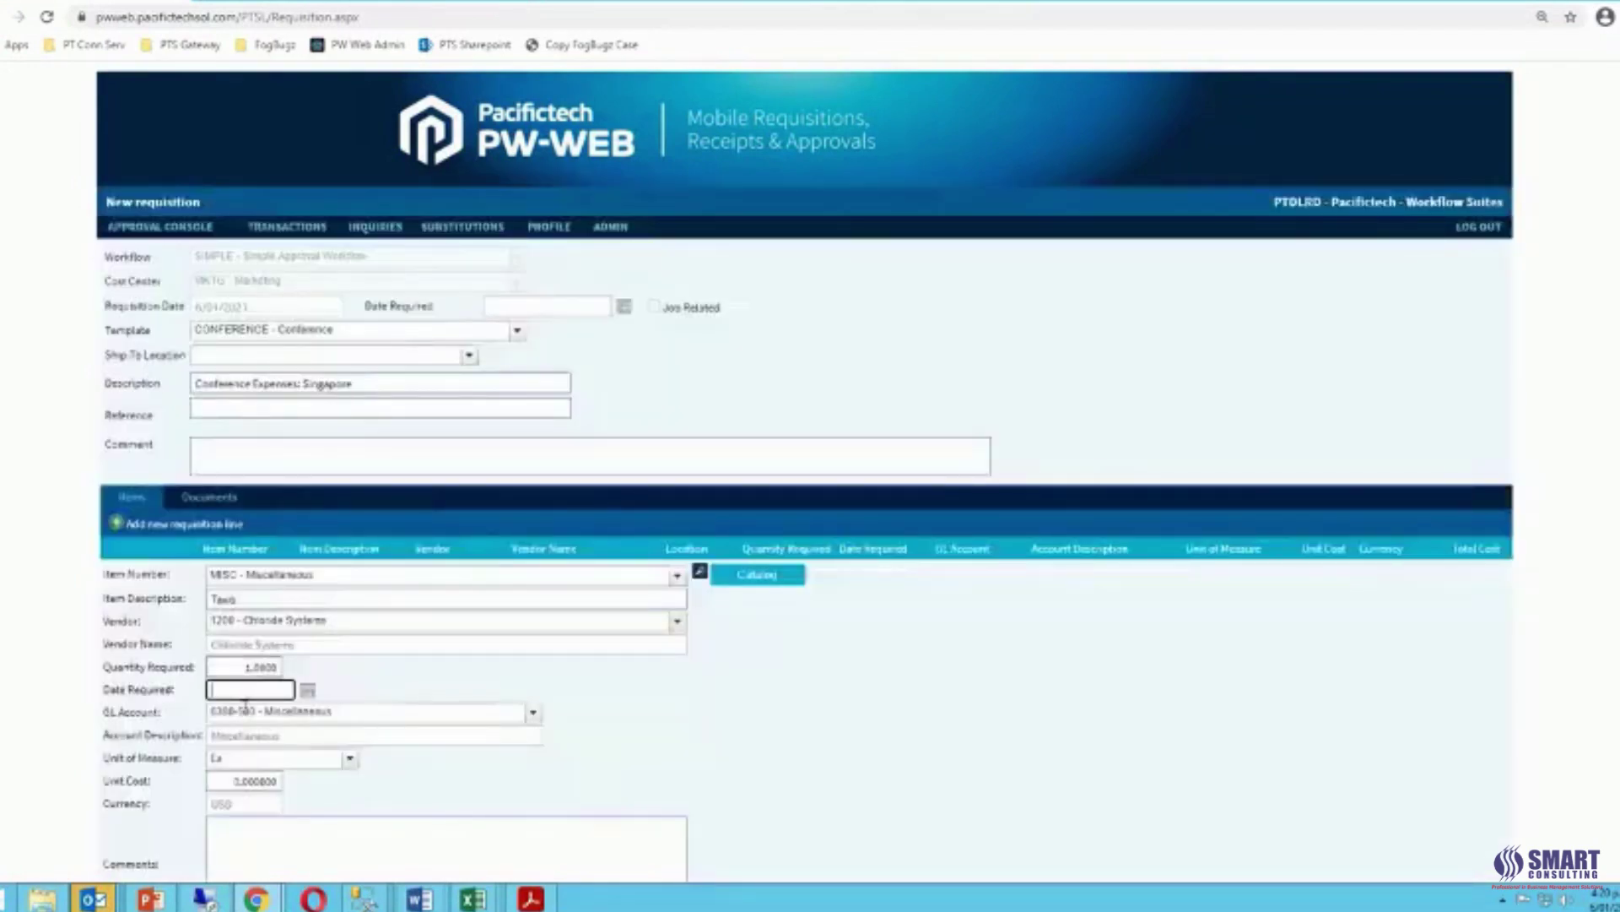
left_click(229, 781)
type("100")
key("Tab")
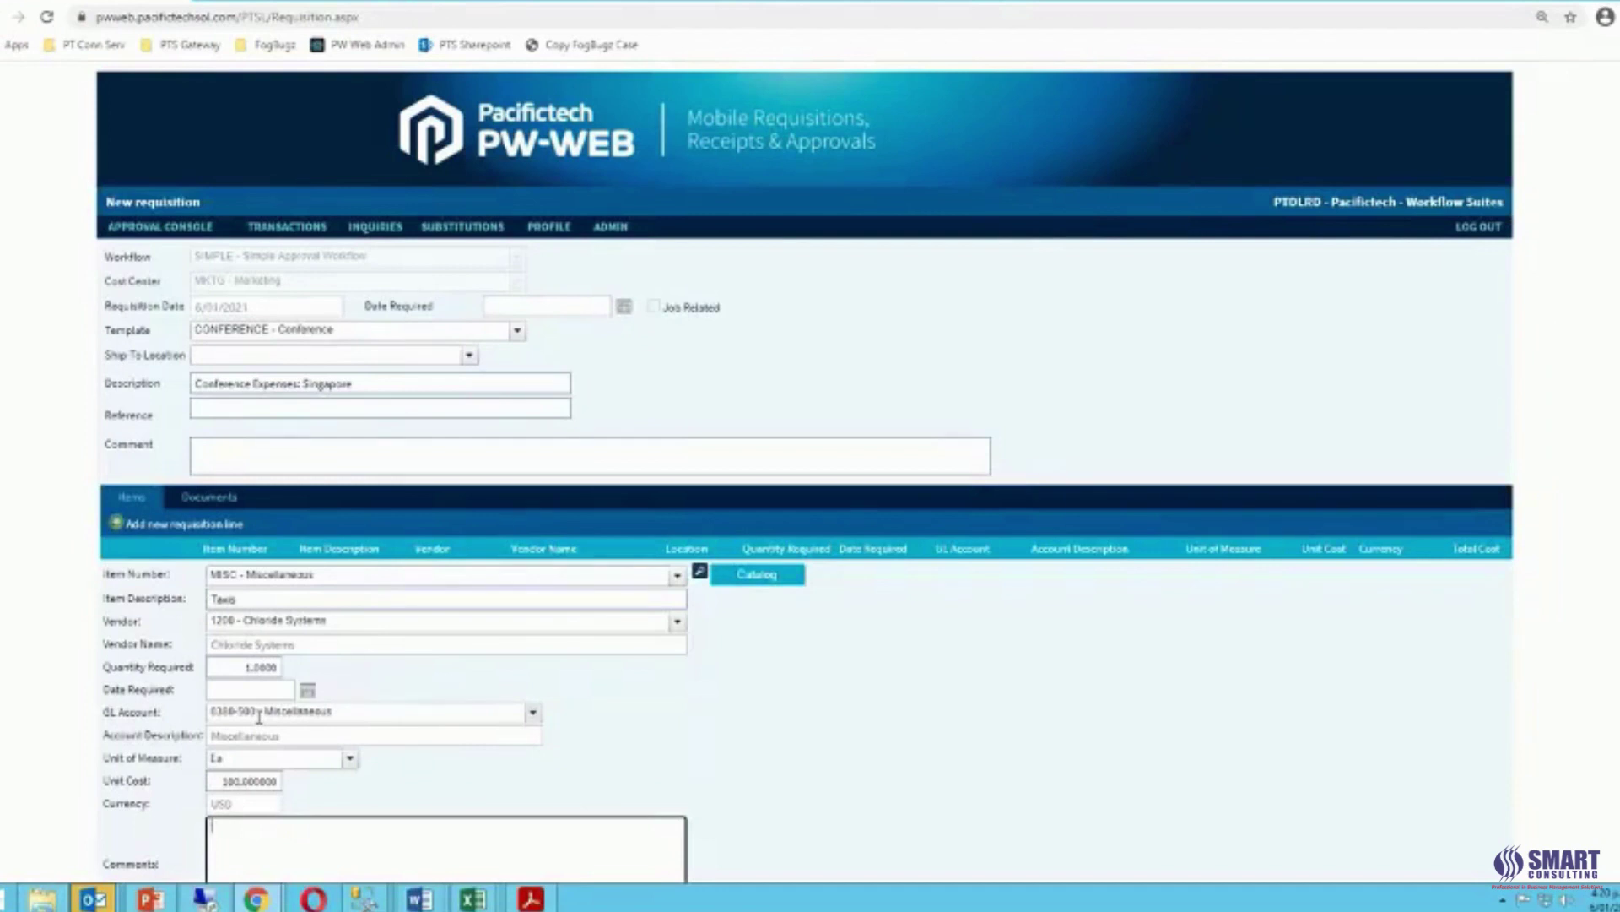
scroll(259, 716, "down", 1)
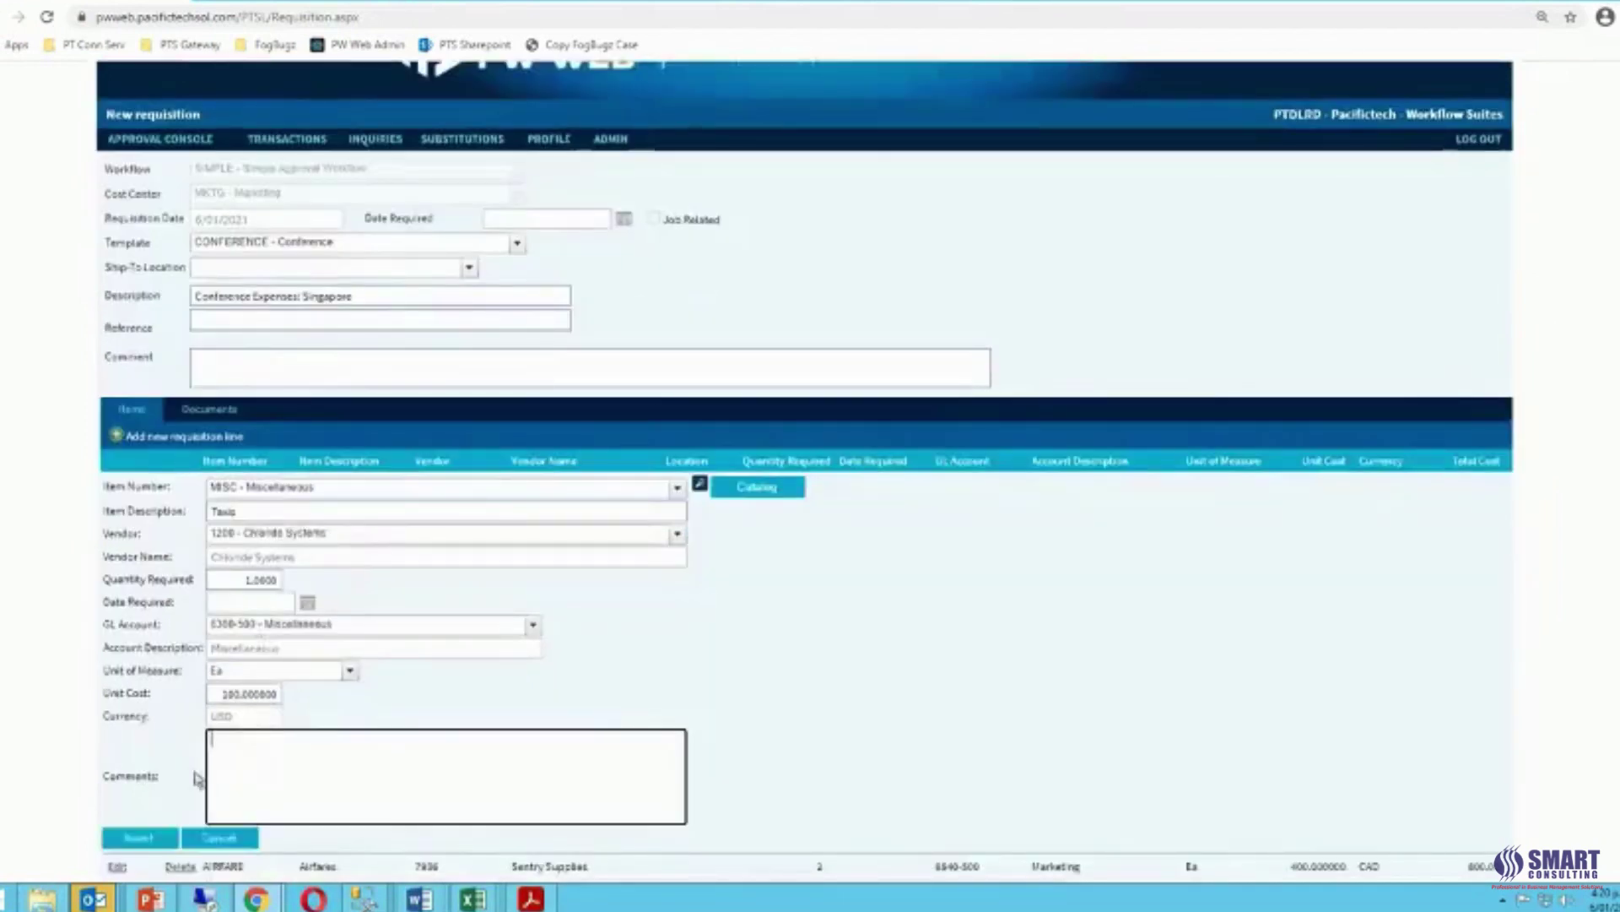
left_click(157, 840)
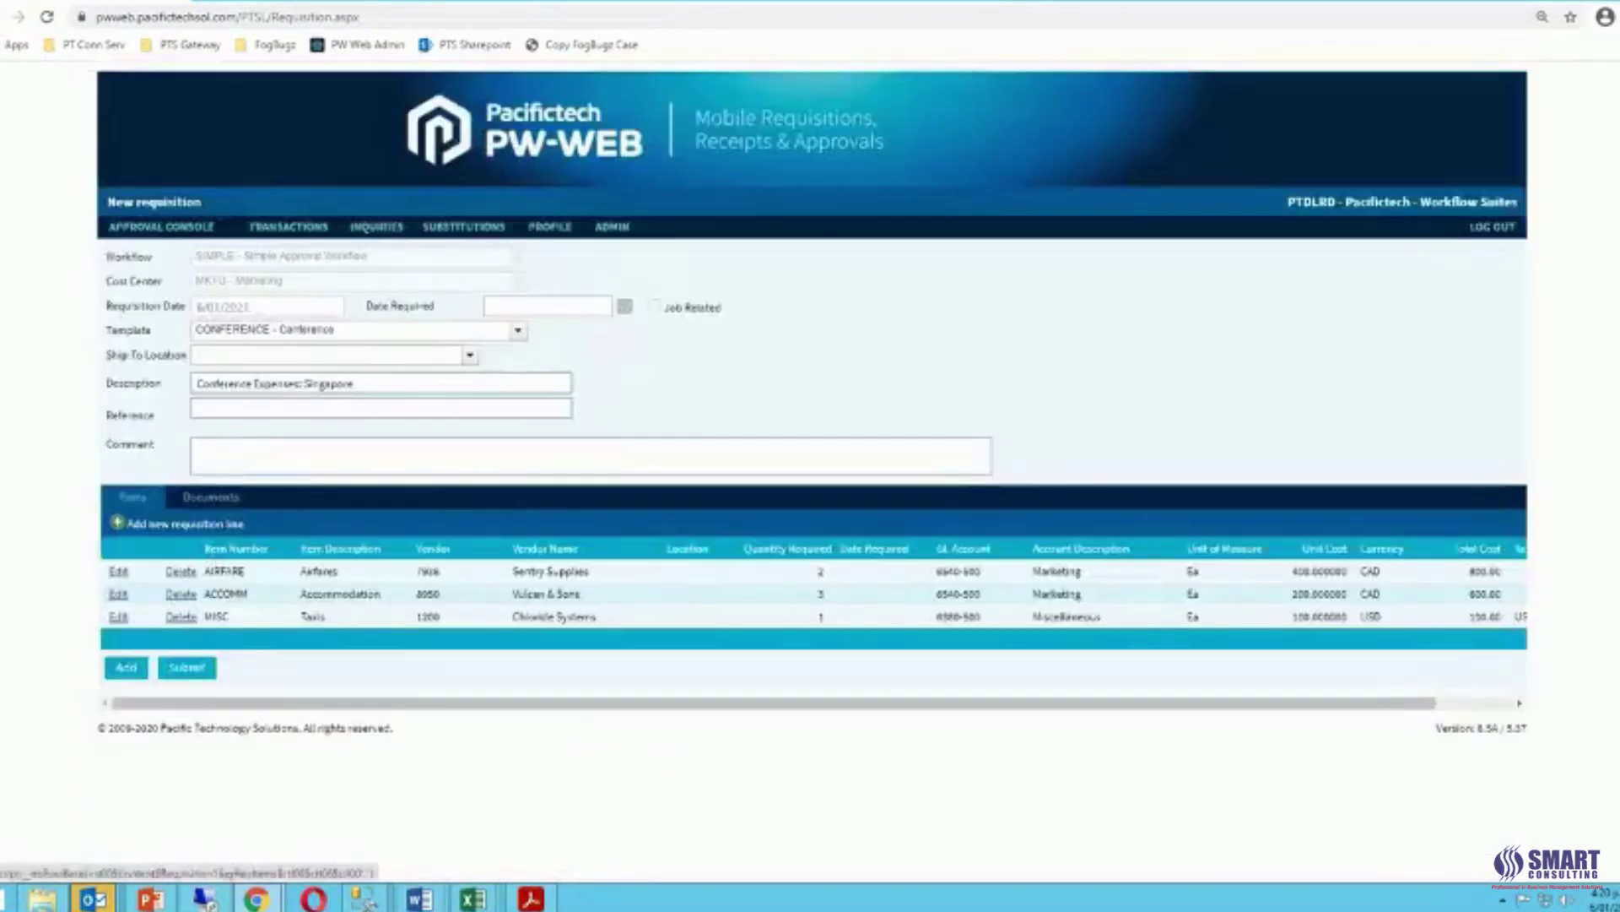
Attach quote - vendor-us.pdf to the requisition with description 'Quote #1'.
left_click(208, 500)
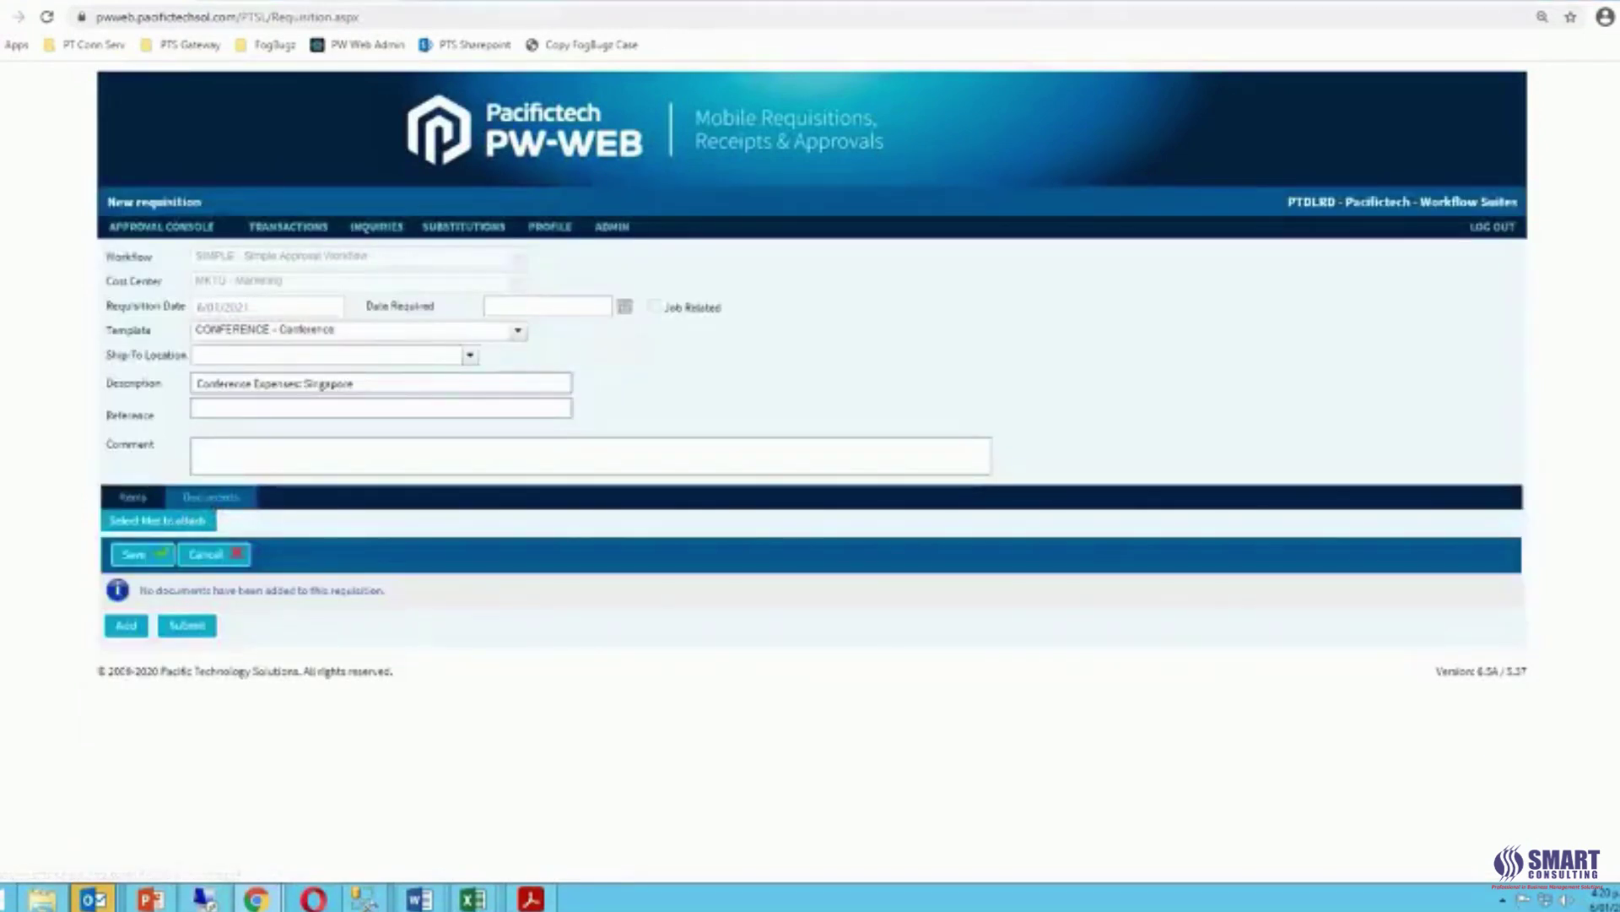
left_click(168, 521)
left_click(346, 96)
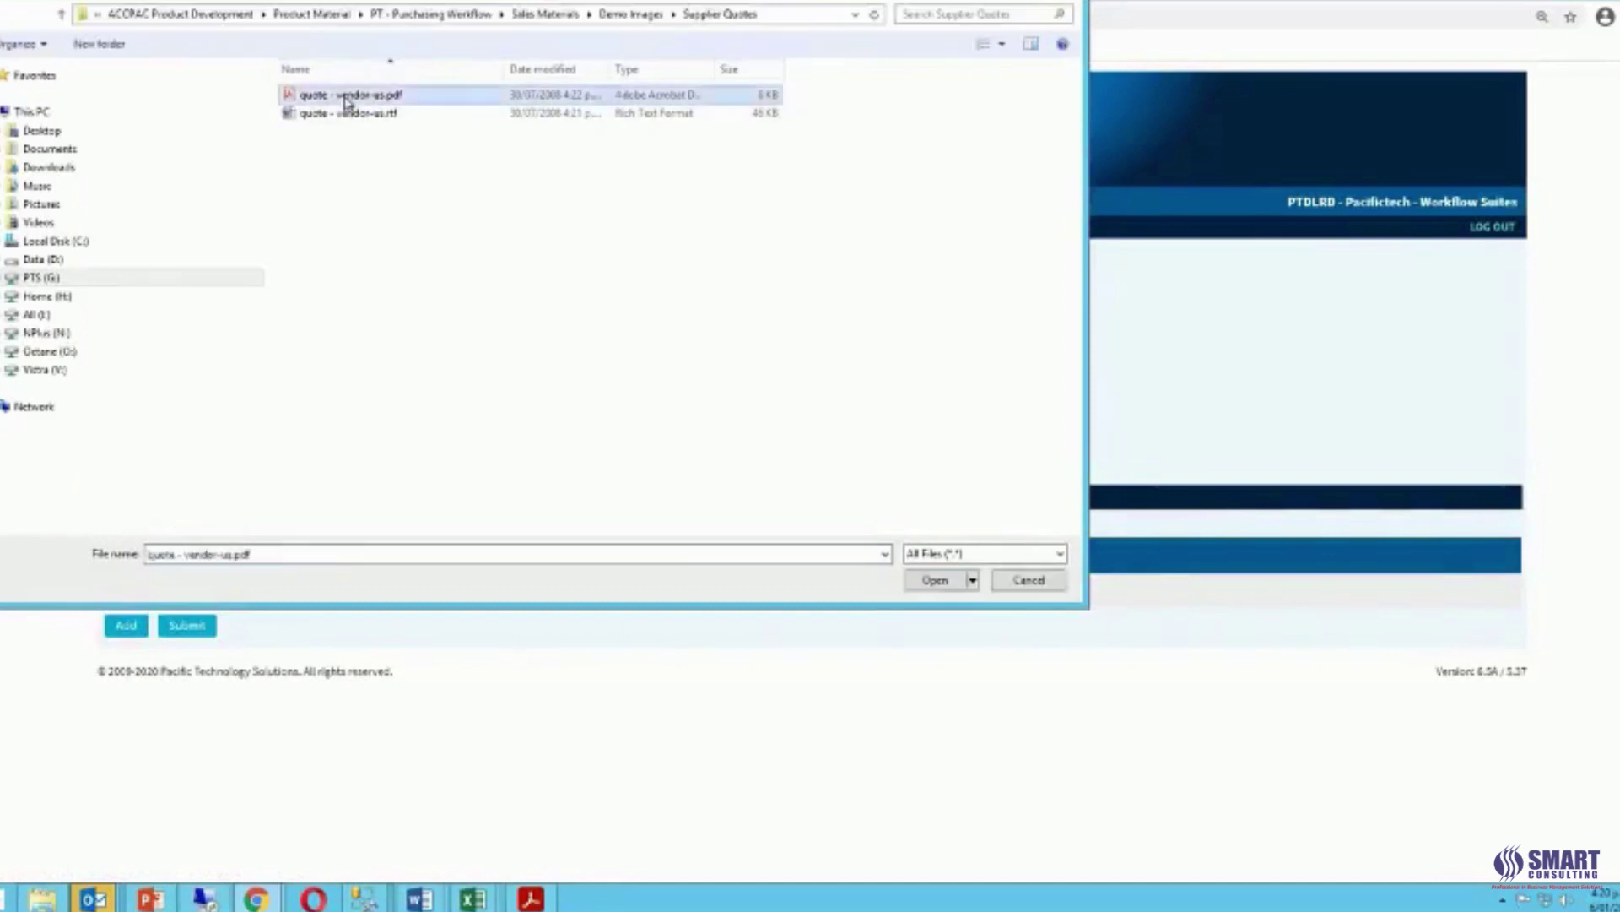
left_click(934, 581)
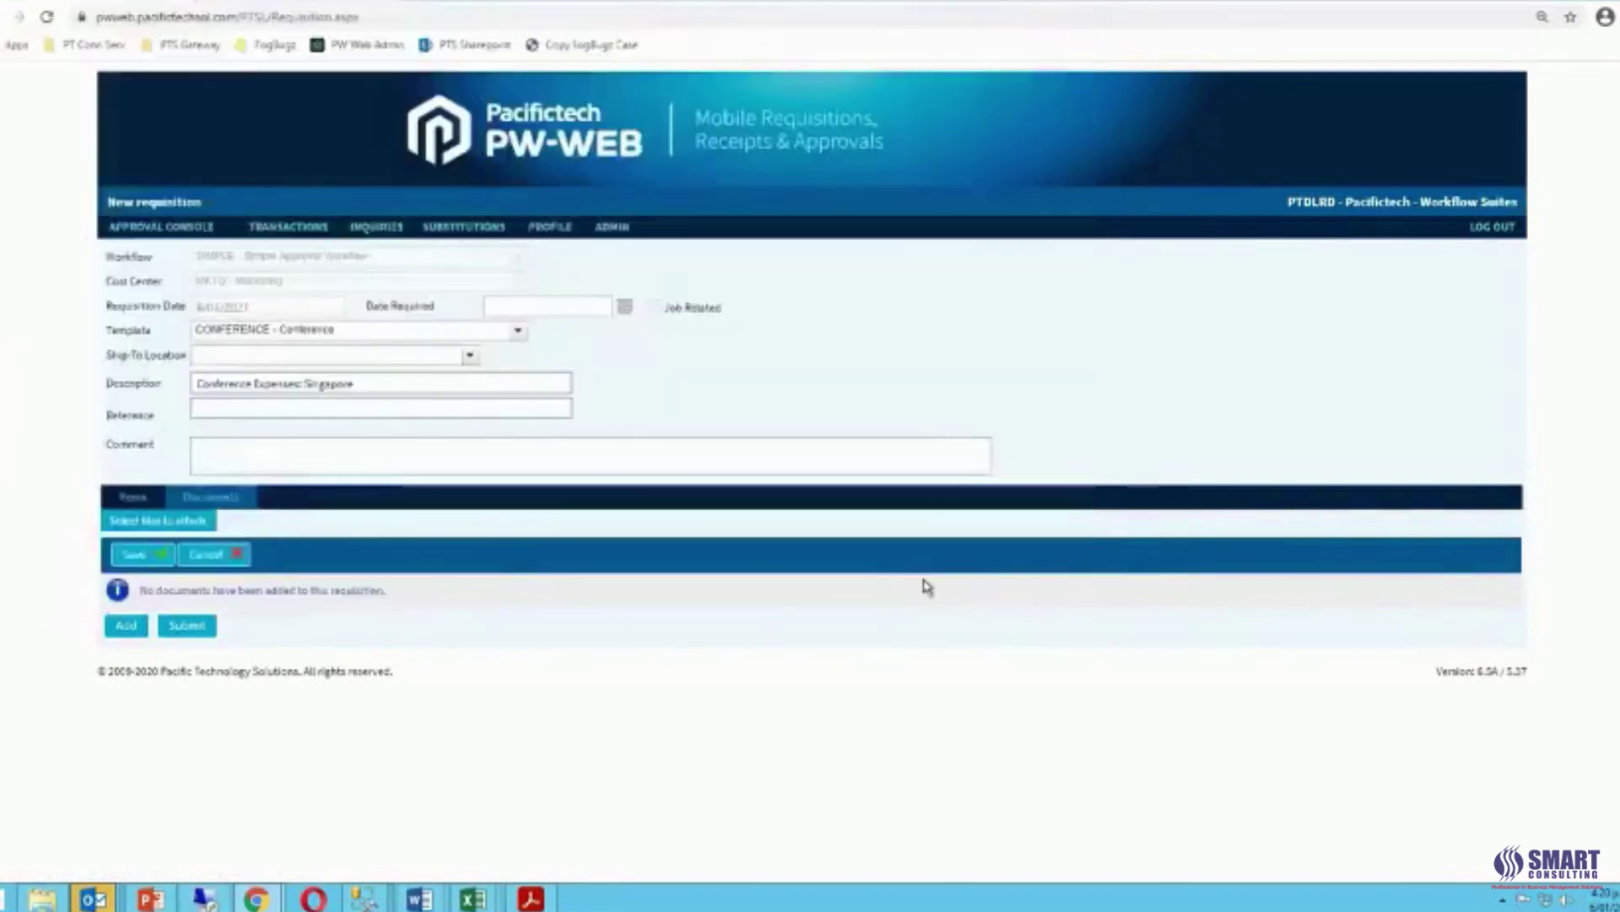
left_click(901, 611)
type("Qu")
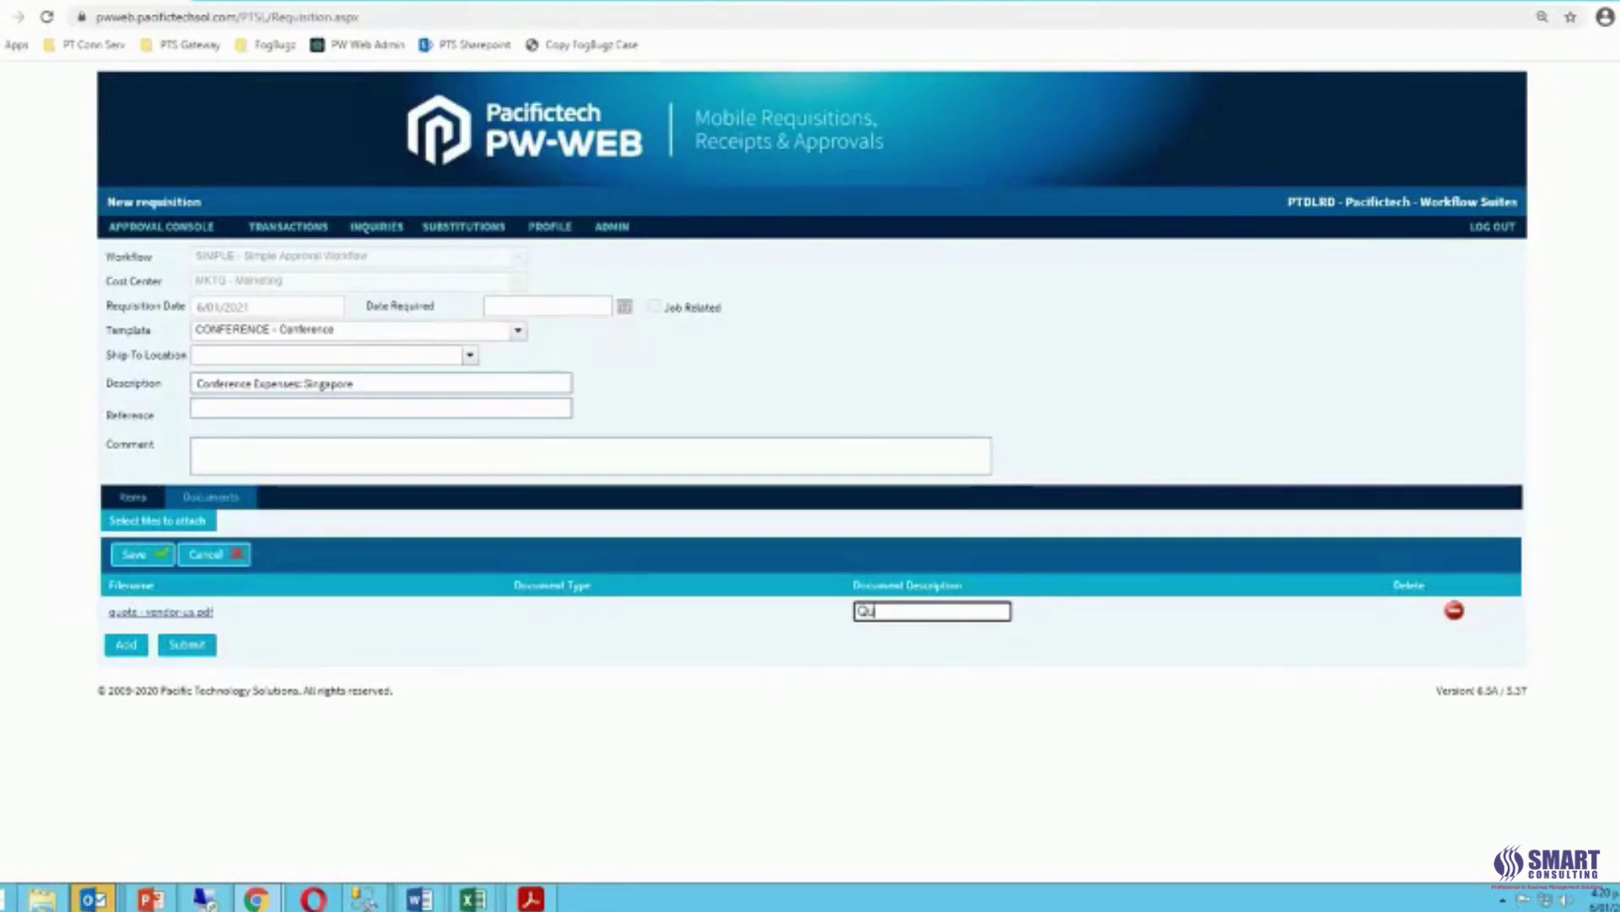
type("ote #1")
left_click(153, 556)
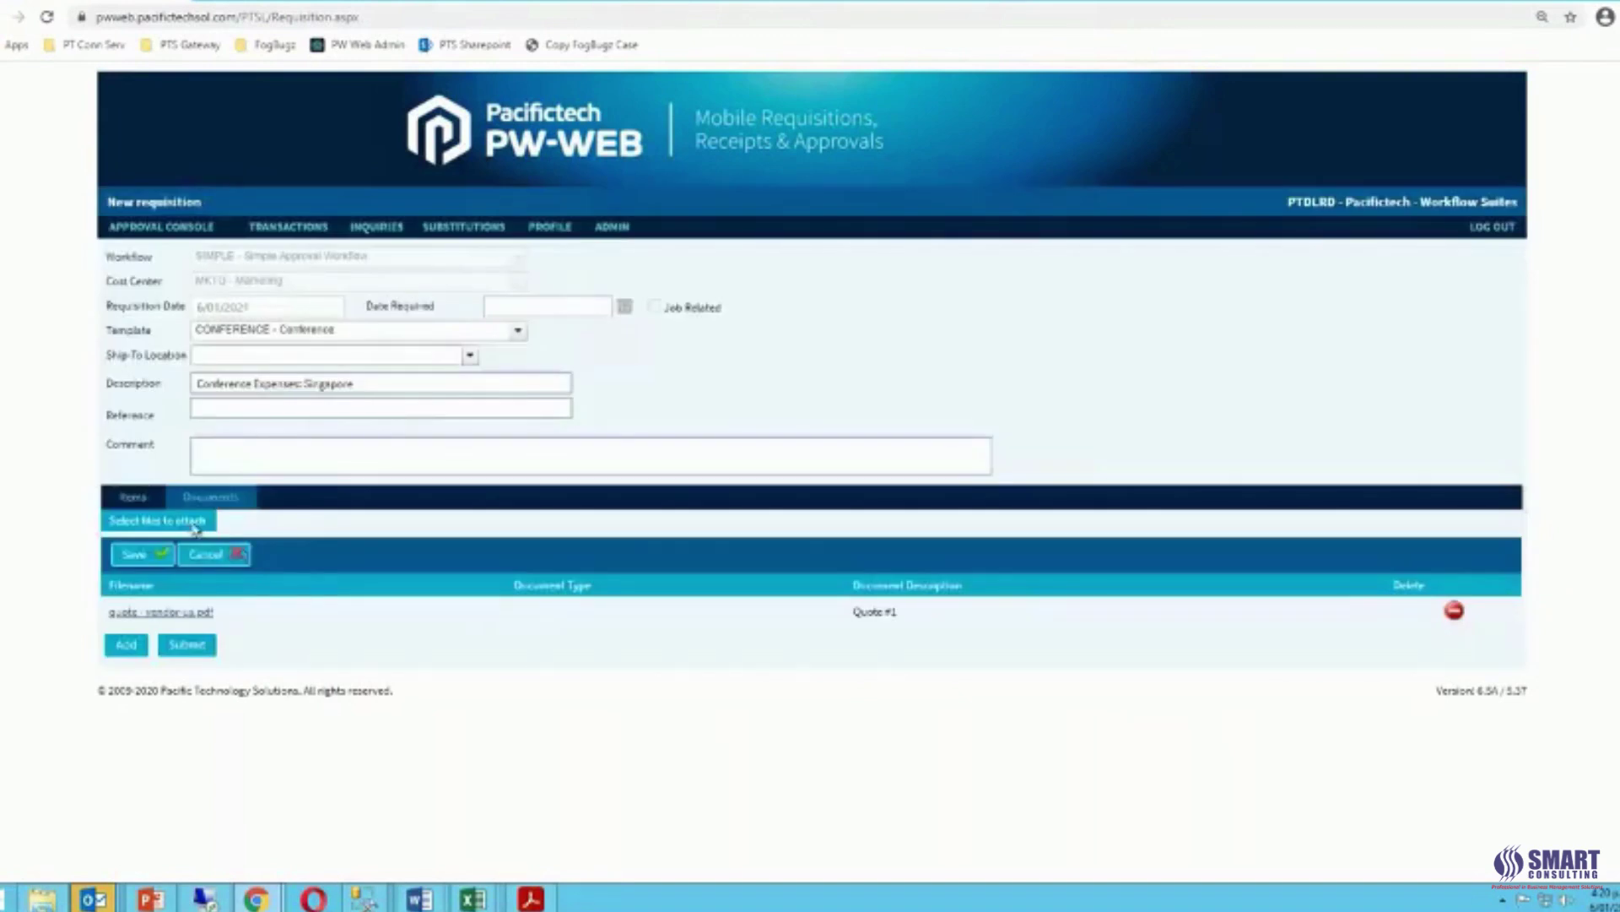
Attach quote - vendor-us.rtf as 'Quote #2', save the documents and submit the requisition.
left_click(159, 521)
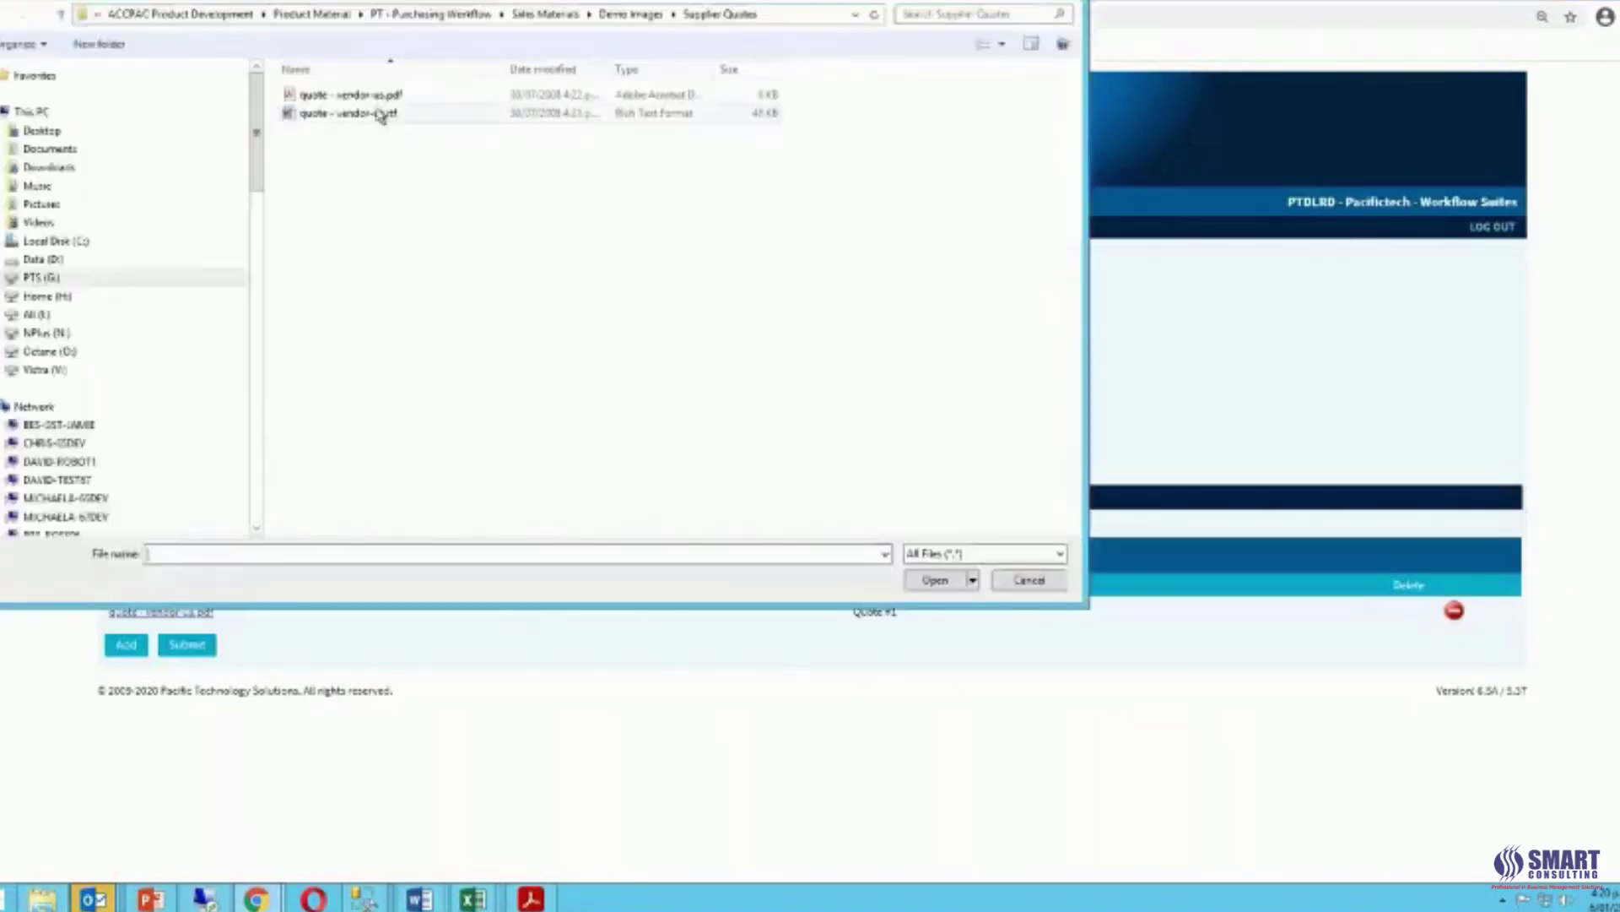
left_click(379, 118)
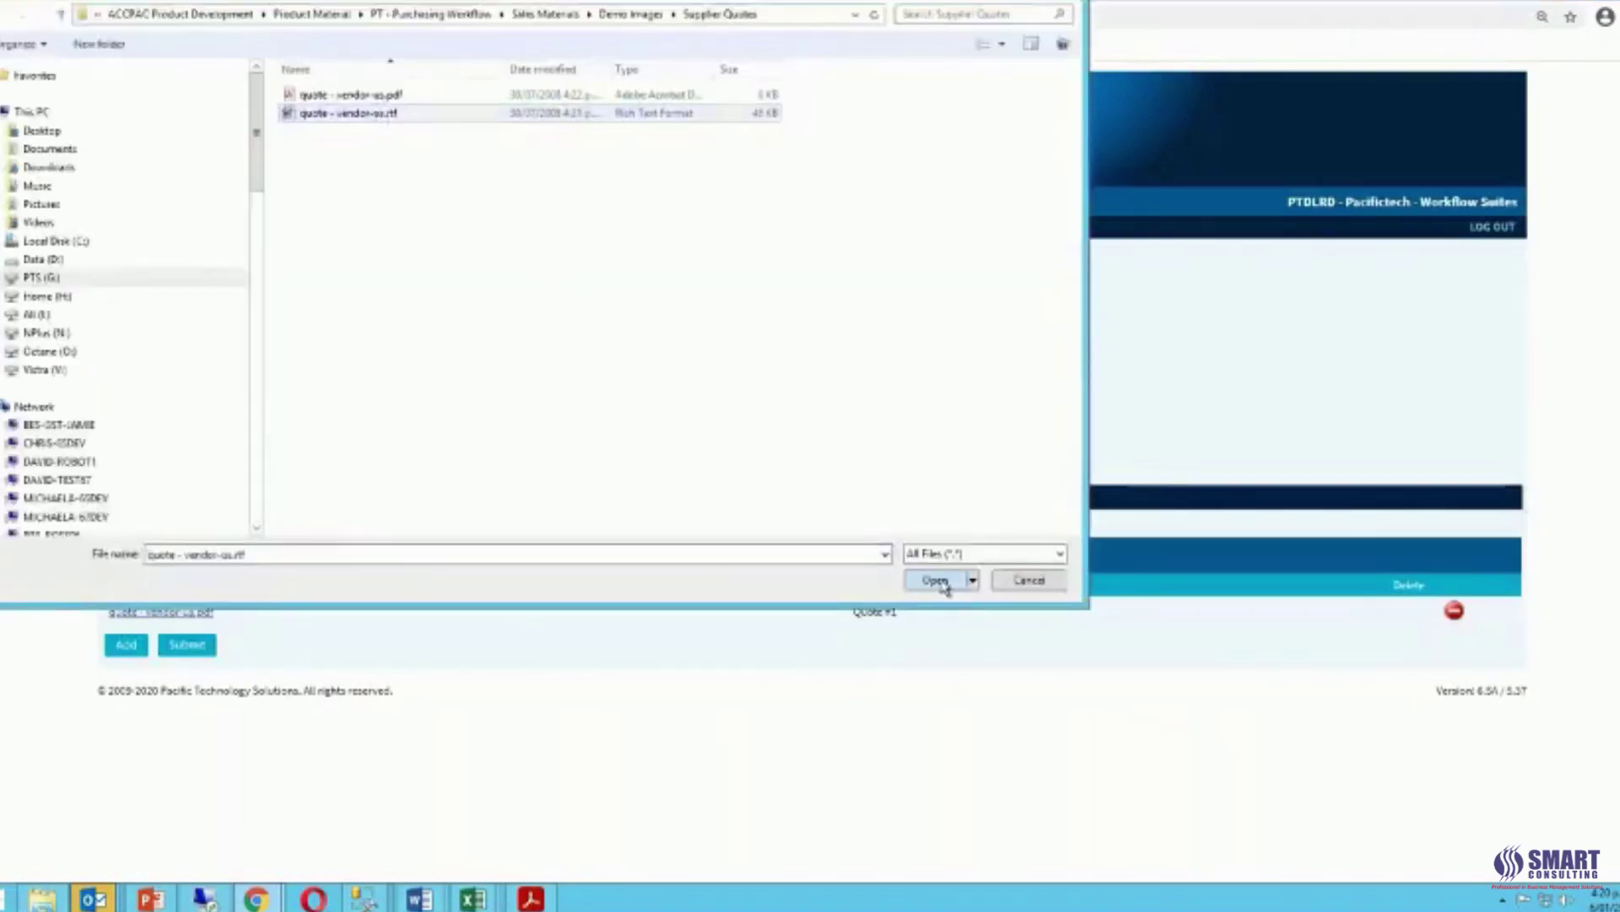
left_click(938, 581)
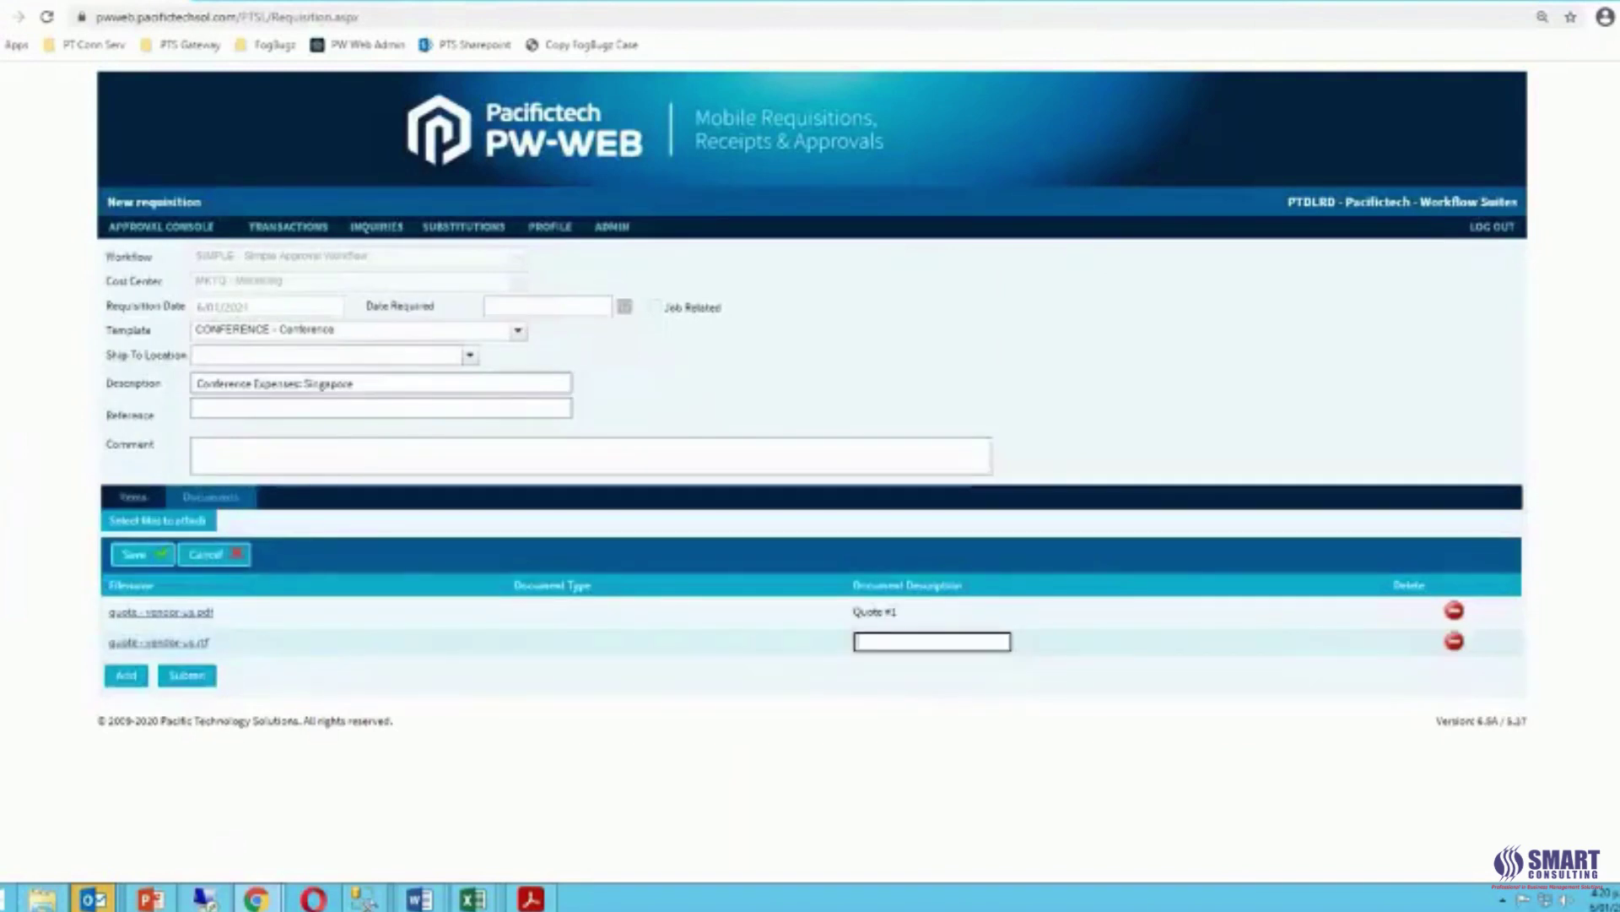
type("Quote #2")
key("Tab")
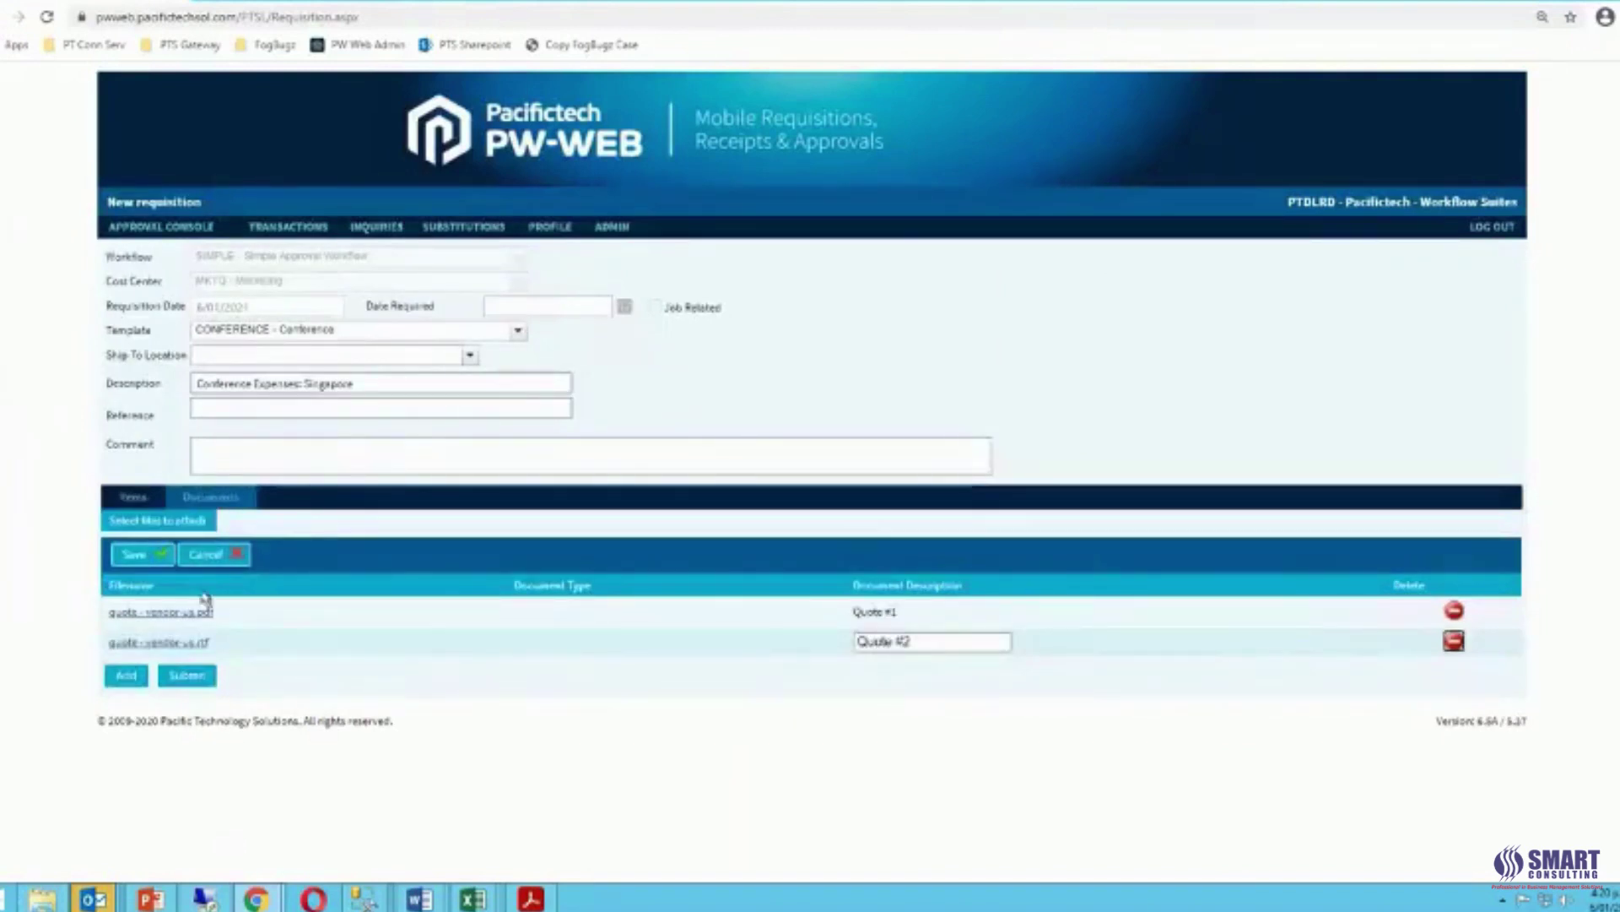
left_click(137, 560)
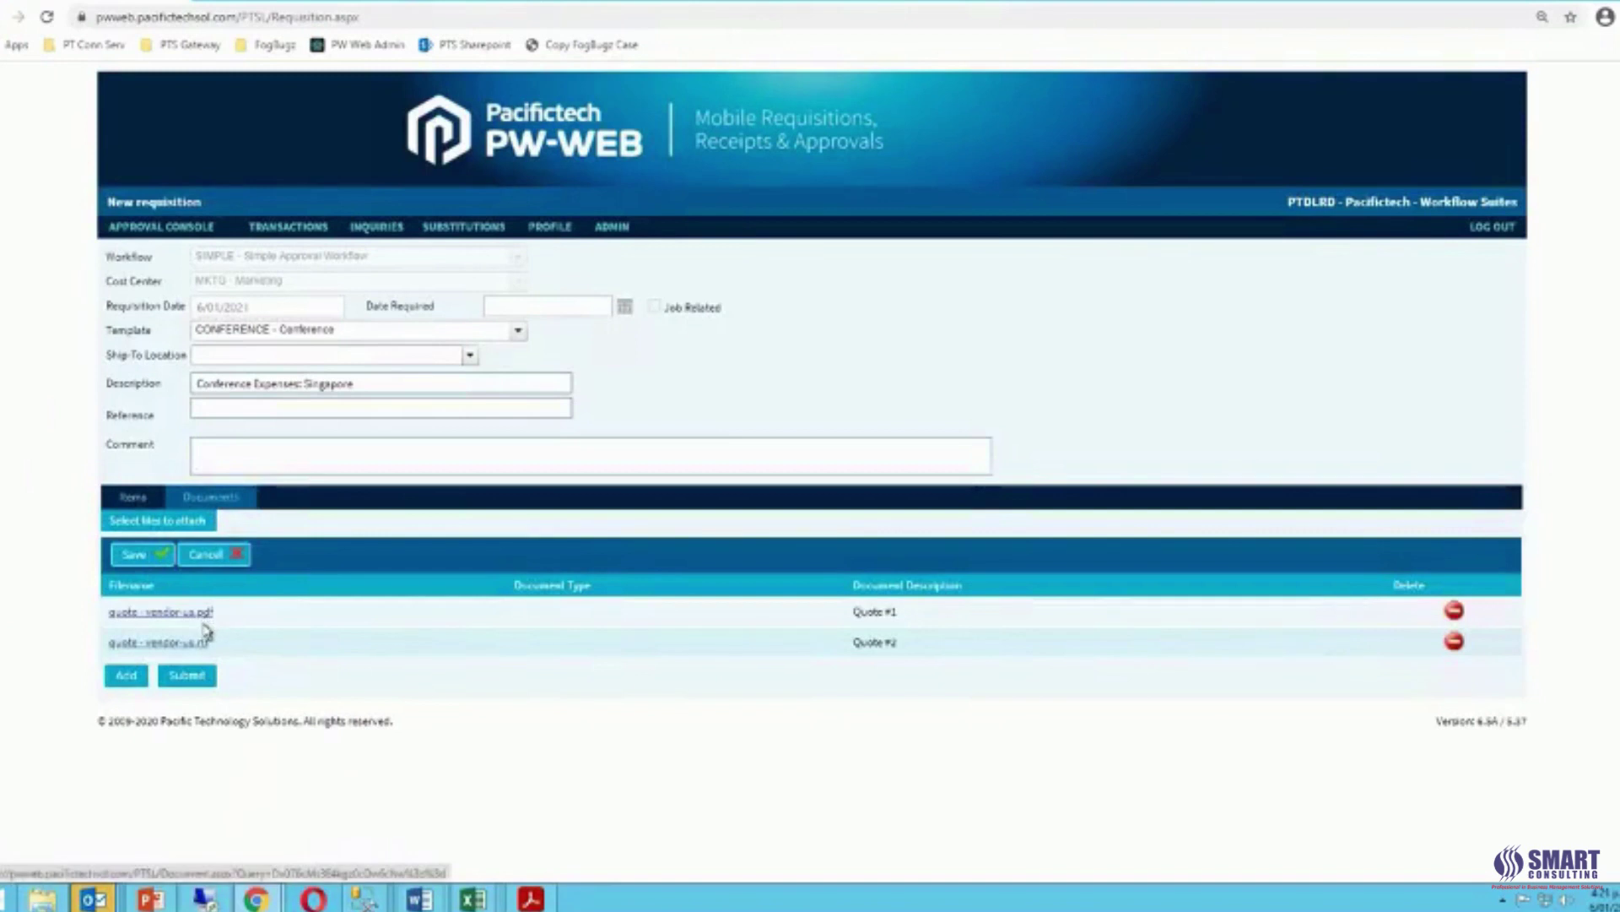
left_click(196, 677)
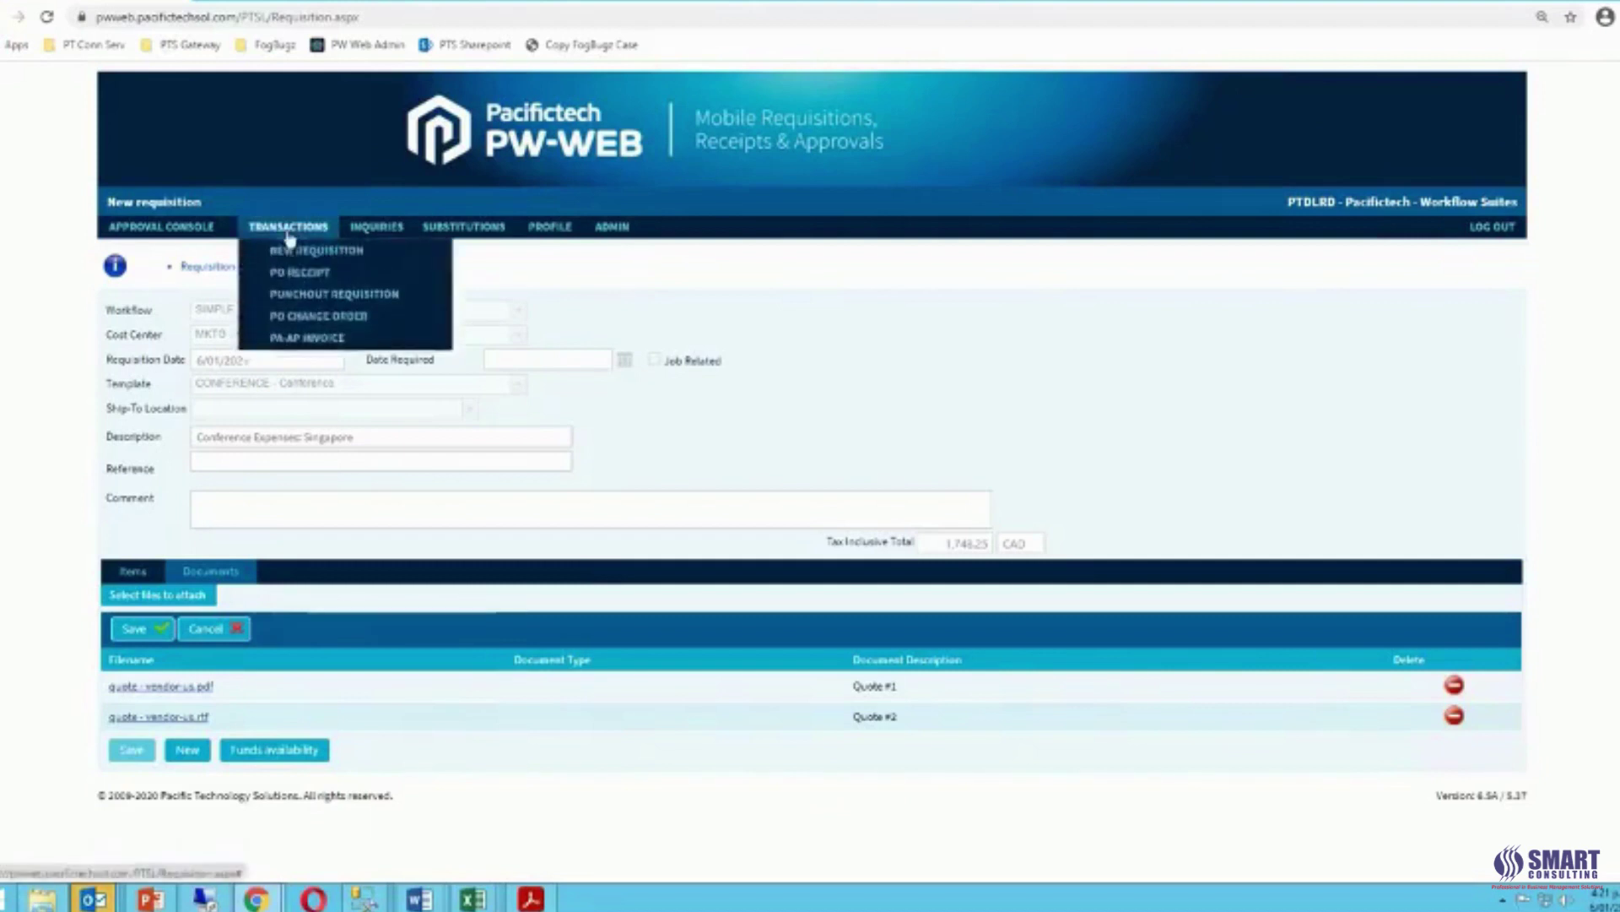
Open Inquiries > My Reqs to see the Singapore requisition at 1,748.25, Unapproved.
mouse_move(381, 234)
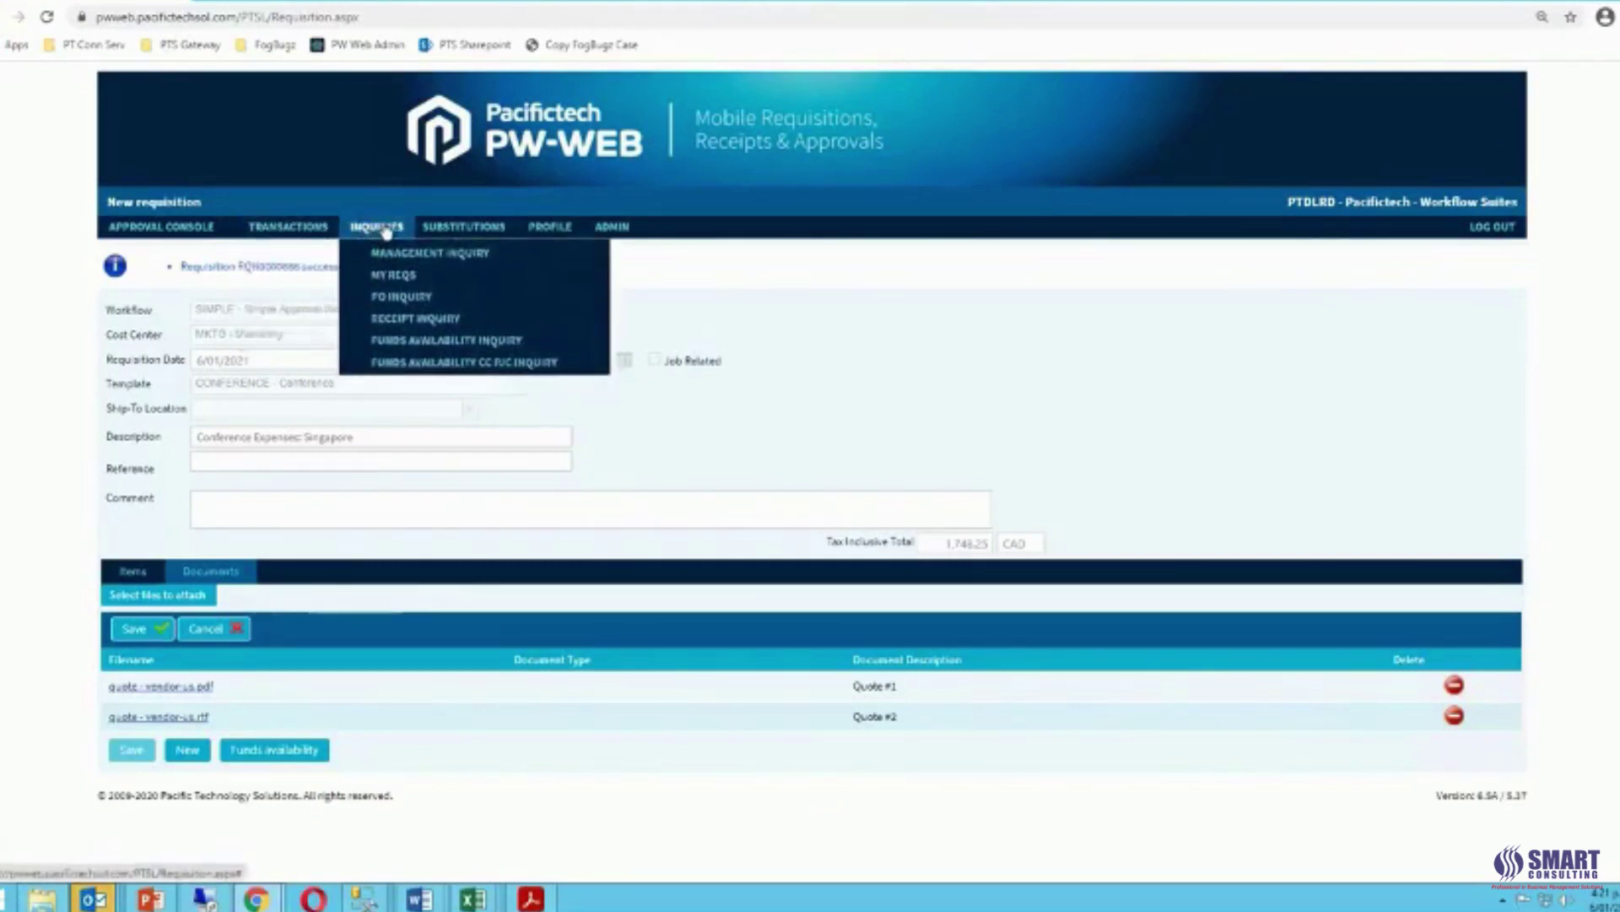
left_click(401, 278)
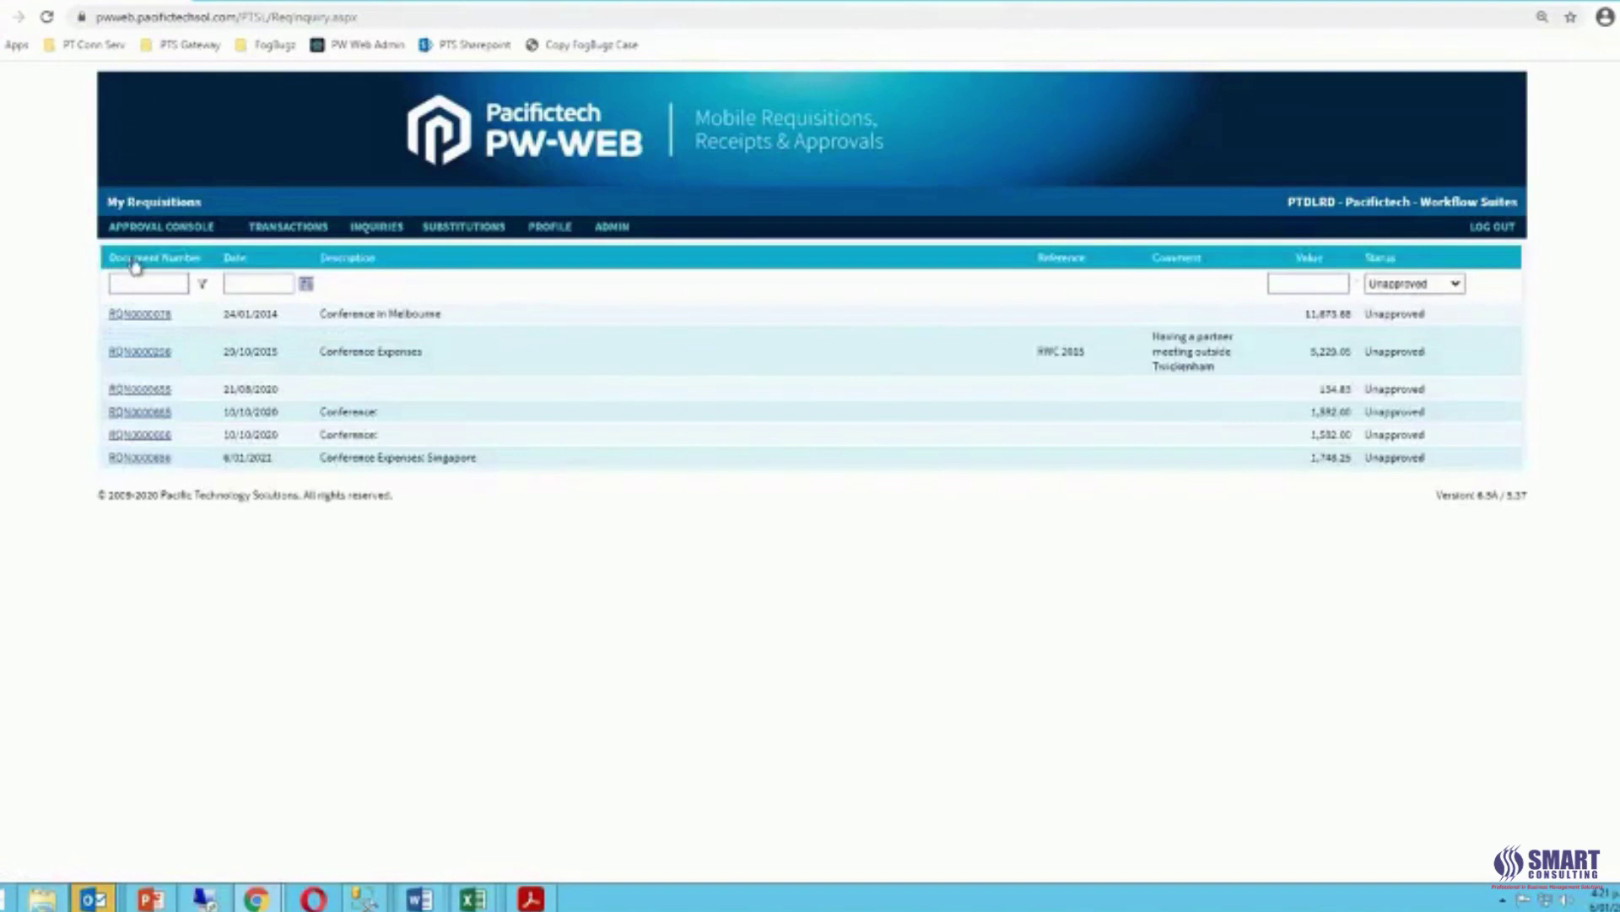
Sort by document number, check the Singapore requisition's Events awaiting Division Manager, then log out.
left_click(116, 276)
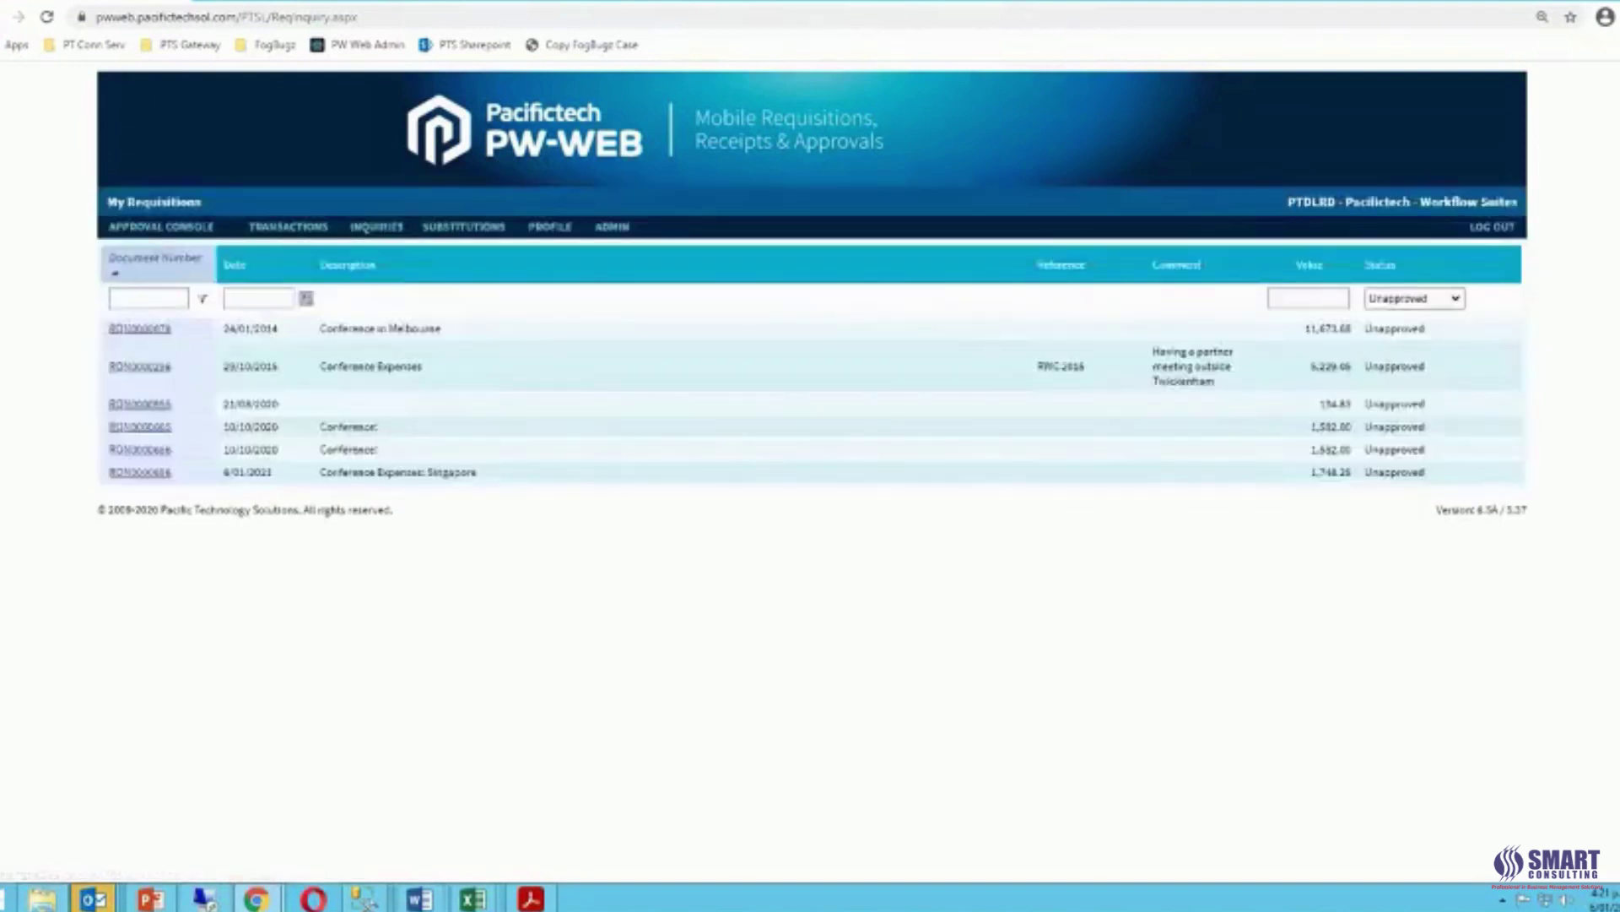
left_click(118, 278)
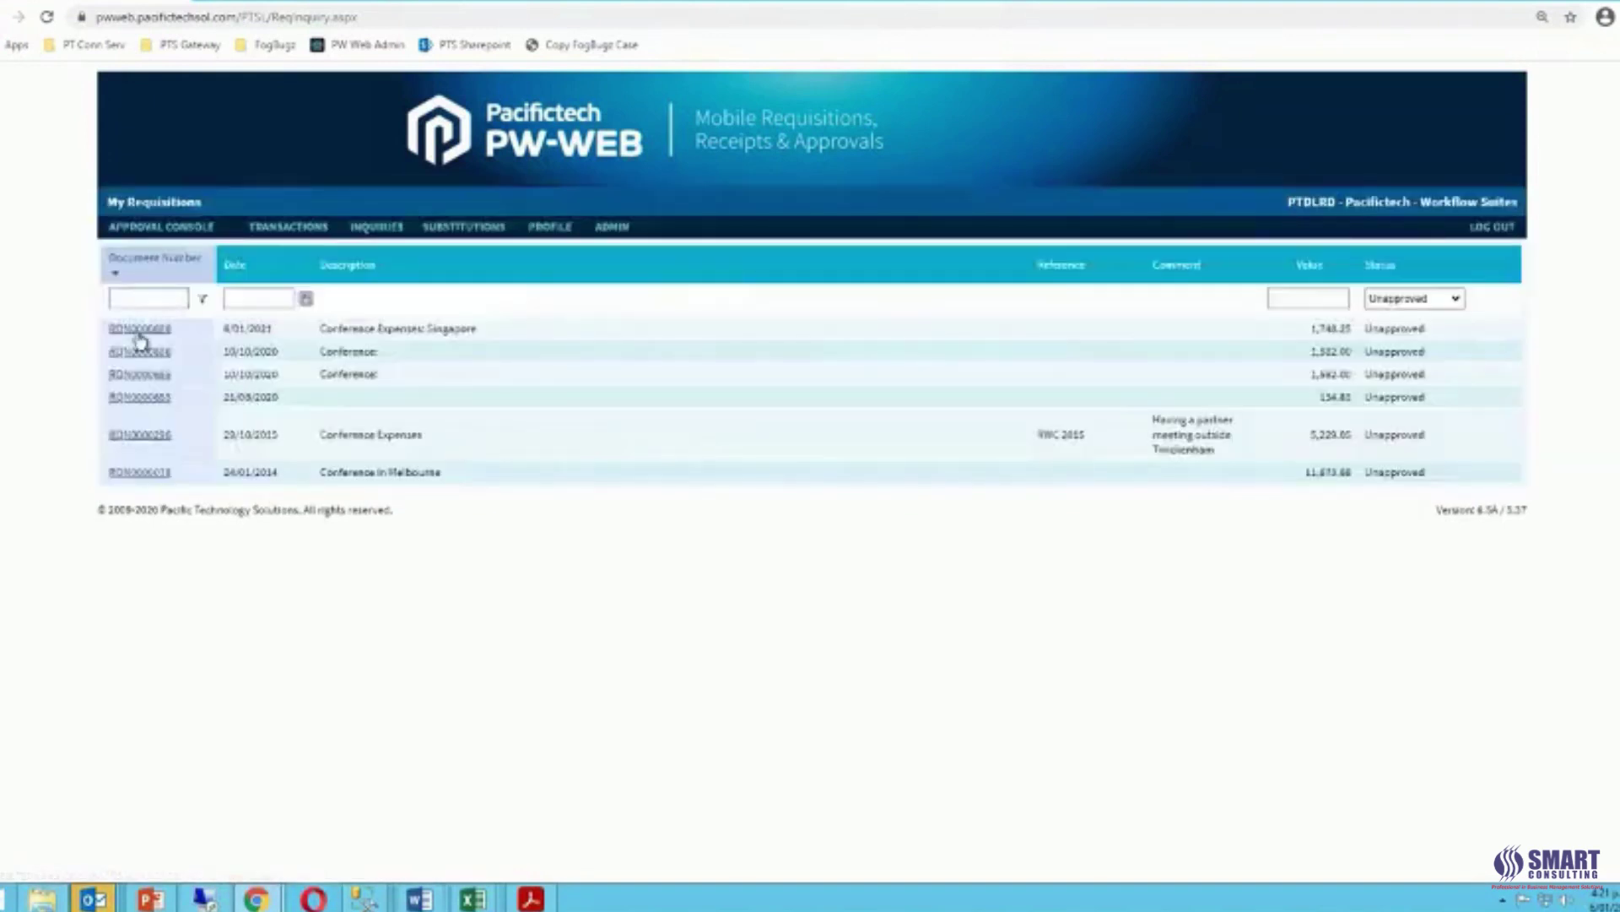
left_click(145, 331)
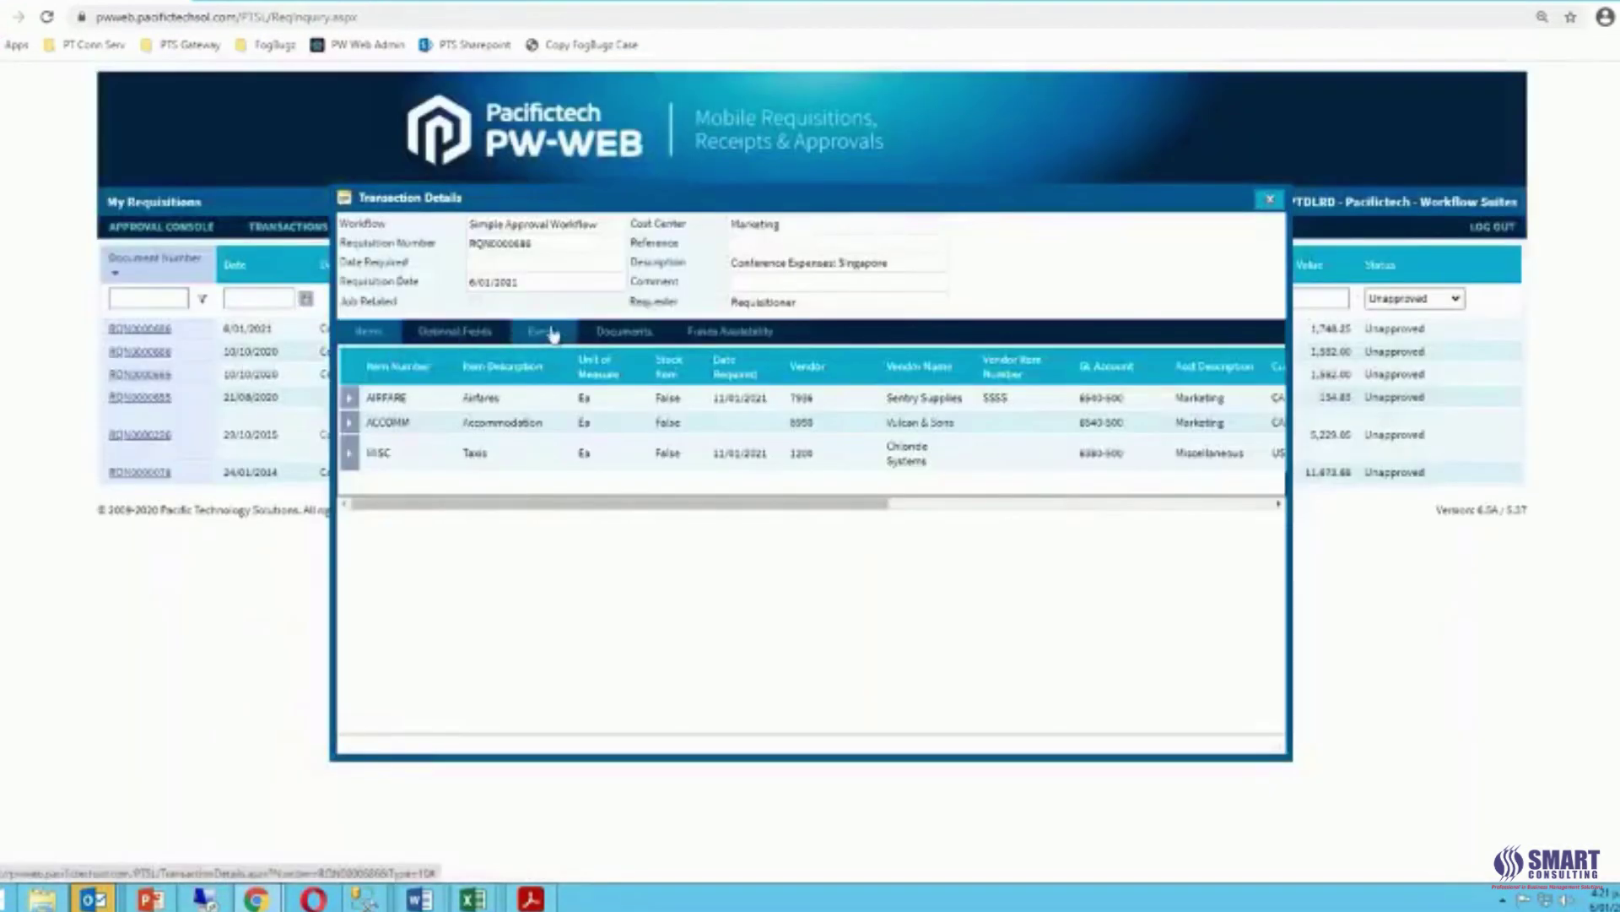
left_click(553, 335)
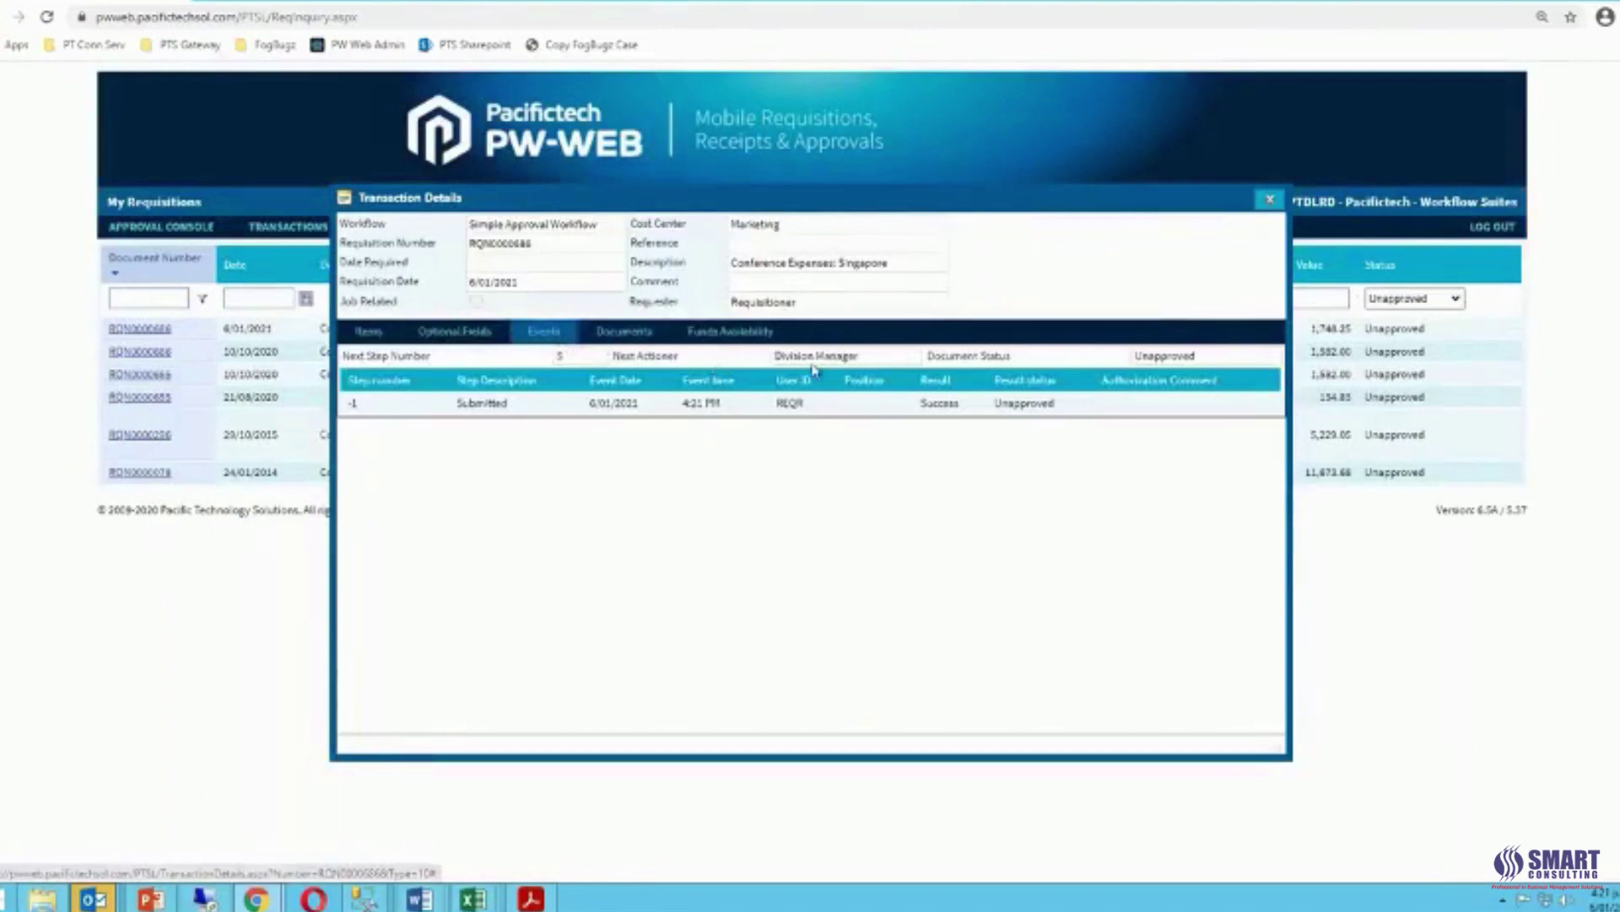
left_click_drag(869, 358, 774, 358)
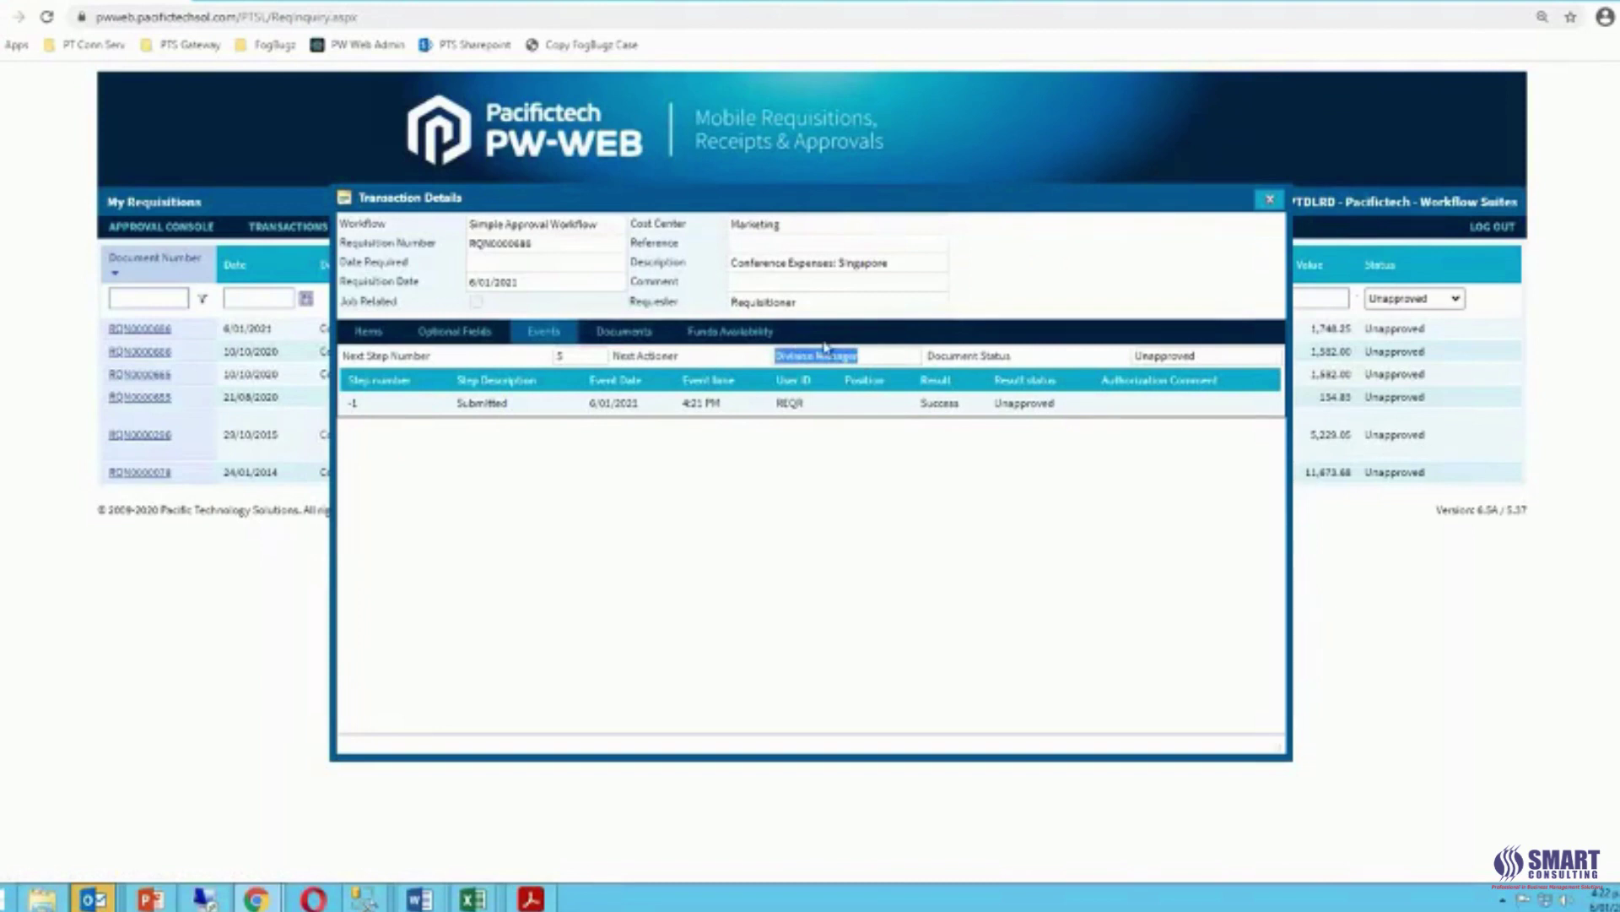
left_click(1271, 203)
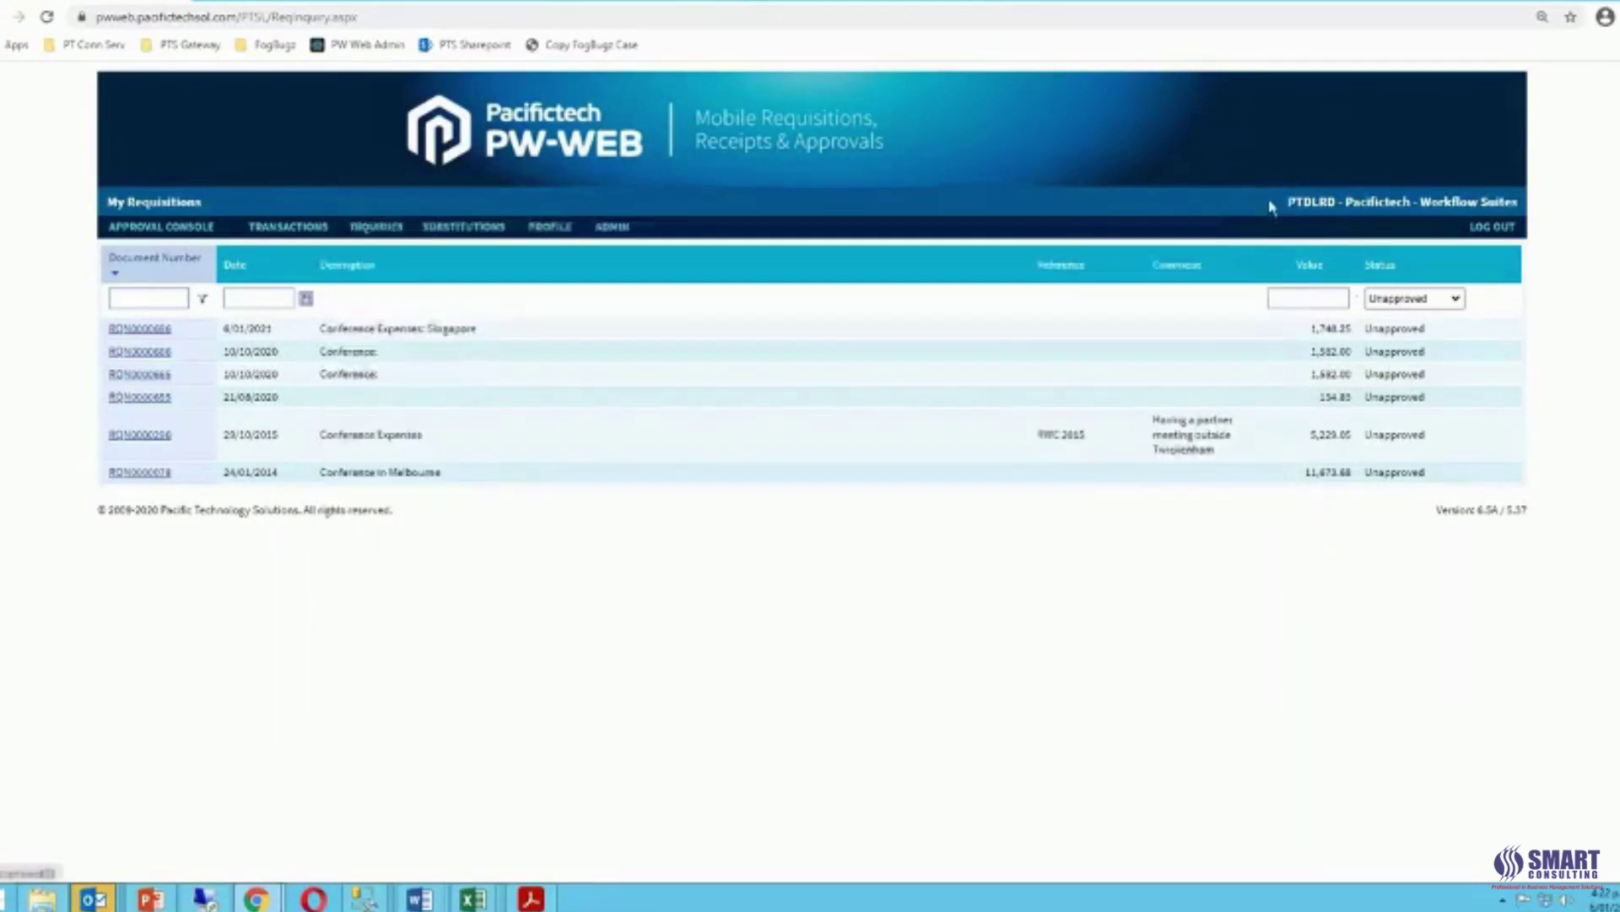
Log out of PW-Web and sign back in as the DIVMGR division manager.
left_click(1492, 227)
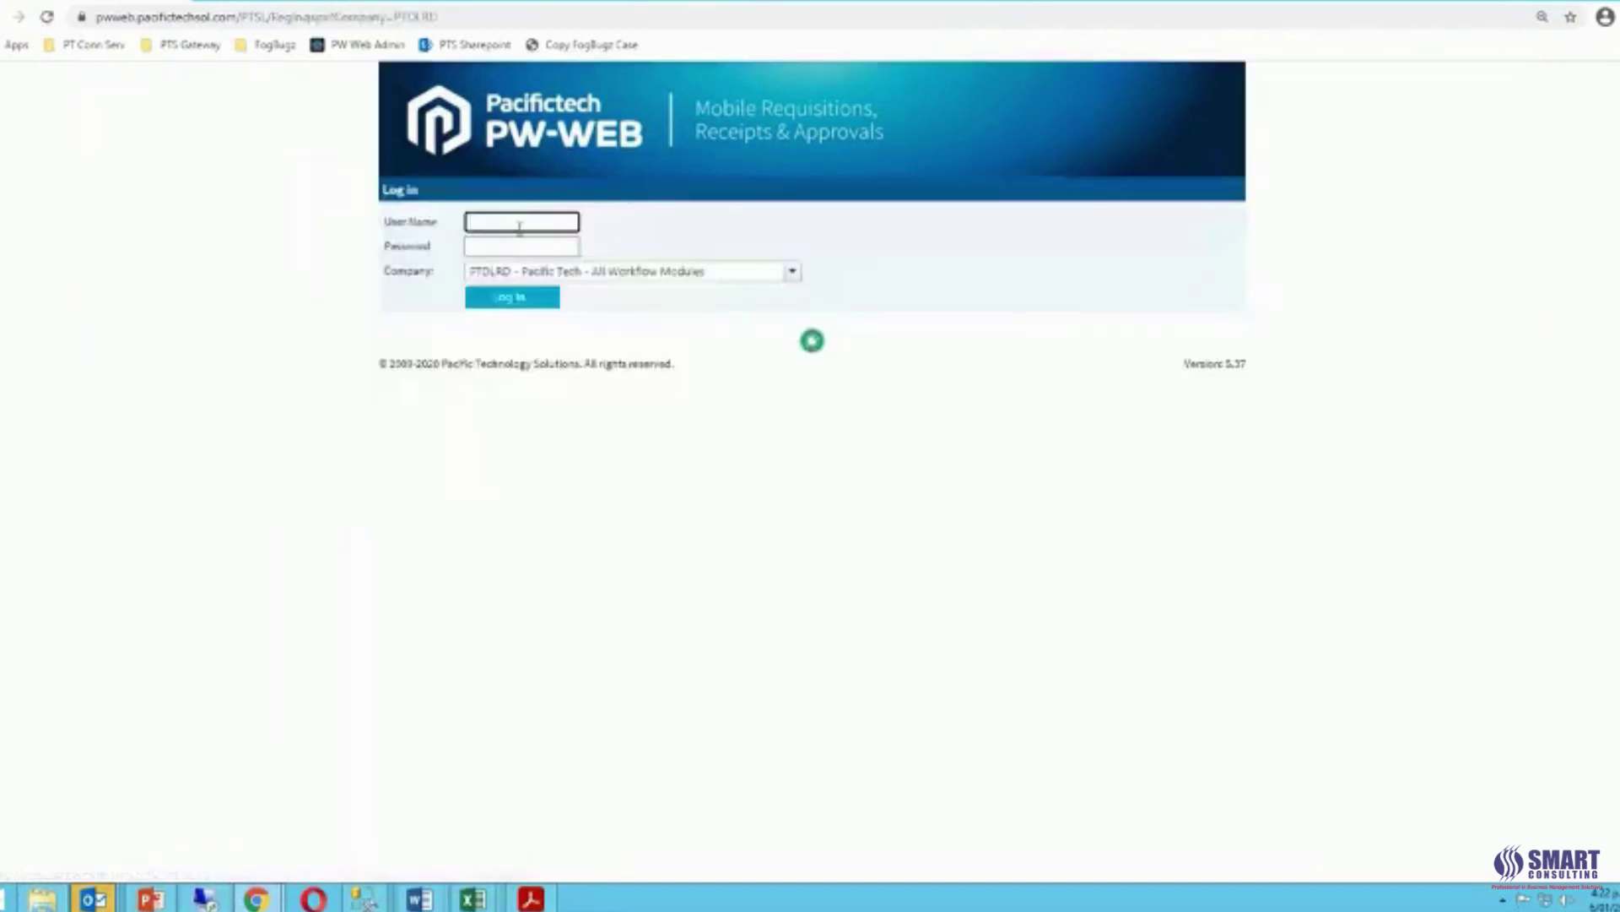
left_click(518, 222)
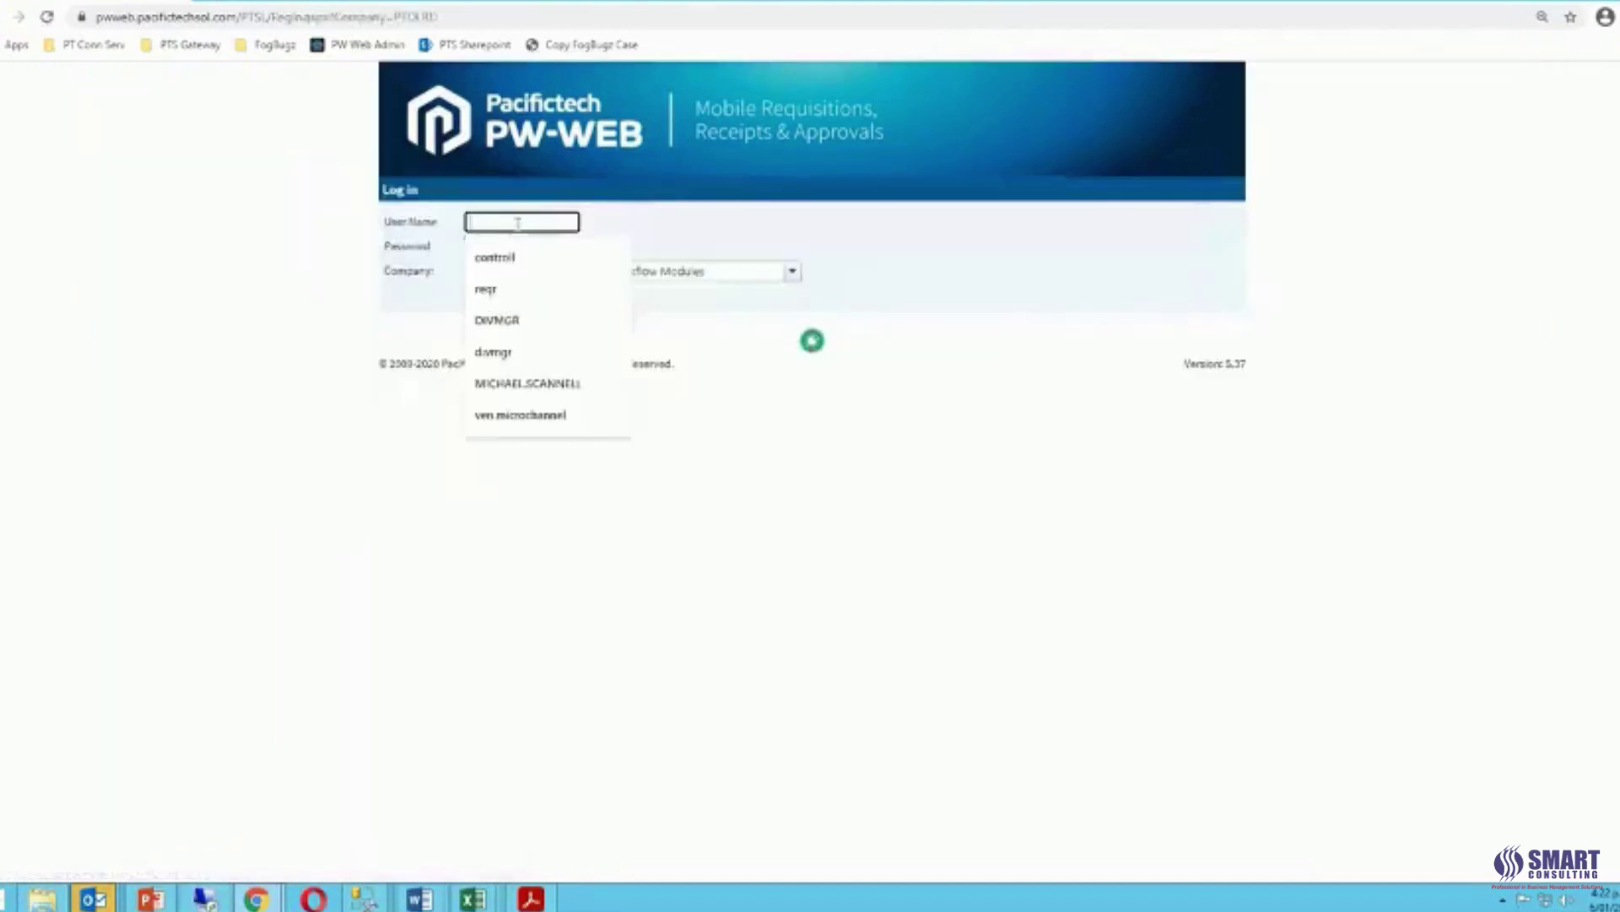
left_click(535, 320)
left_click(535, 247)
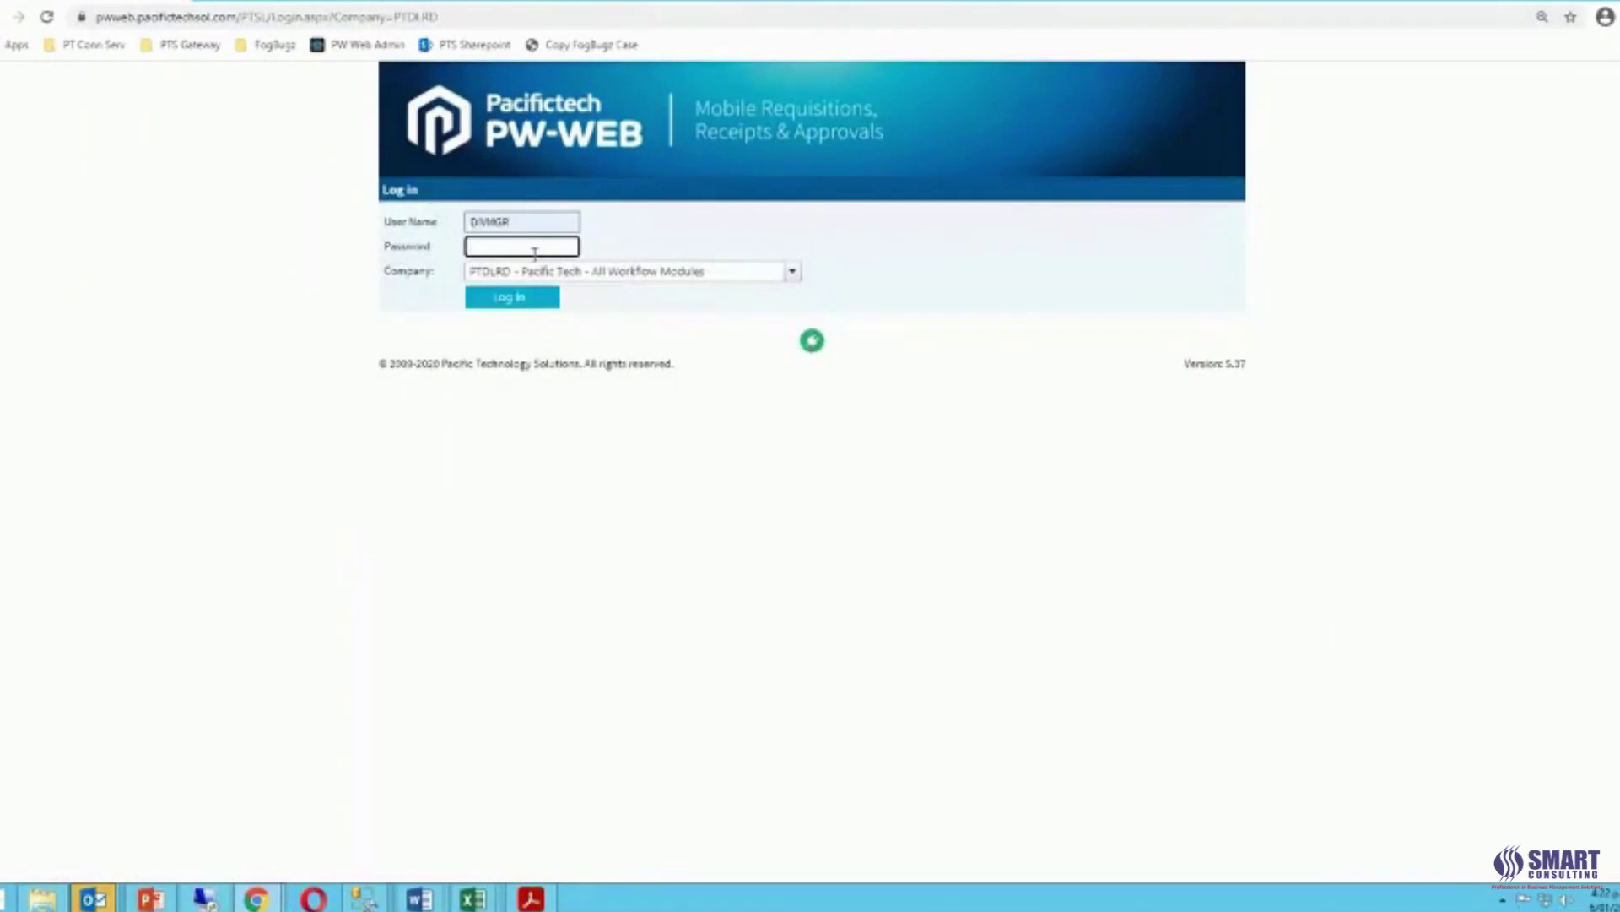
type("•••••")
left_click(513, 304)
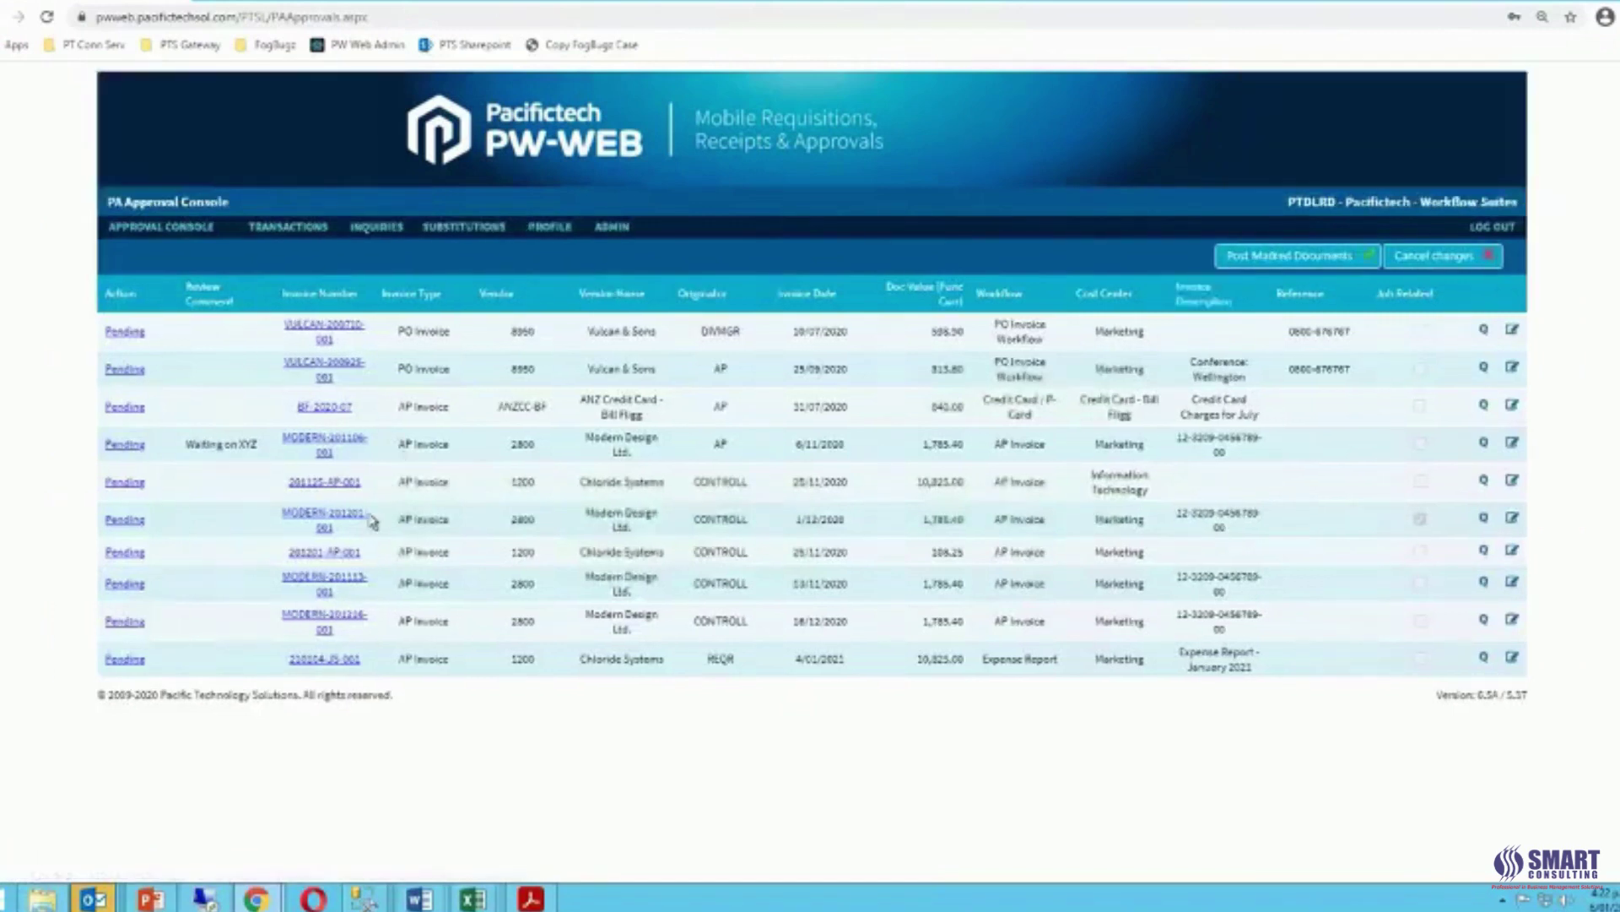
Open Approval Console > Other Approvals, then Purchasing, to list the six pending documents.
mouse_move(144, 228)
mouse_move(164, 229)
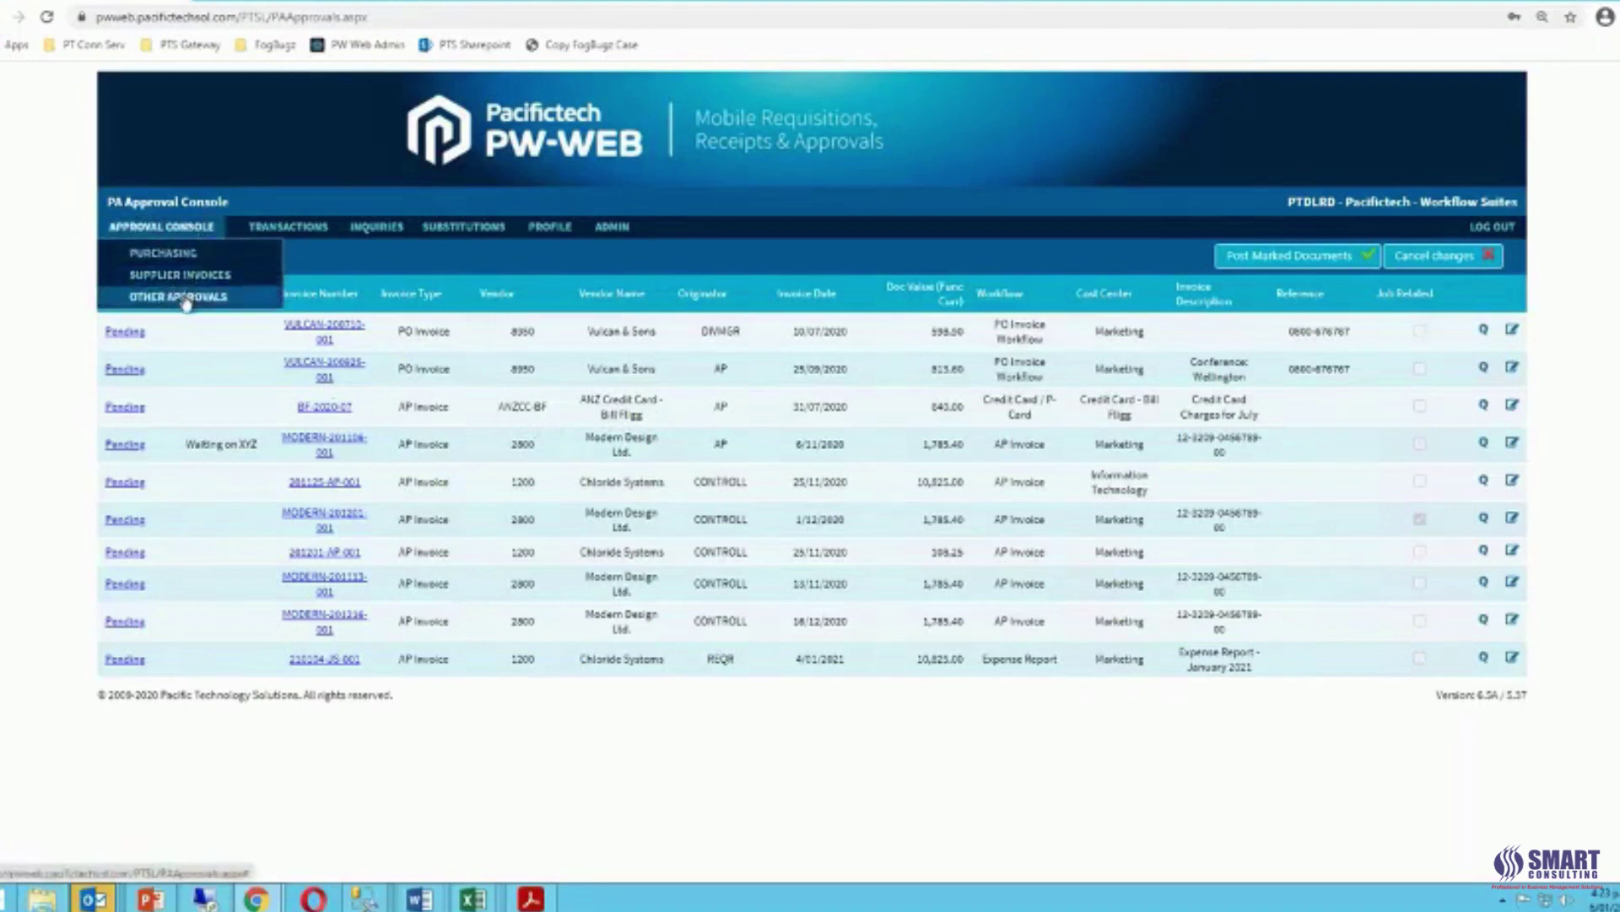
left_click(186, 297)
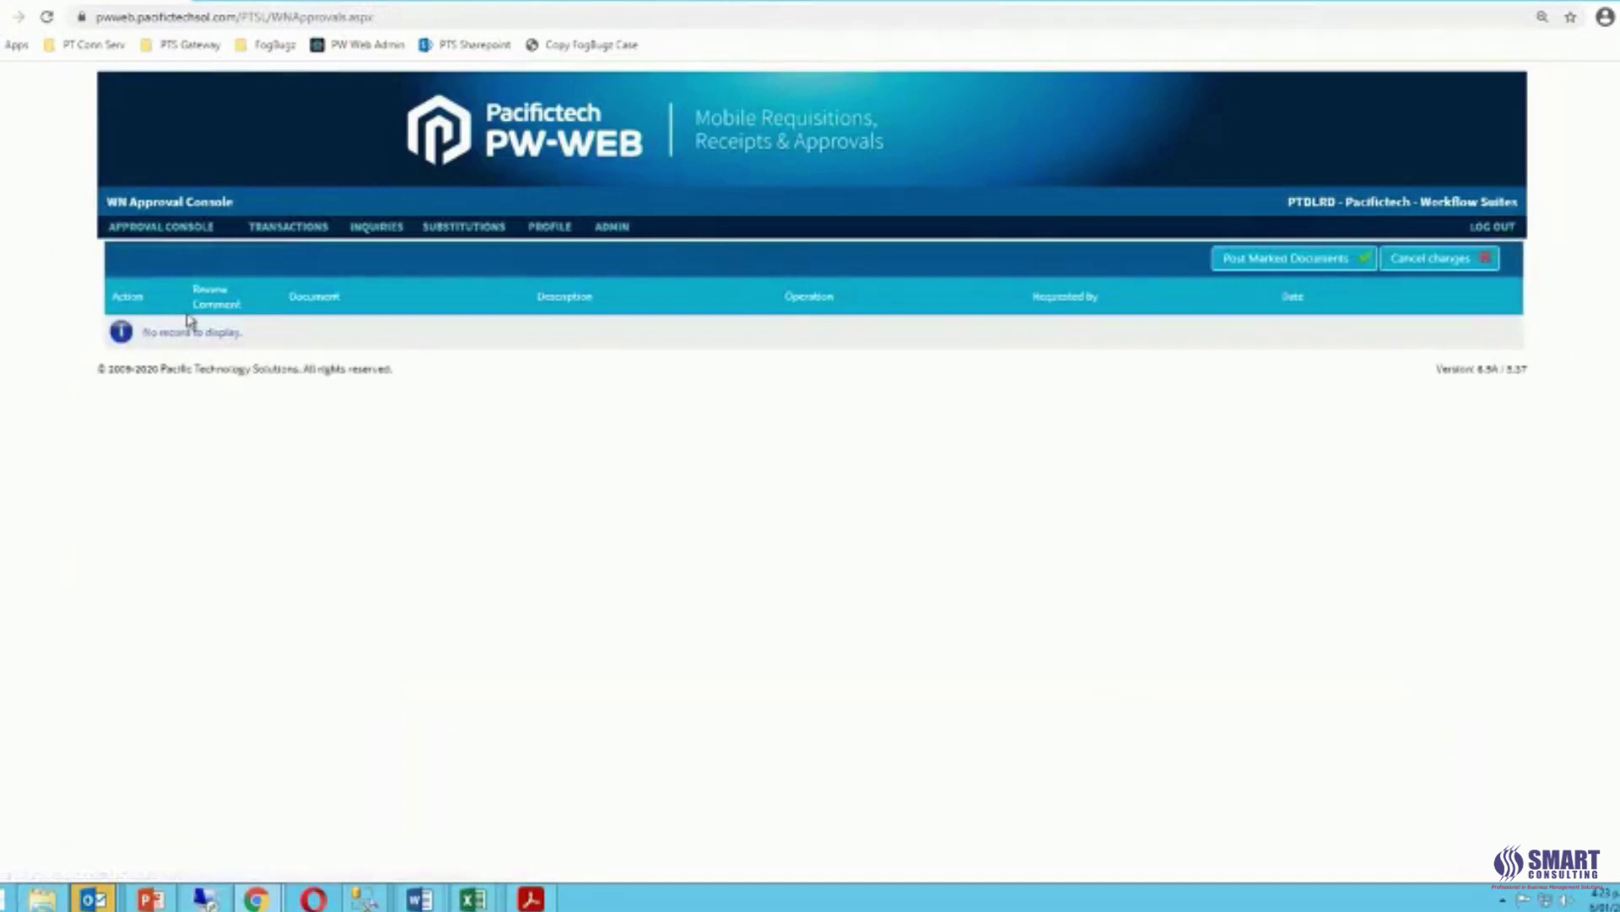
mouse_move(208, 240)
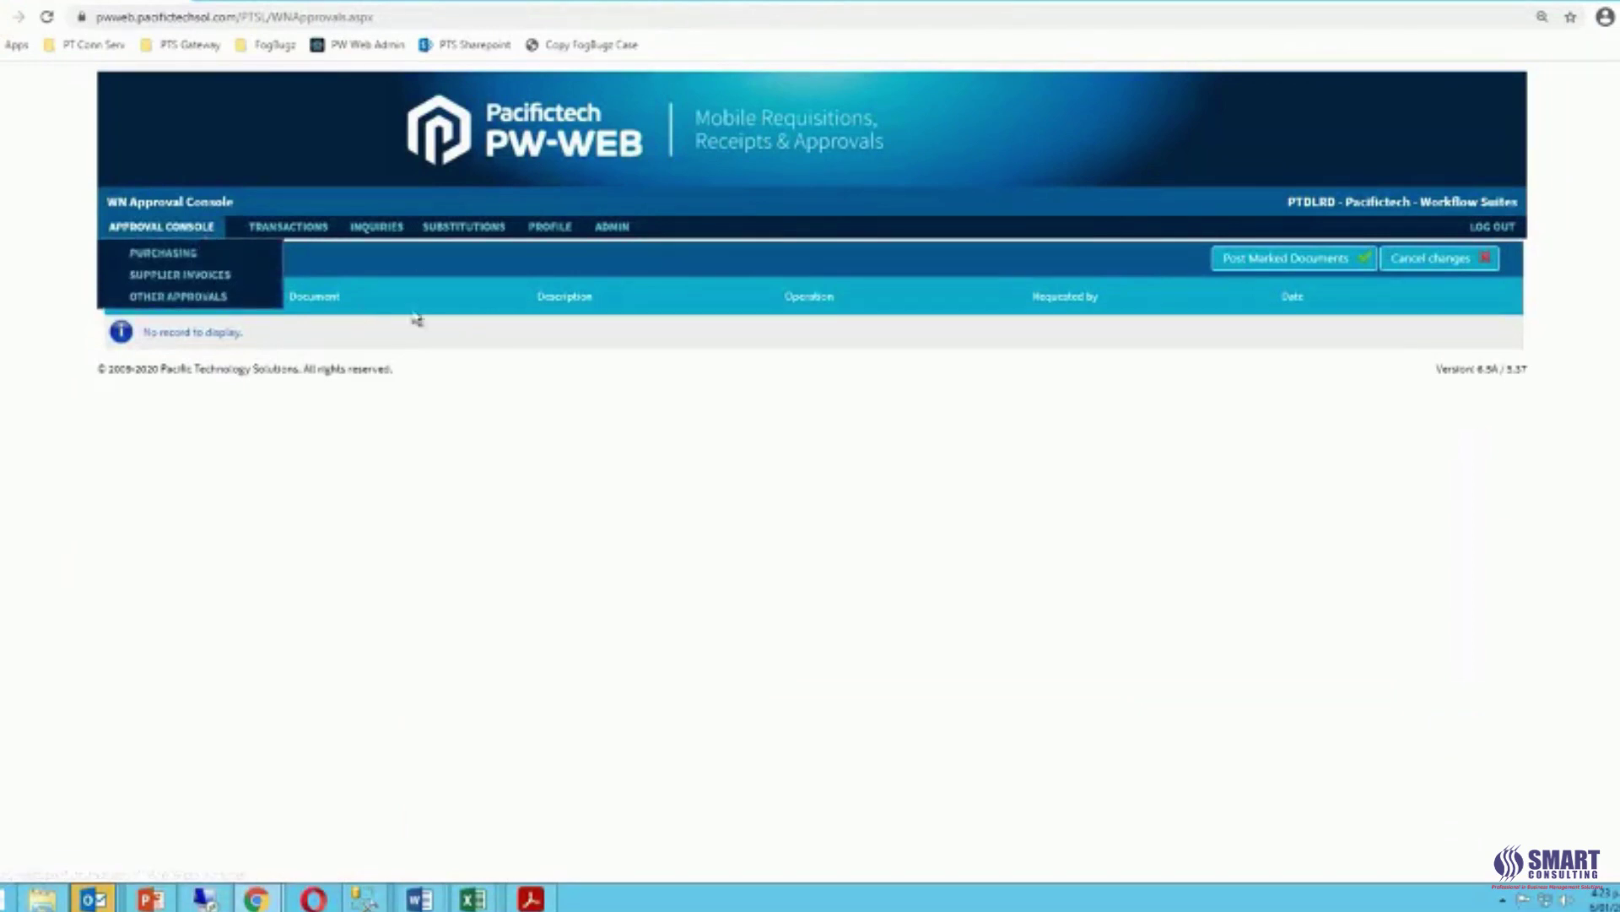
left_click(171, 257)
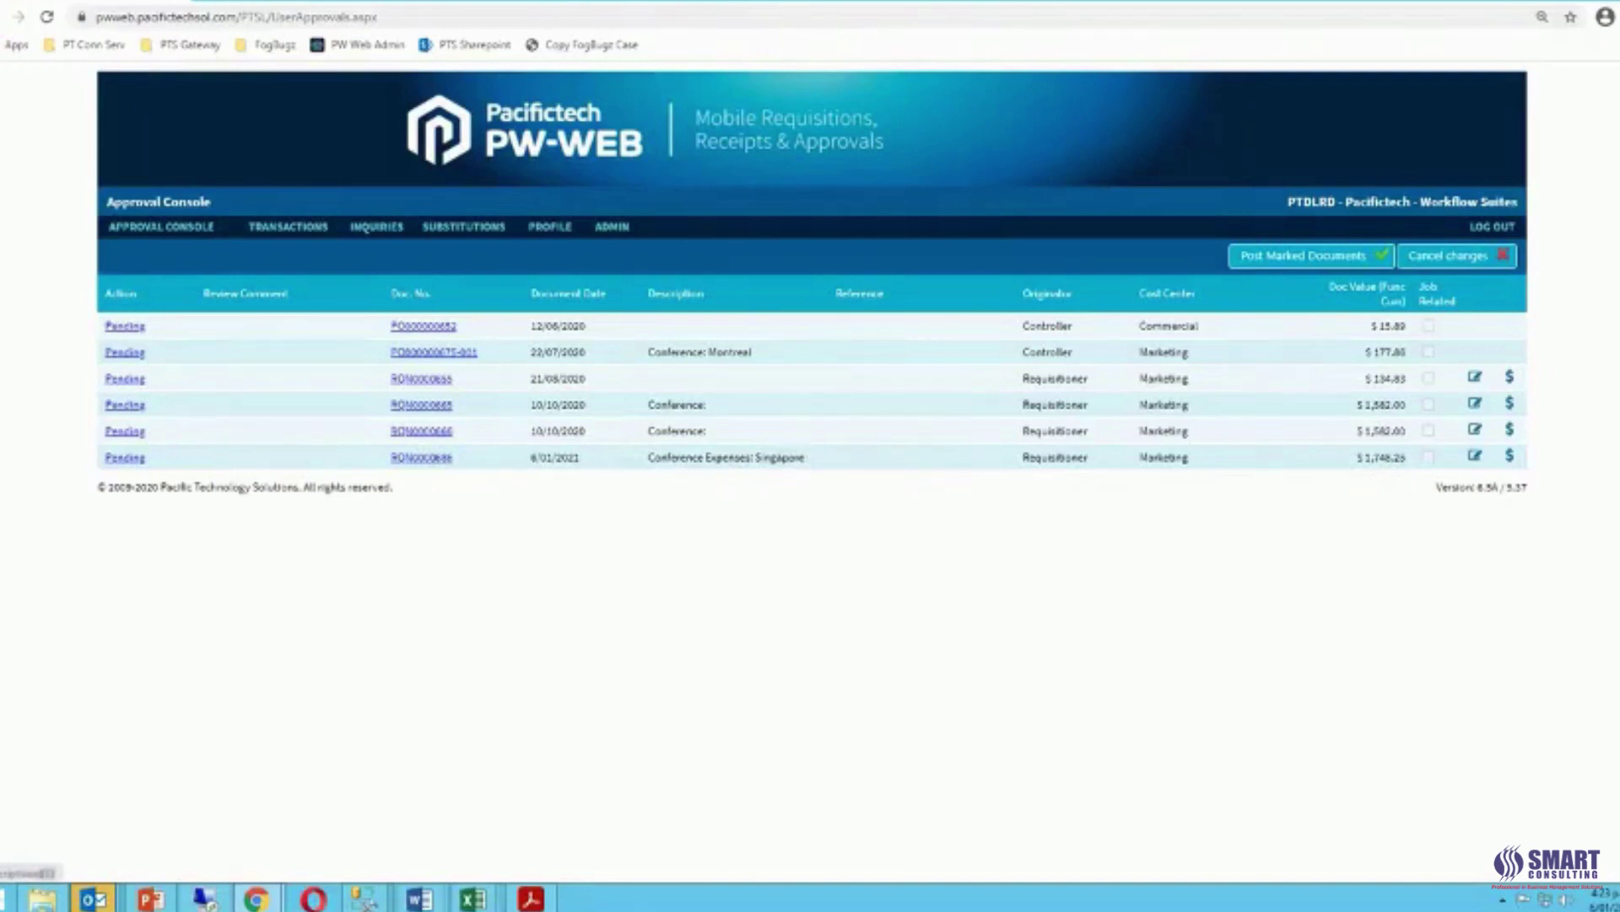
left_click(430, 459)
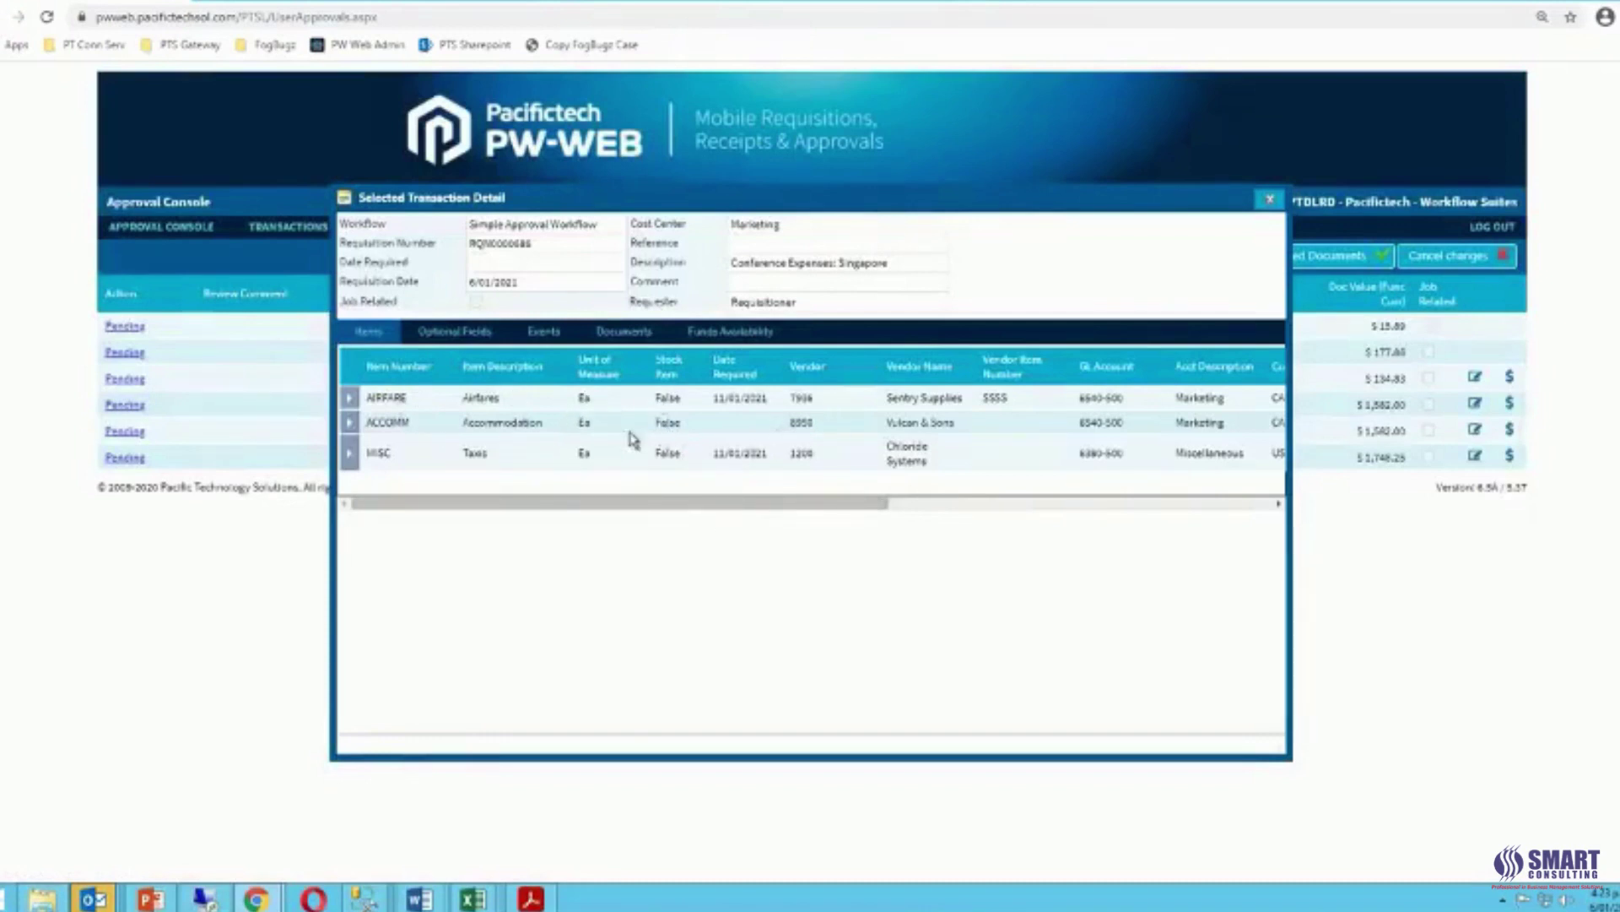
left_click_drag(864, 506, 1024, 506)
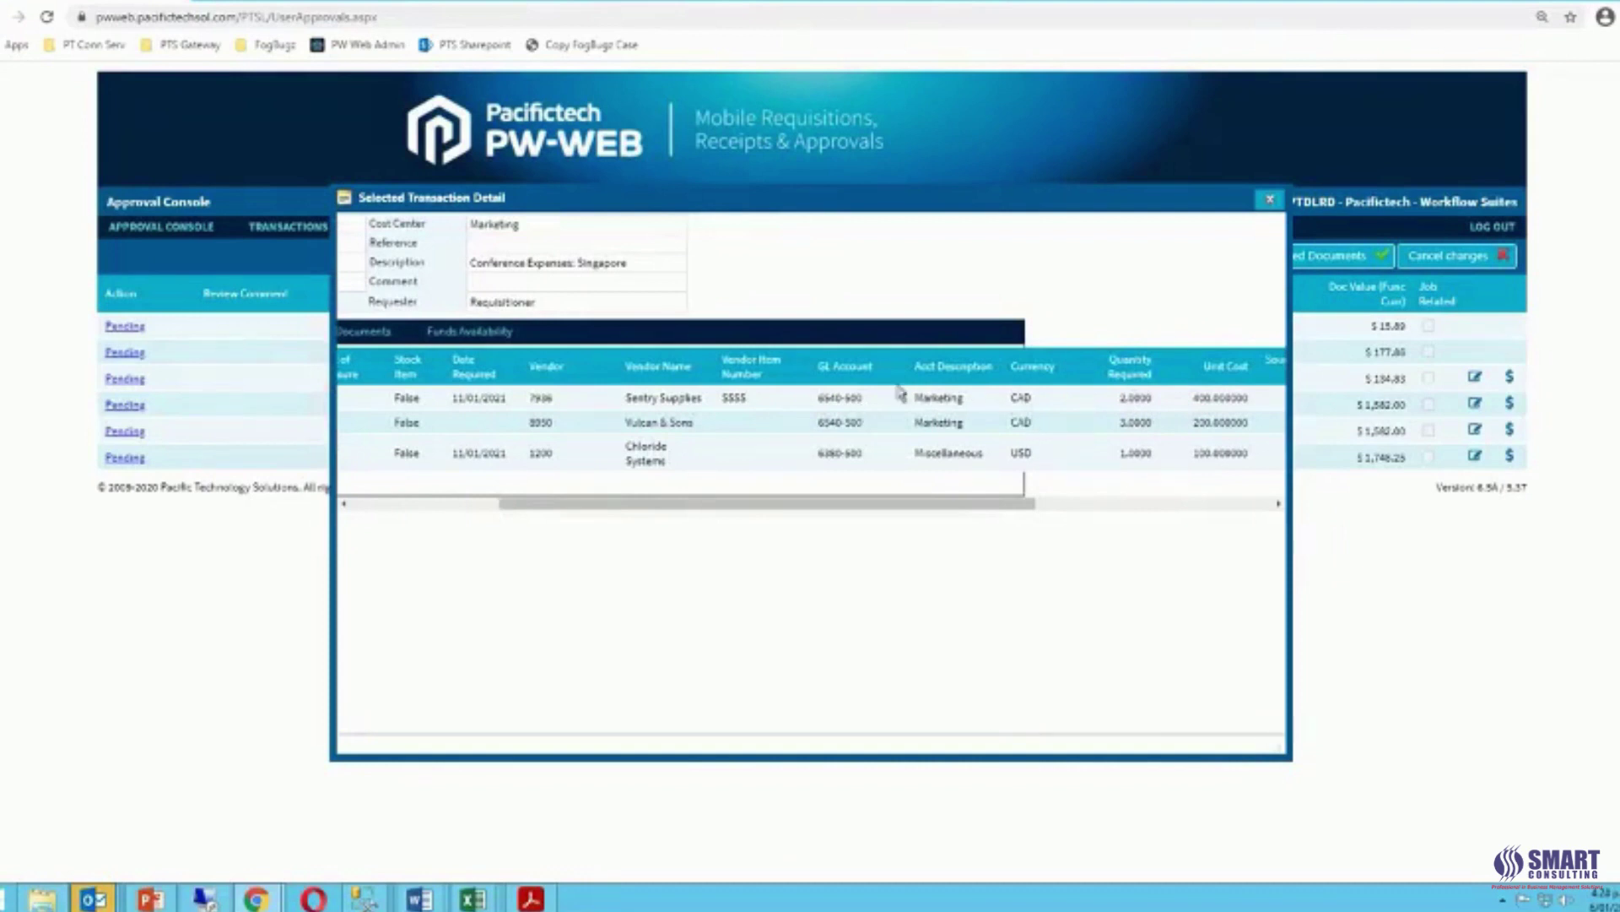
left_click_drag(817, 508, 673, 510)
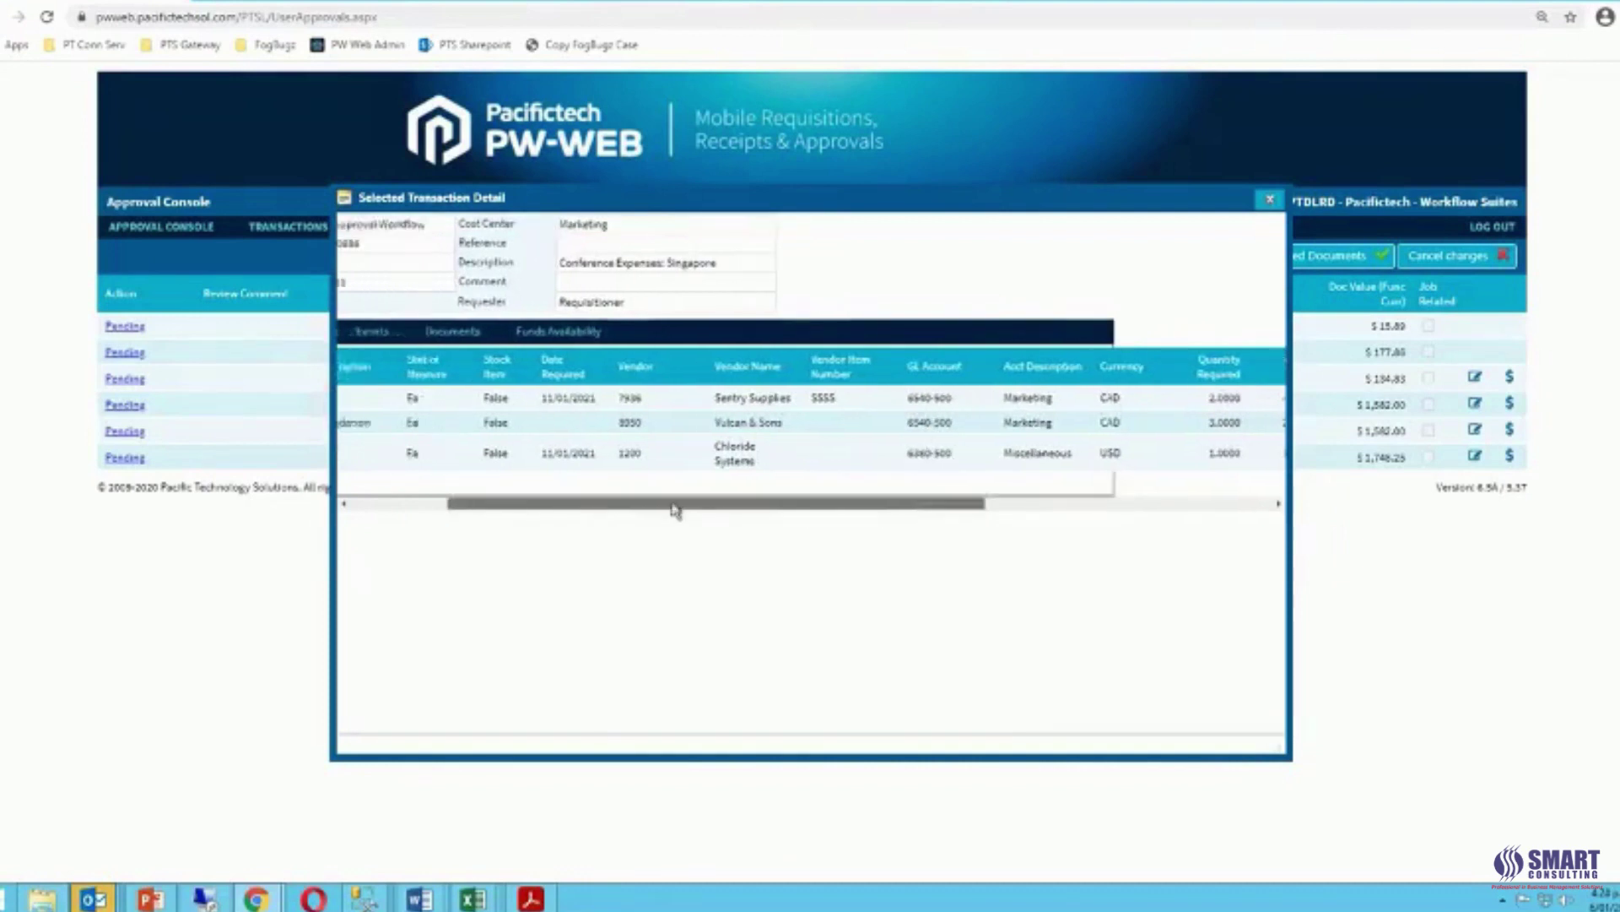
left_click(622, 338)
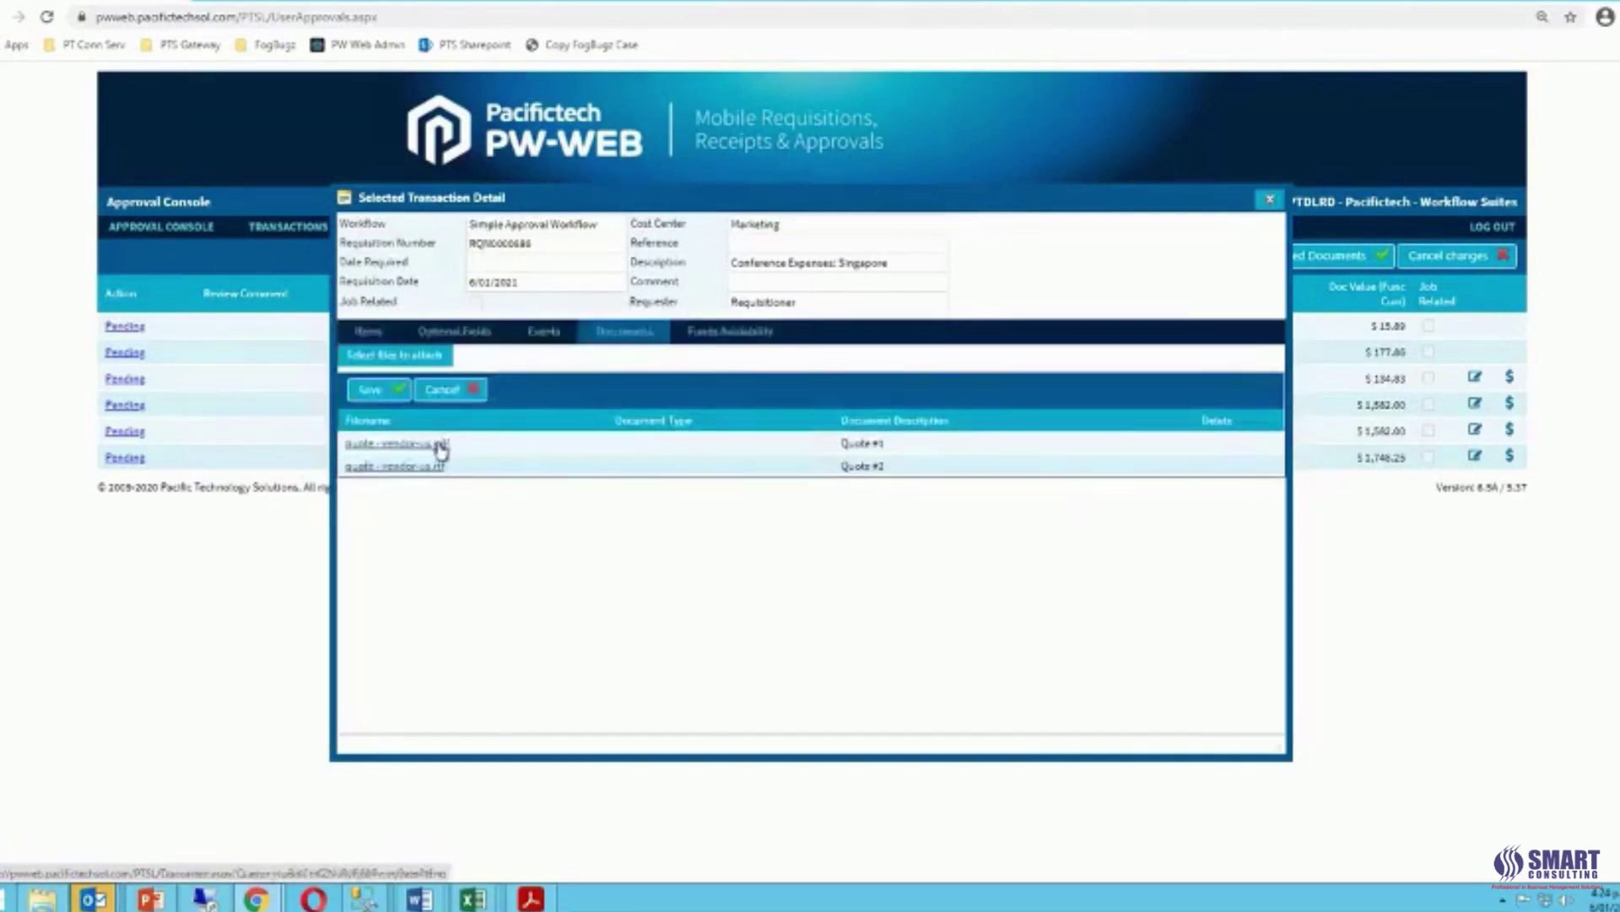
left_click(441, 444)
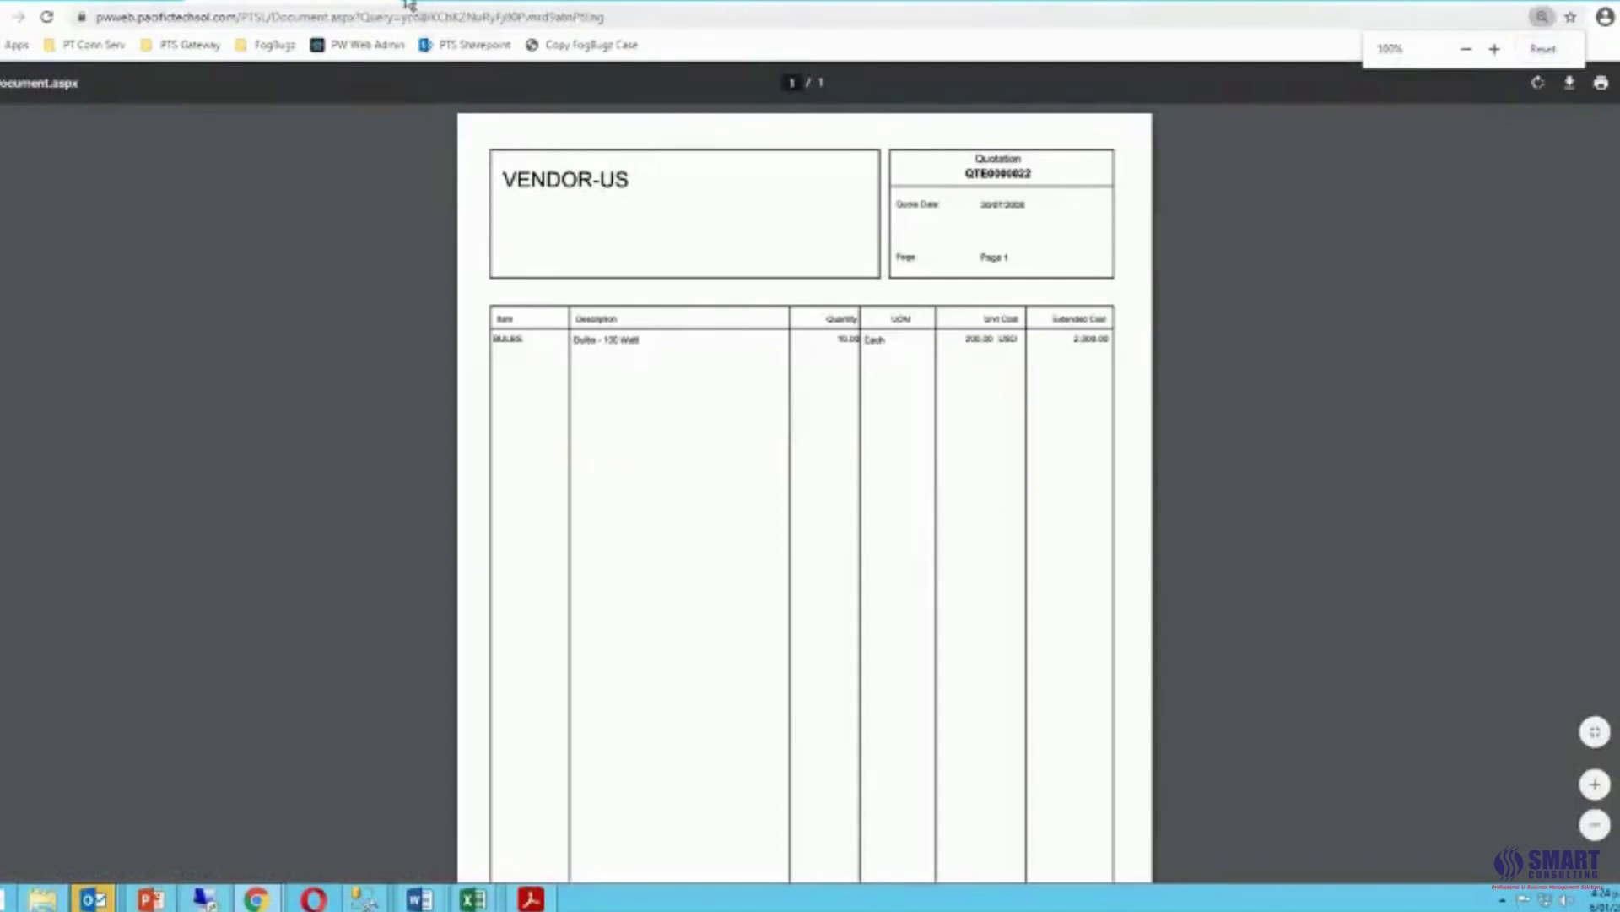
left_click(383, 1)
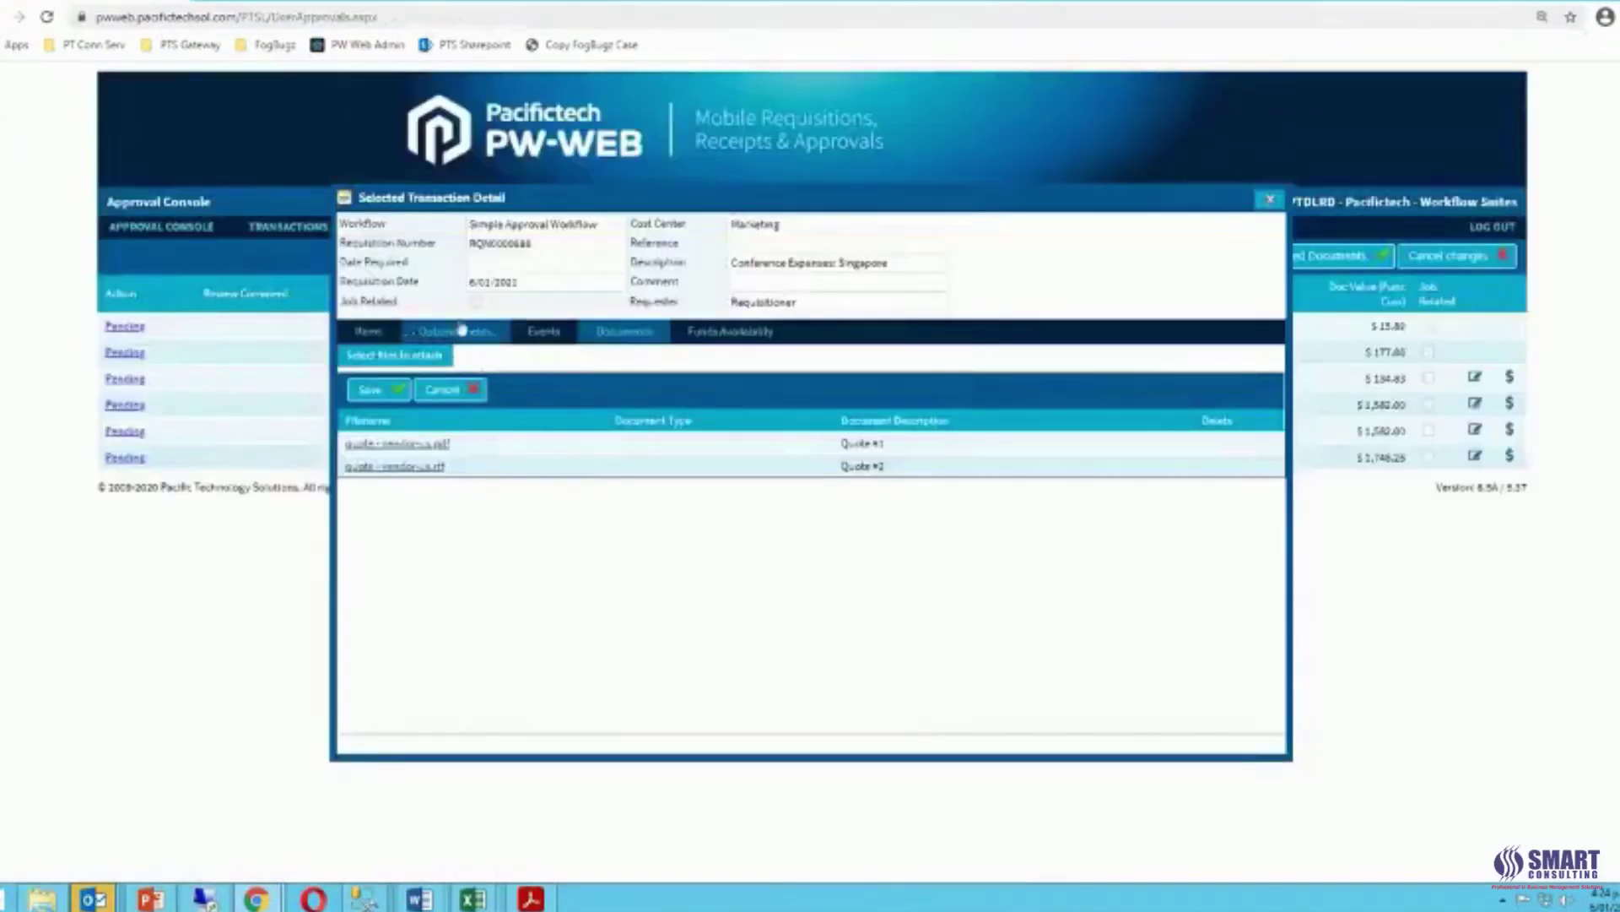
left_click(1270, 200)
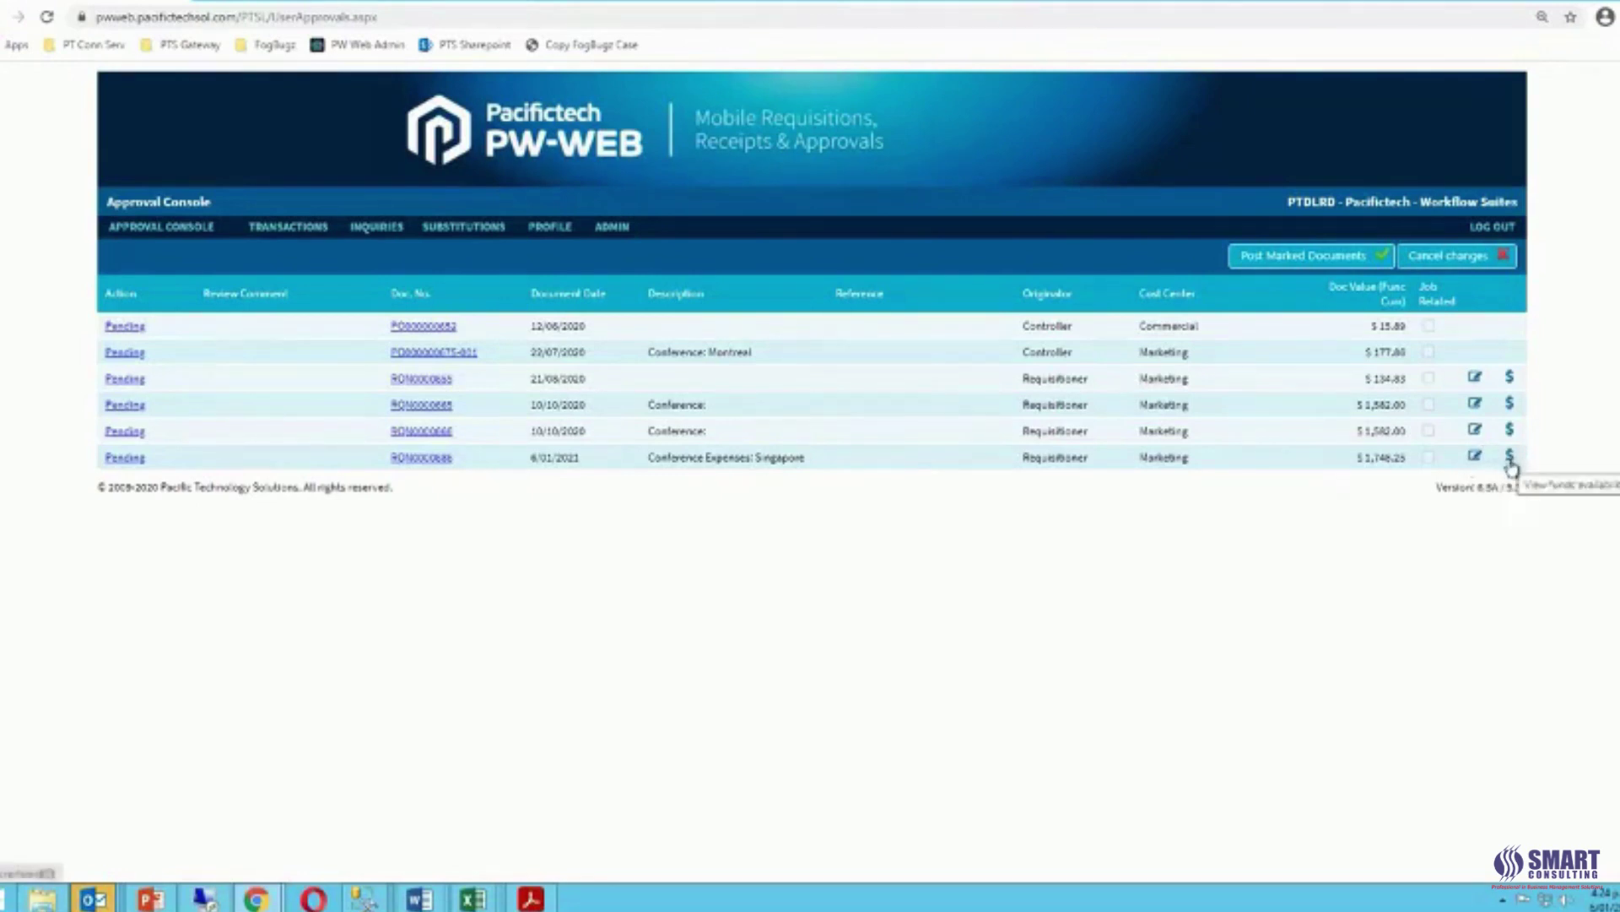
left_click(1510, 460)
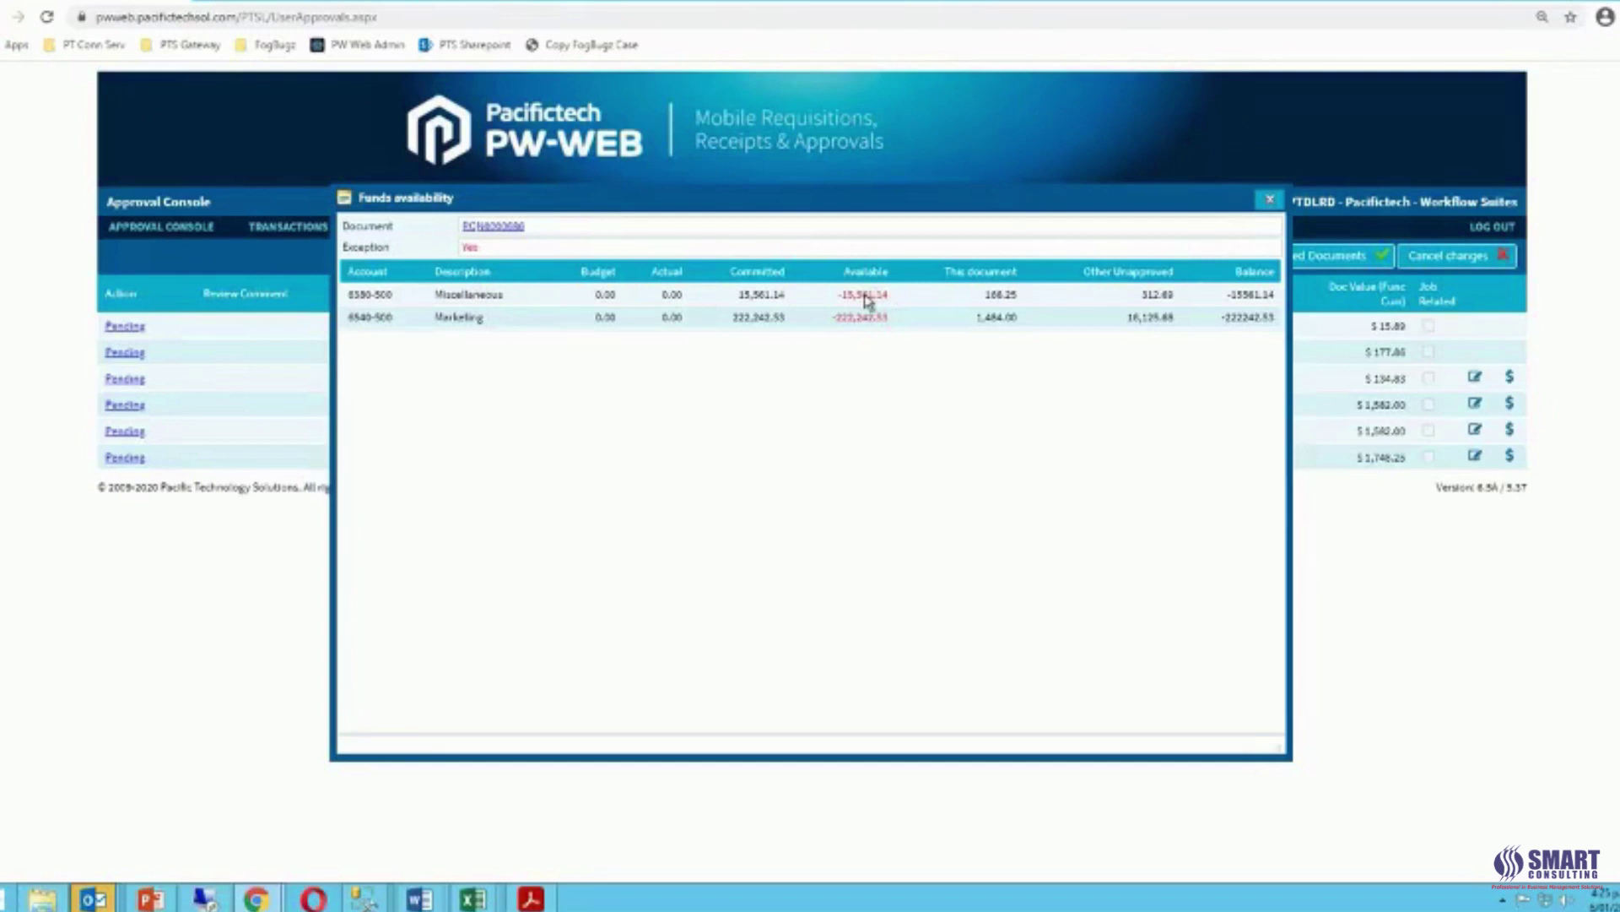
left_click(1271, 200)
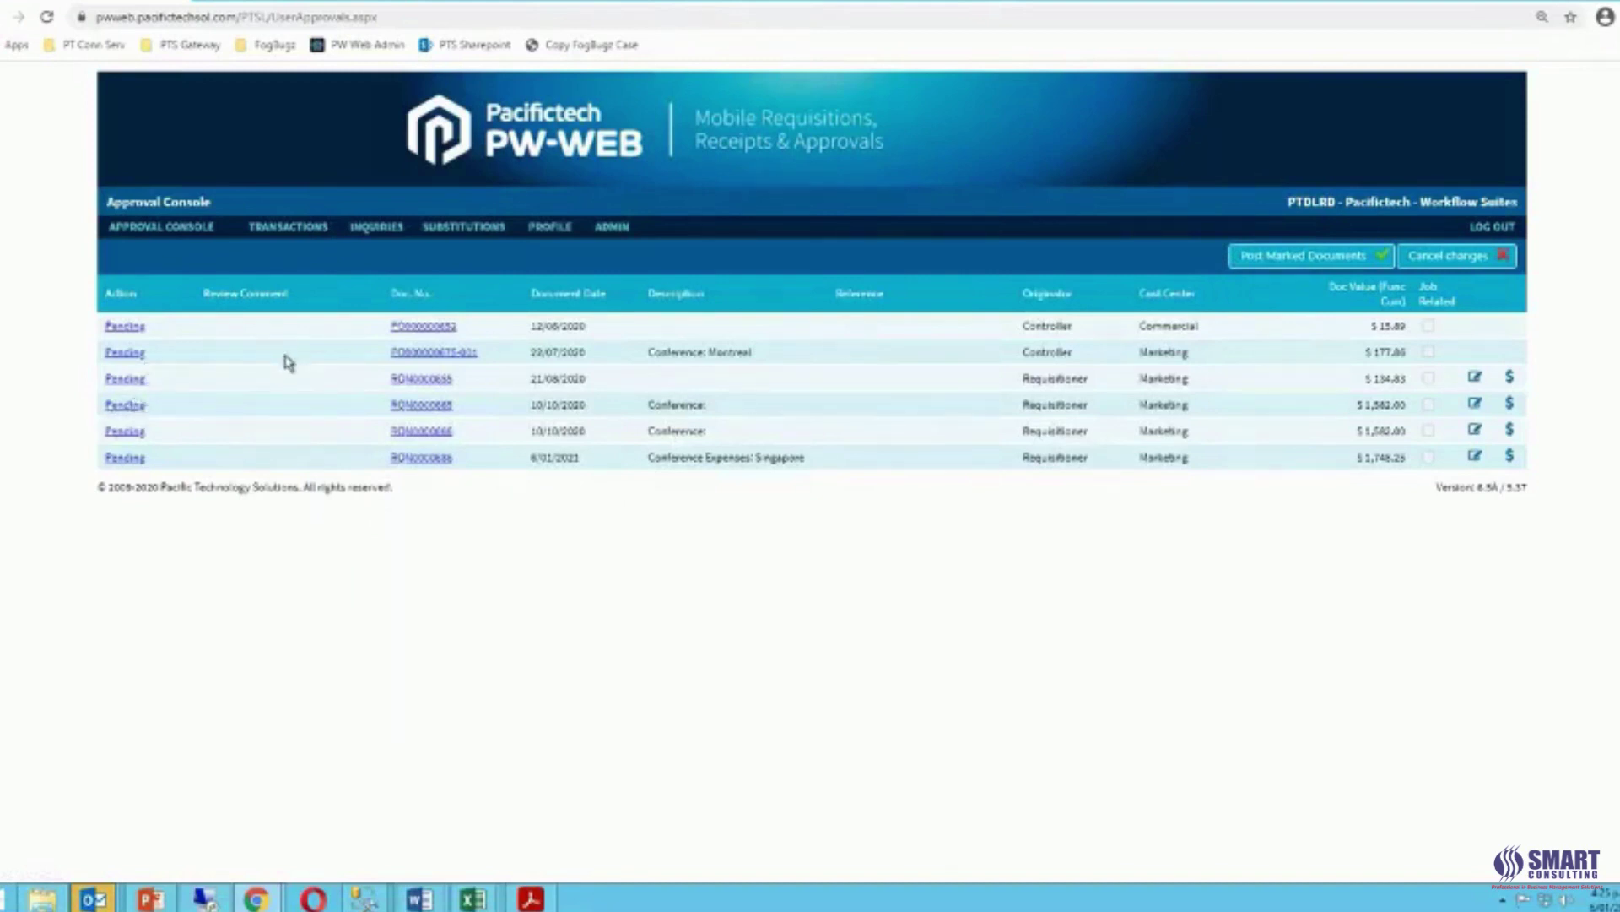
Decline requisition RQN0000655 with comment 'There is no description entered' and post it.
left_click(128, 379)
left_click(173, 384)
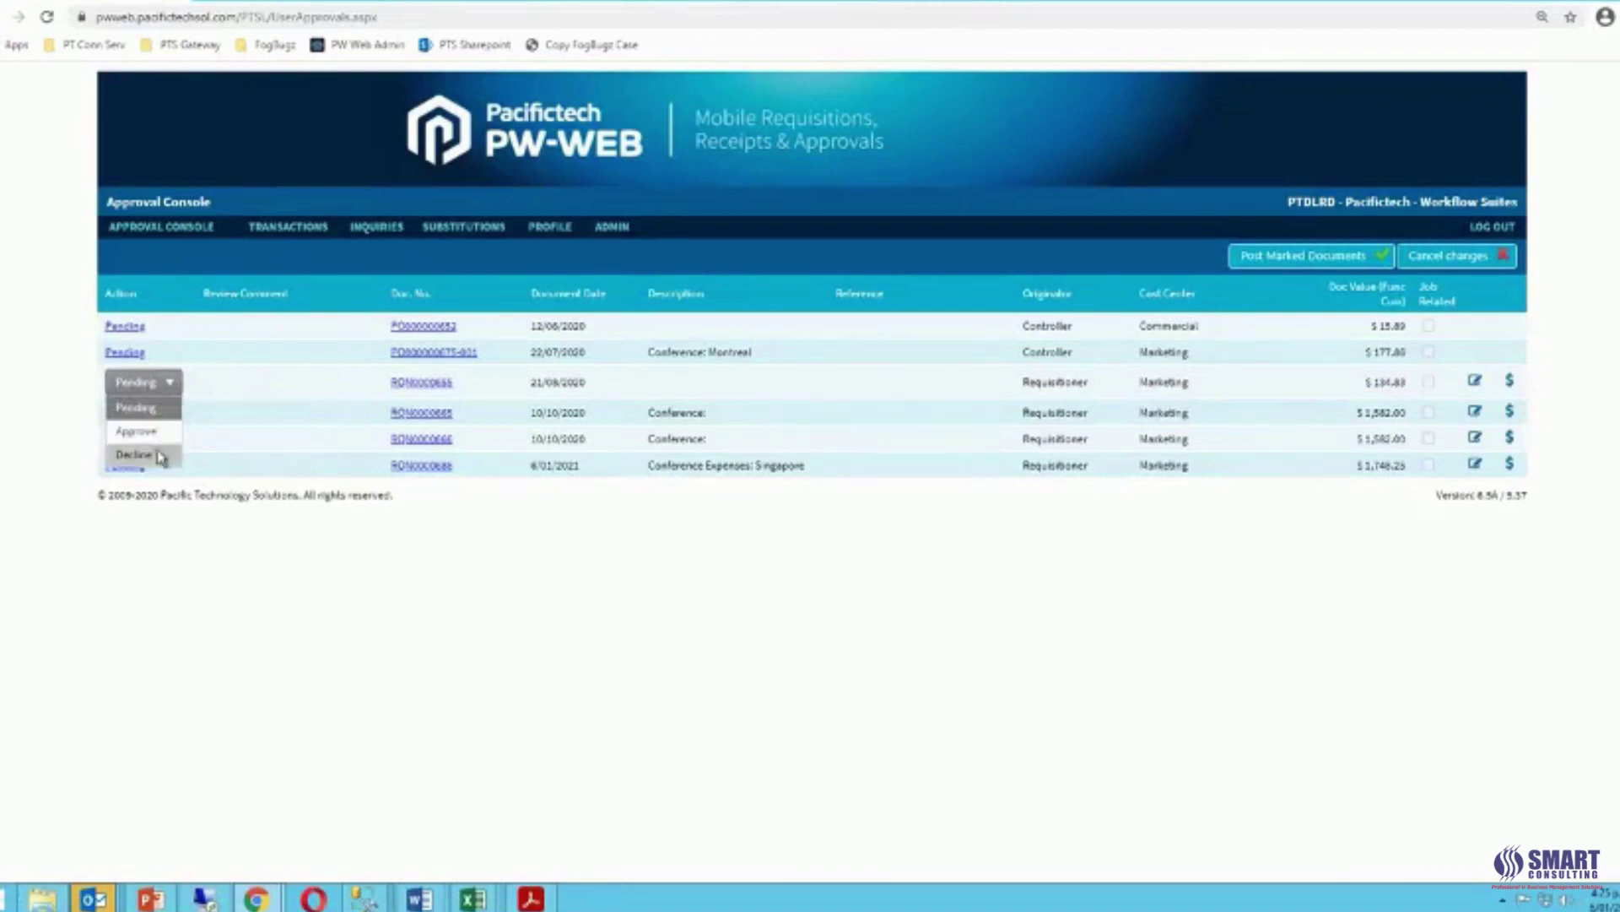
left_click(157, 455)
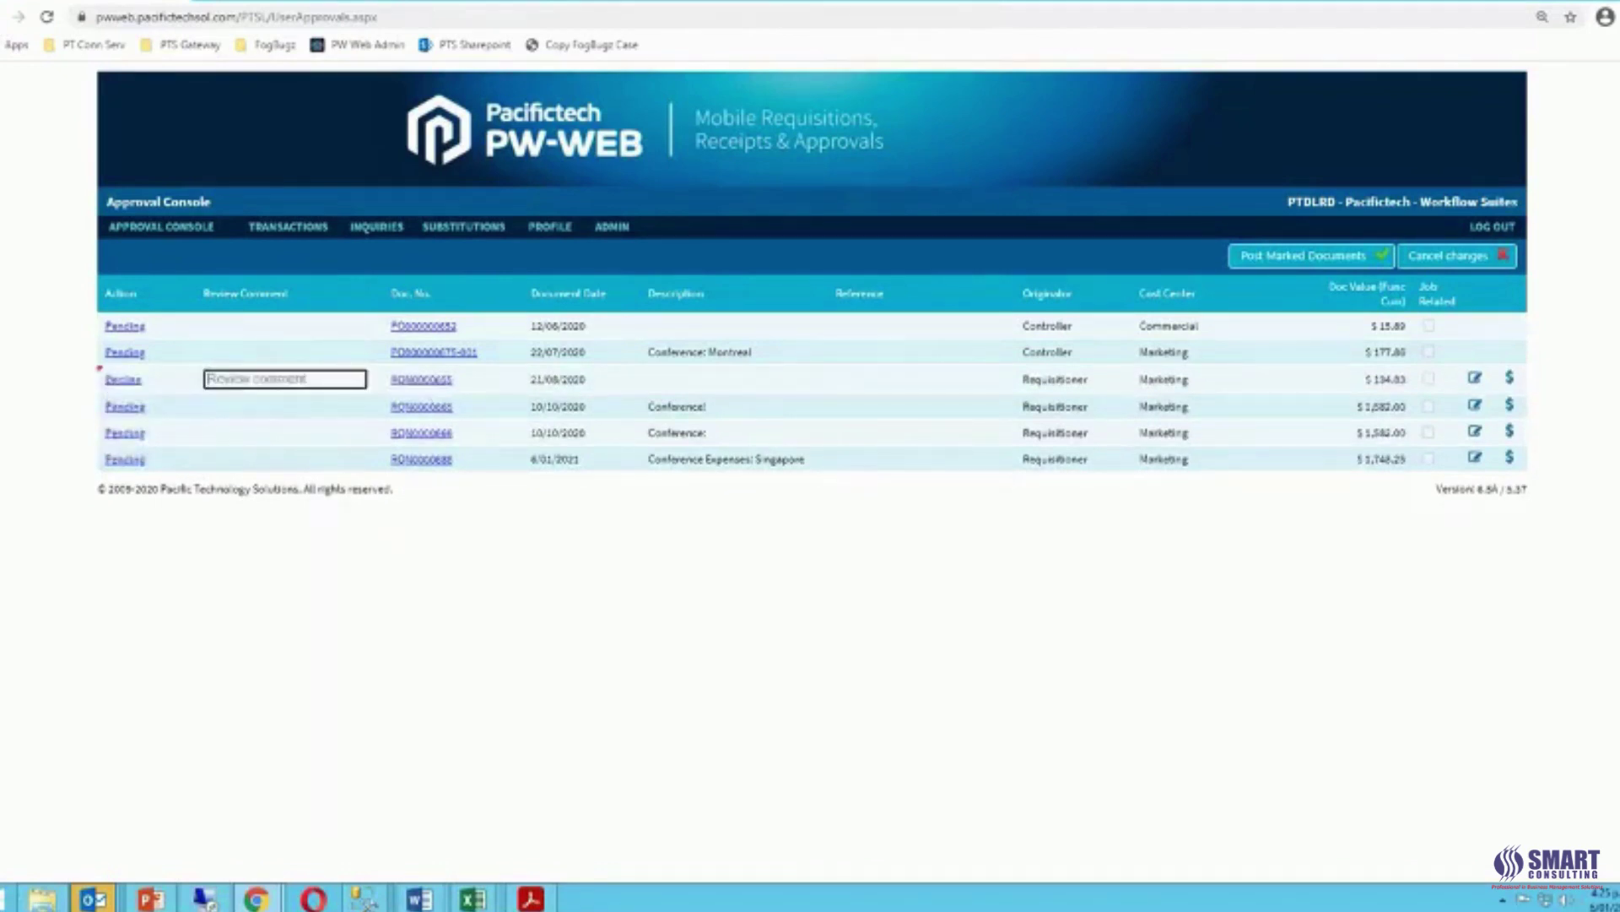
type("Thei")
type("re is no d")
type("escription")
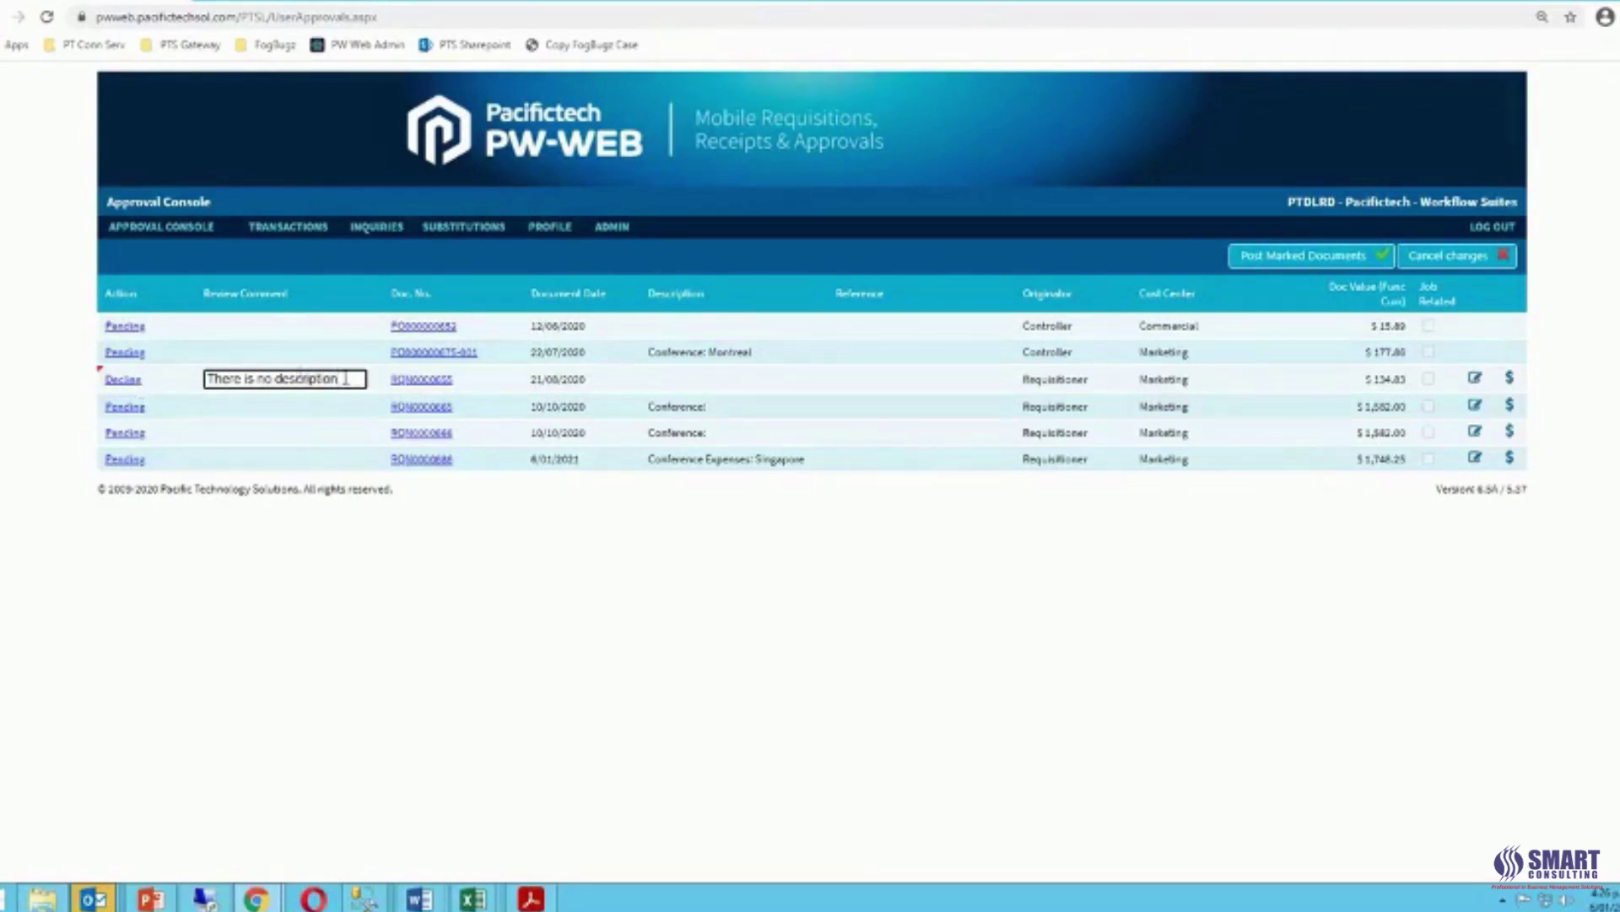
left_click_drag(341, 379, 205, 382)
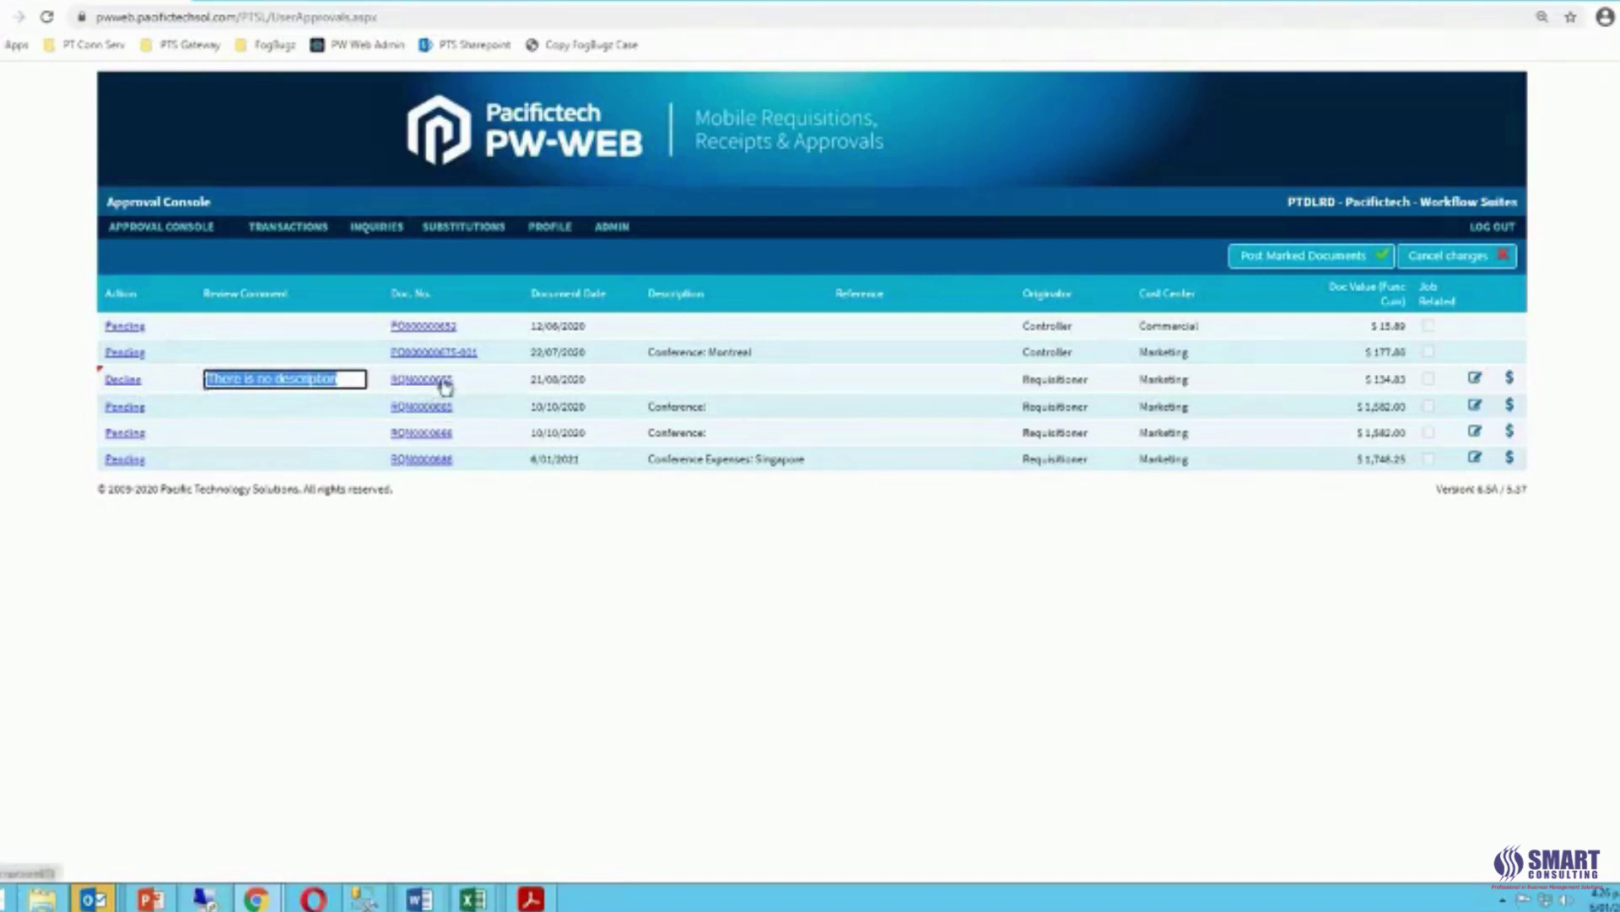
left_click(356, 381)
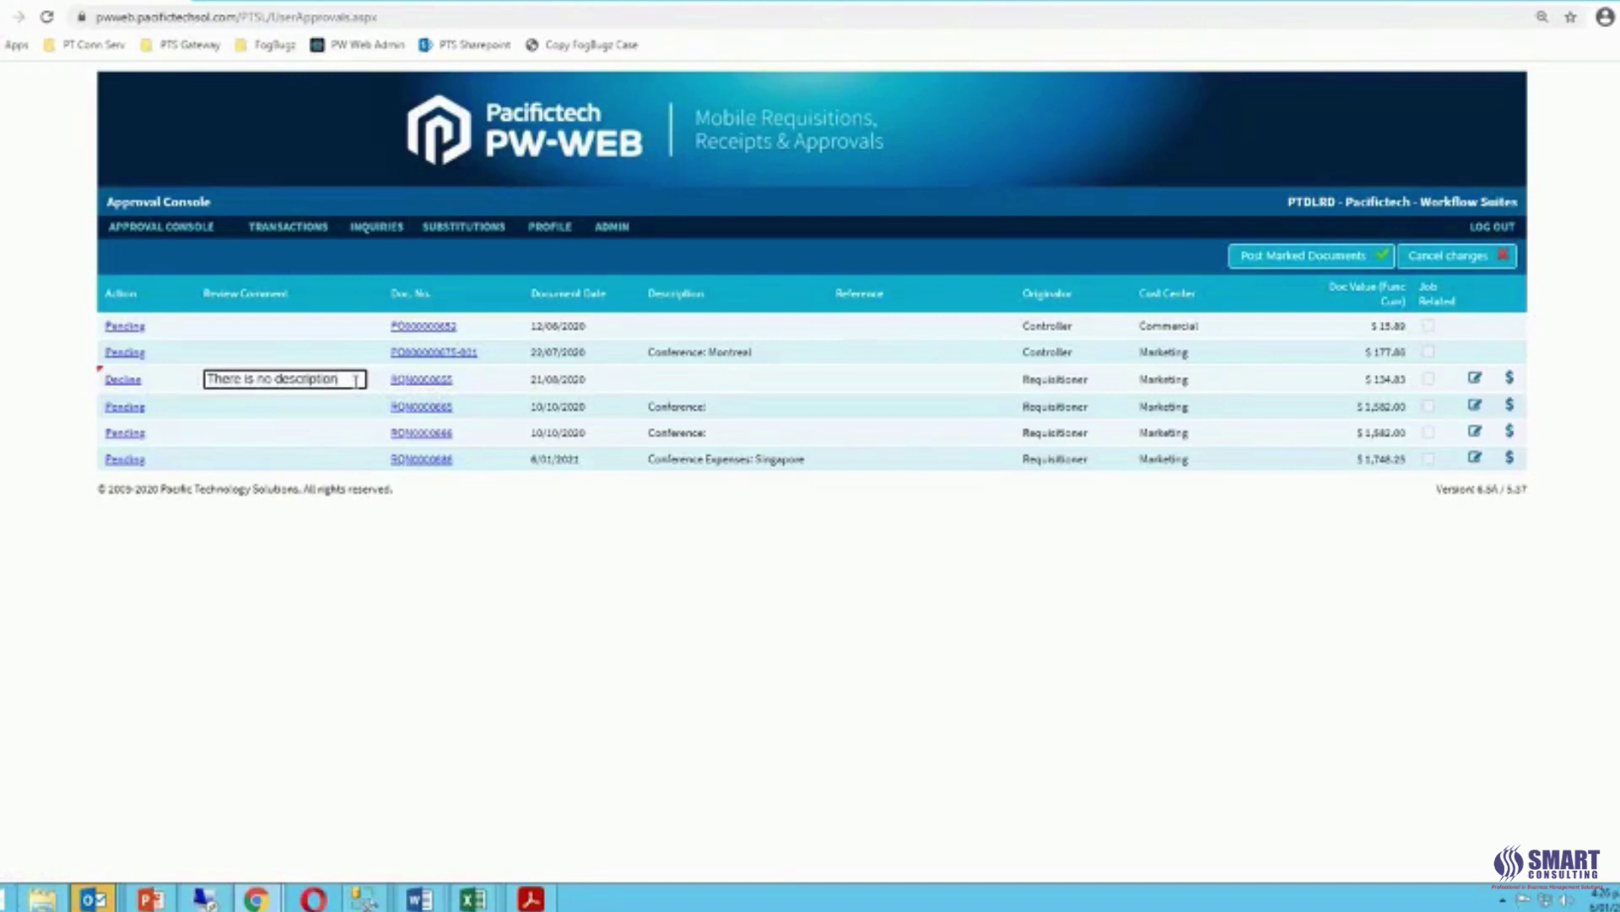
type("entered")
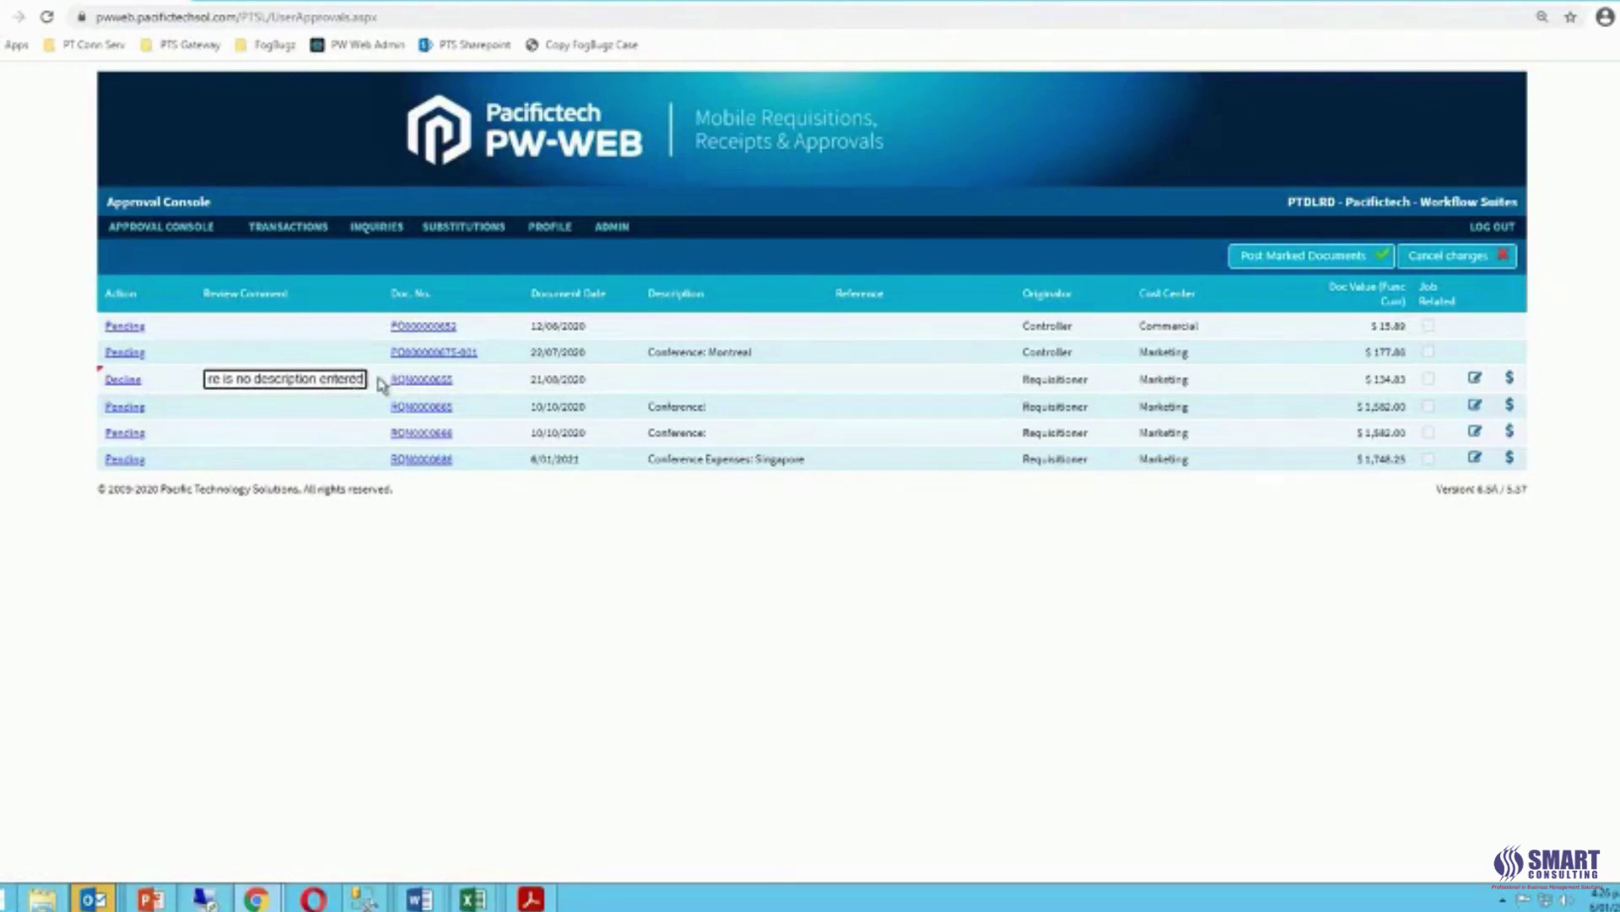
left_click(1319, 257)
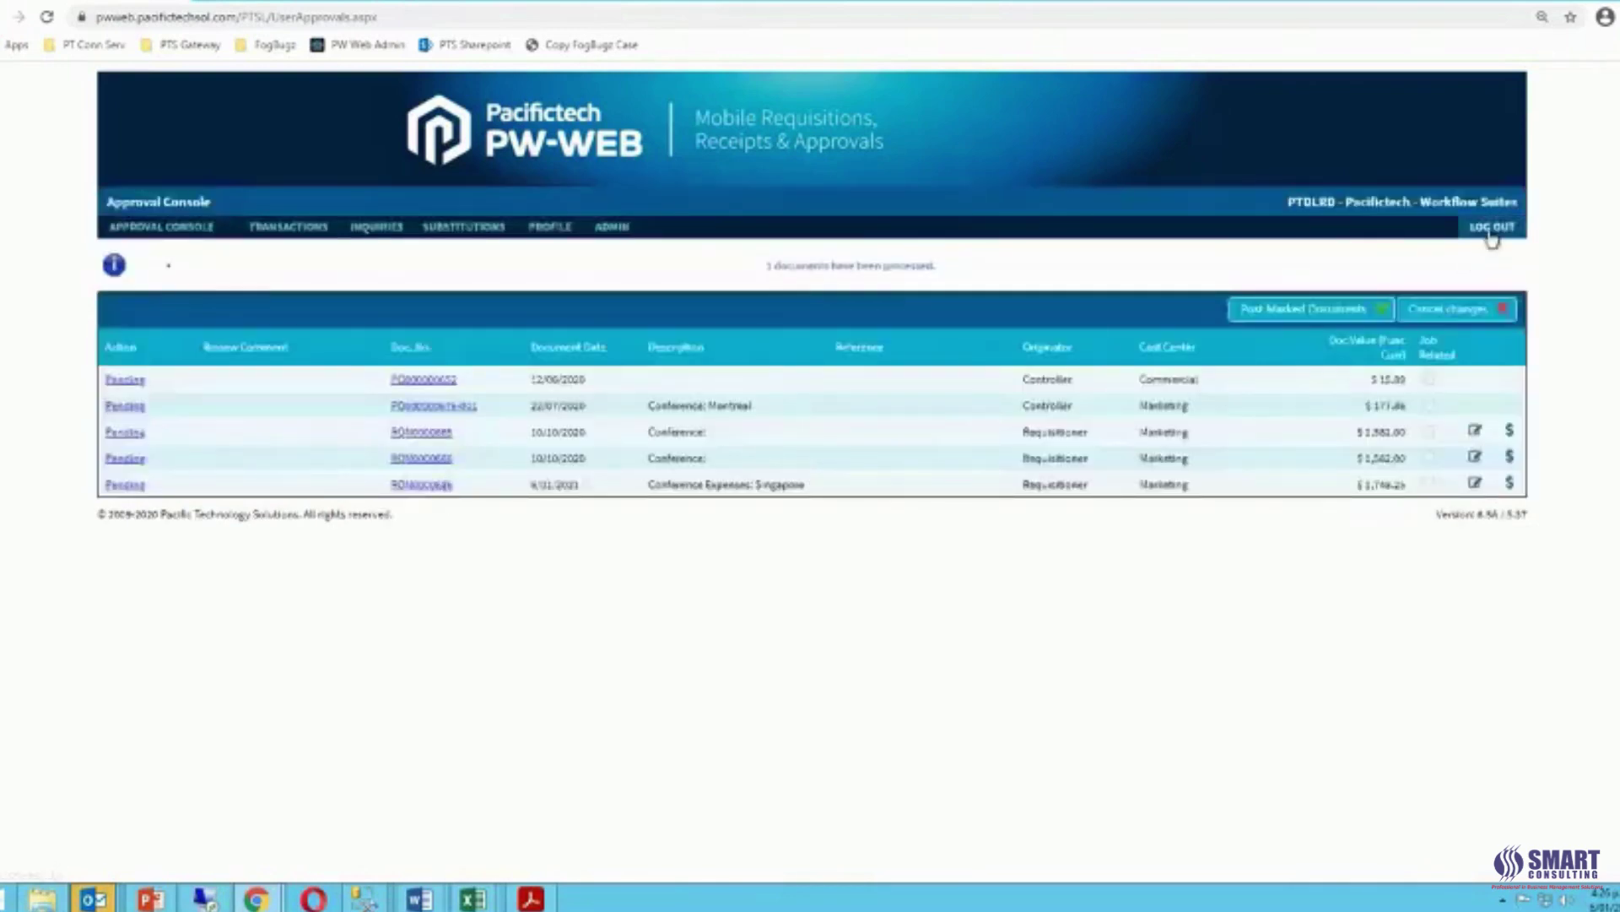
Log out of PW-Web and shrink the browser to a half-width window at top-left.
left_click(1492, 228)
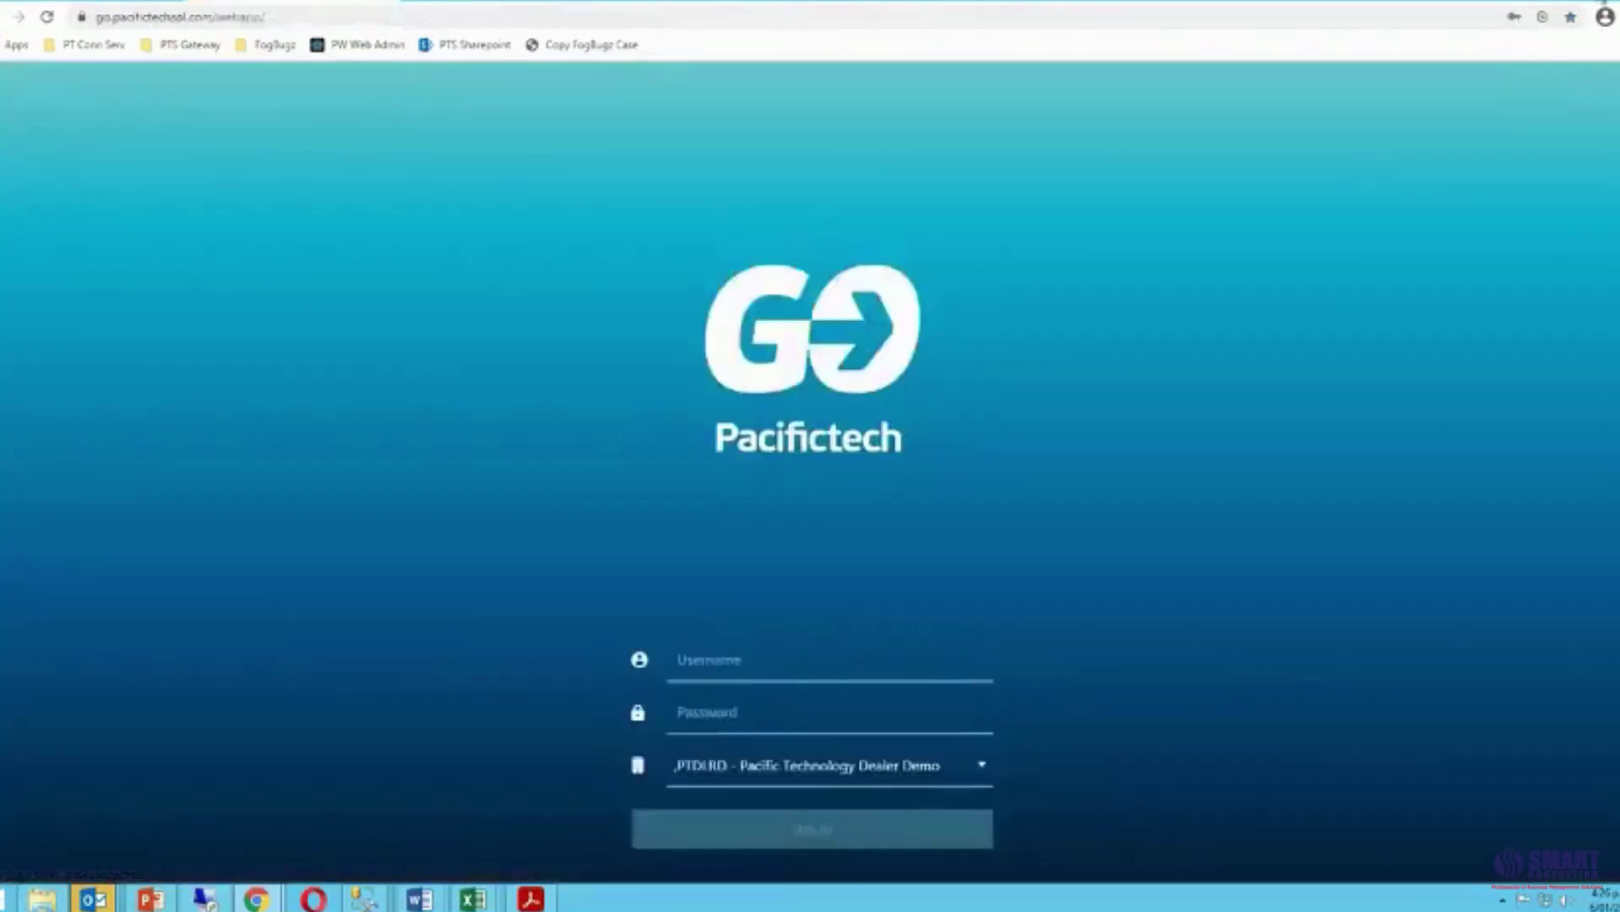
left_click(1596, 2)
left_click_drag(1549, 152, 654, 152)
mouse_move(541, 18)
left_mouse_down()
mouse_move(502, 7)
mouse_move(523, 8)
left_mouse_up()
Sign in to Pacifictech GO as DIVMGR.
left_click(298, 604)
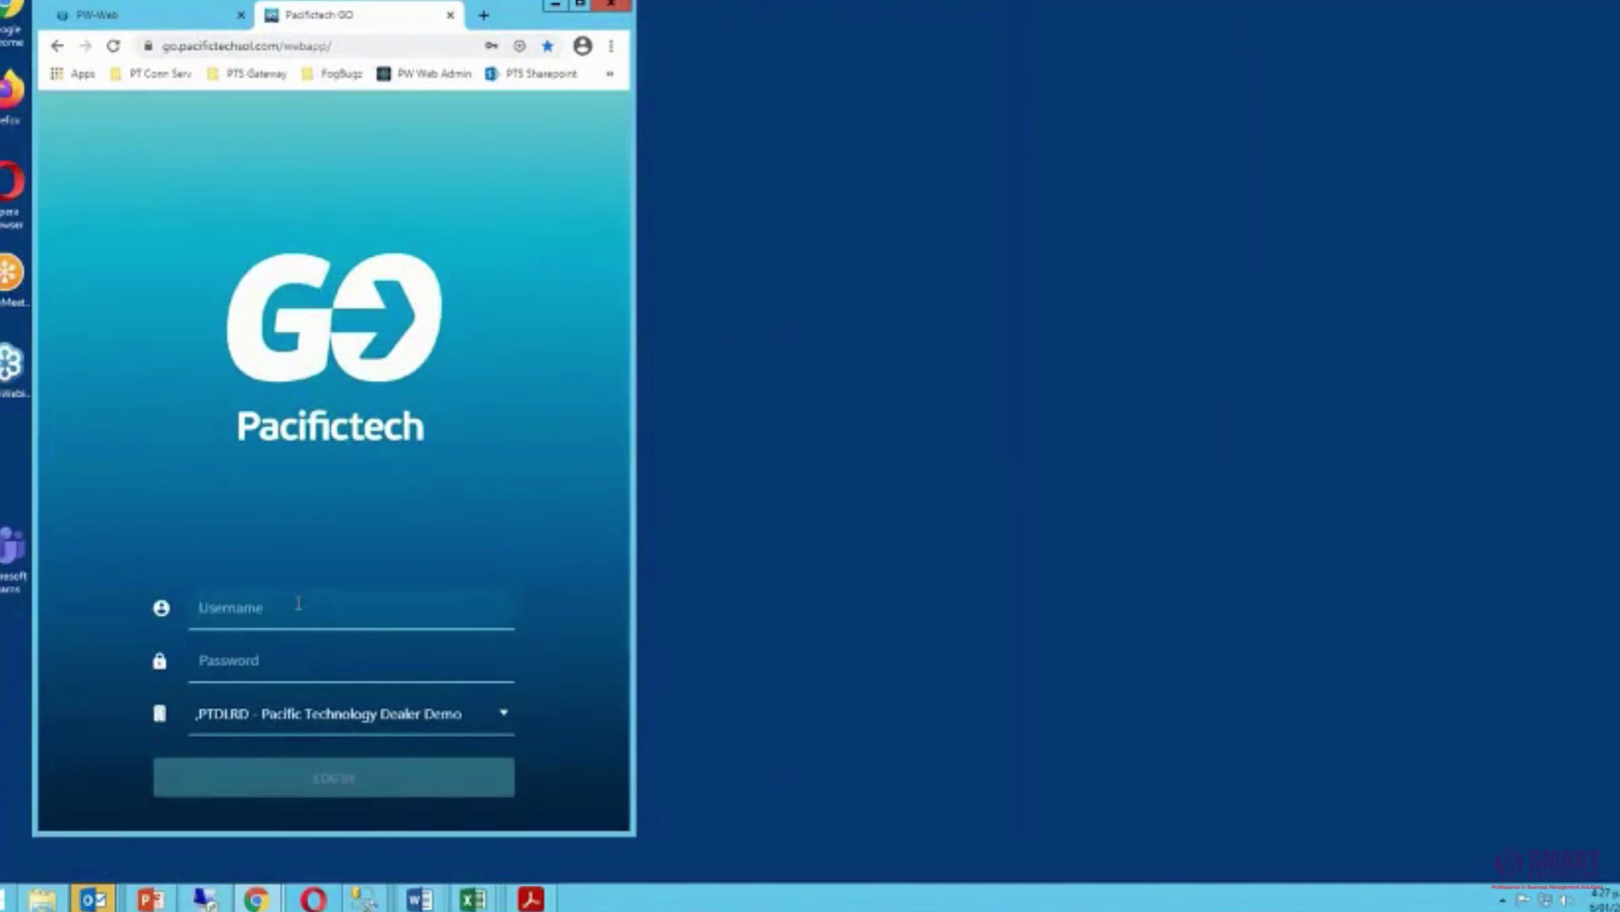
type("DIVMGRF")
key("BackSpace")
key("Tab")
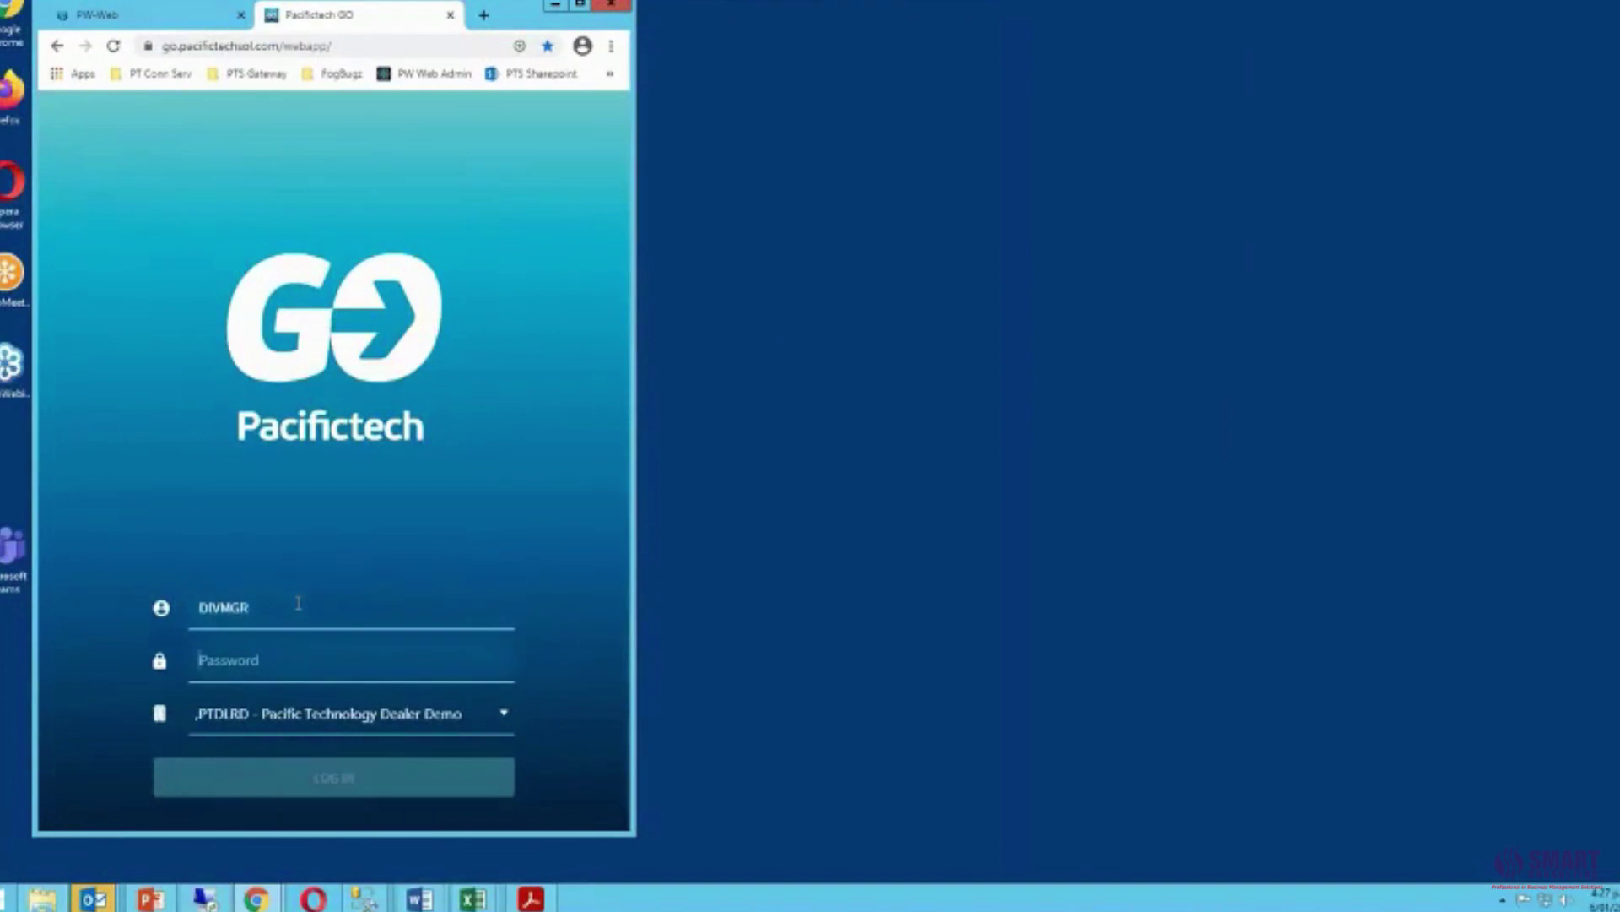
type("****")
left_click(358, 783)
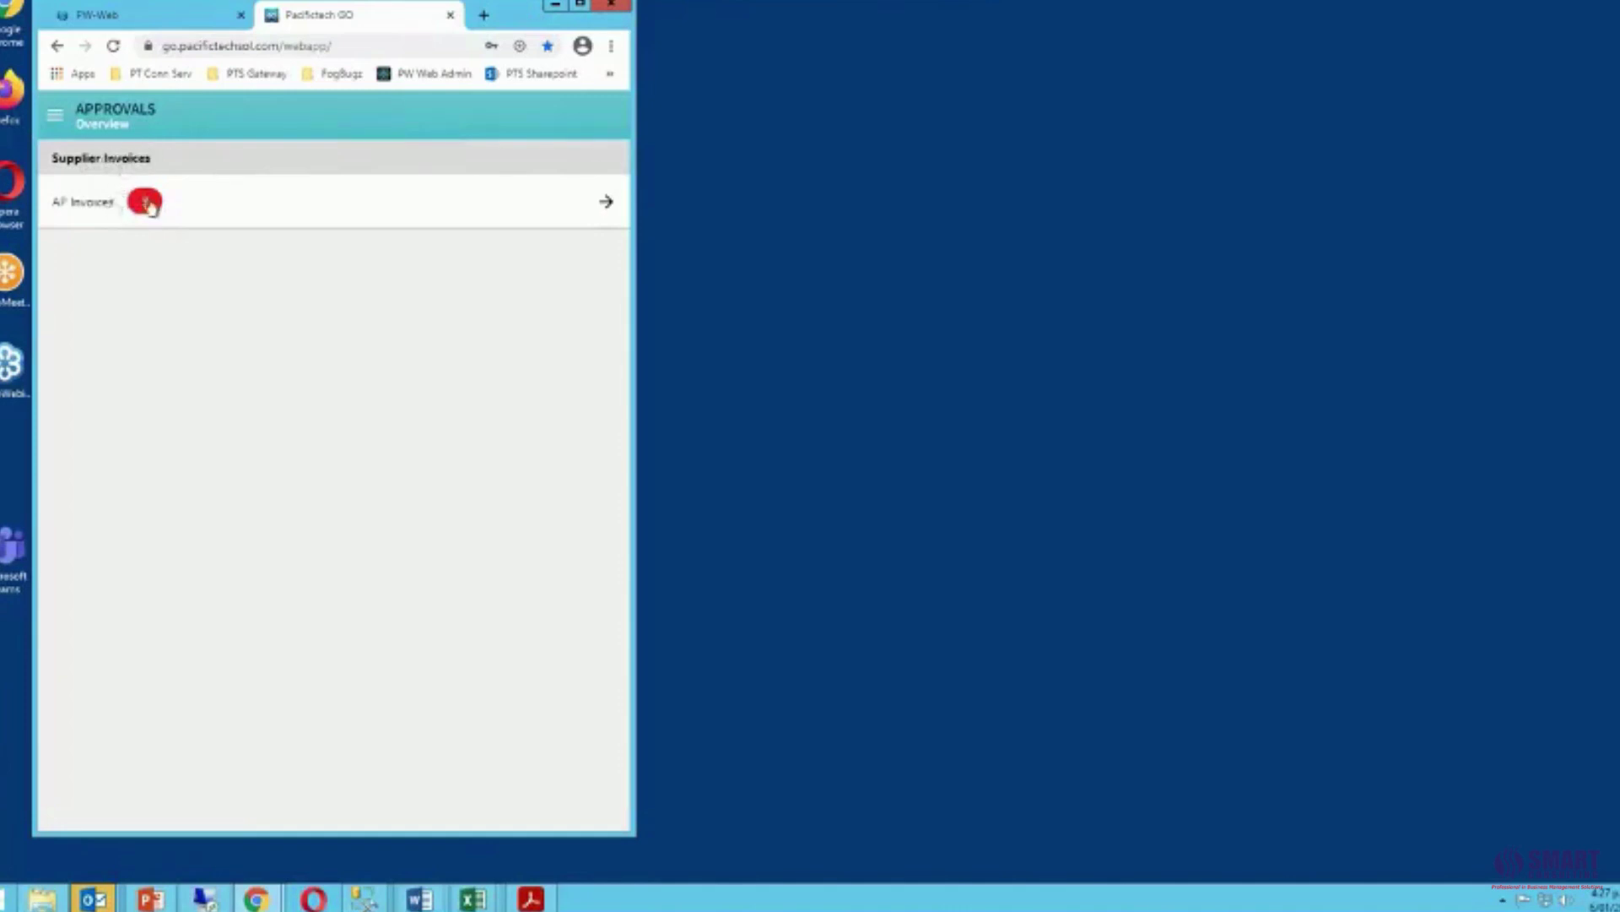
Review pending AP invoice 180828-AP-001, then bring up the GO navigation menu.
left_click(608, 205)
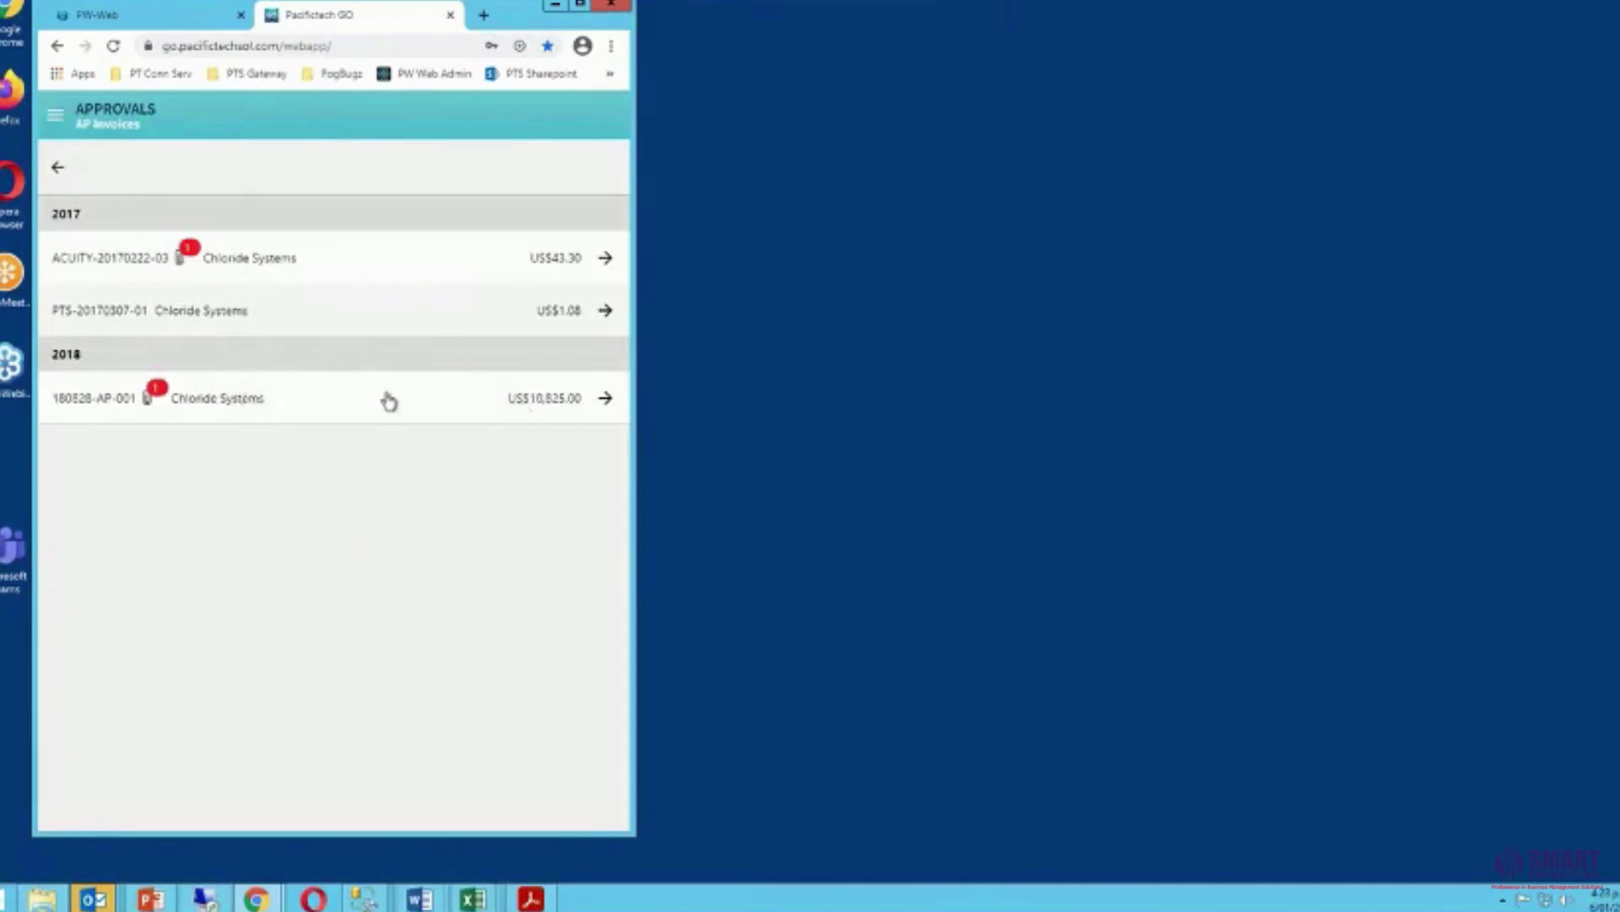
left_click(604, 398)
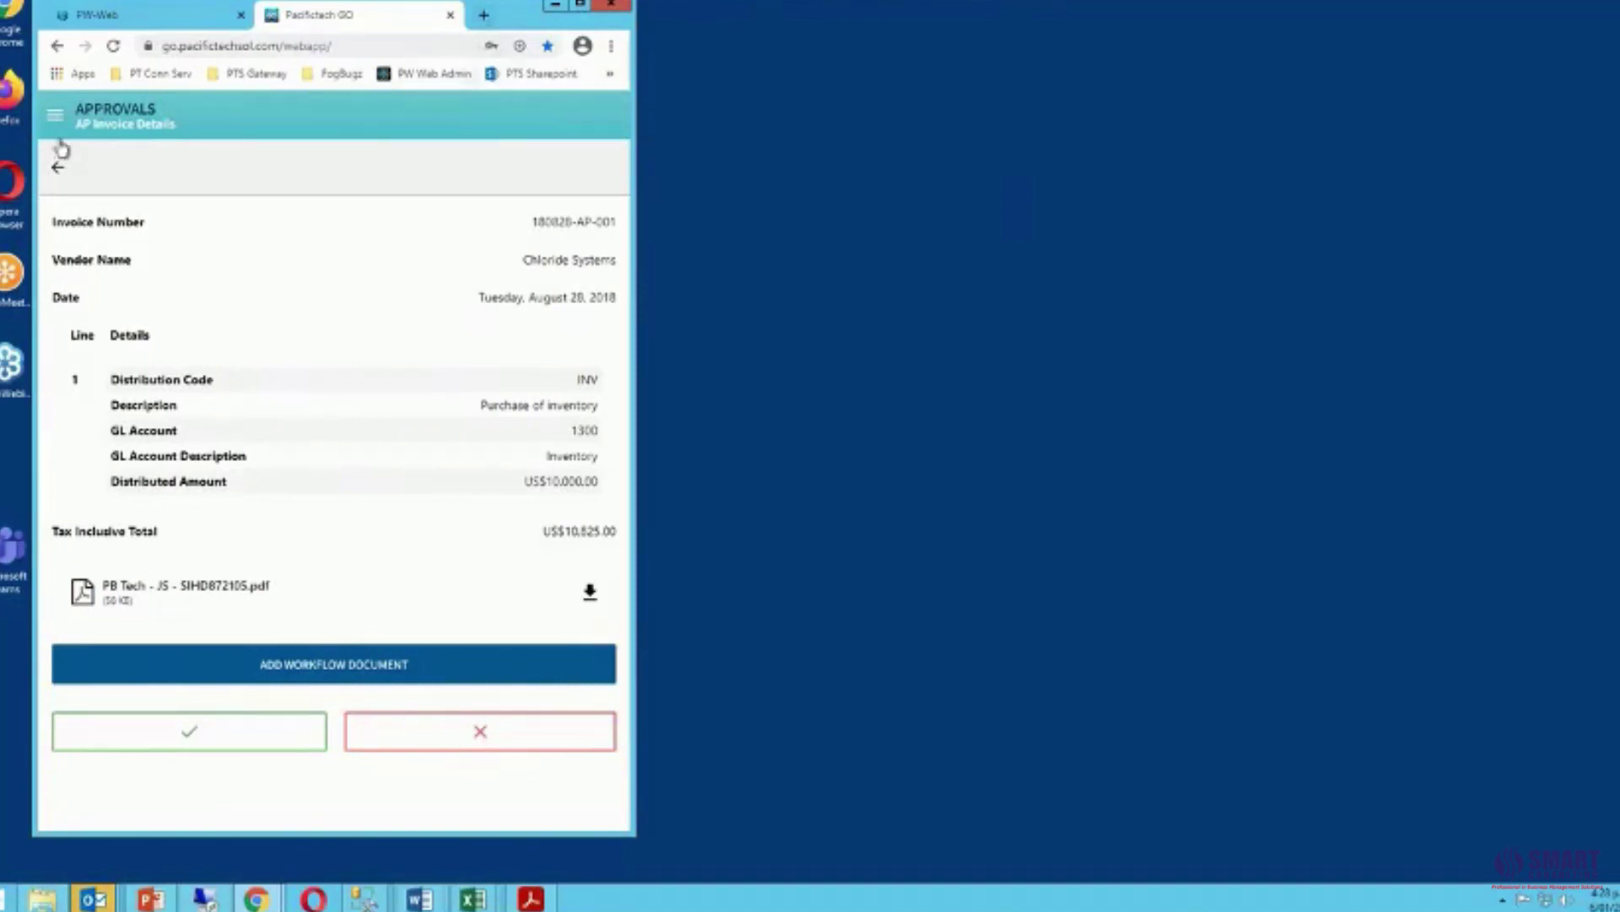
left_click(56, 115)
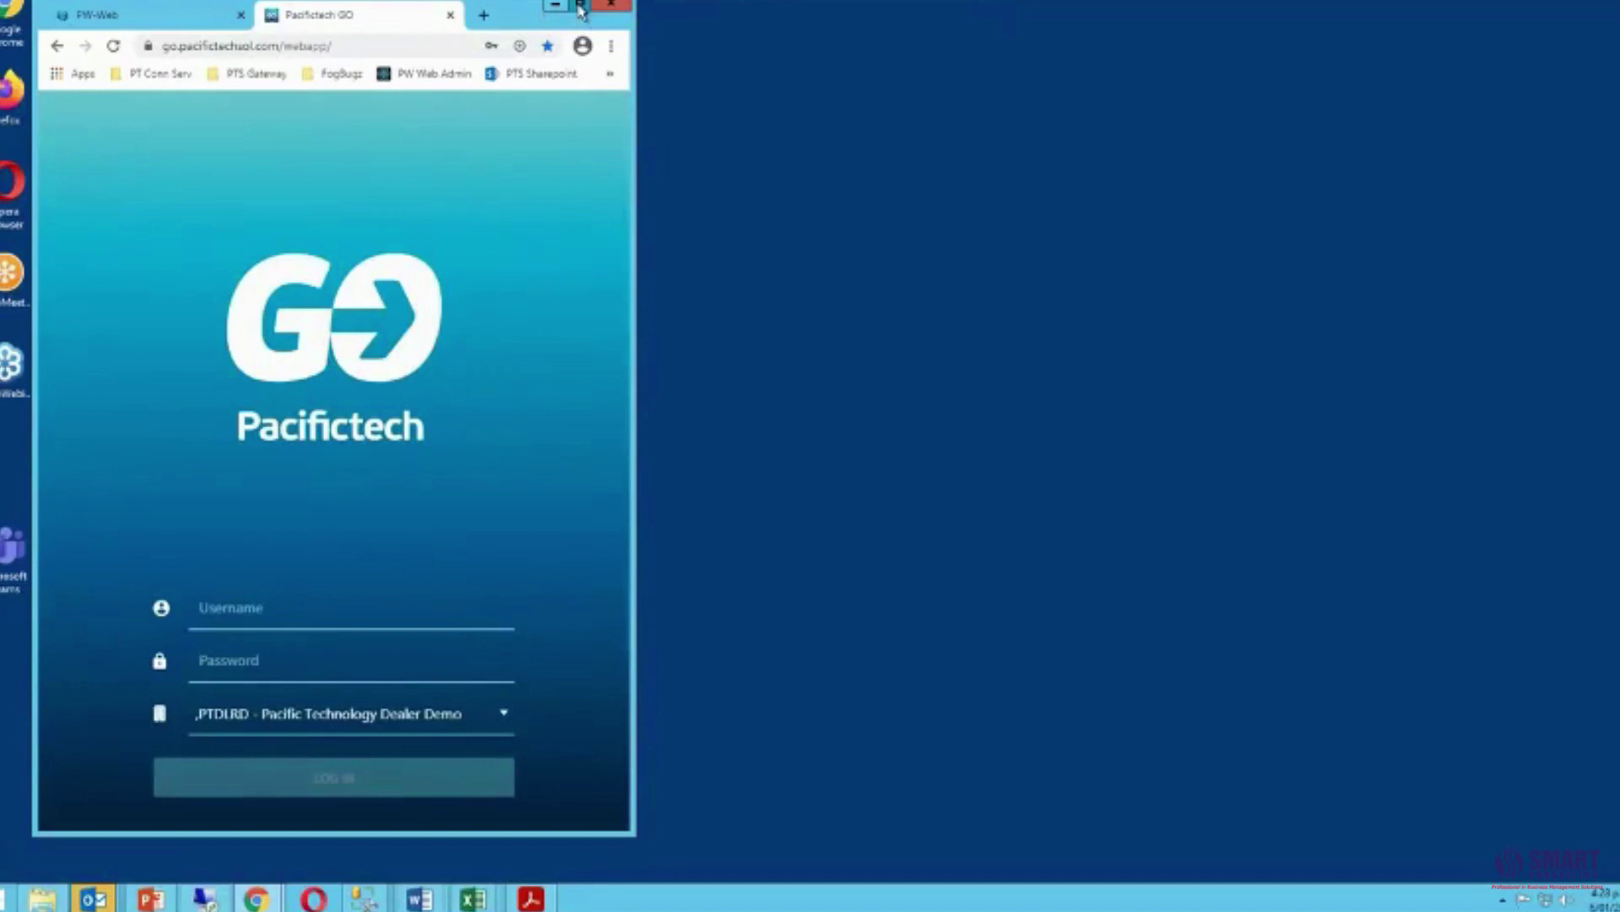
Maximize the browser and log back in to PW-Web as DIVMGR.
left_click(581, 8)
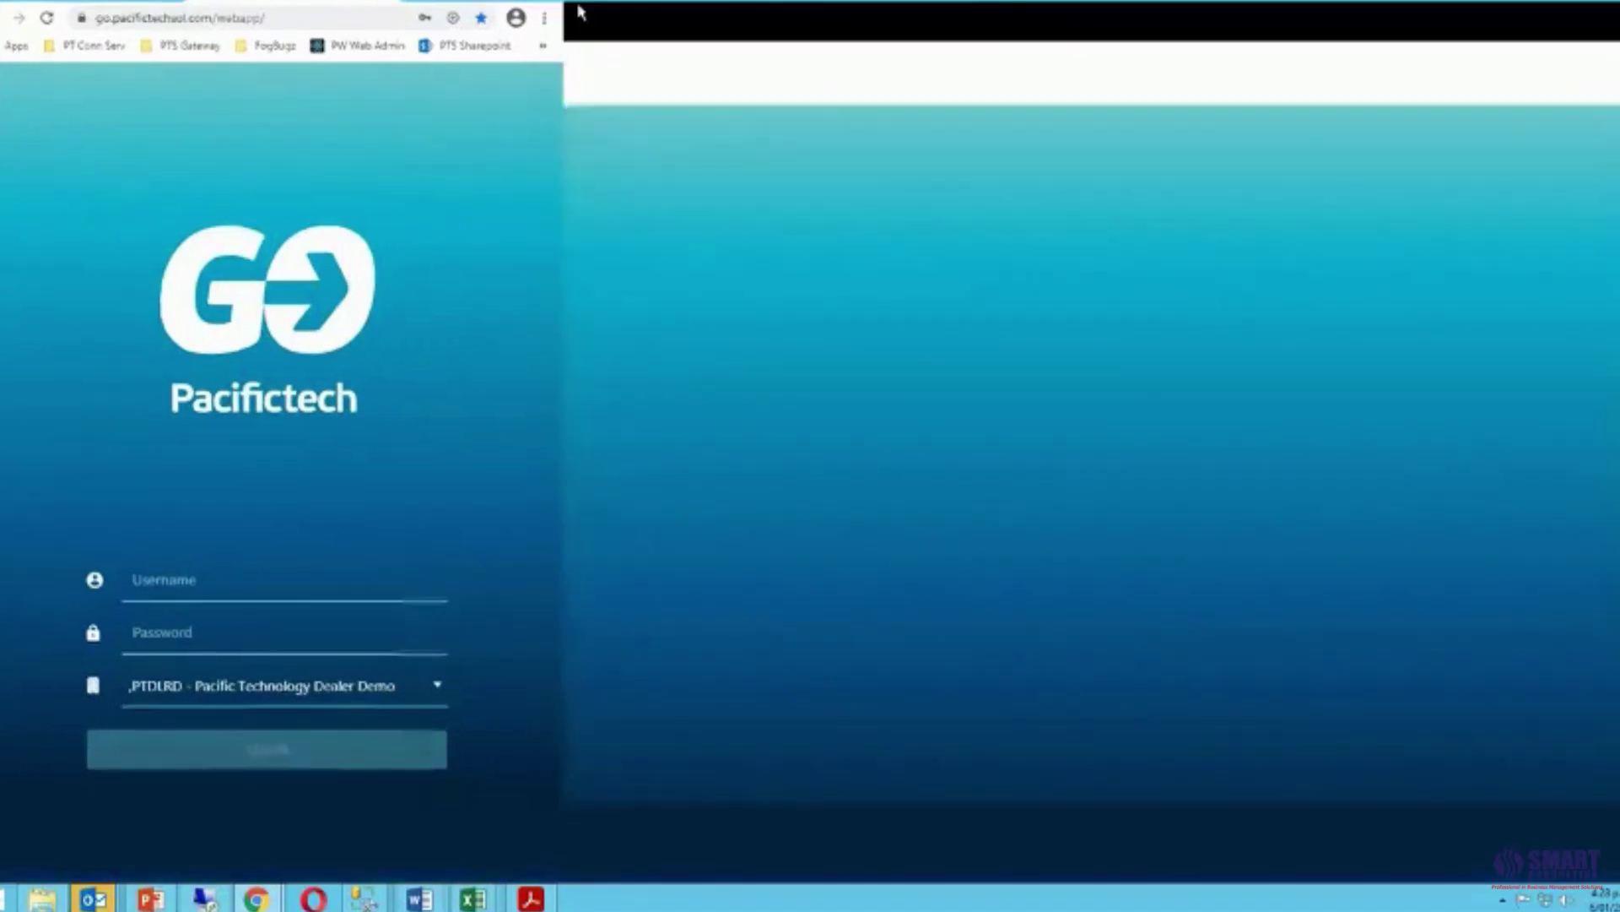
key("ctrl+1")
left_click(511, 221)
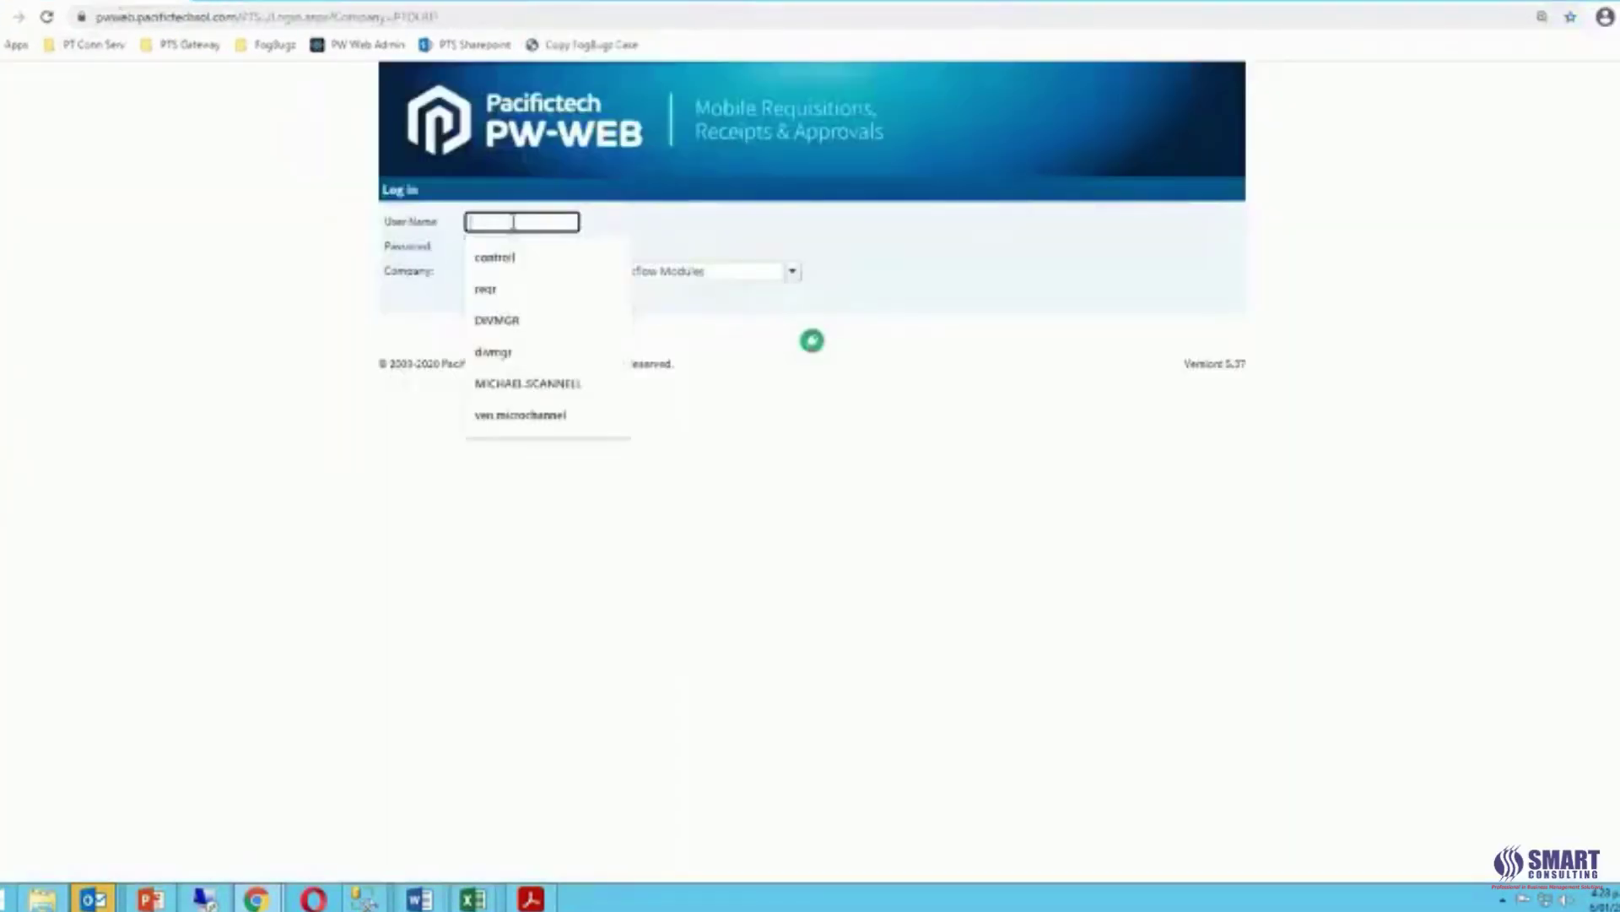
left_click(506, 286)
left_click(498, 247)
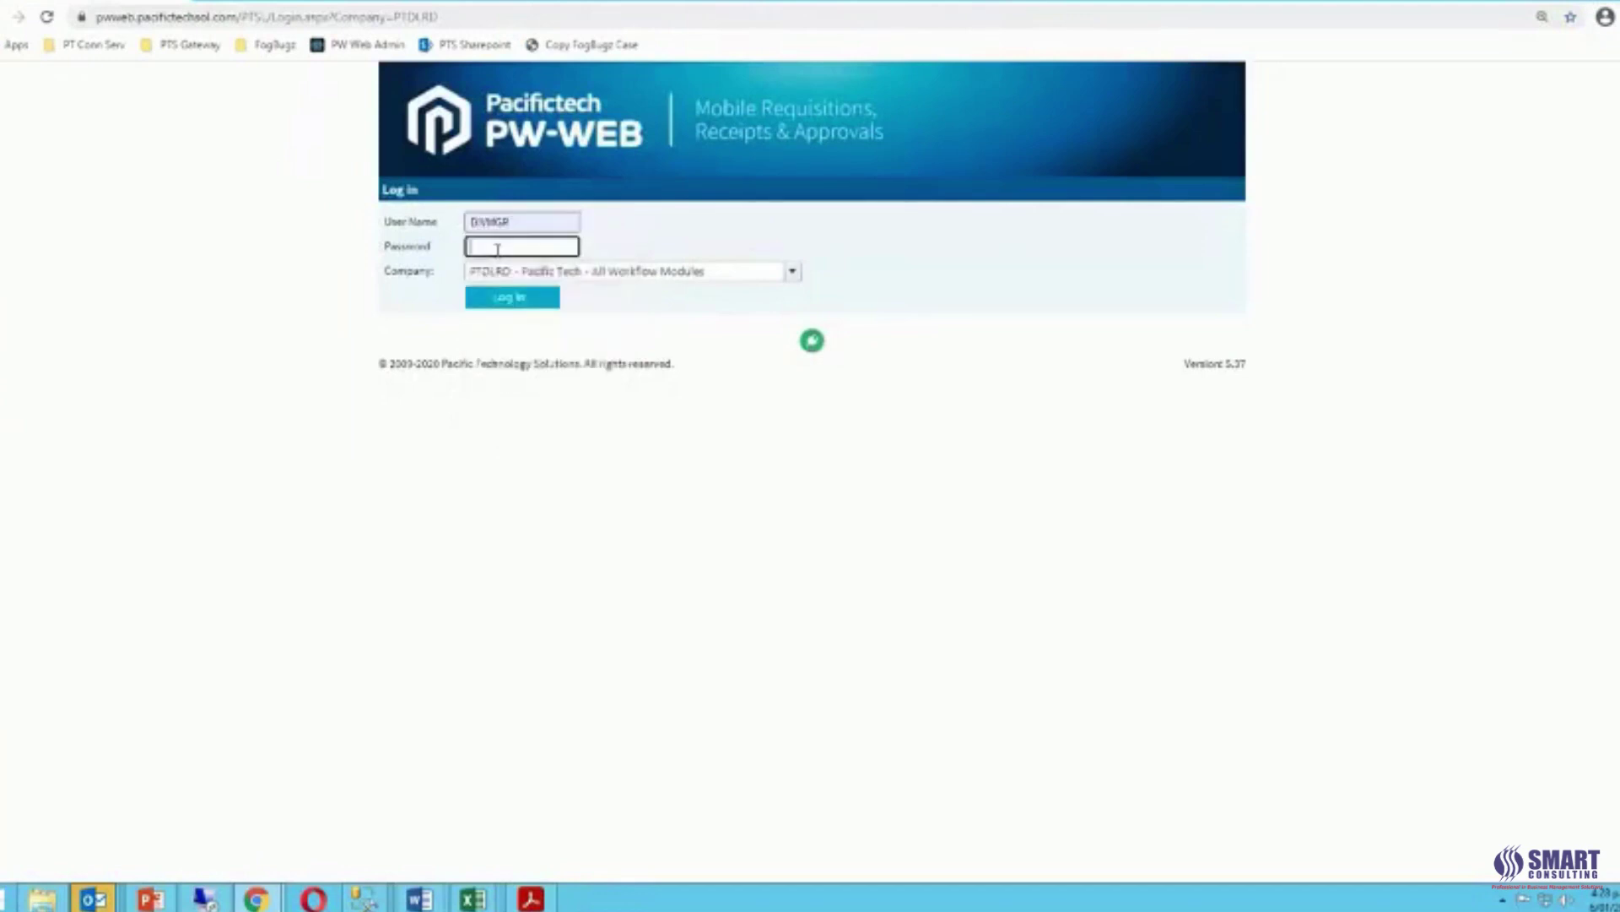
type("•••••")
left_click(532, 304)
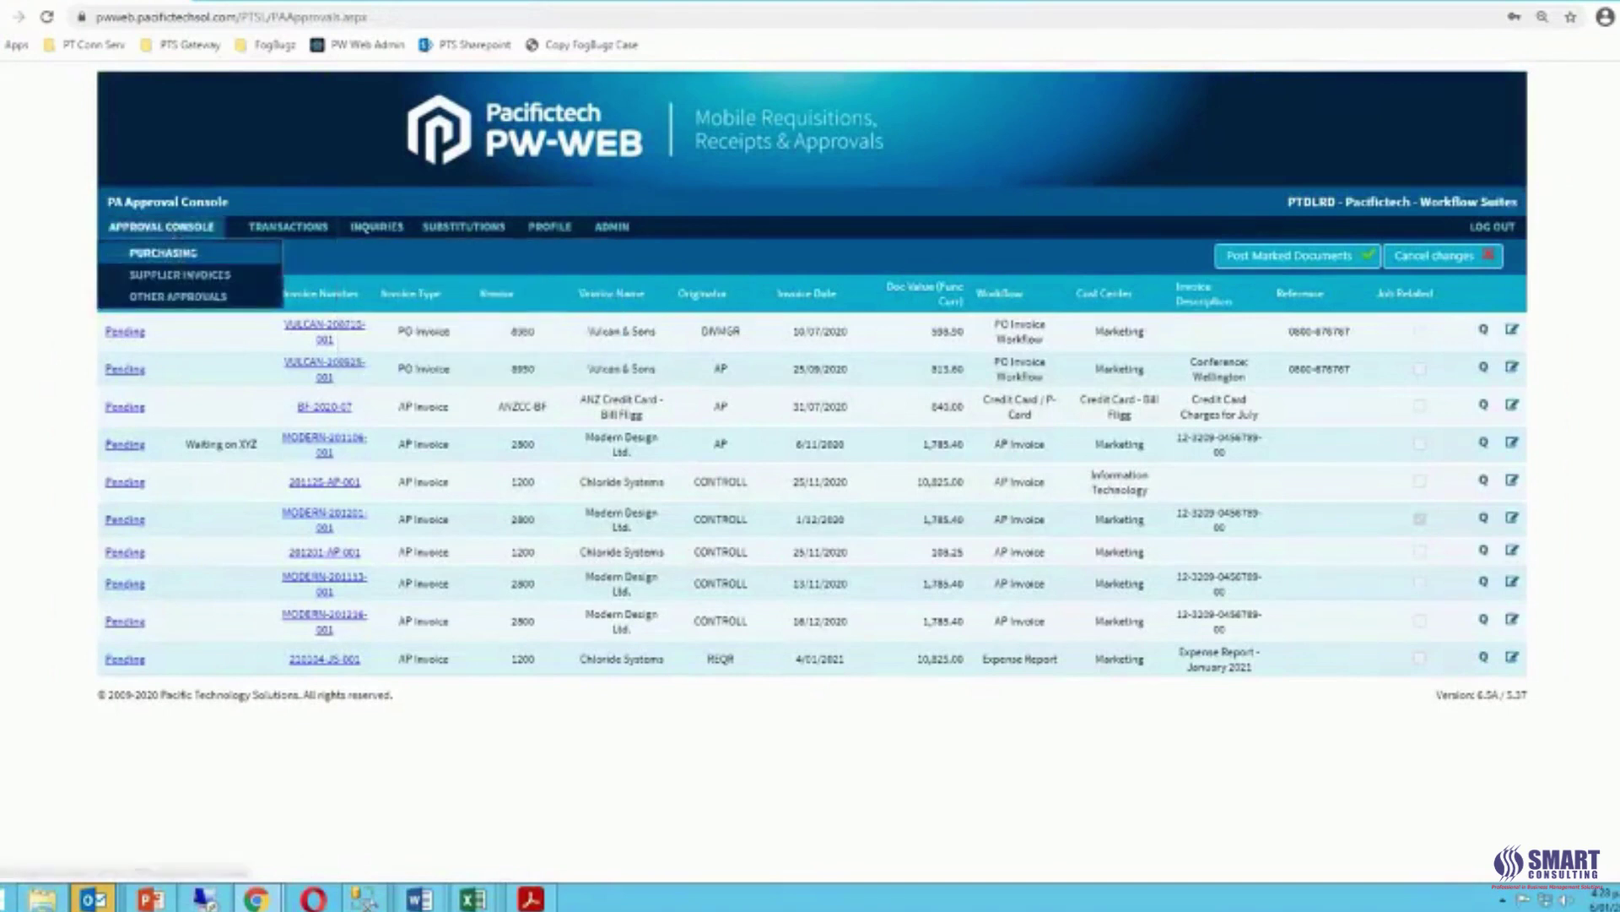
In Purchasing approvals, set the Singapore requisition to Approve with a comment and post it.
left_click(186, 255)
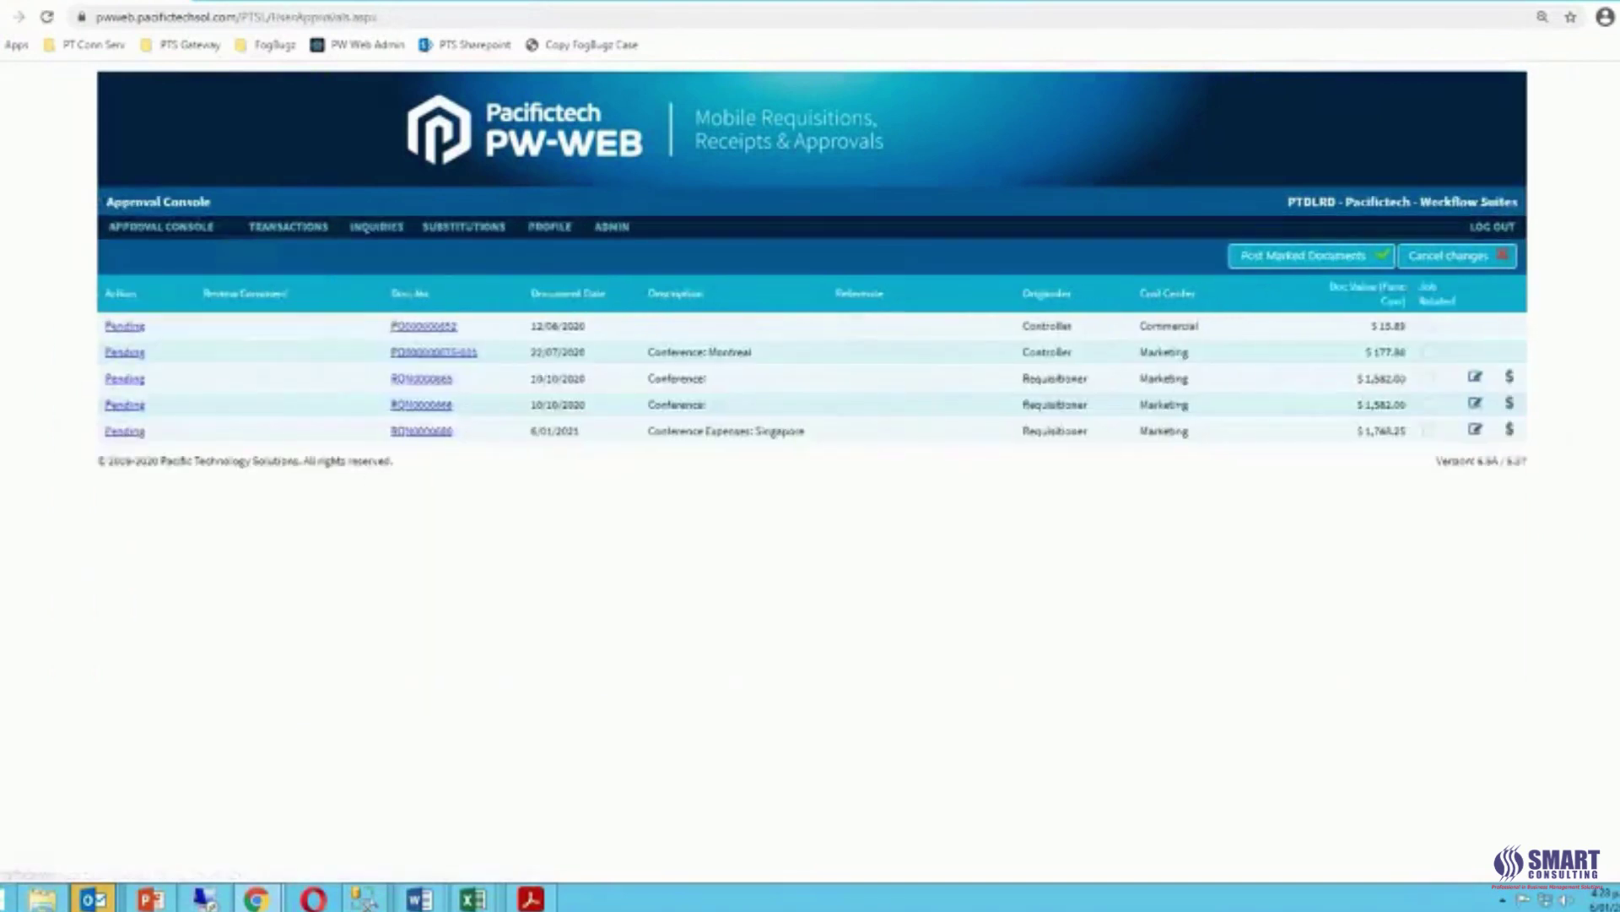
left_click(135, 435)
left_click(145, 437)
left_click(135, 482)
type("This is fine")
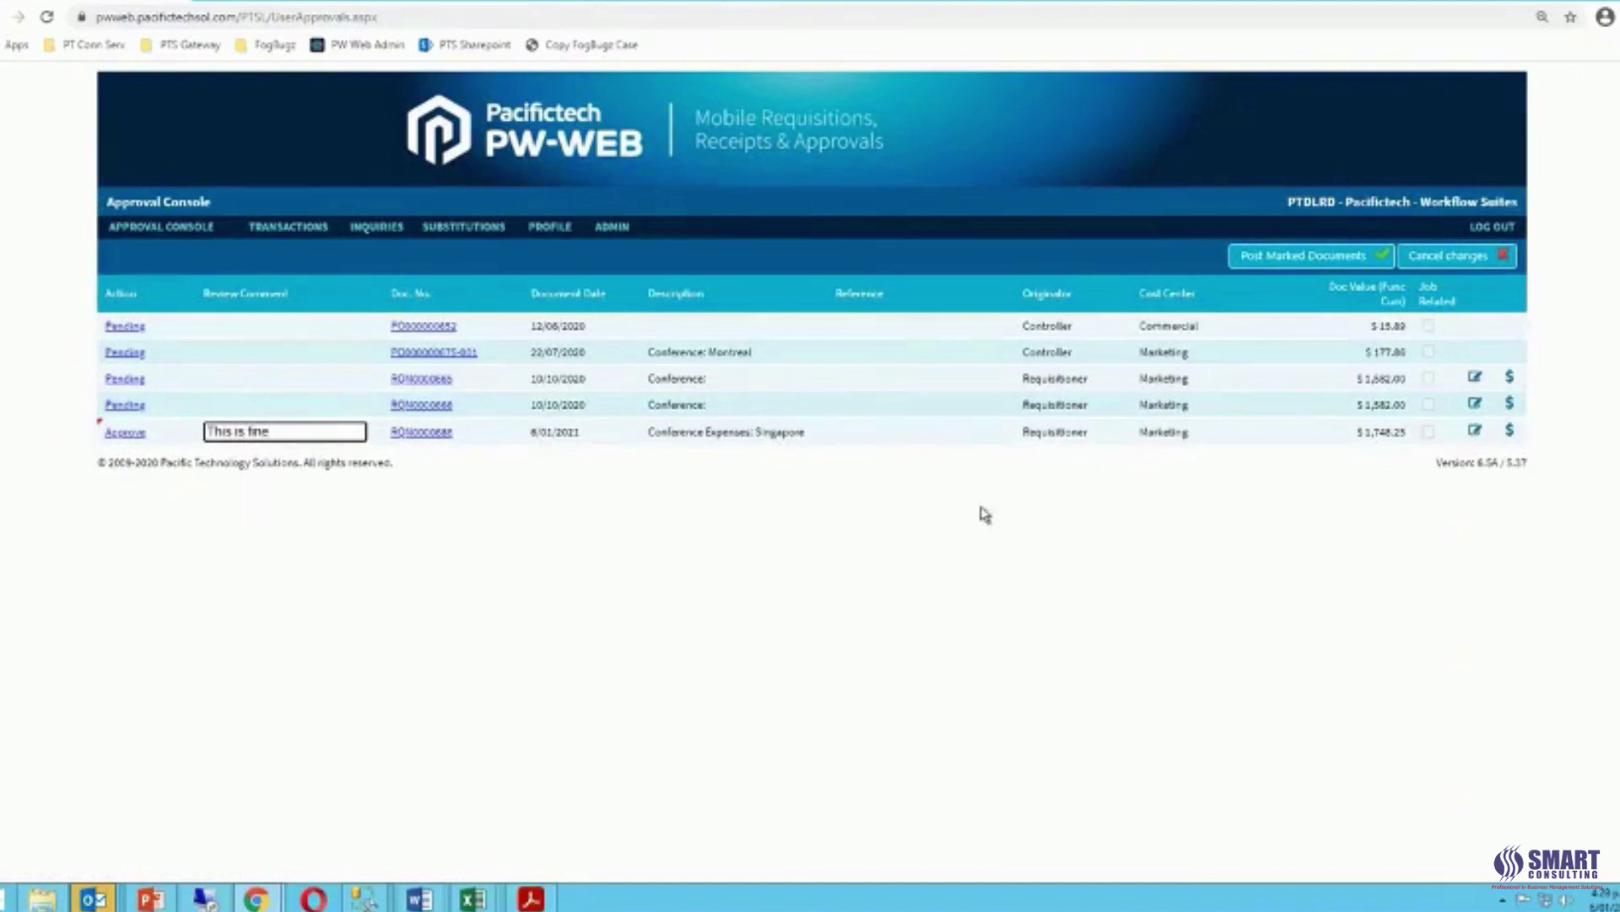
left_click(1309, 260)
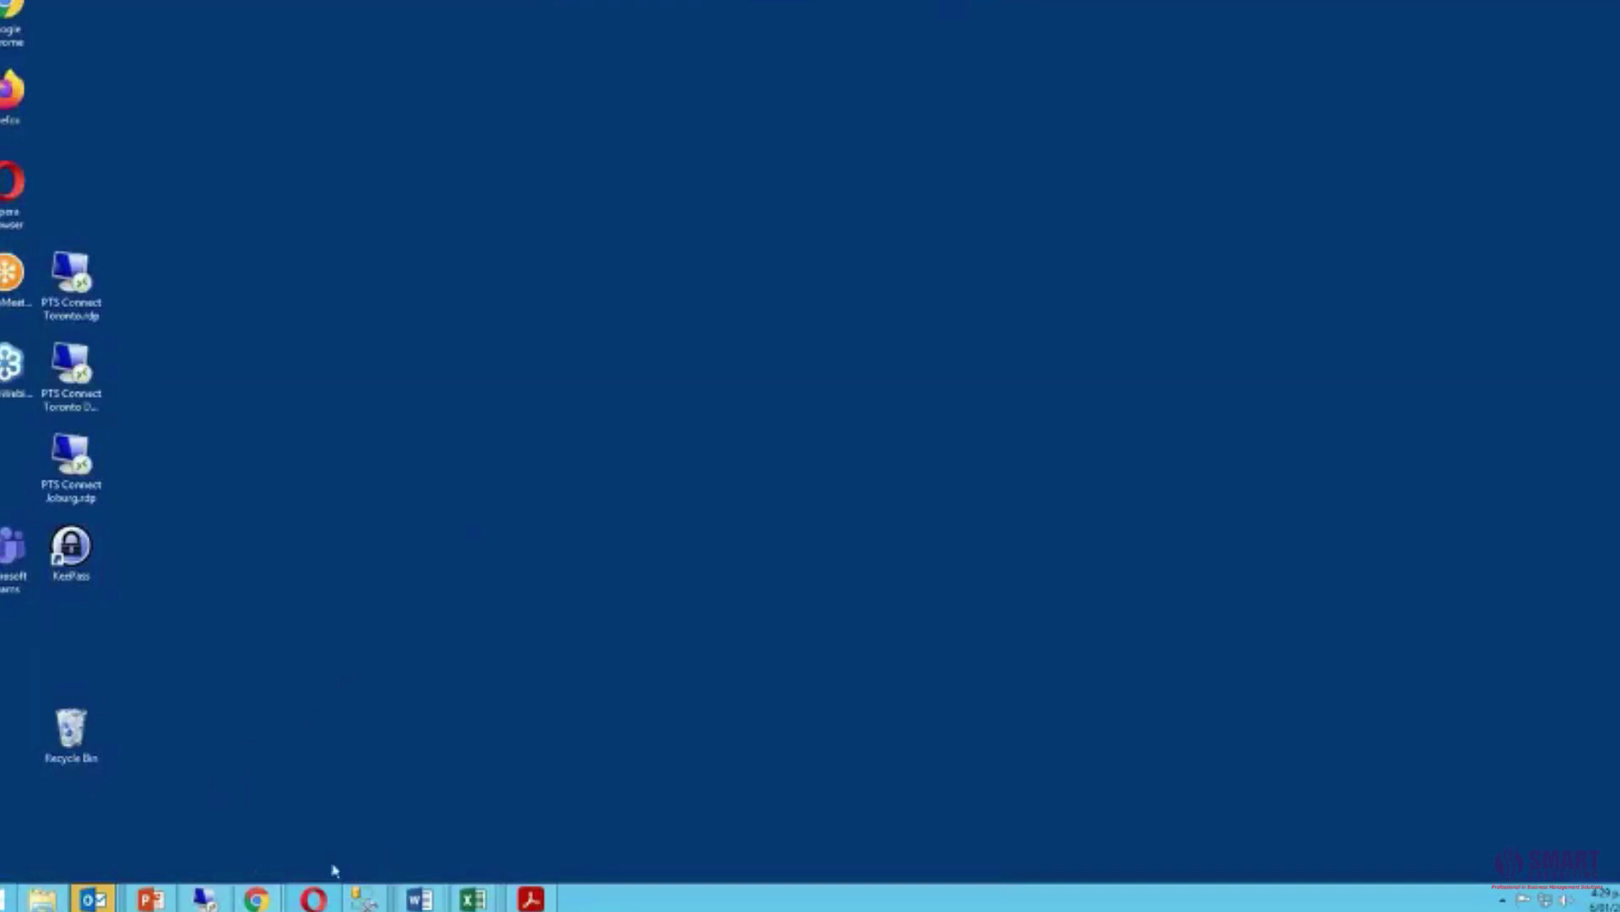
Open the Sage 300 PW Approval Console and select the Singapore conference requisition.
mouse_move(205, 898)
left_click(206, 741)
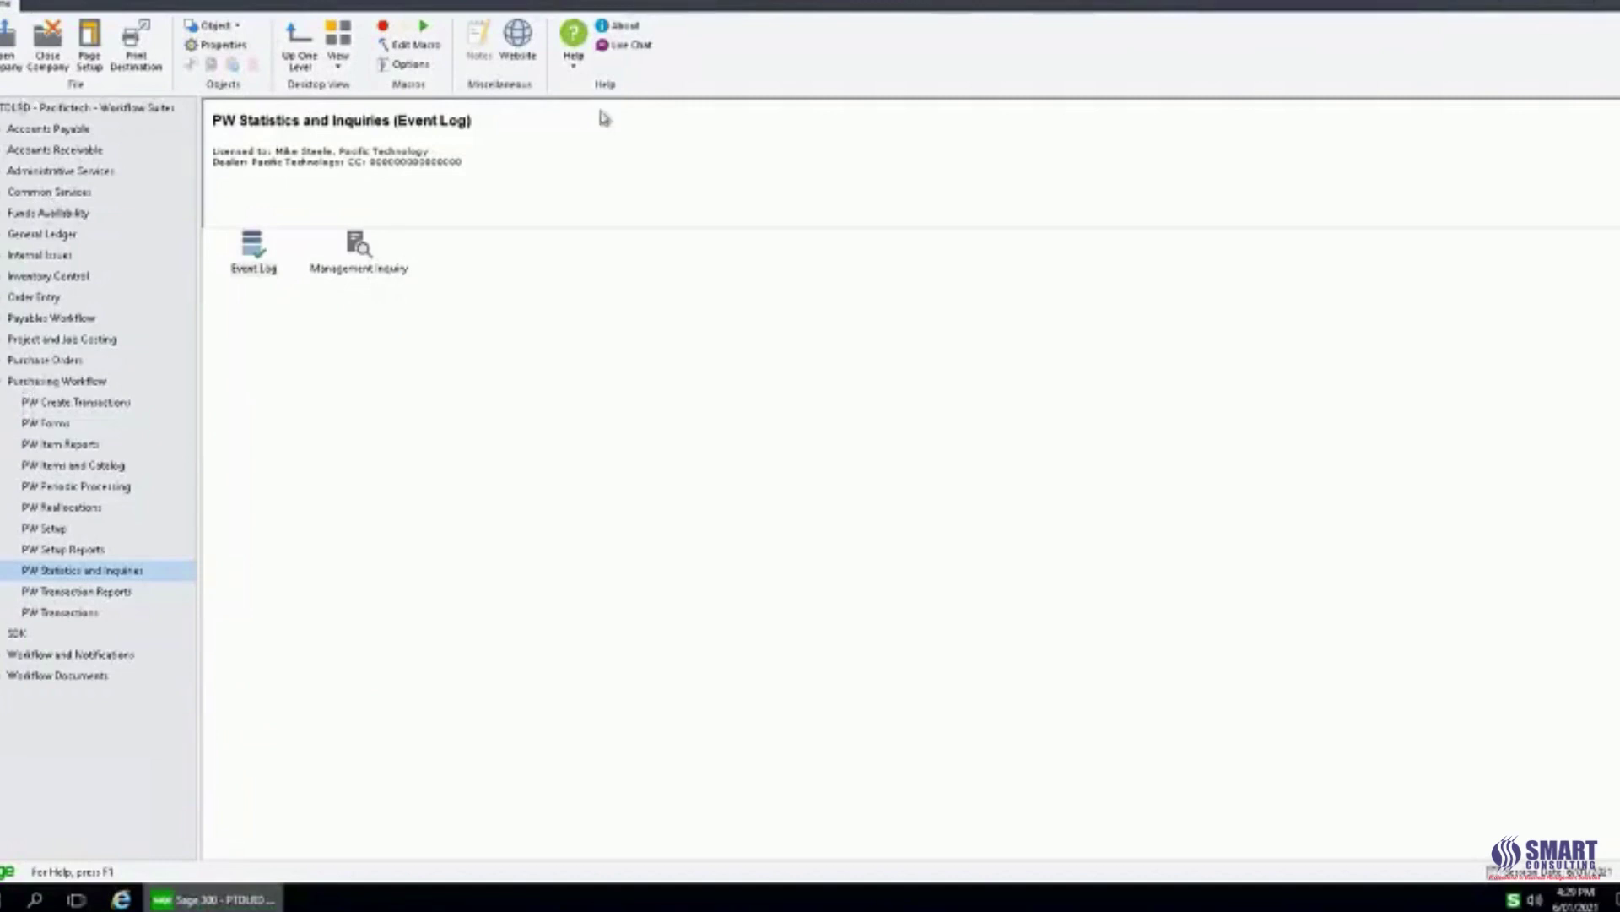
left_click(93, 613)
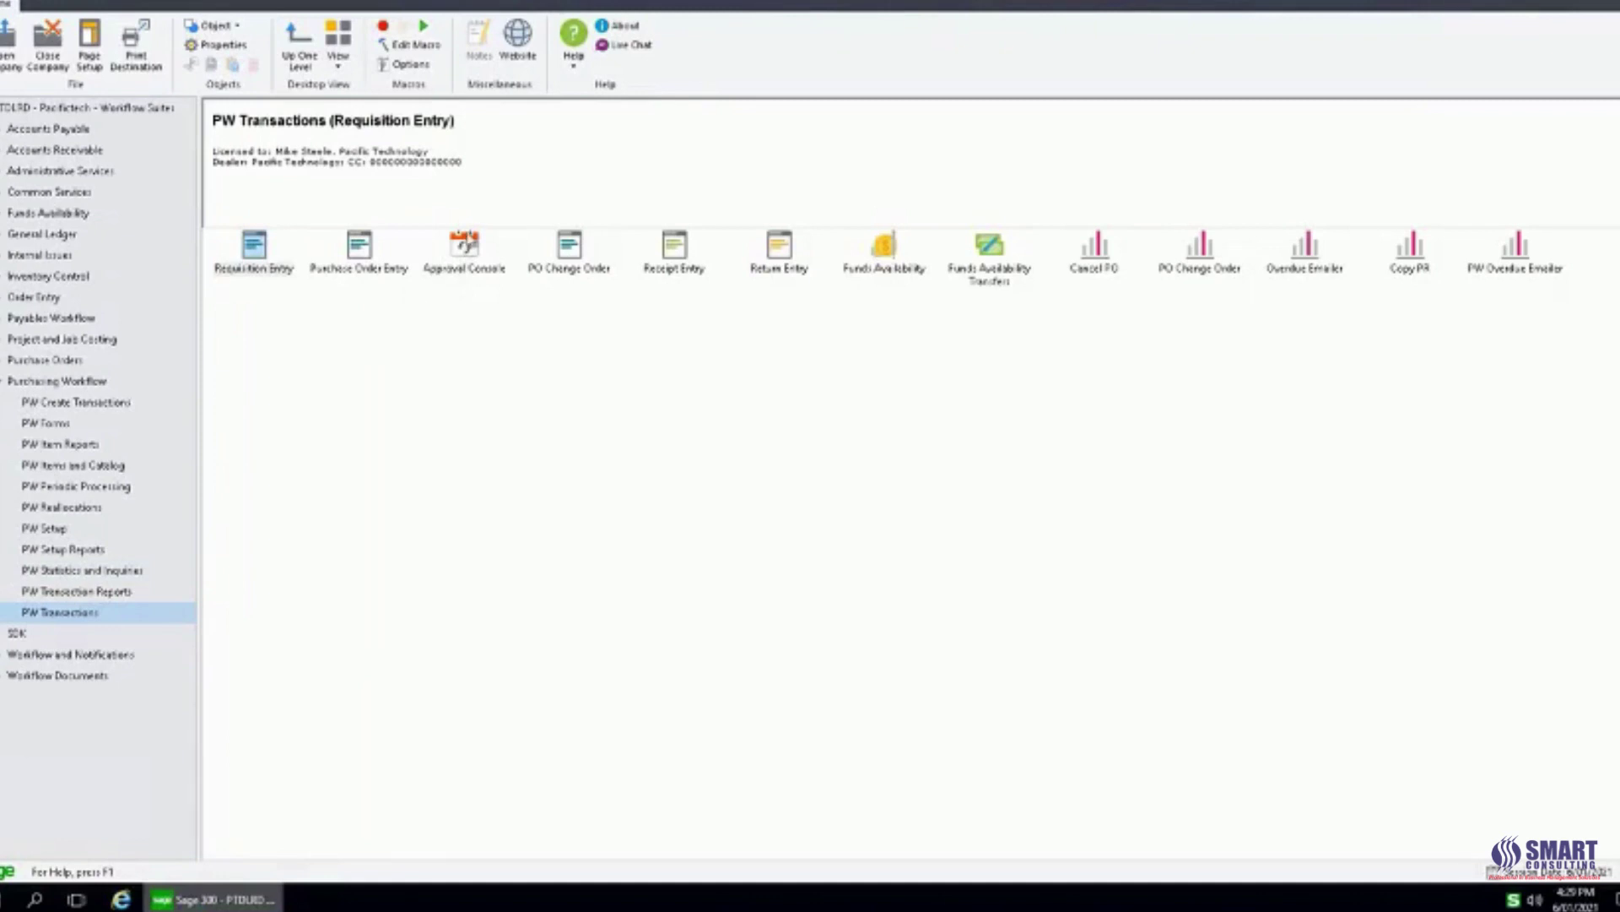
double_click(466, 248)
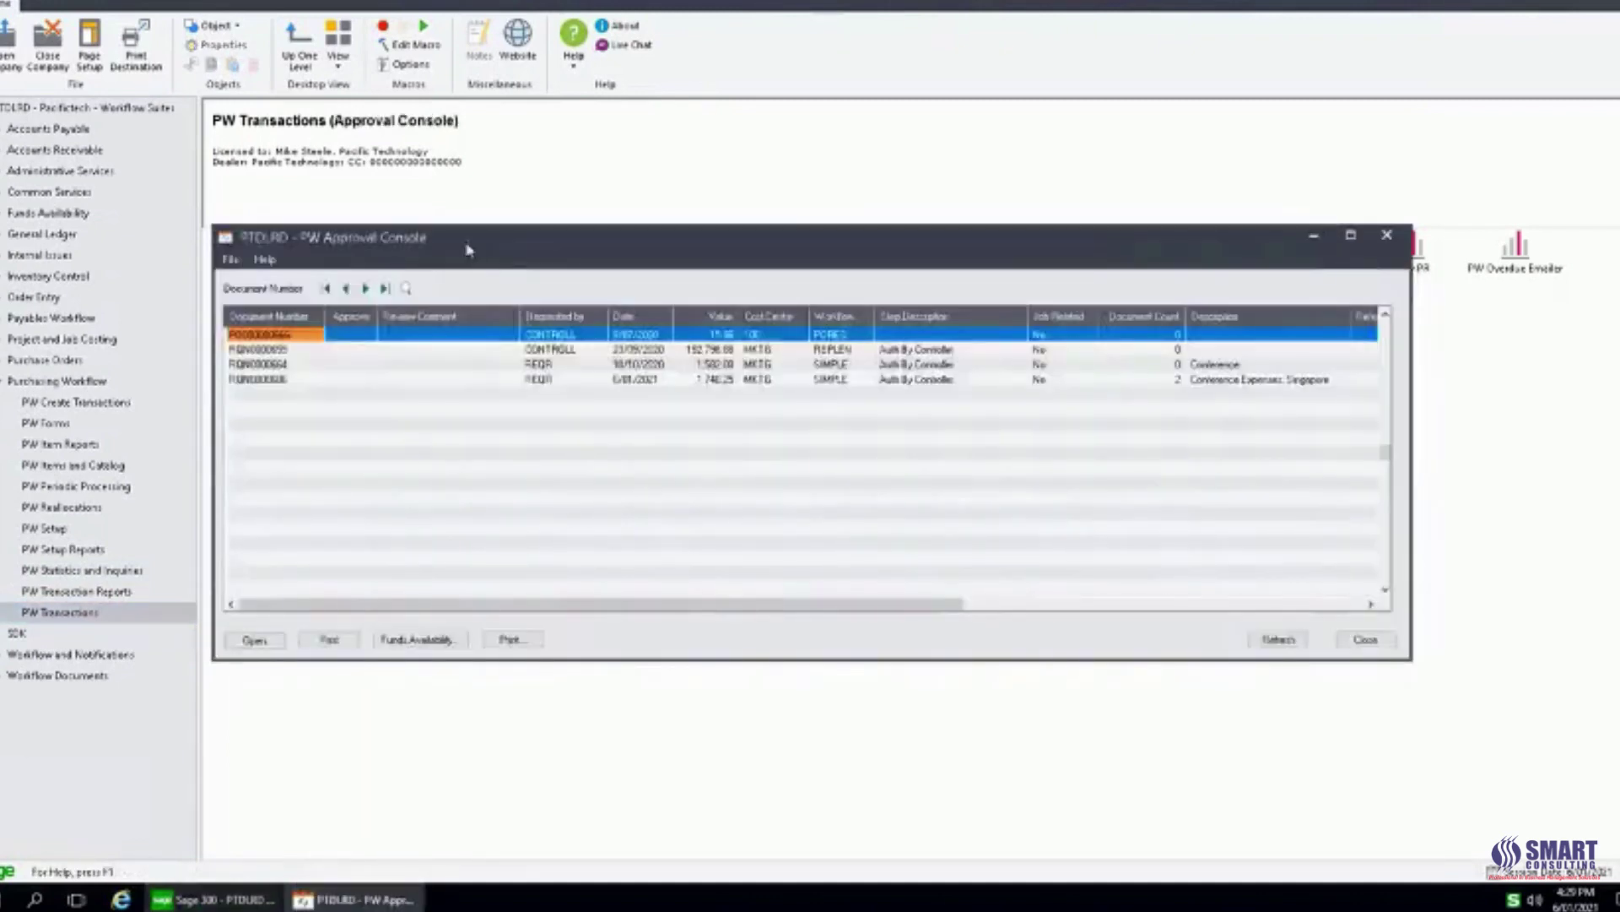
left_click_drag(479, 244, 428, 178)
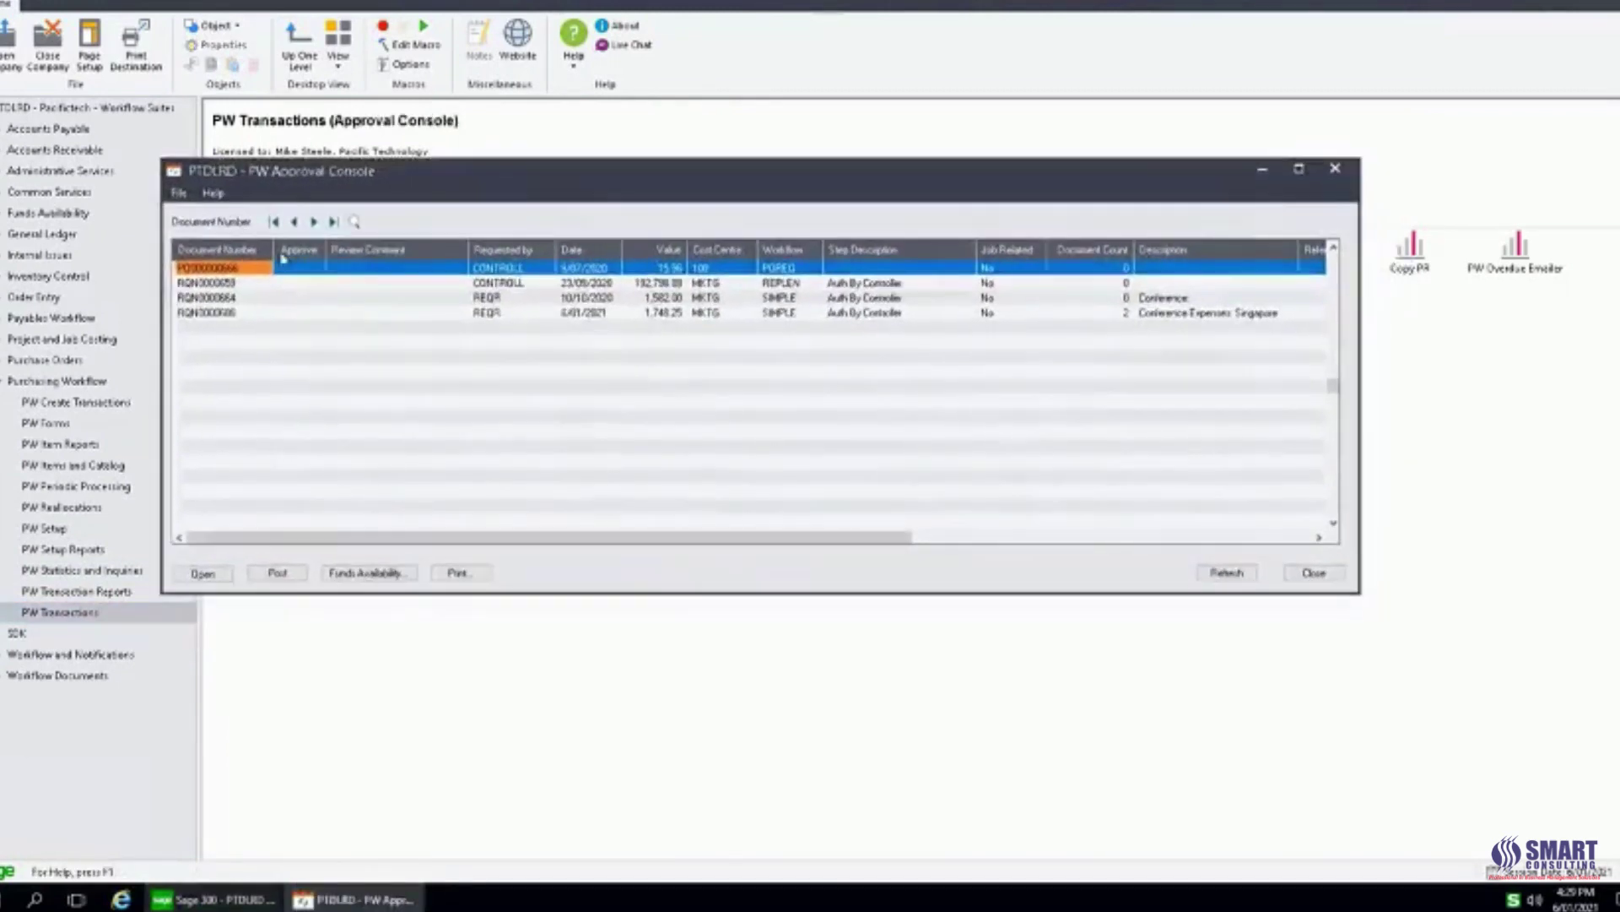
left_click(245, 283)
left_click(245, 312)
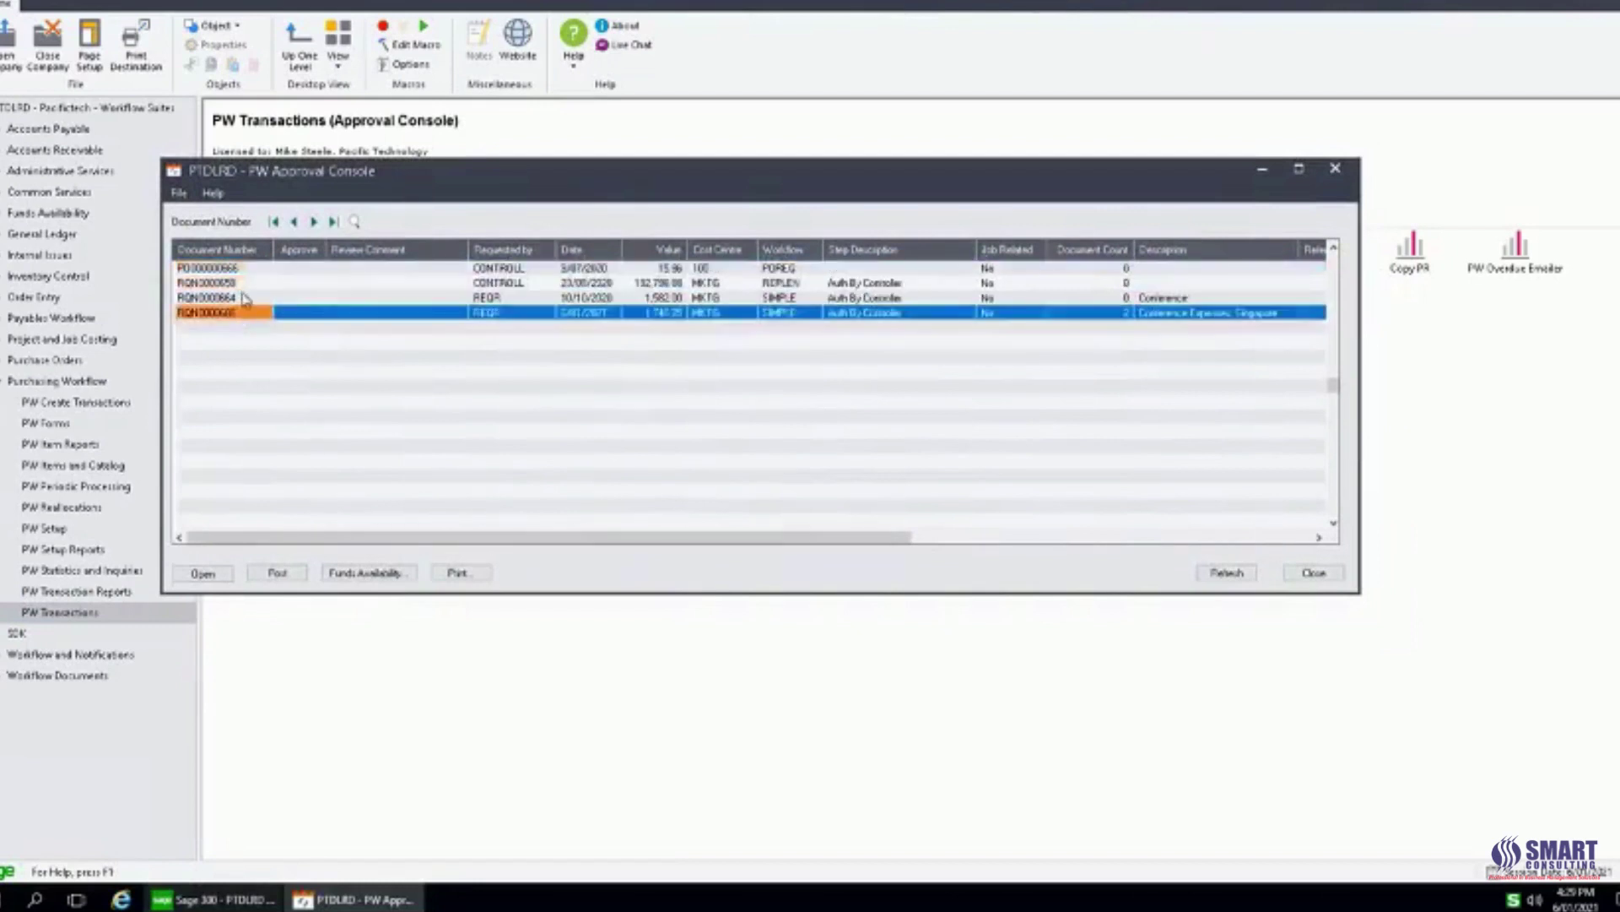
left_click(246, 271)
left_click(244, 314)
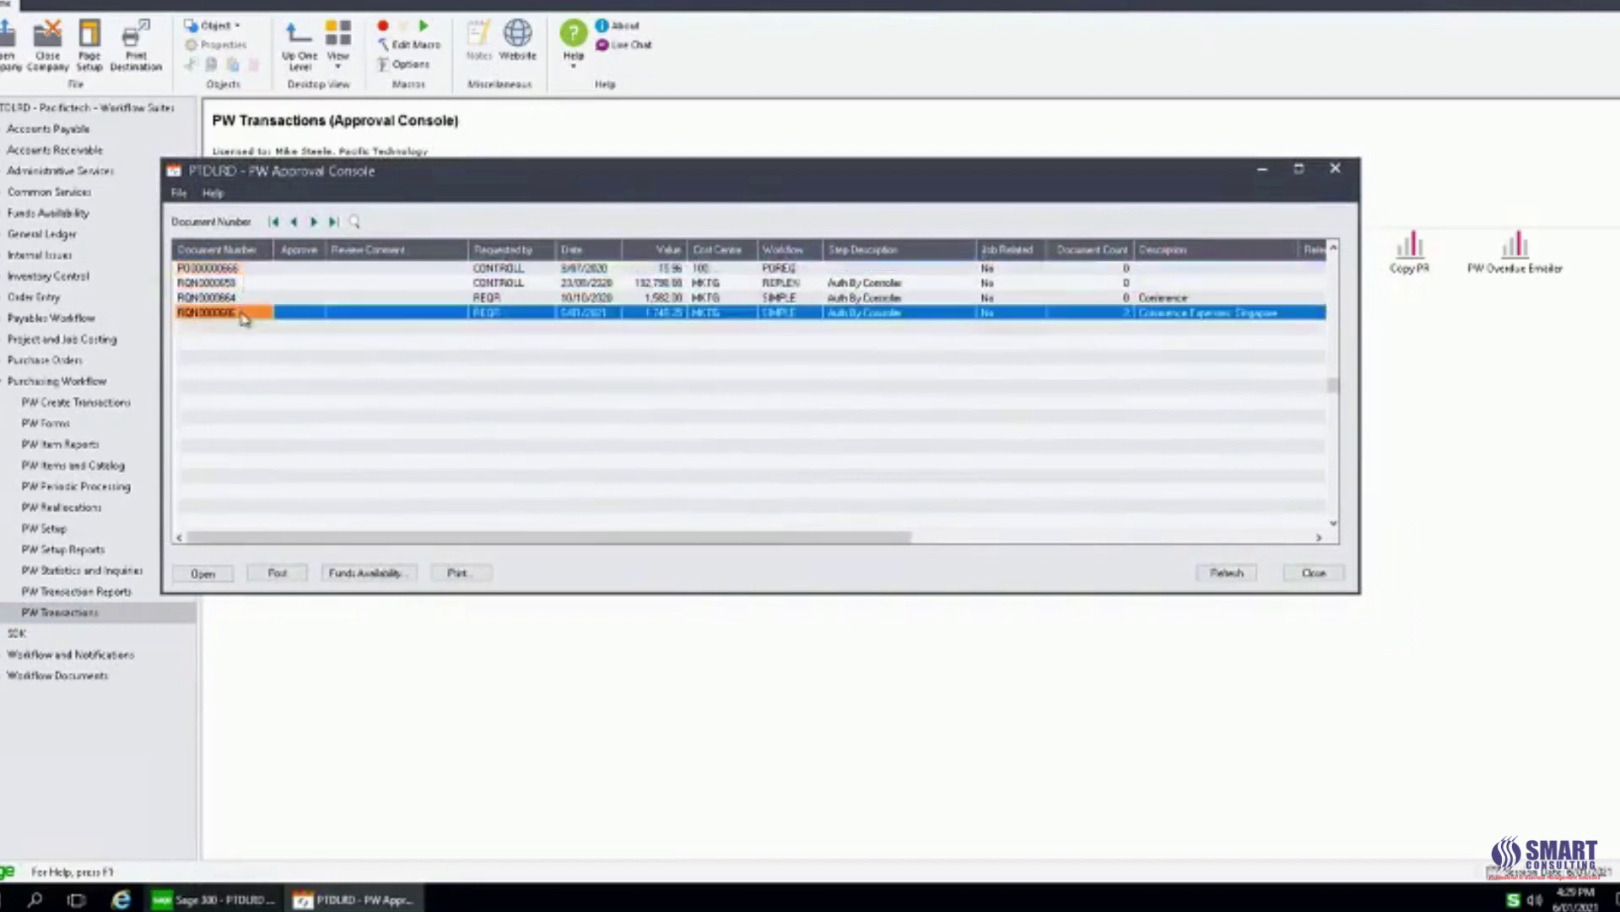
left_click_drag(1360, 227, 1551, 223)
left_click_drag(1248, 171, 1183, 165)
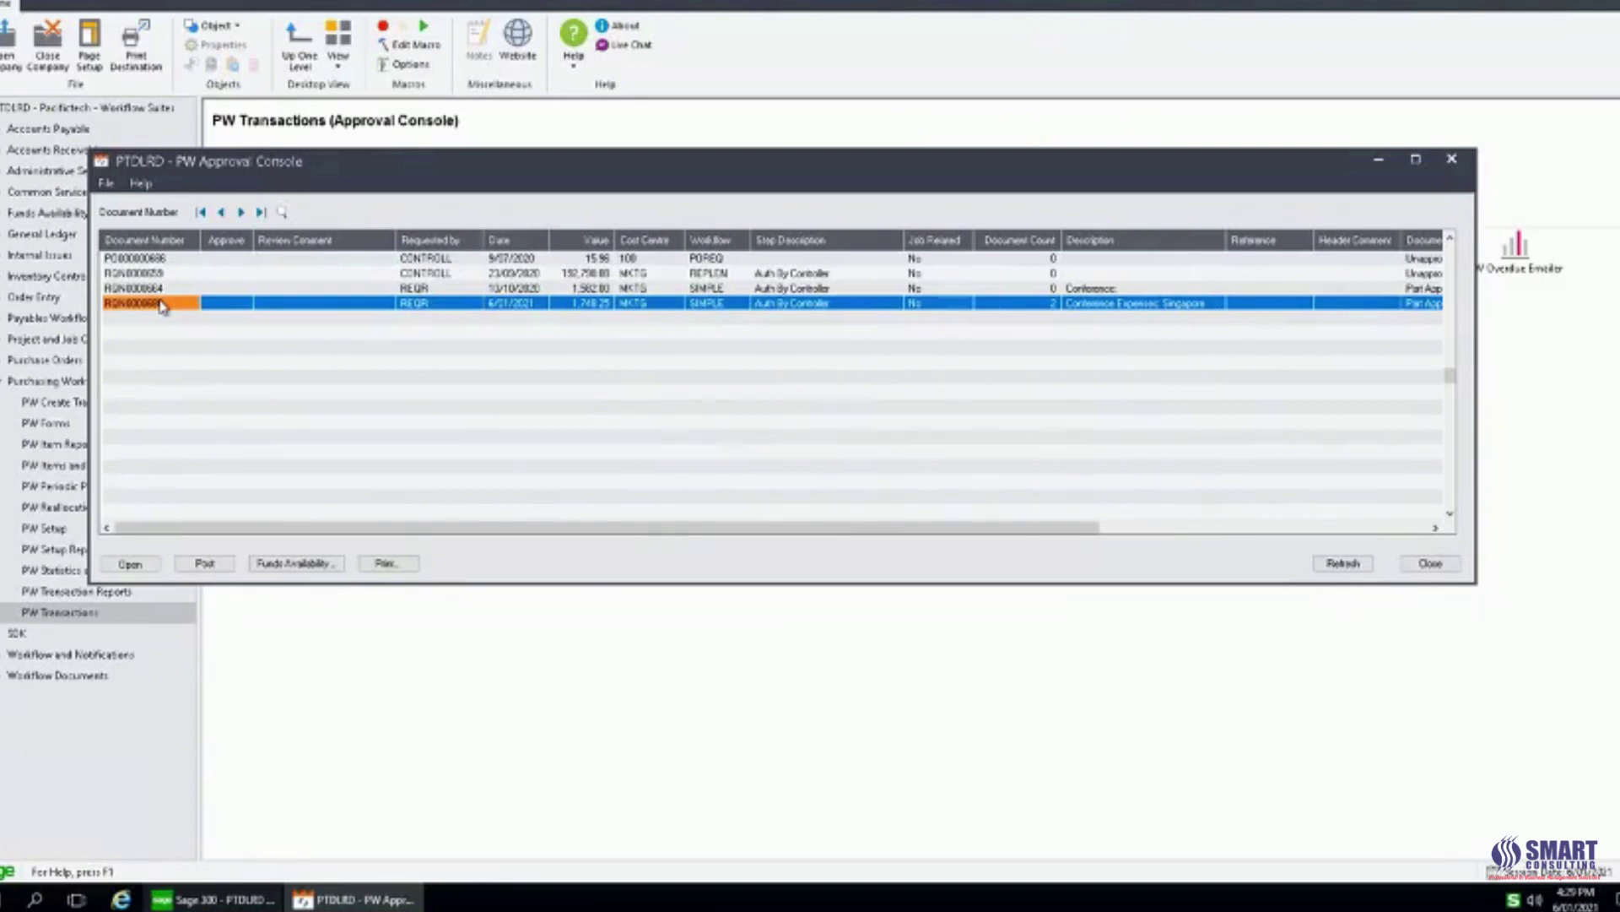
Review the Singapore requisition's vendor quote PDF, workflow events and line items, then close it.
double_click(184, 302)
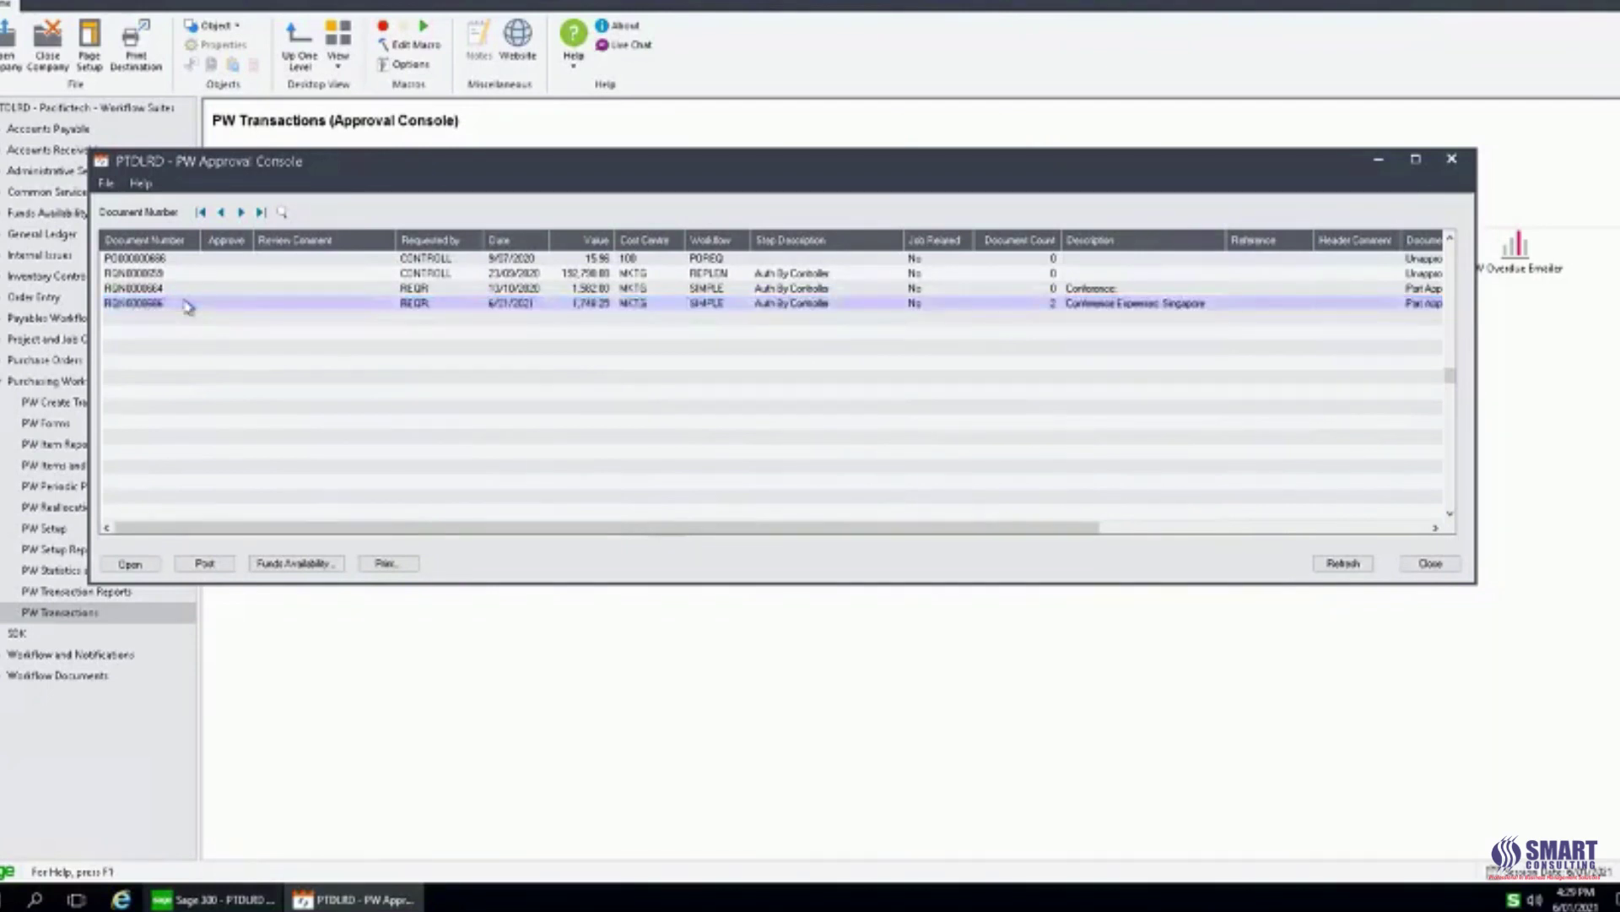
left_click(437, 301)
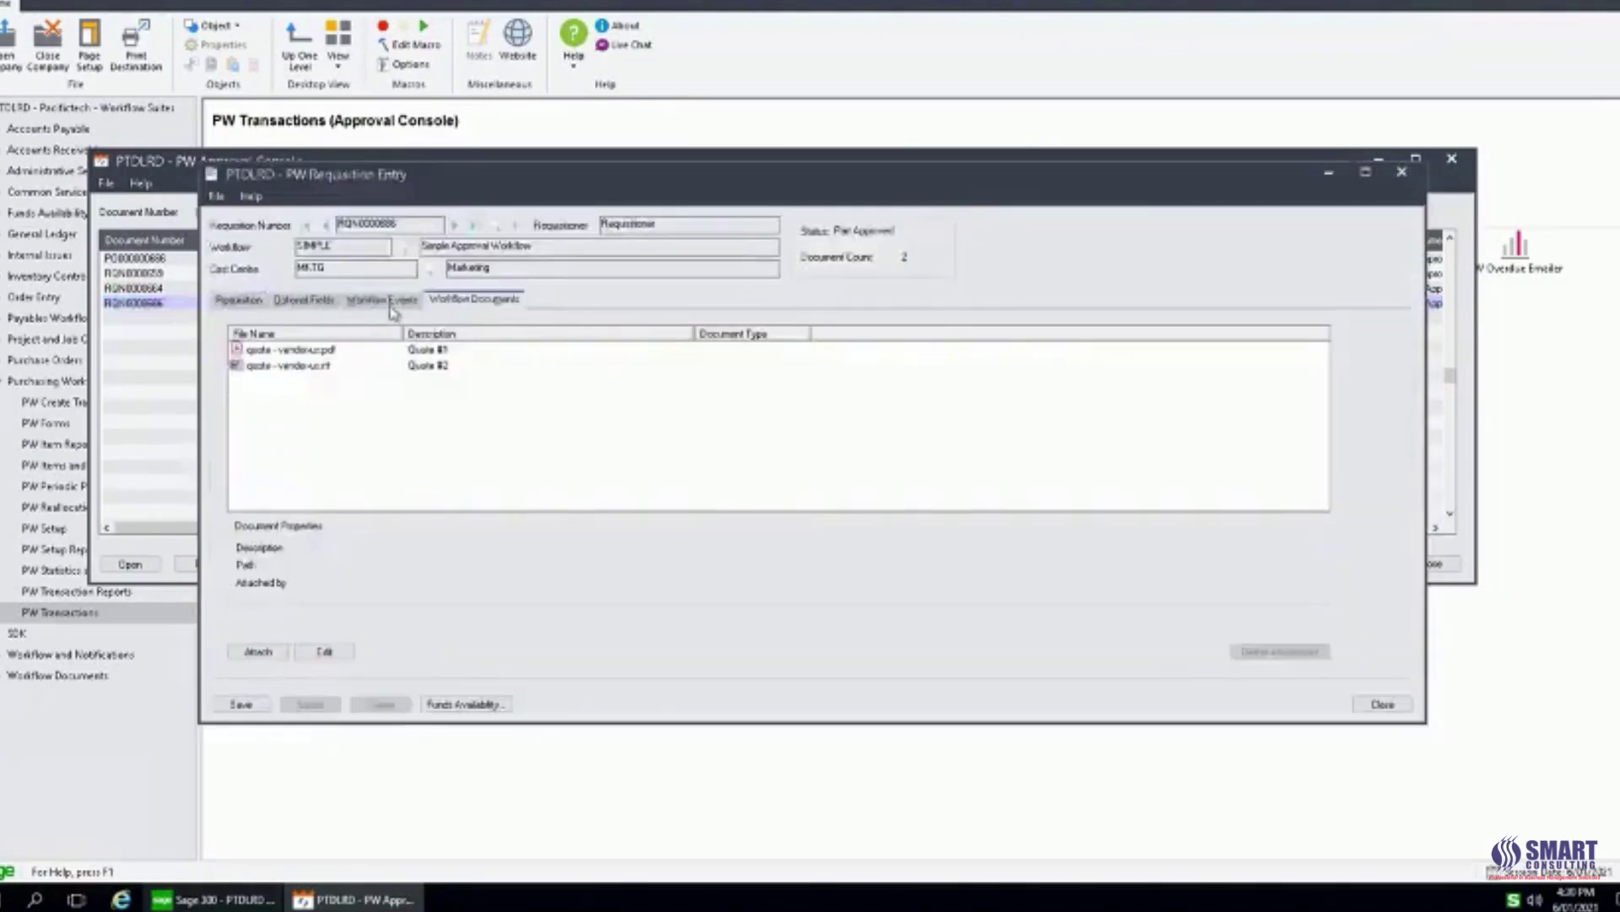
double_click(287, 350)
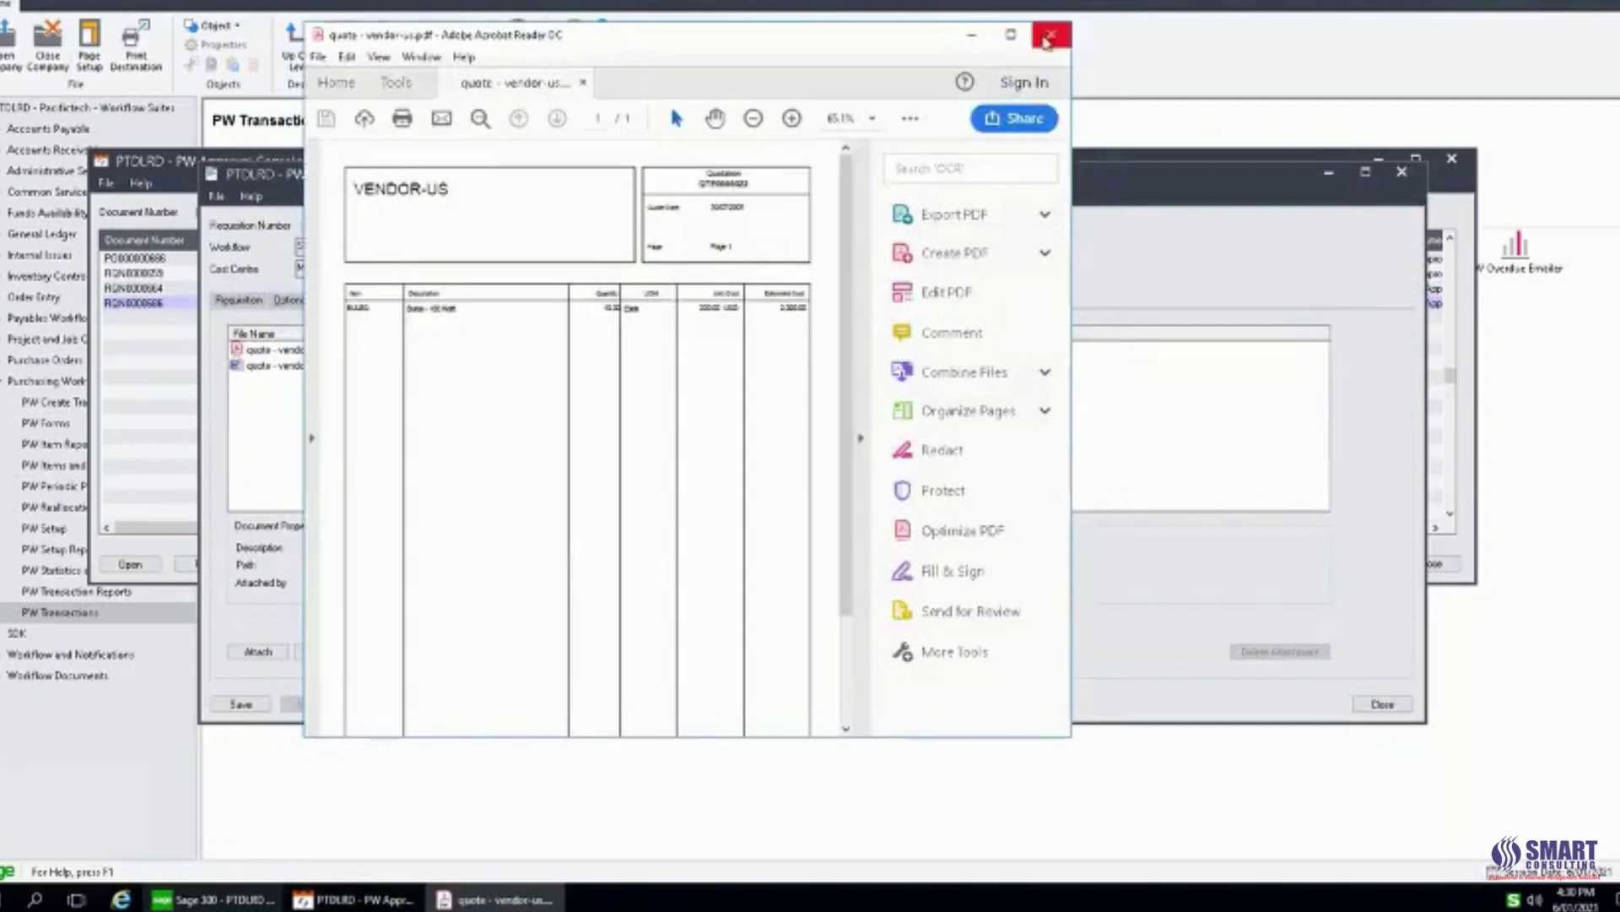
left_click(1047, 38)
left_click(407, 305)
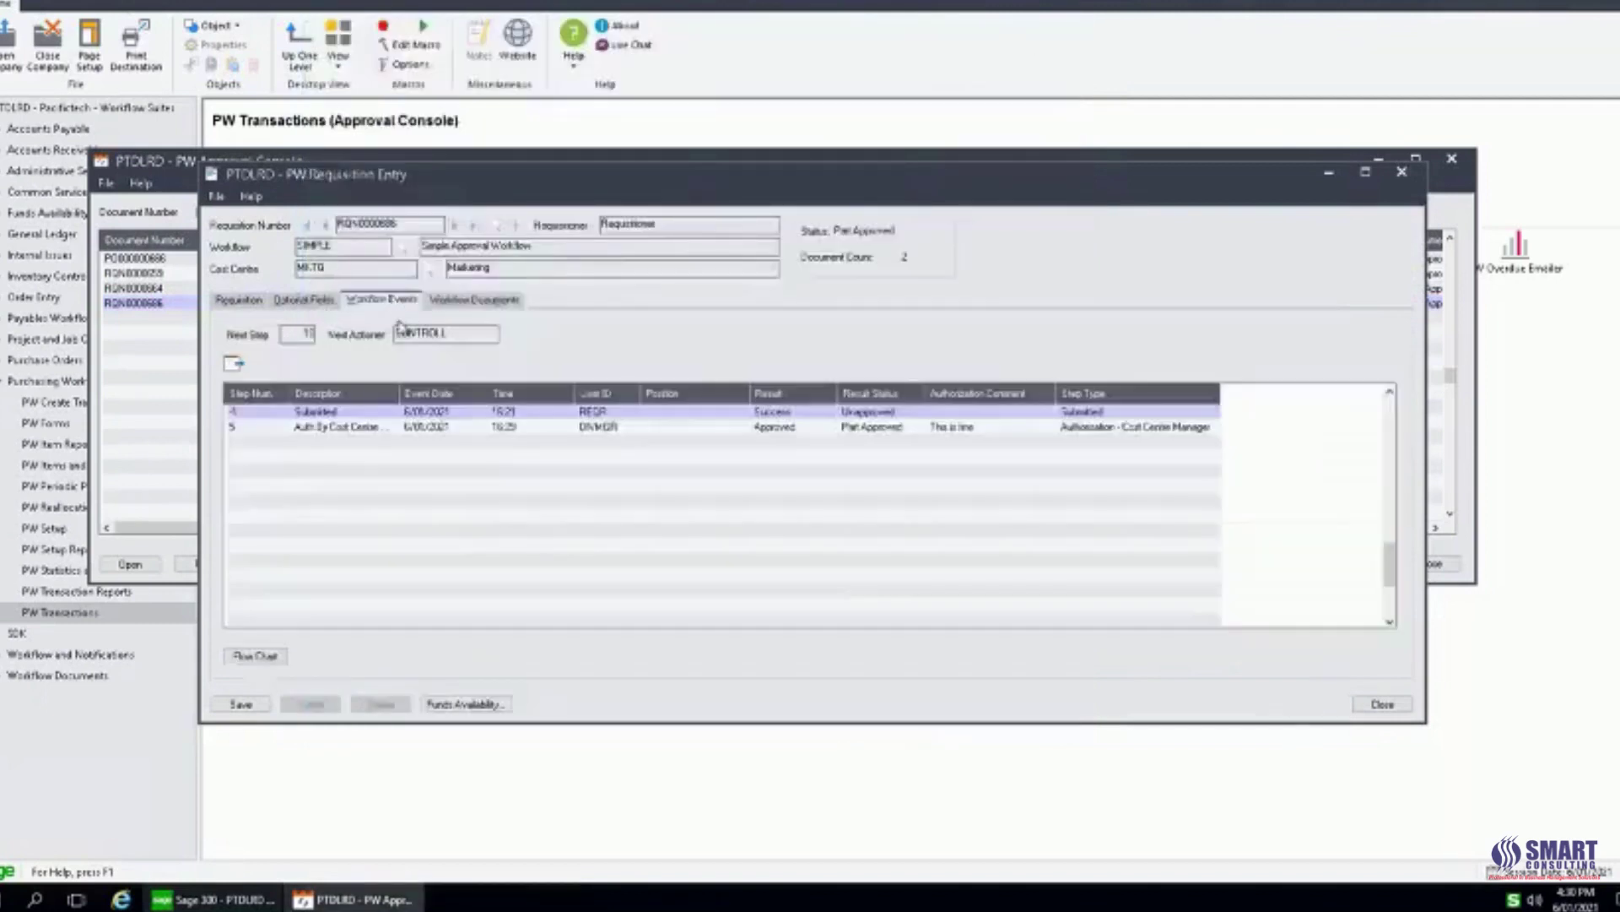
left_click(879, 432)
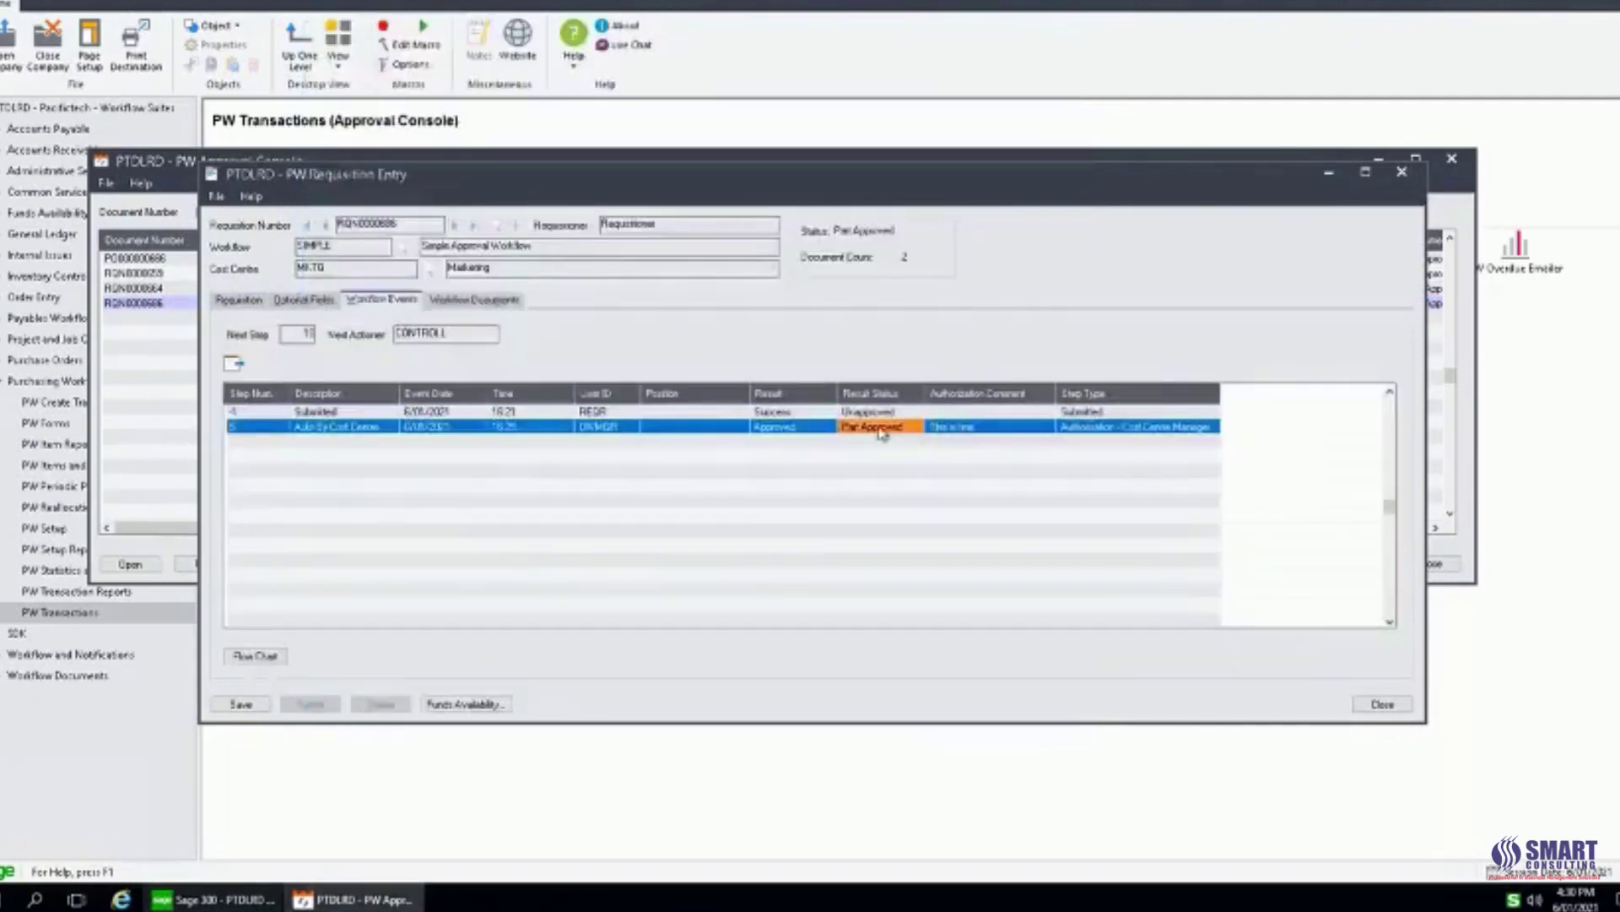
left_click(962, 426)
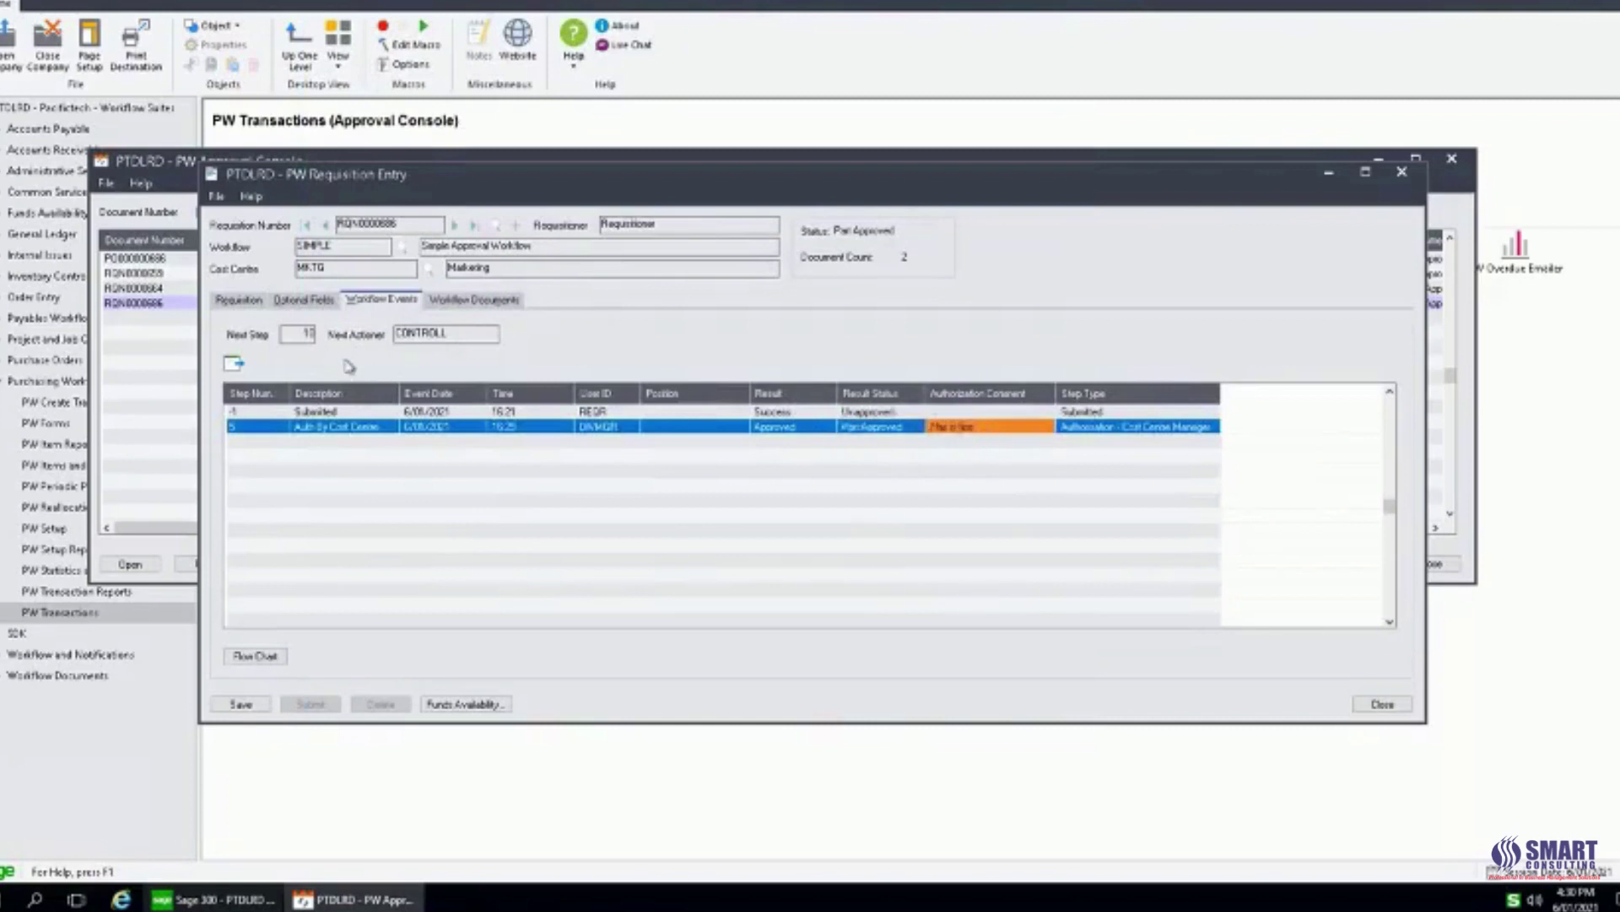
left_click(246, 302)
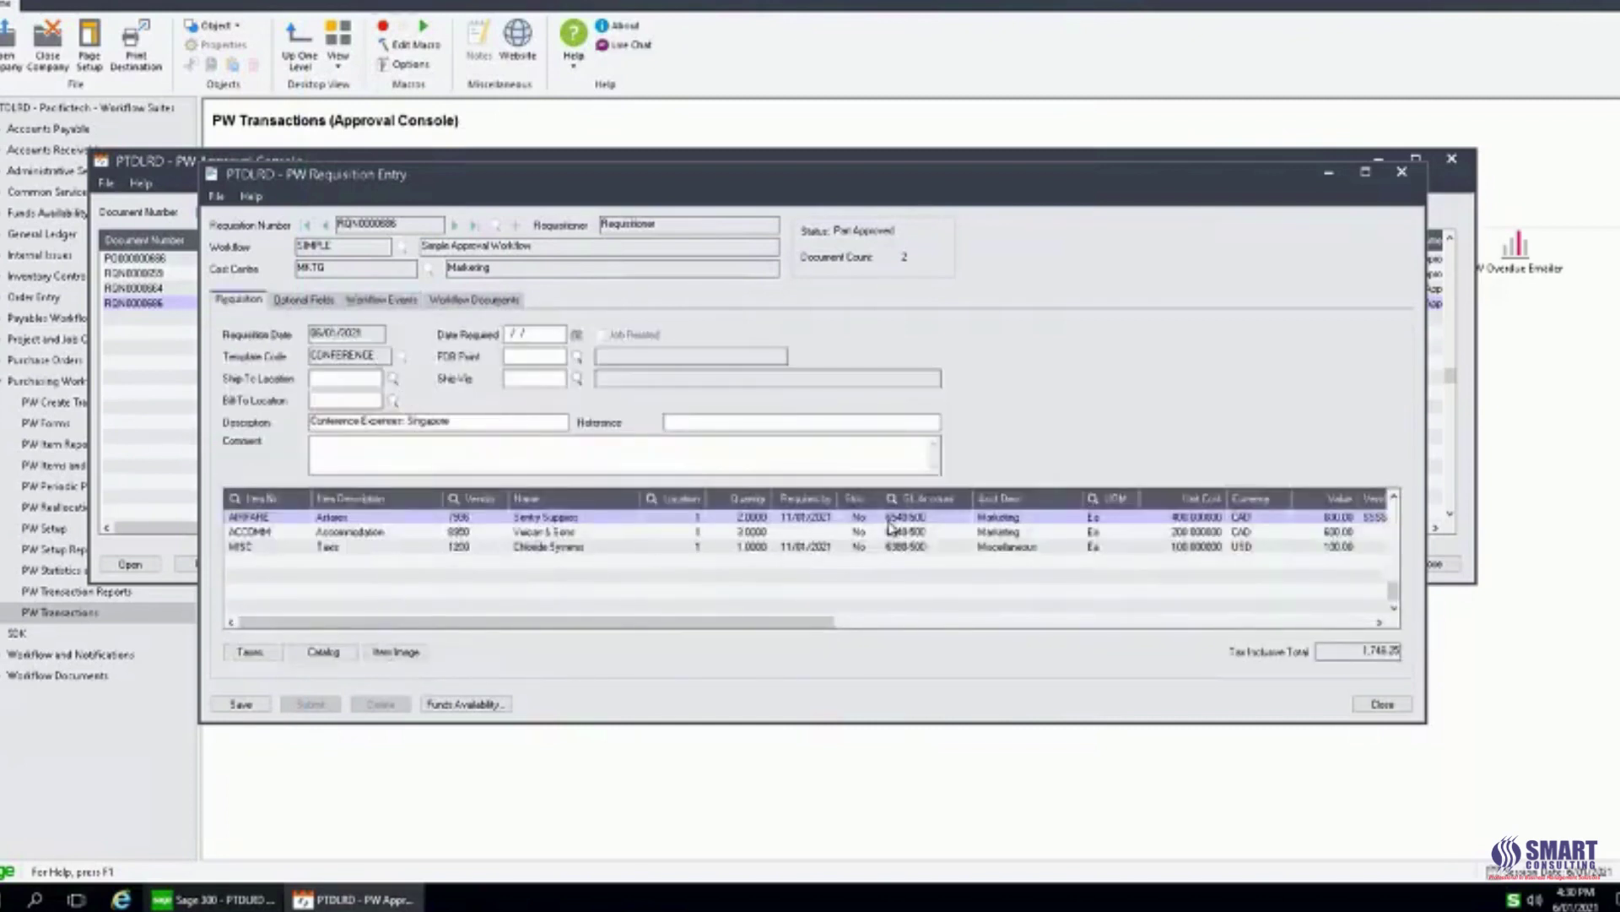
left_click(1385, 705)
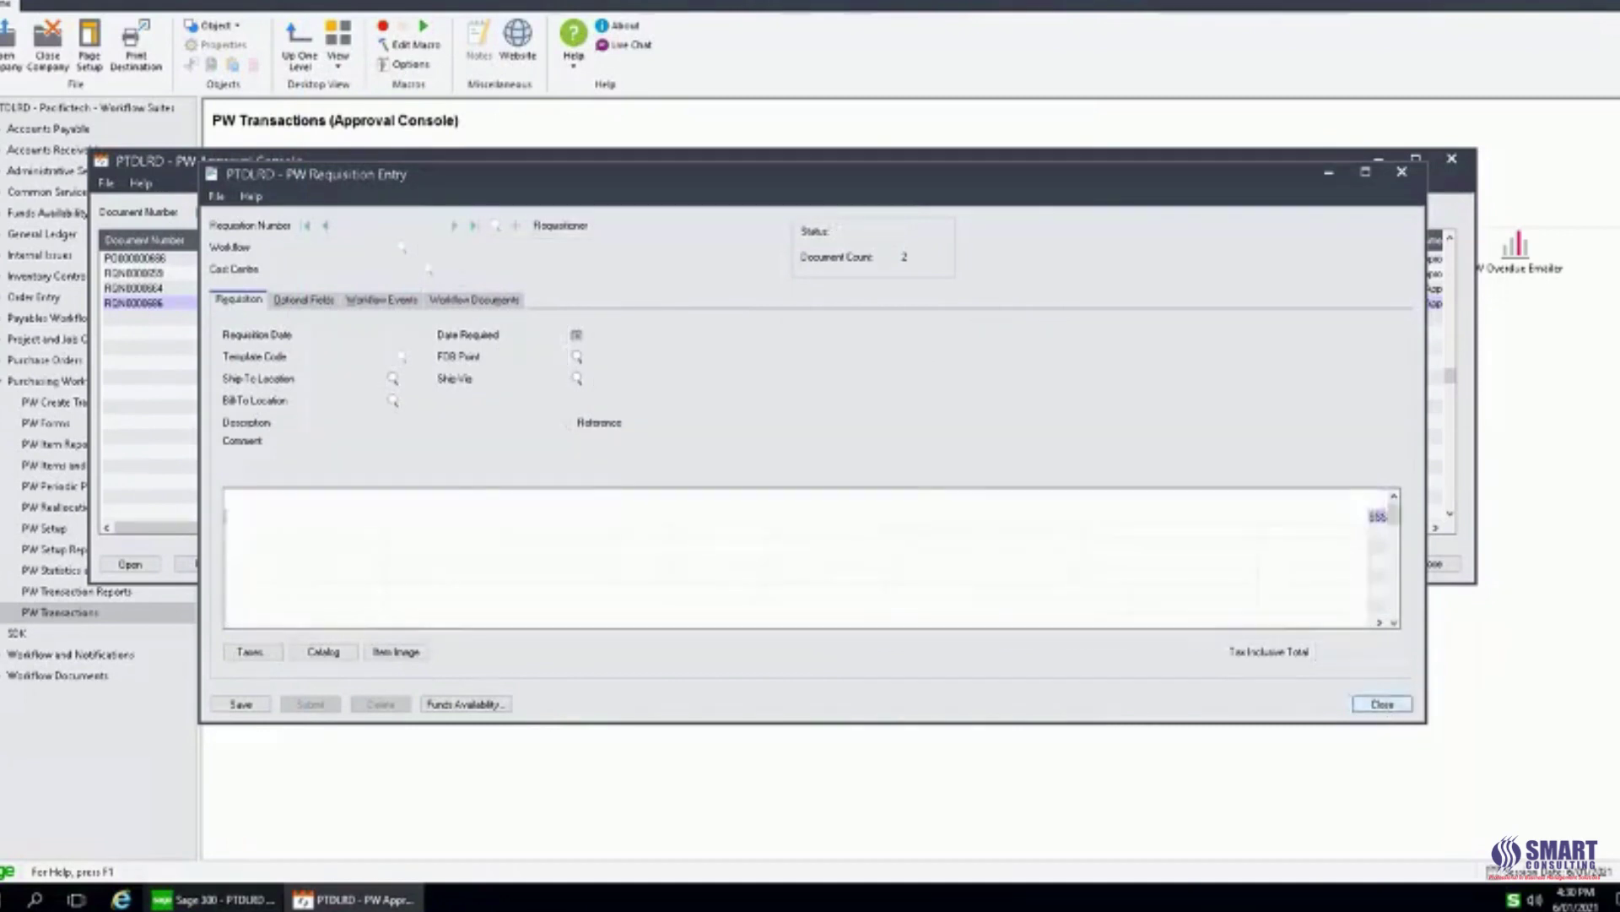
Check funds, approve the Singapore requisition with comment 'I think this is OK', and post.
left_click(295, 564)
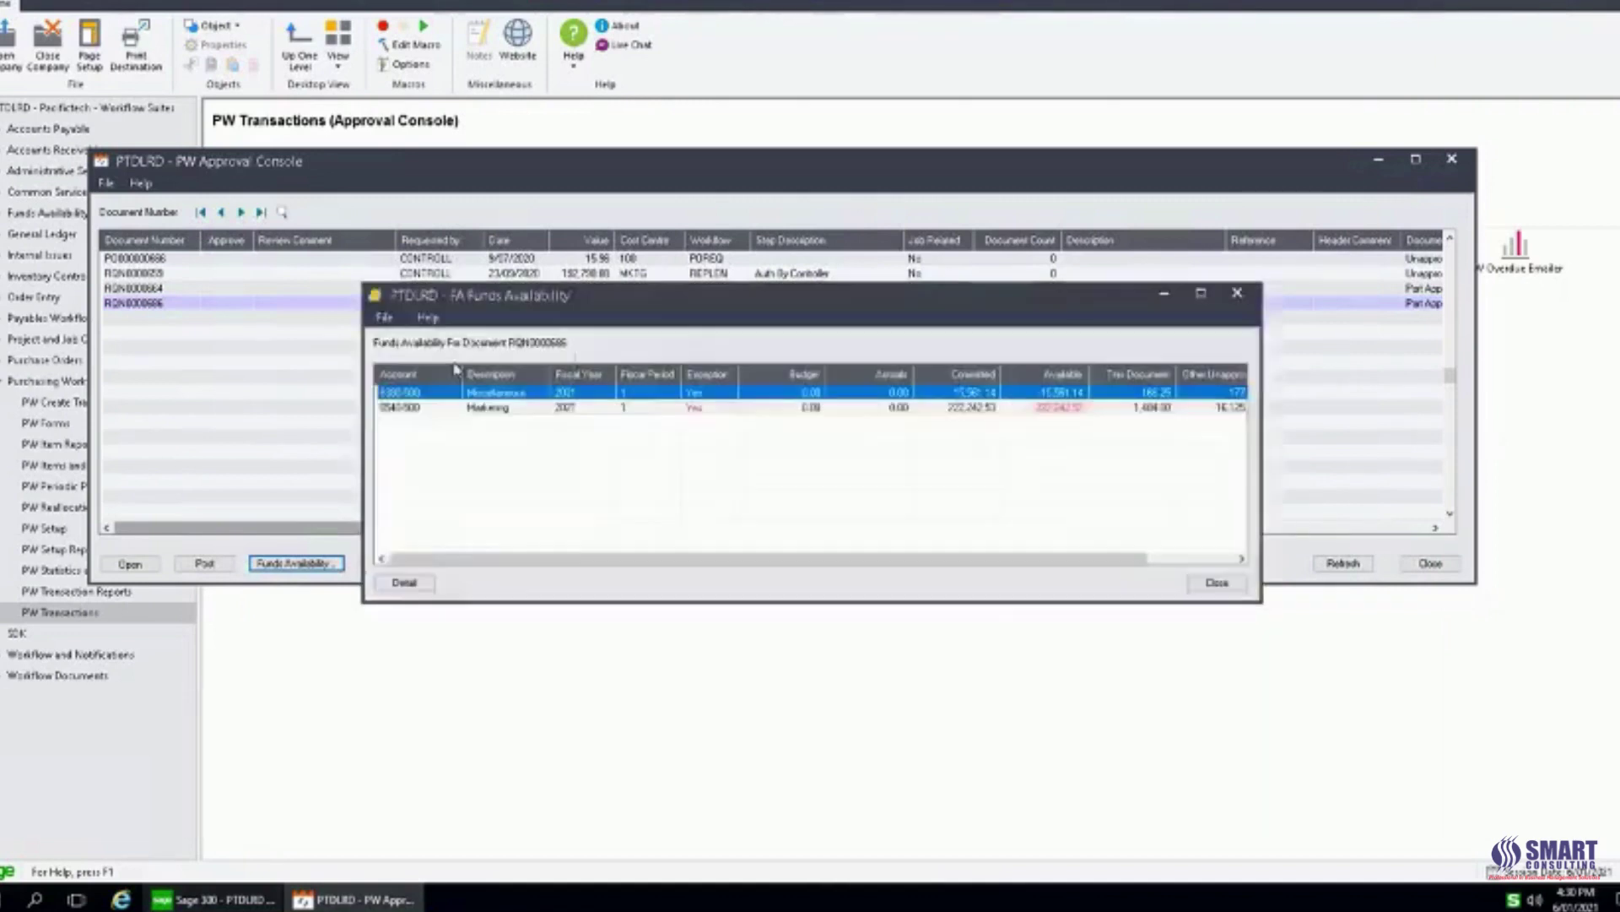
left_click(1234, 581)
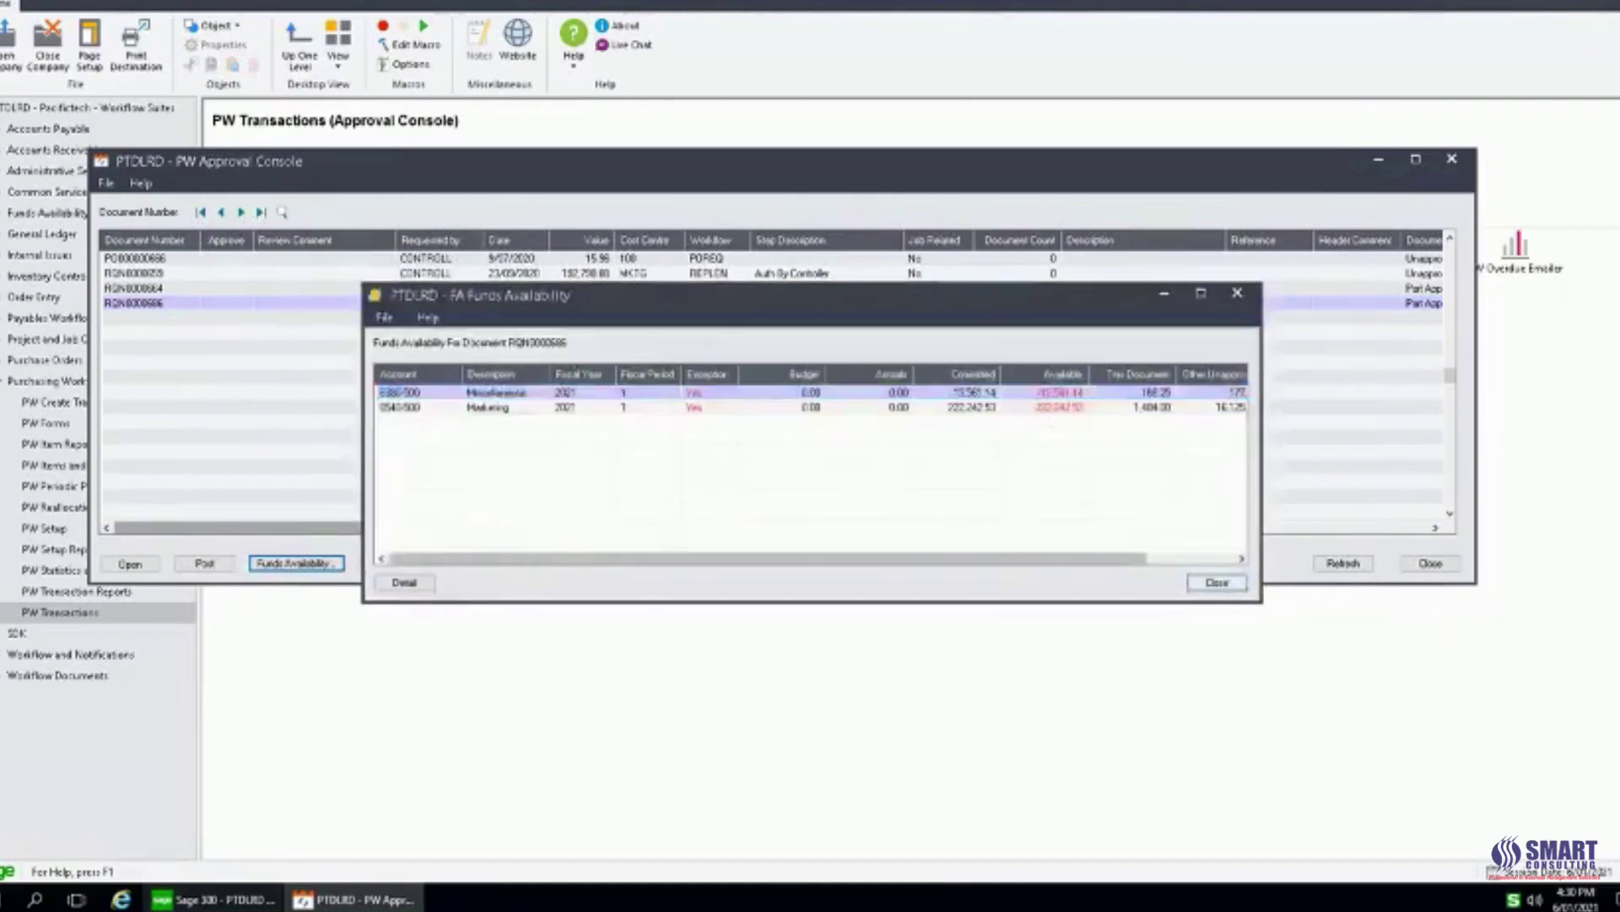
double_click(230, 306)
double_click(294, 304)
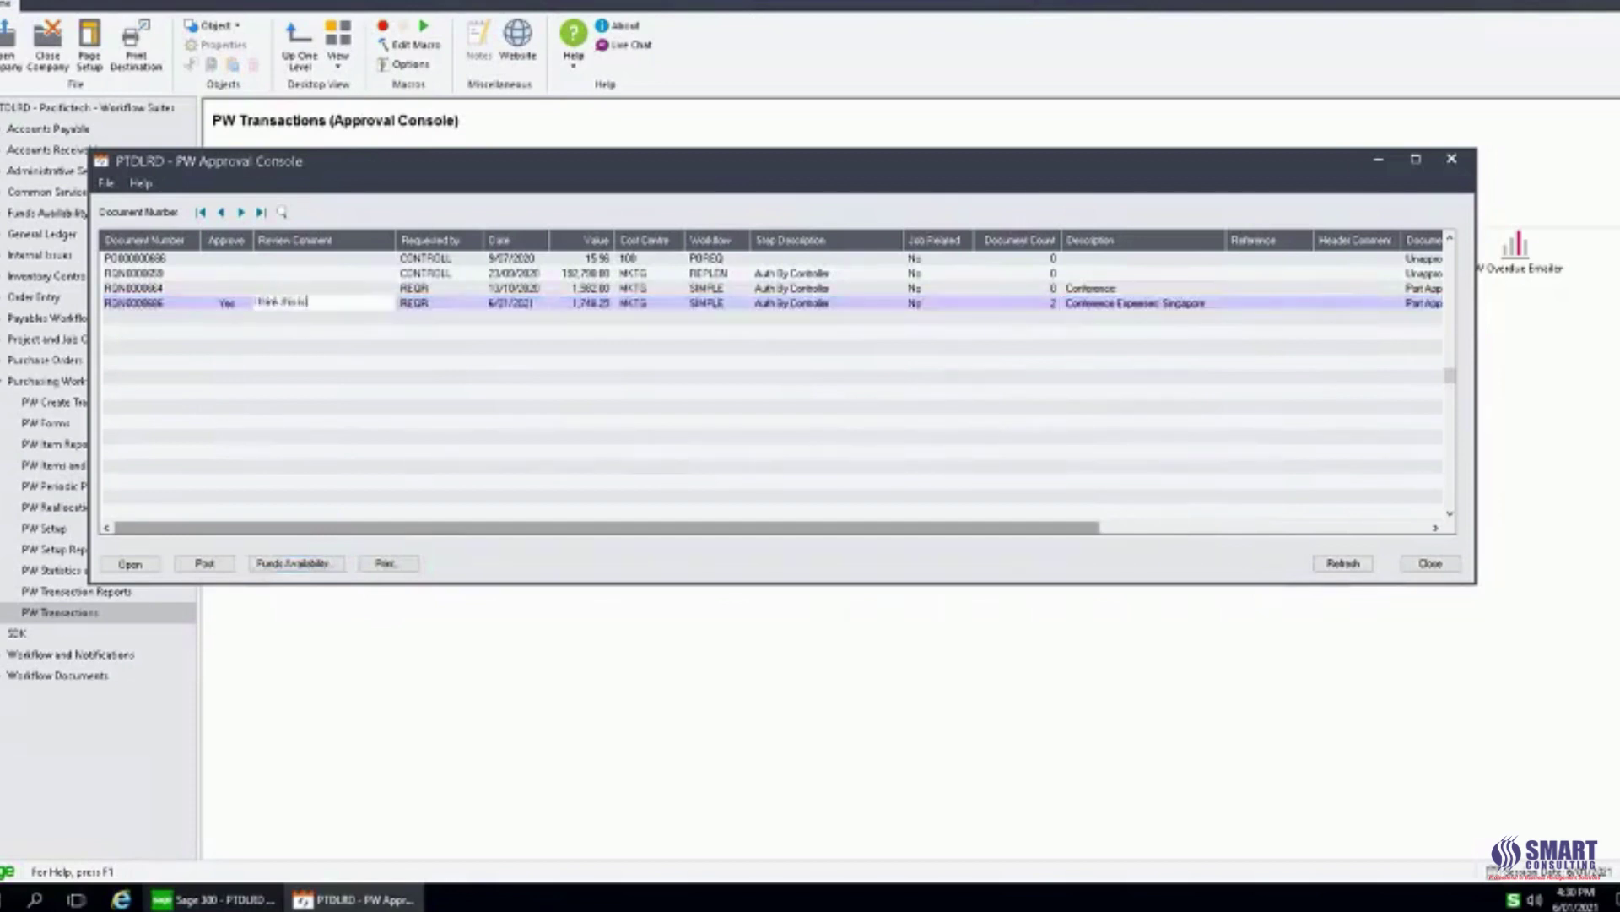
left_click(203, 564)
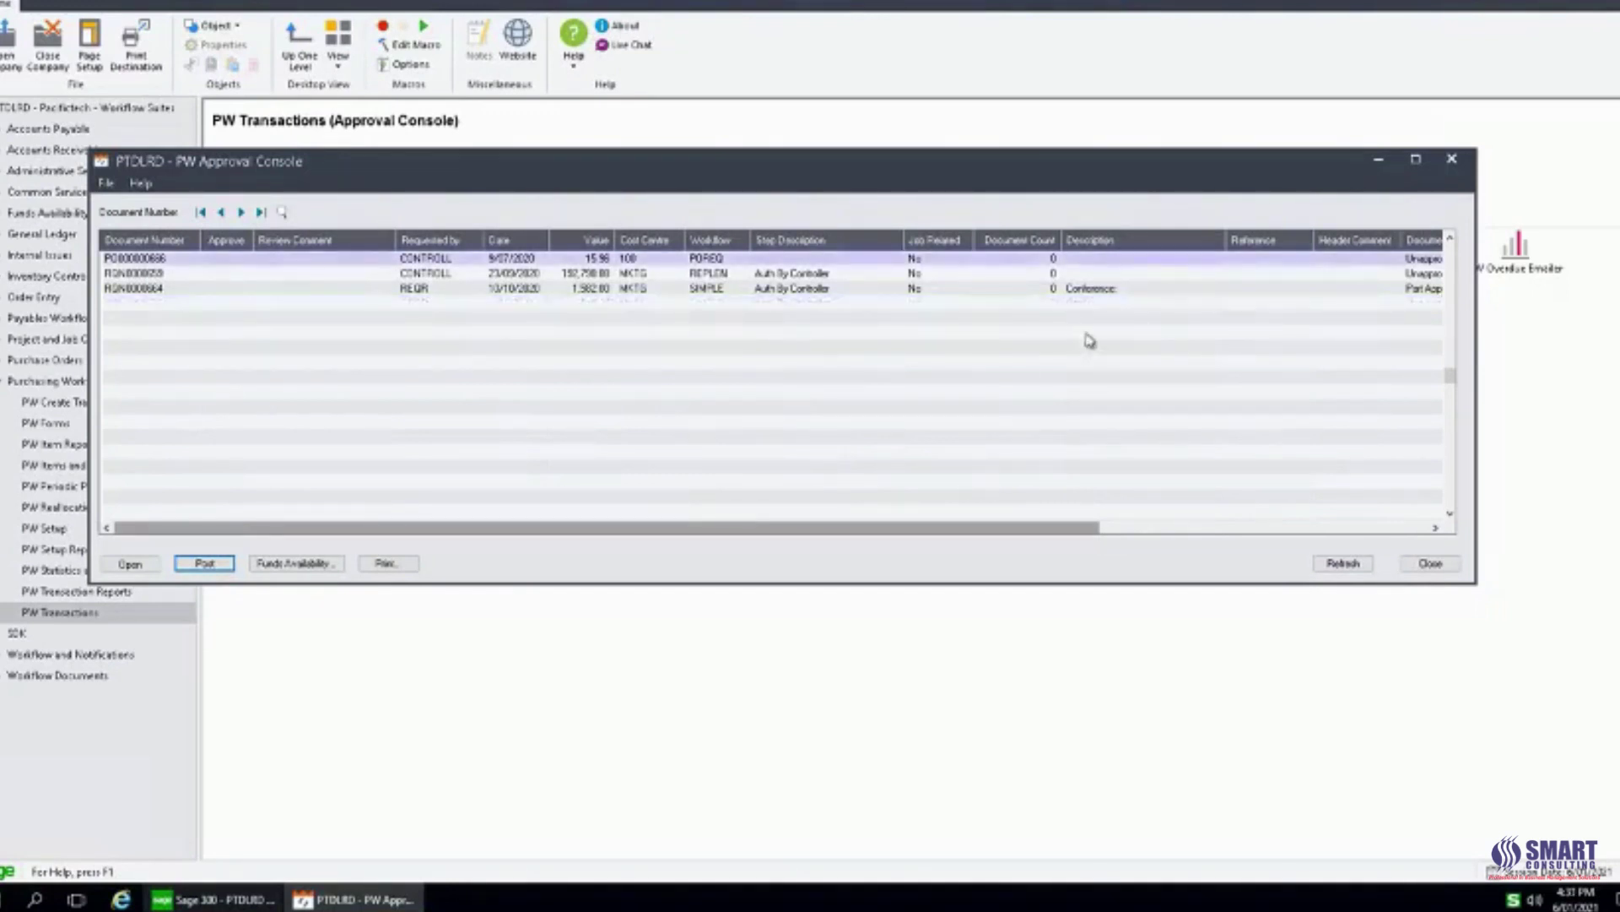
Close the Approval Console and open PW Management Inquiry filtered to Completed documents.
left_click(1452, 160)
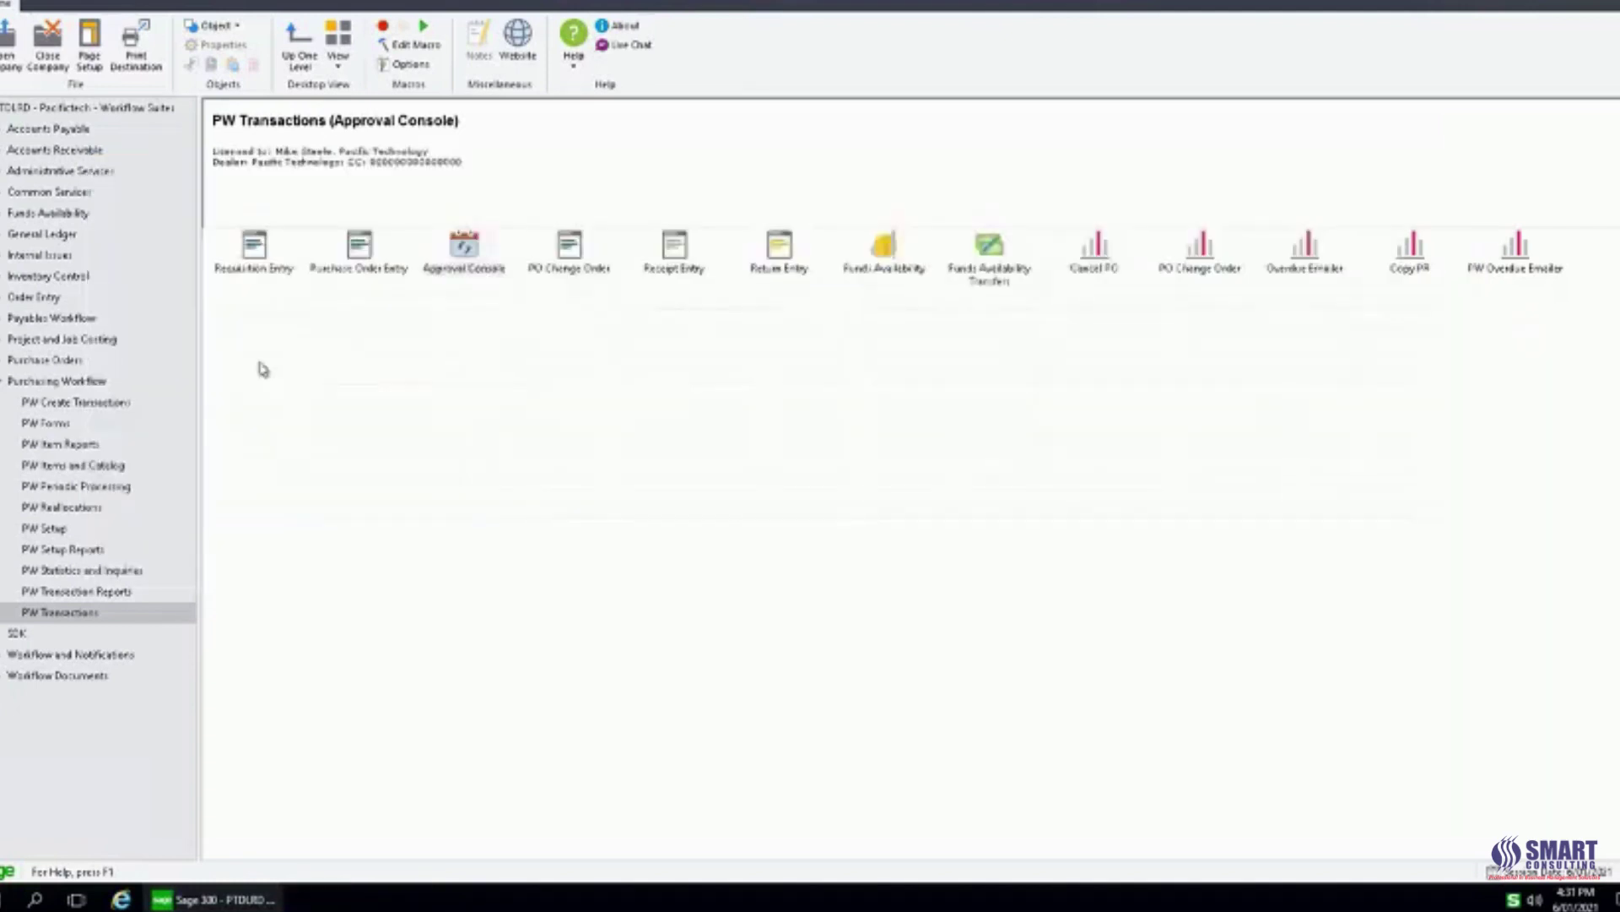
left_click(85, 571)
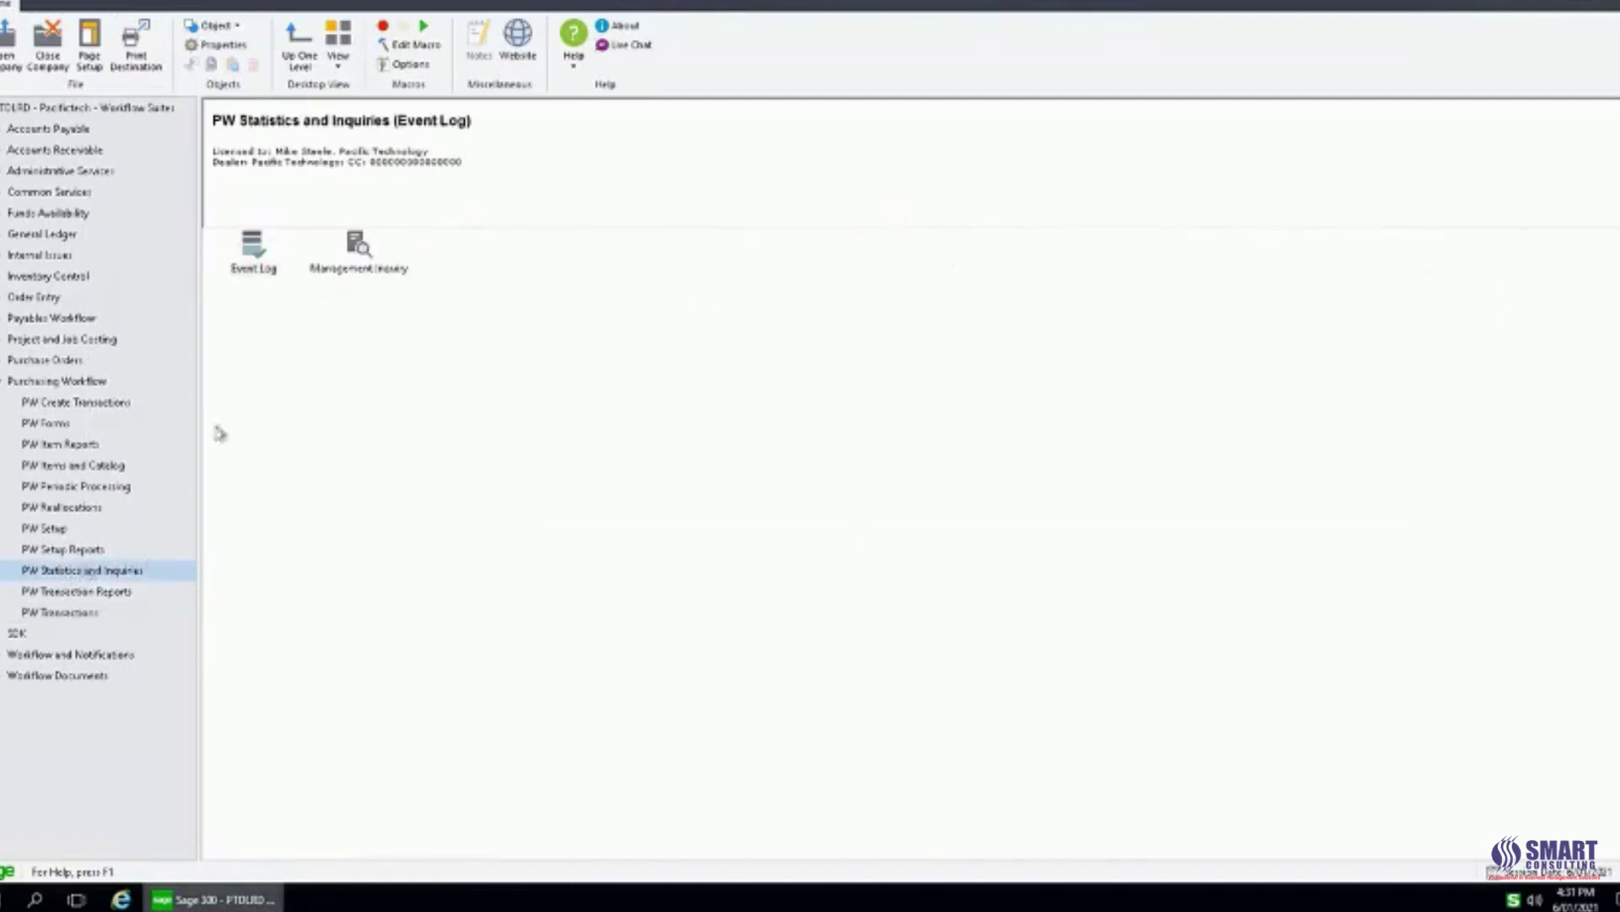
double_click(359, 244)
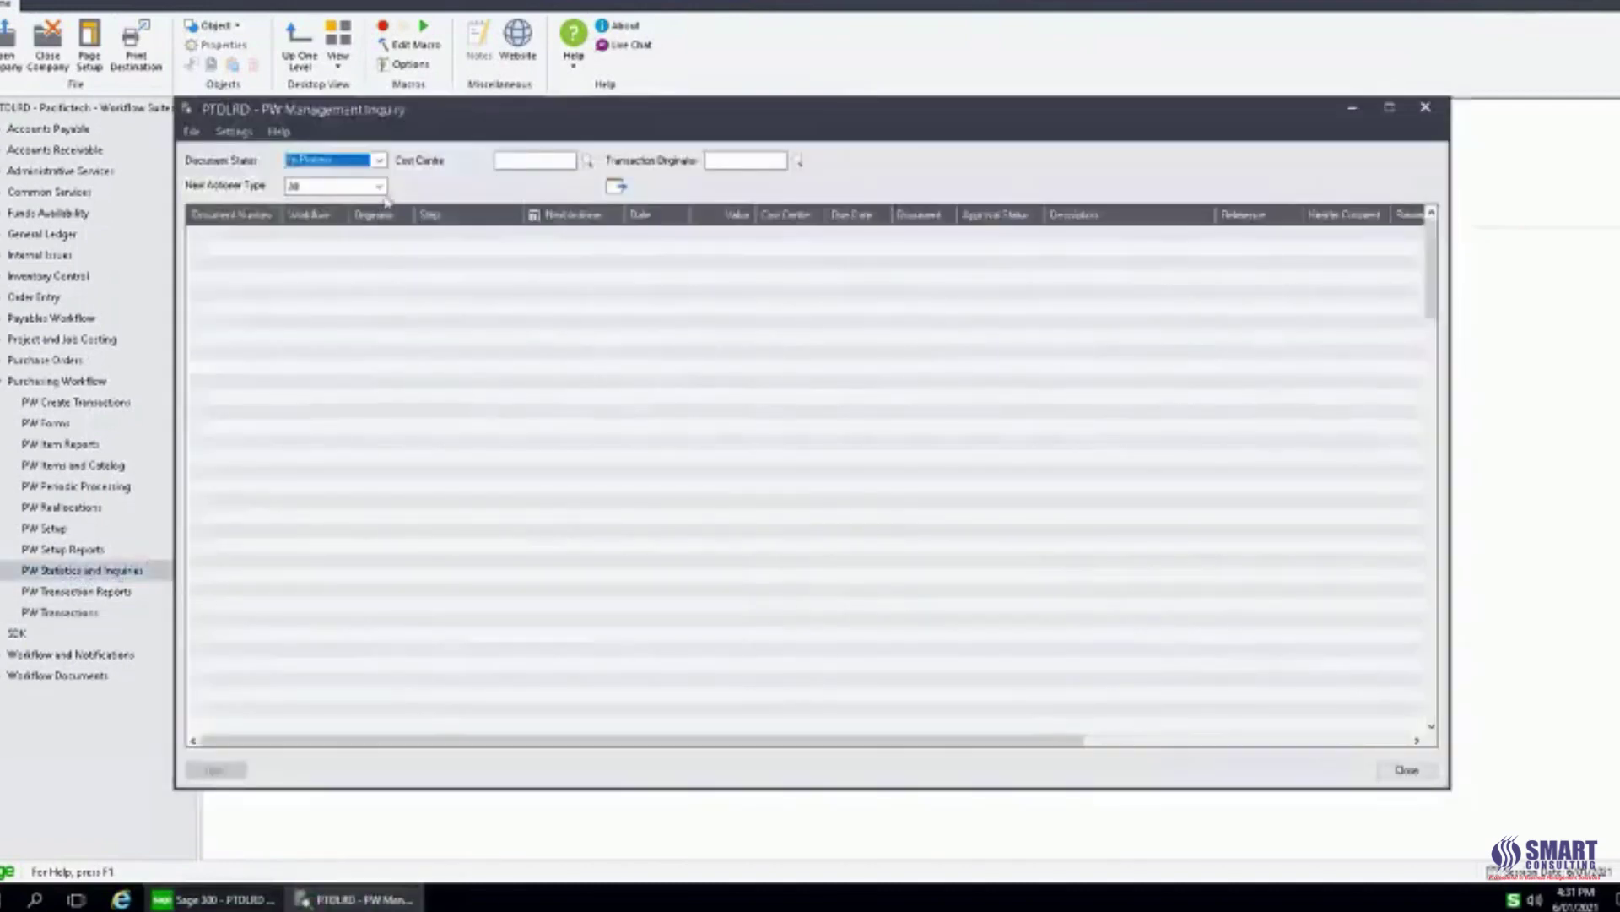
left_click(379, 159)
left_click(325, 249)
left_click(617, 187)
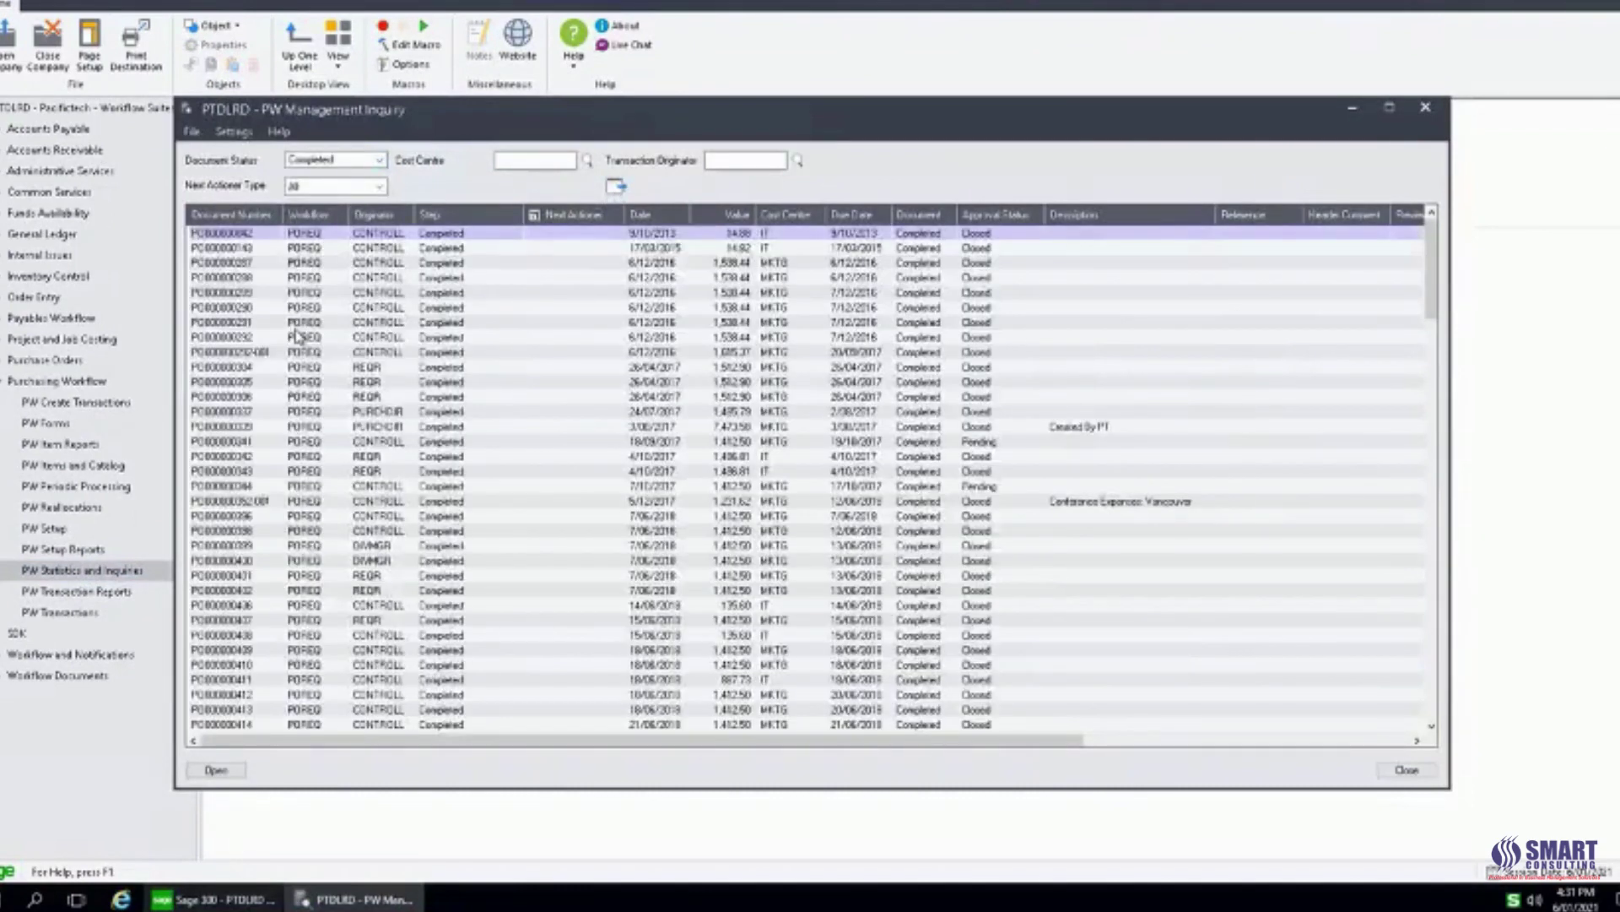
Jump to the last completed document and open the Singapore conference requisition.
left_click(296, 325)
key("ctrl+End")
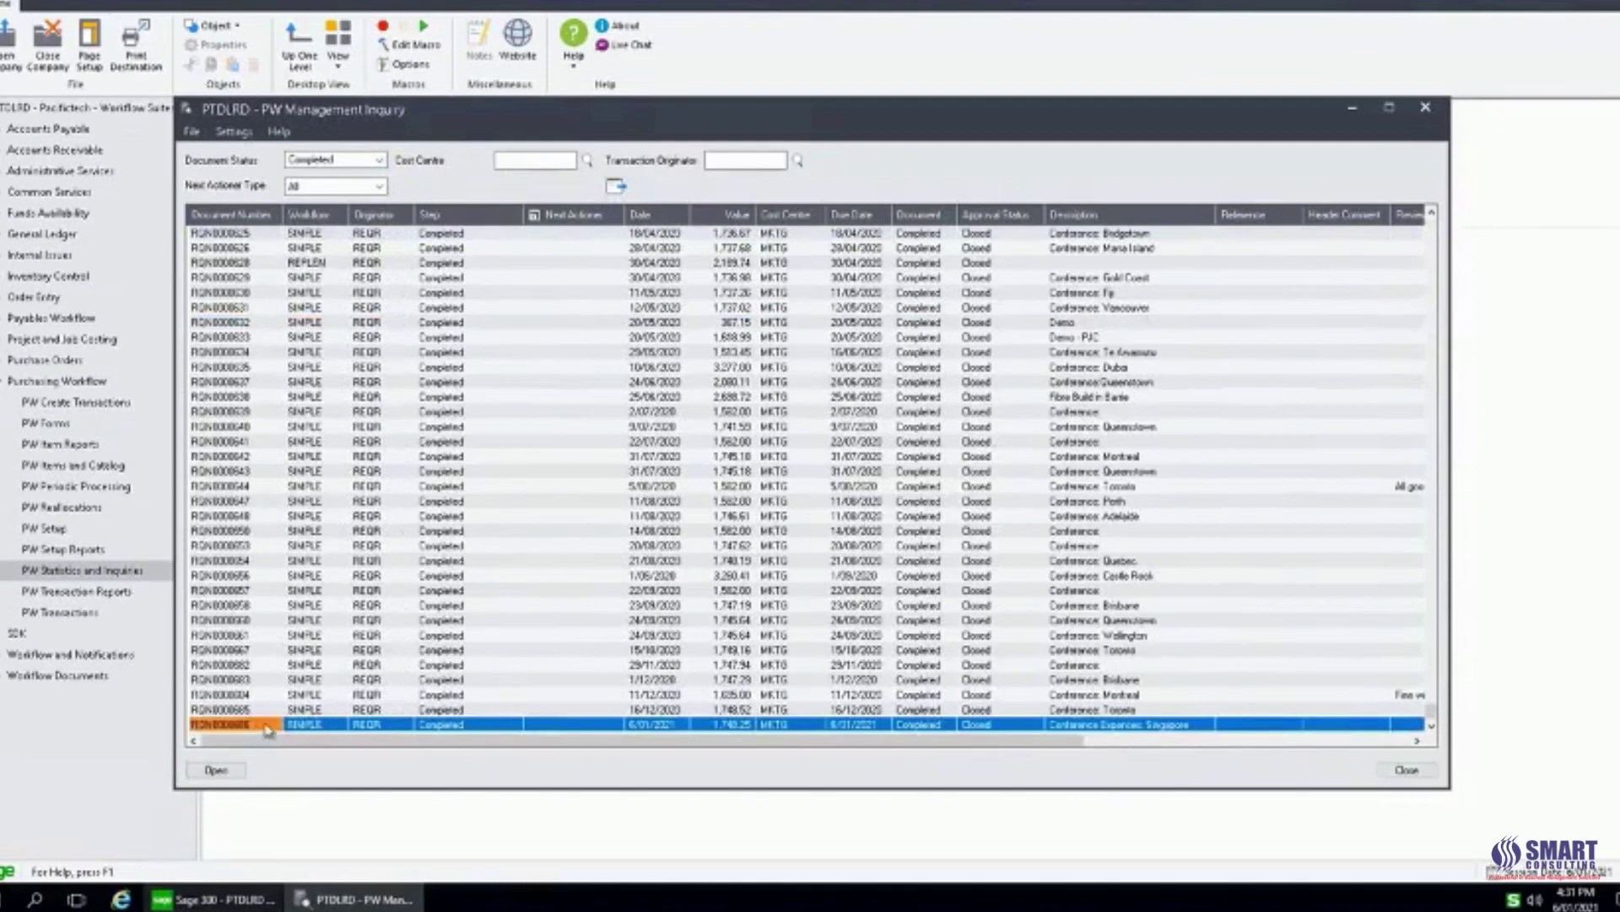
left_click(476, 727)
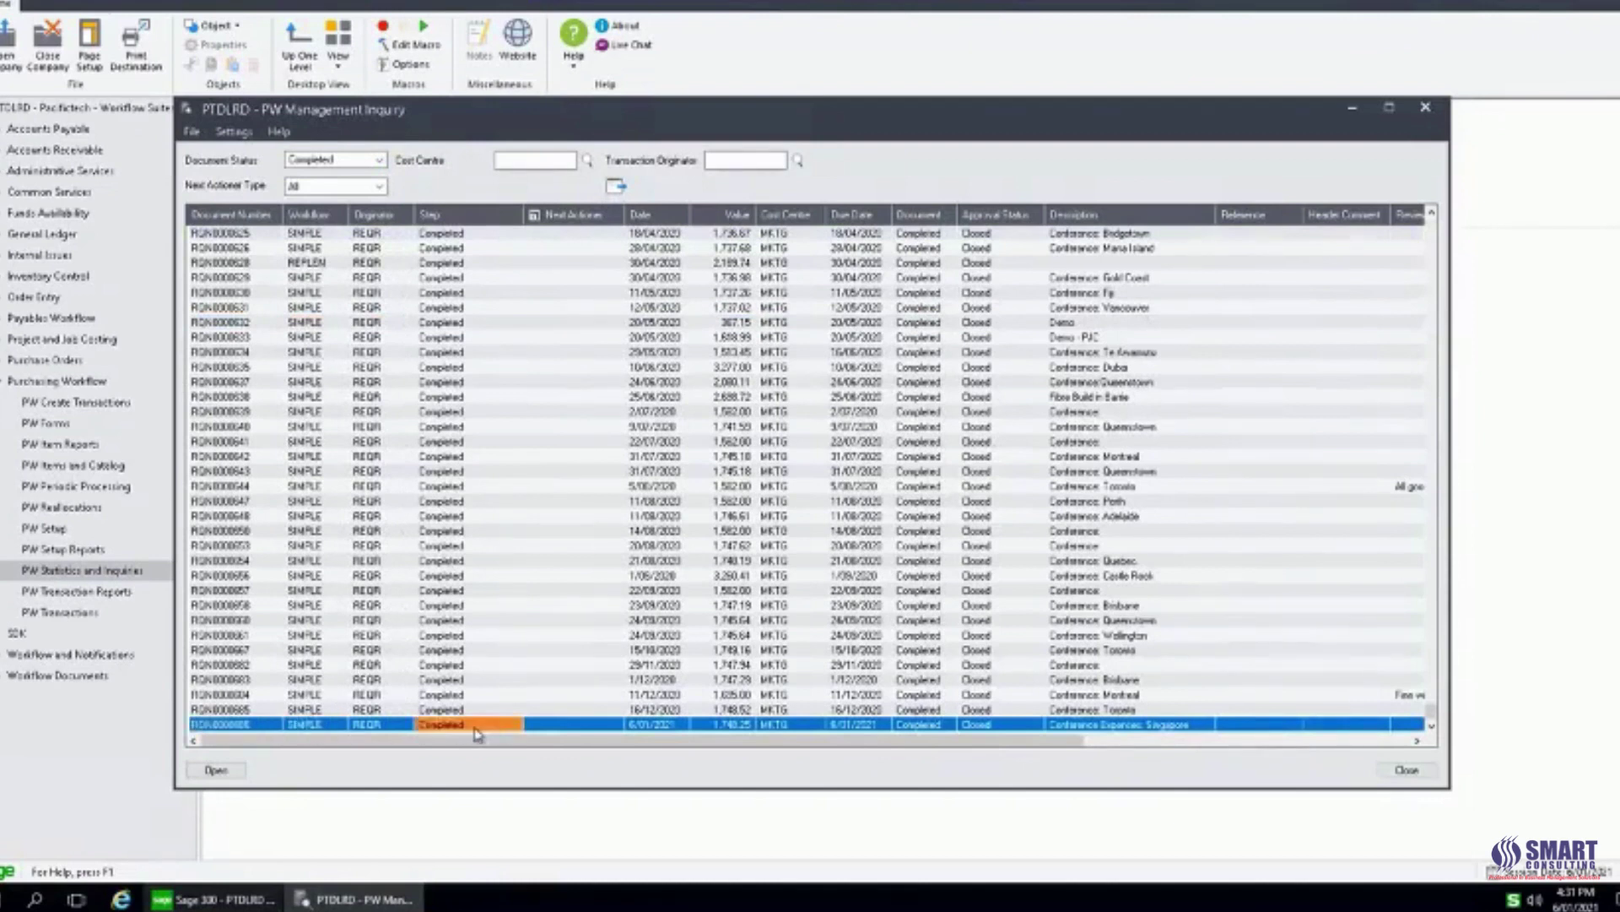
double_click(243, 725)
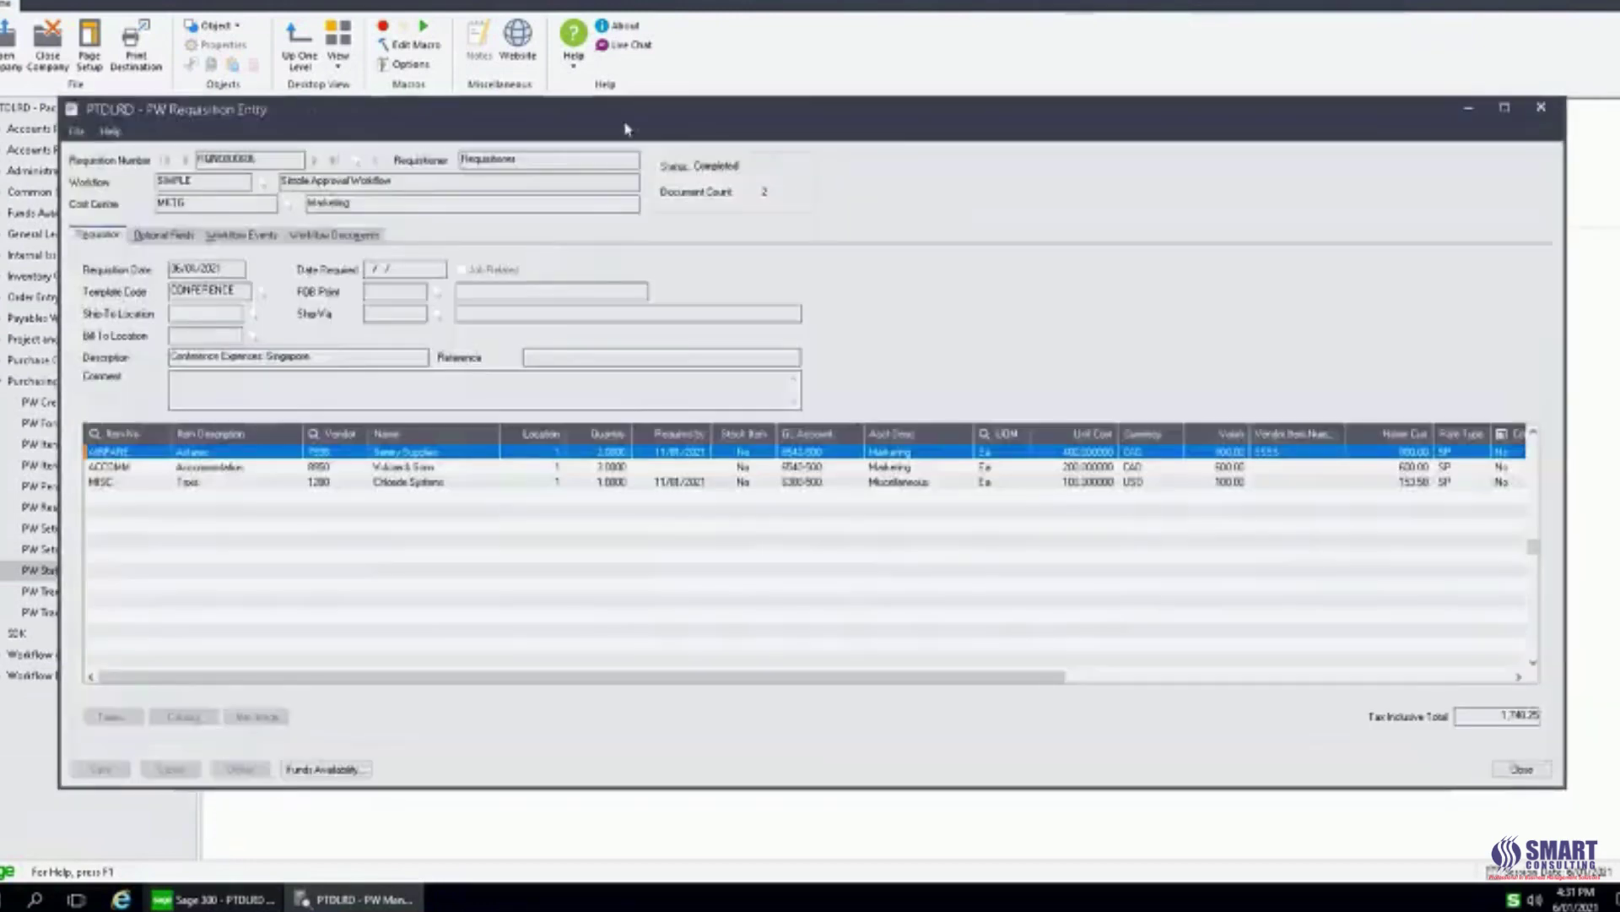
Review the Create PO(s), cost centre manager and controller approval events and comments.
left_click_drag(642, 117, 674, 84)
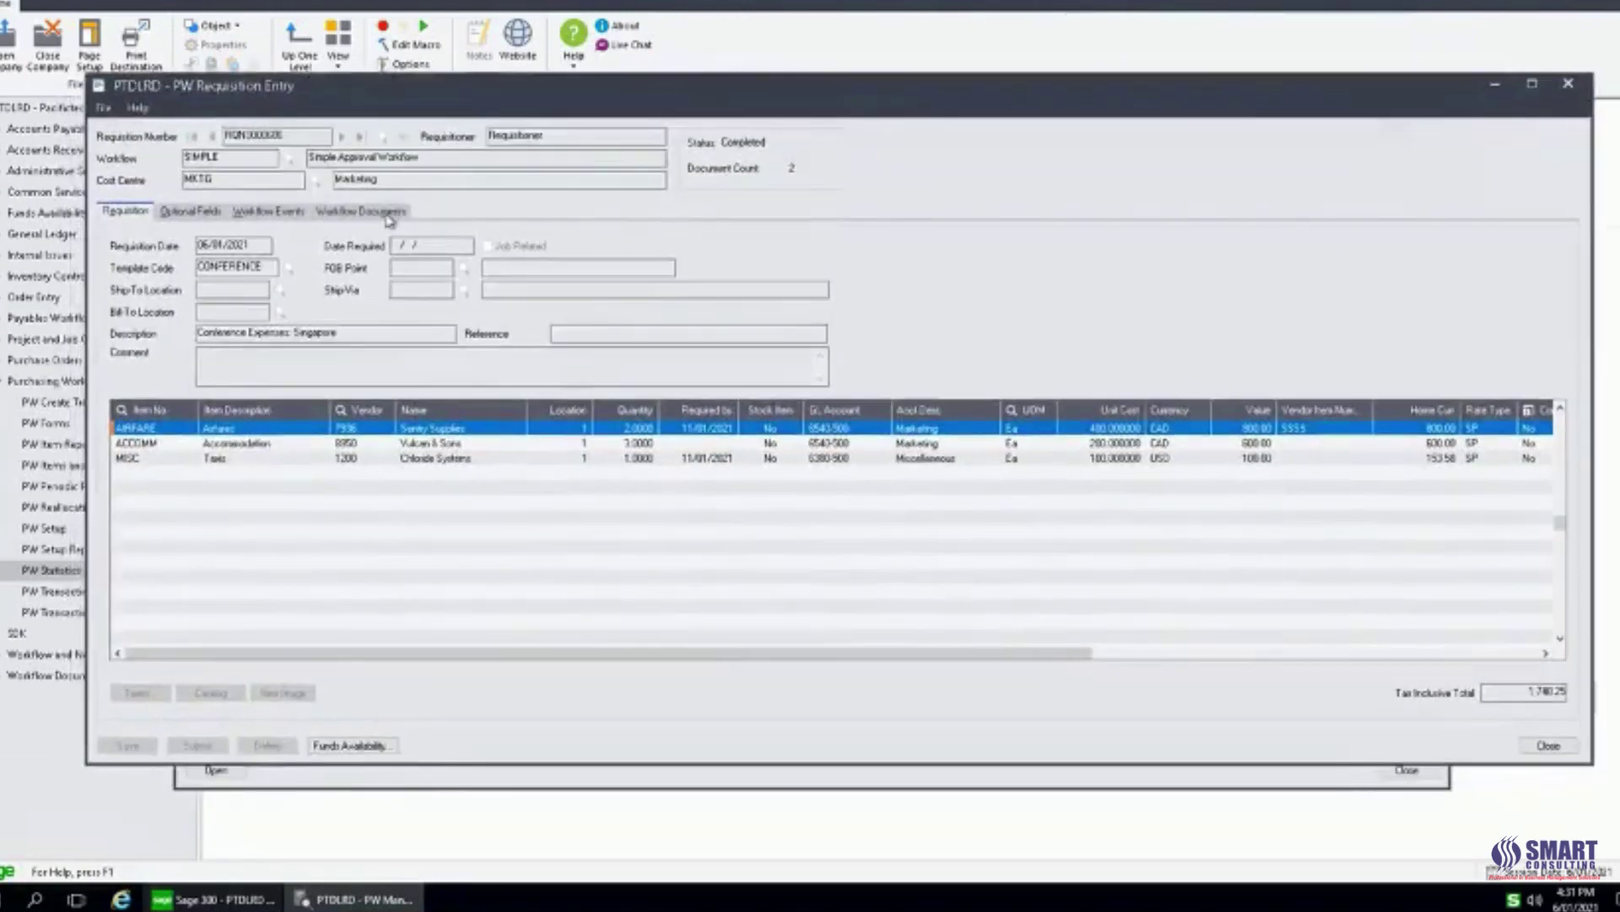
left_click(287, 216)
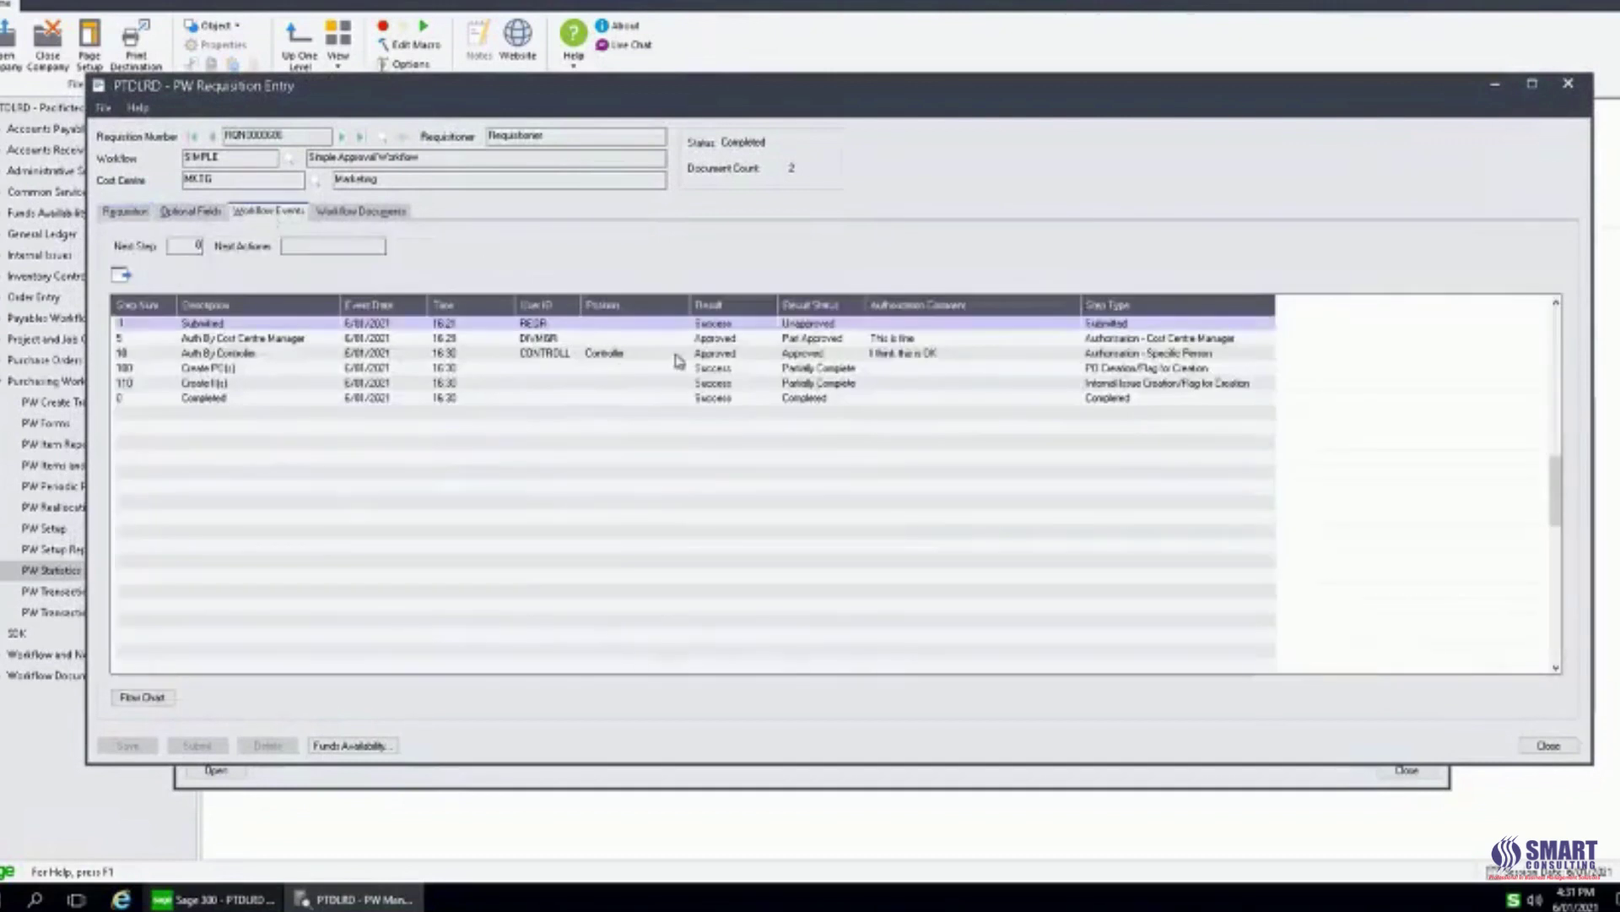
left_click(616, 368)
left_click(900, 341)
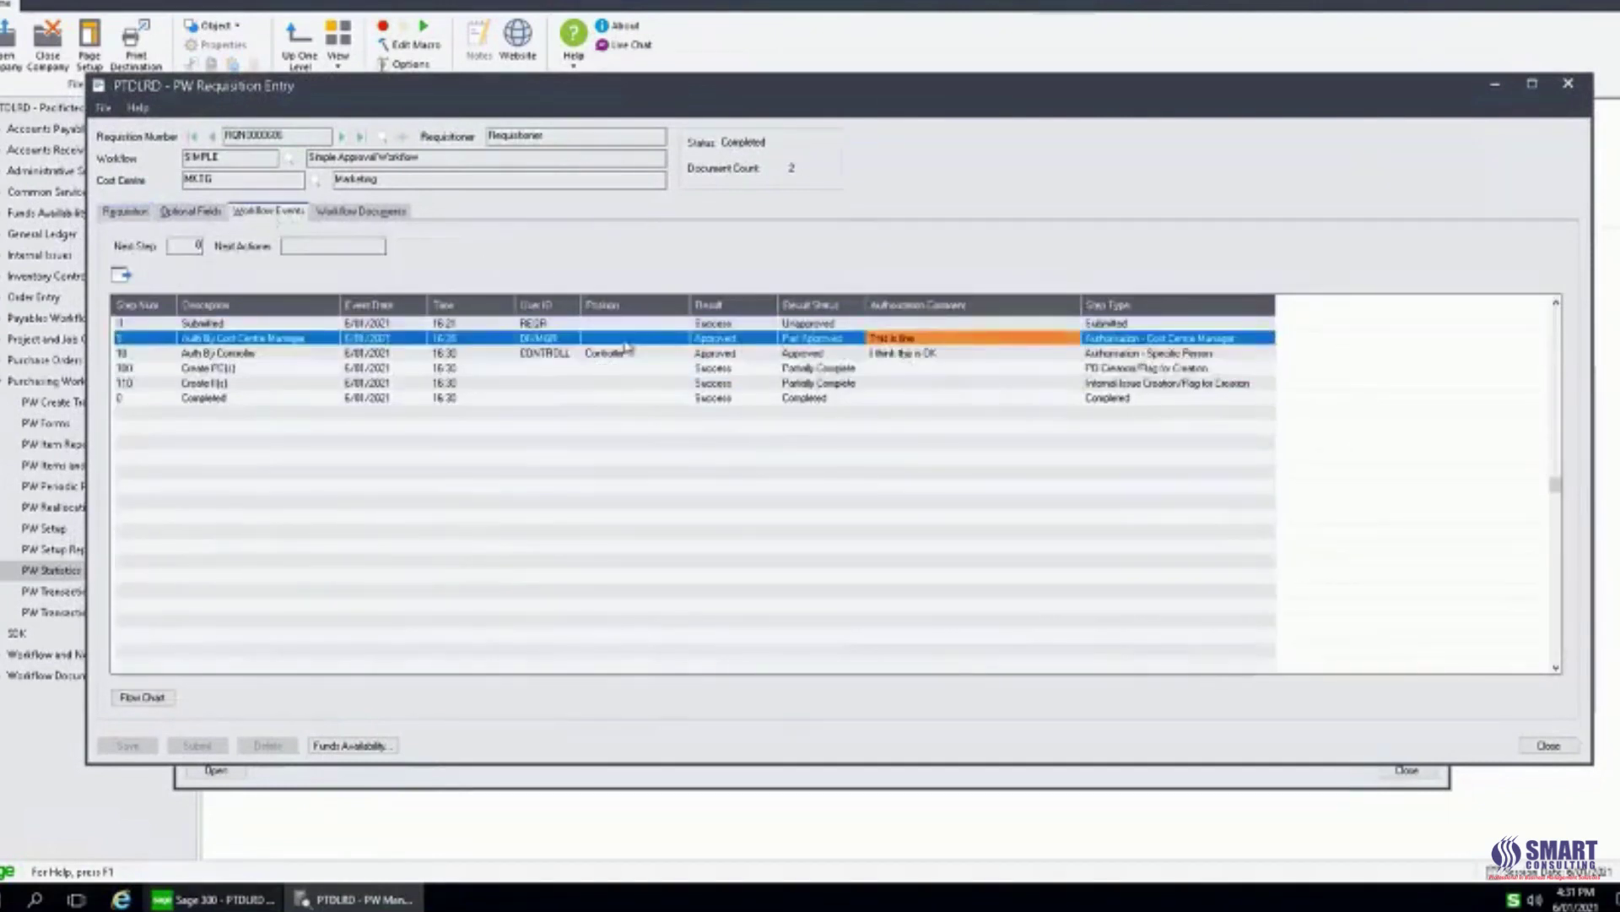
left_click(554, 340)
left_click(557, 351)
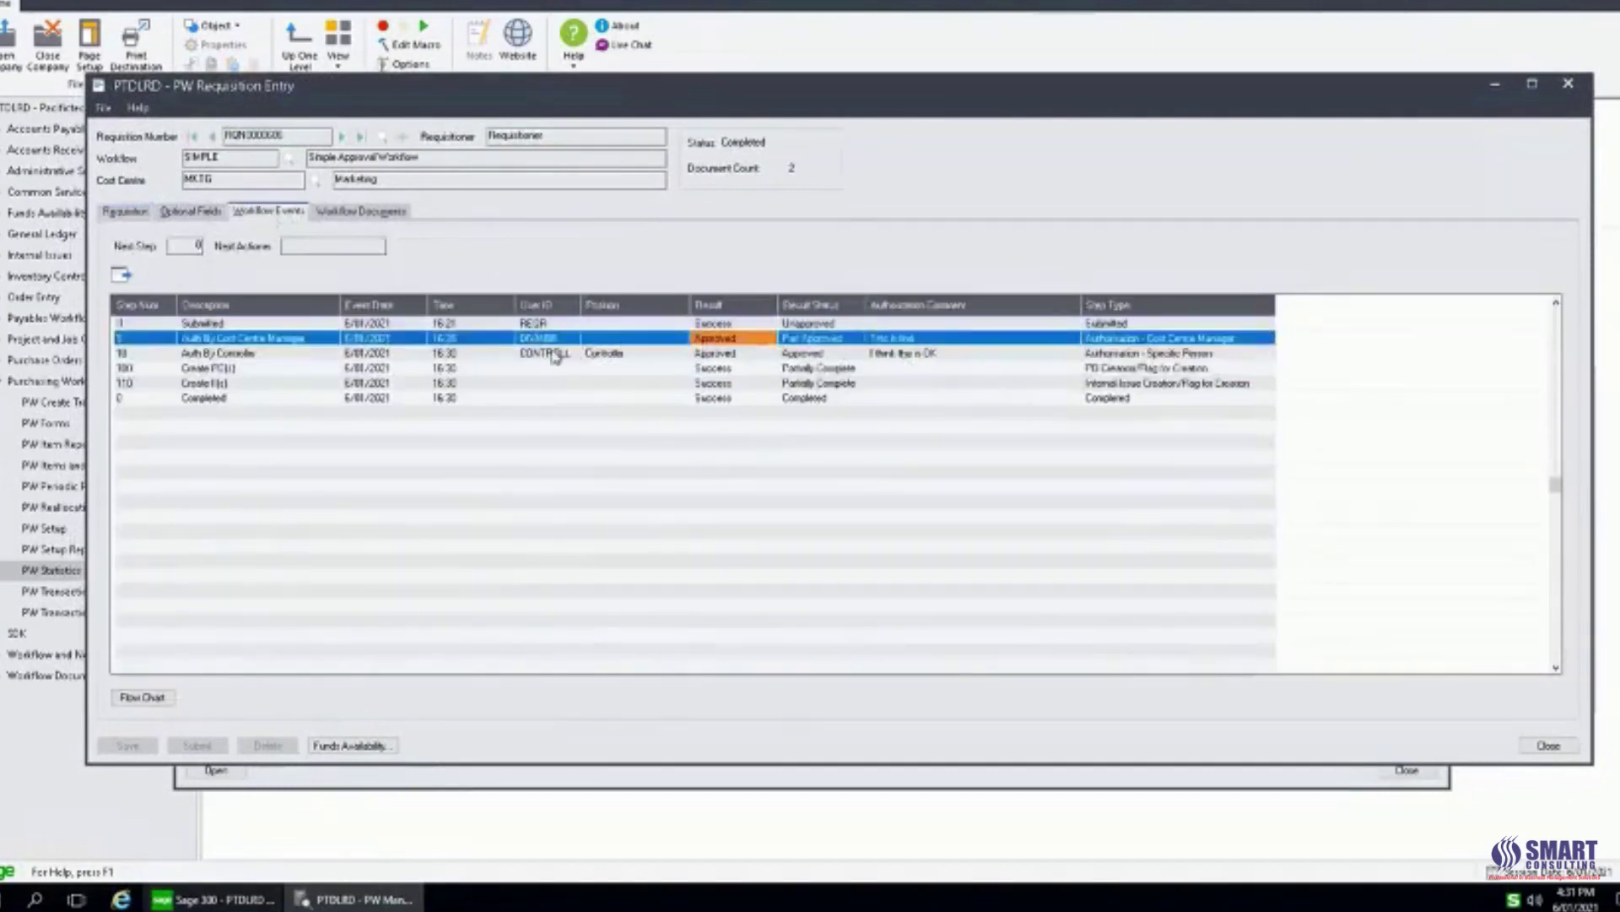
left_click(725, 358)
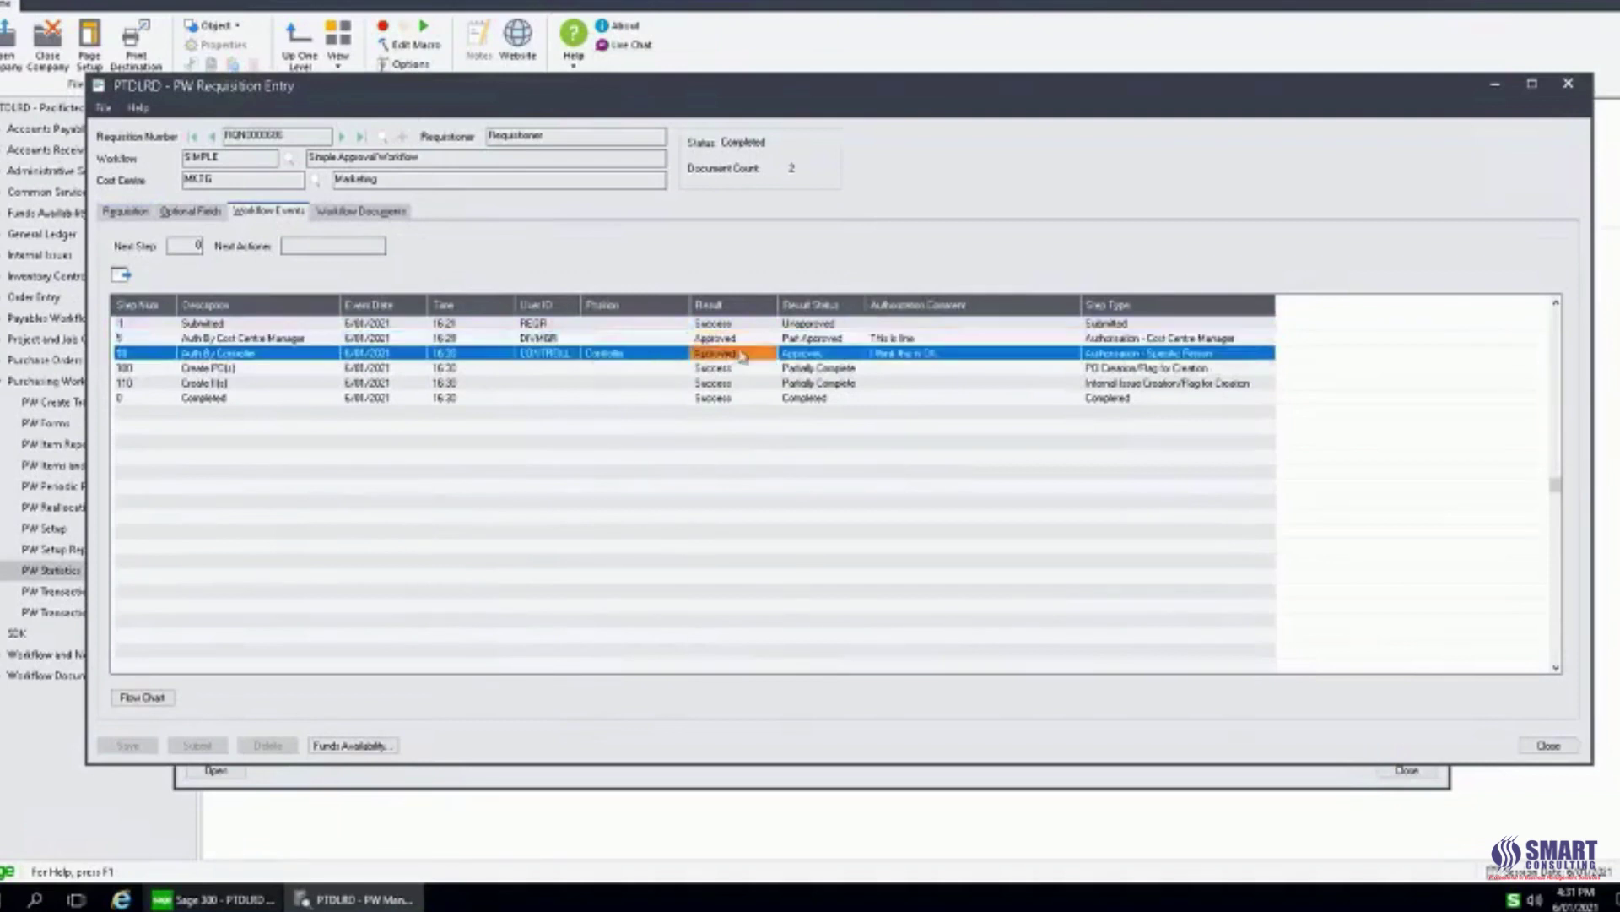
left_click(918, 343)
left_click(920, 355)
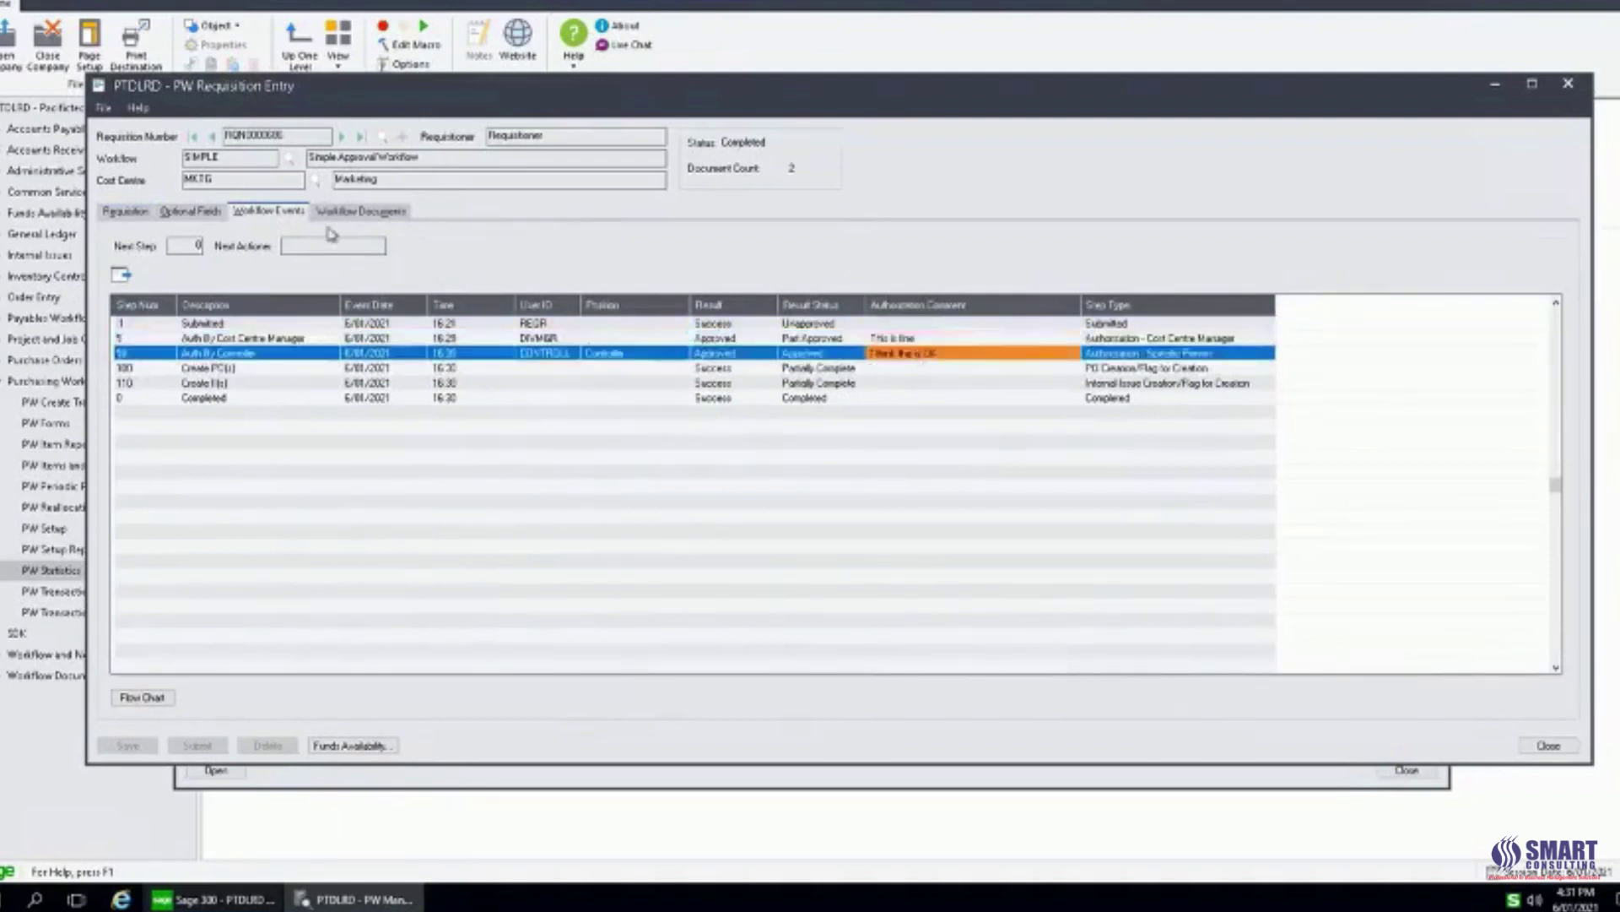
Check the PO numbers for the airfare, accommodation and taxis lines, then close both windows.
left_click(127, 211)
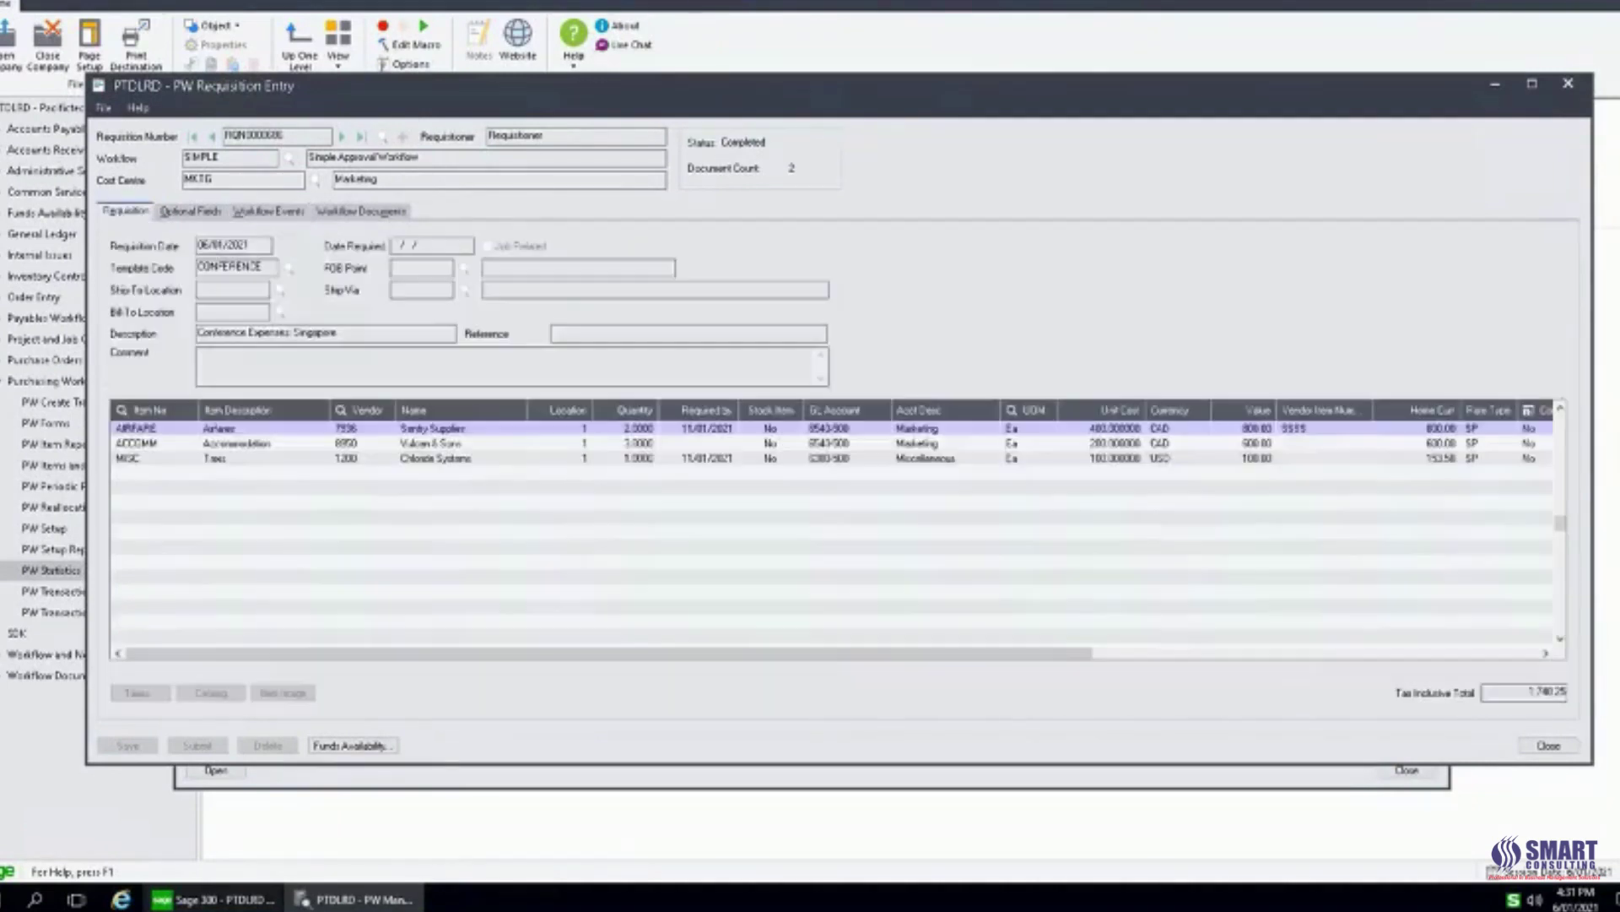
left_click(582, 441)
left_click_drag(806, 660, 1131, 667)
left_click(1219, 429)
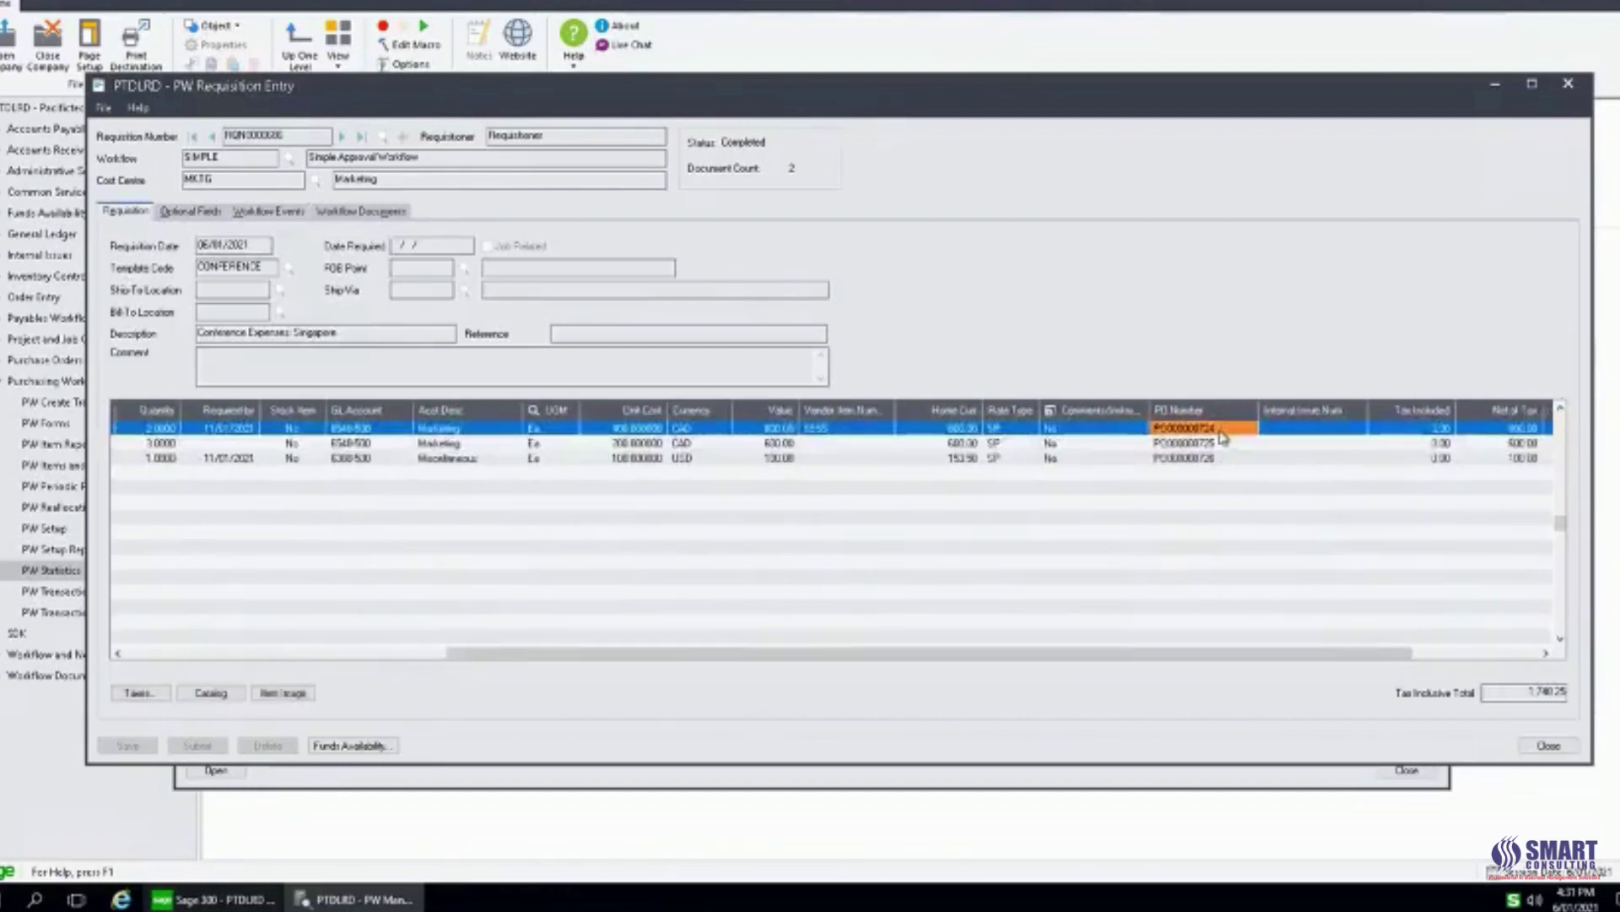
left_click(1218, 443)
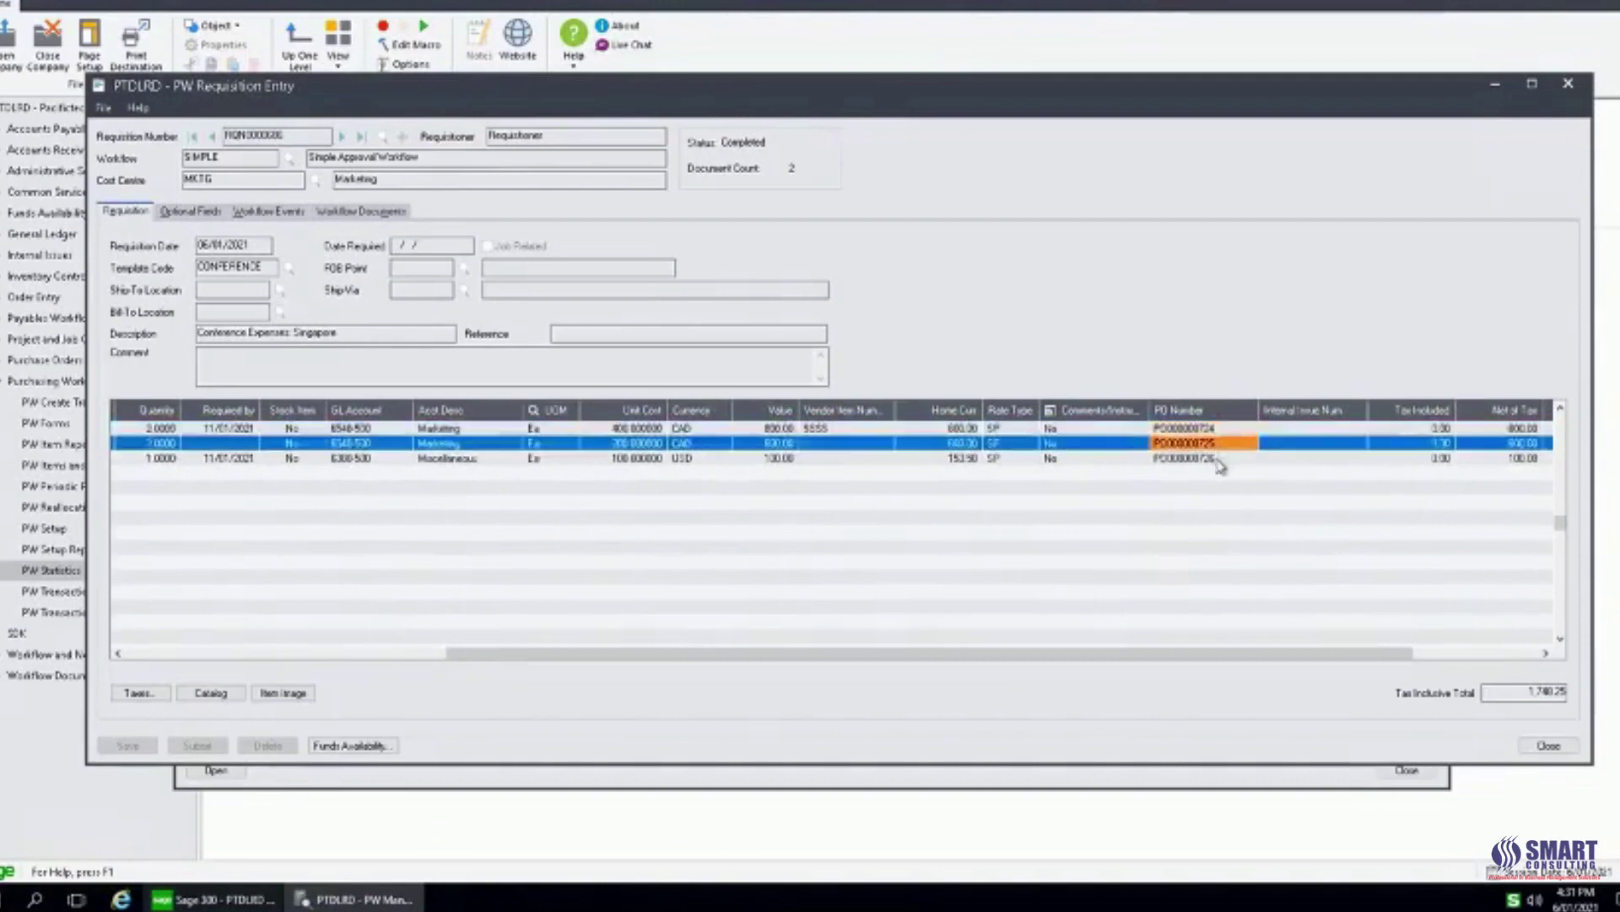
left_click(1220, 458)
left_click(1549, 745)
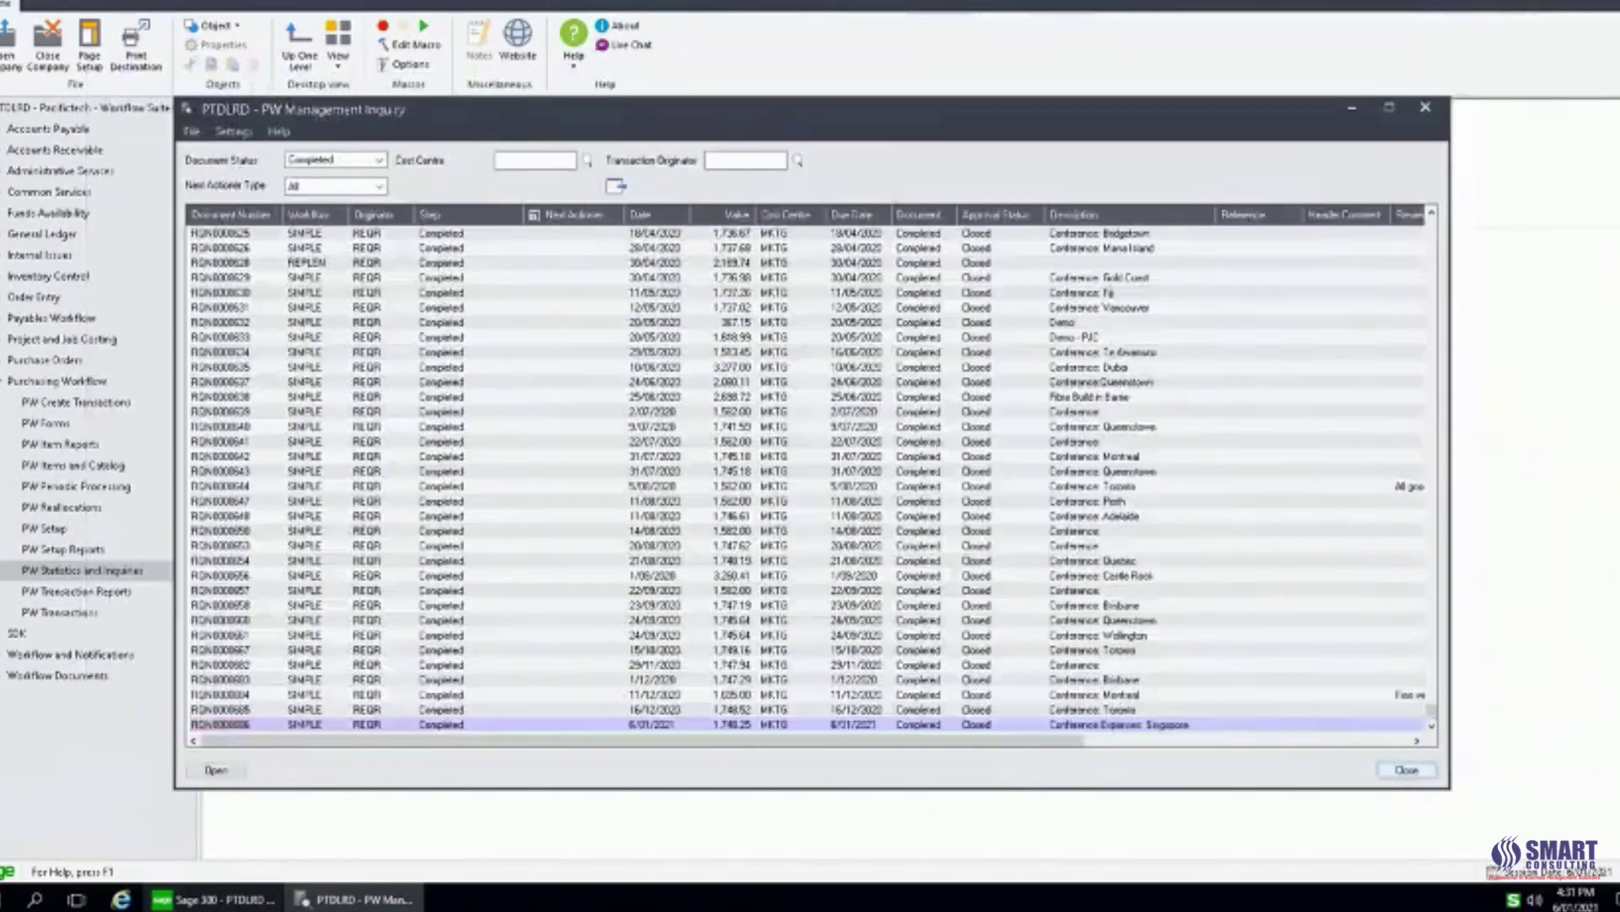
left_click(1407, 770)
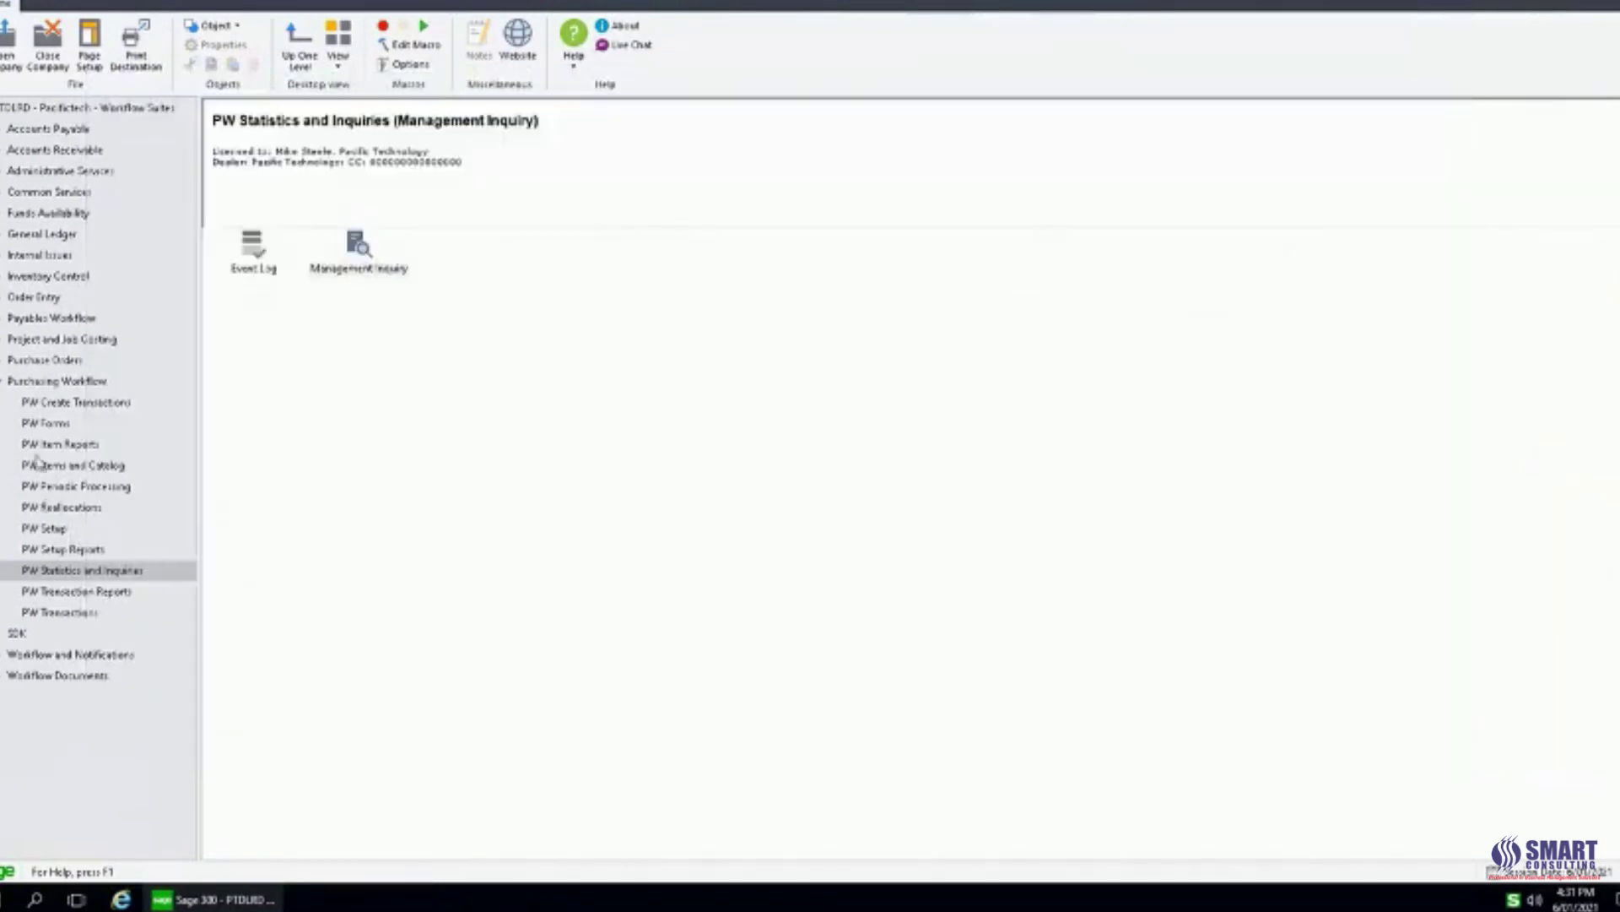
Open Purchase Order Entry, load the airfare purchase order, then close the window.
left_click(2, 360)
left_click(52, 363)
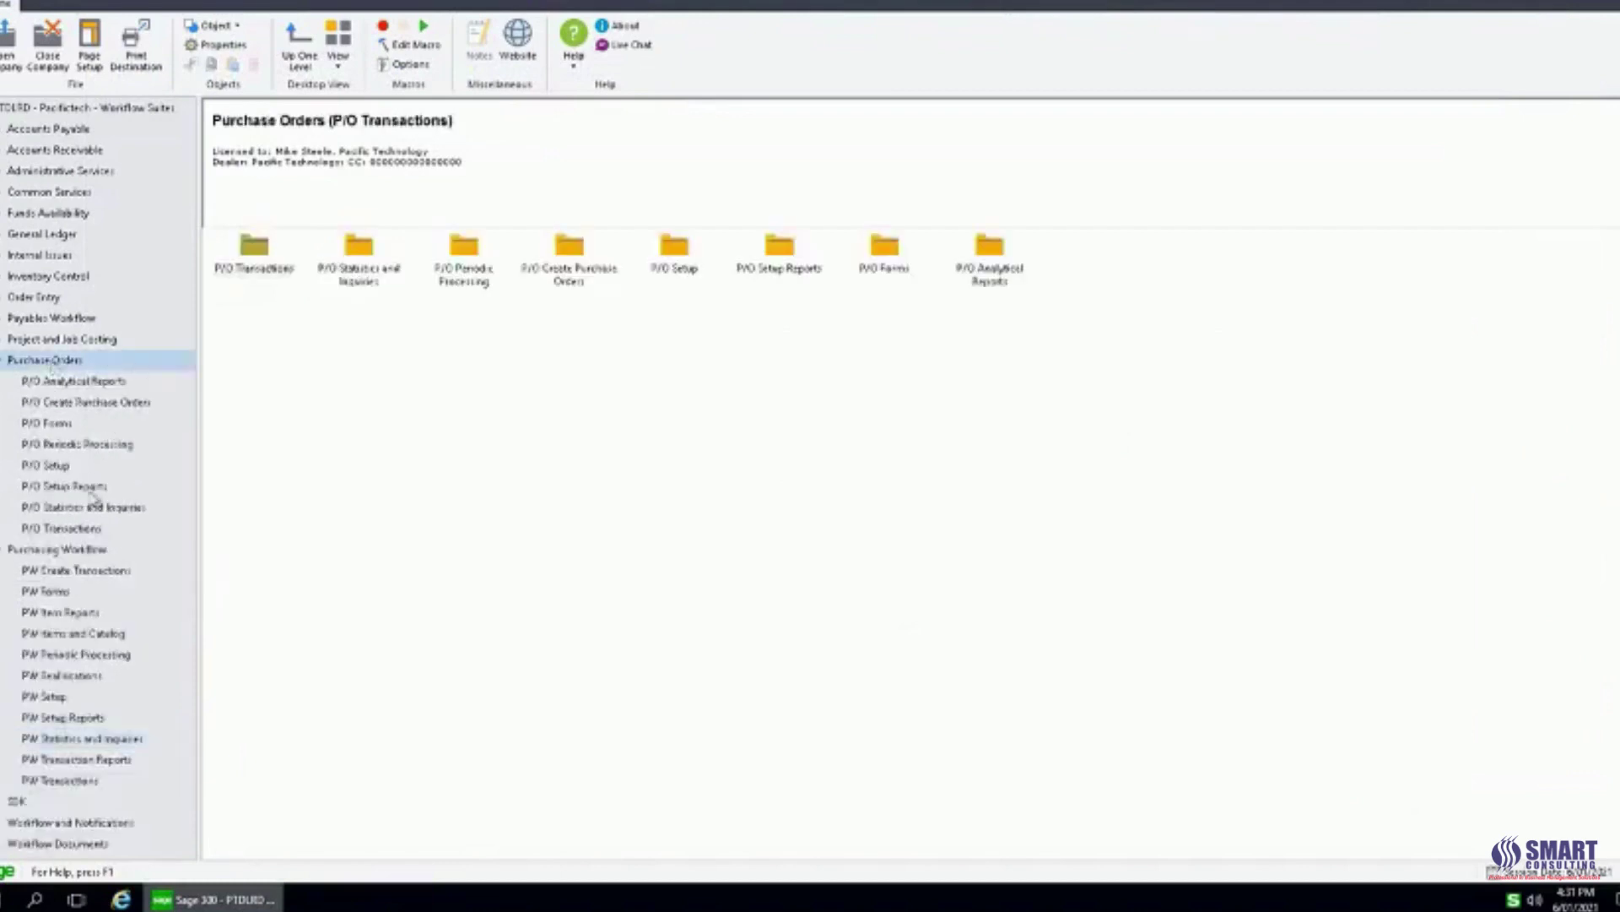
left_click(85, 527)
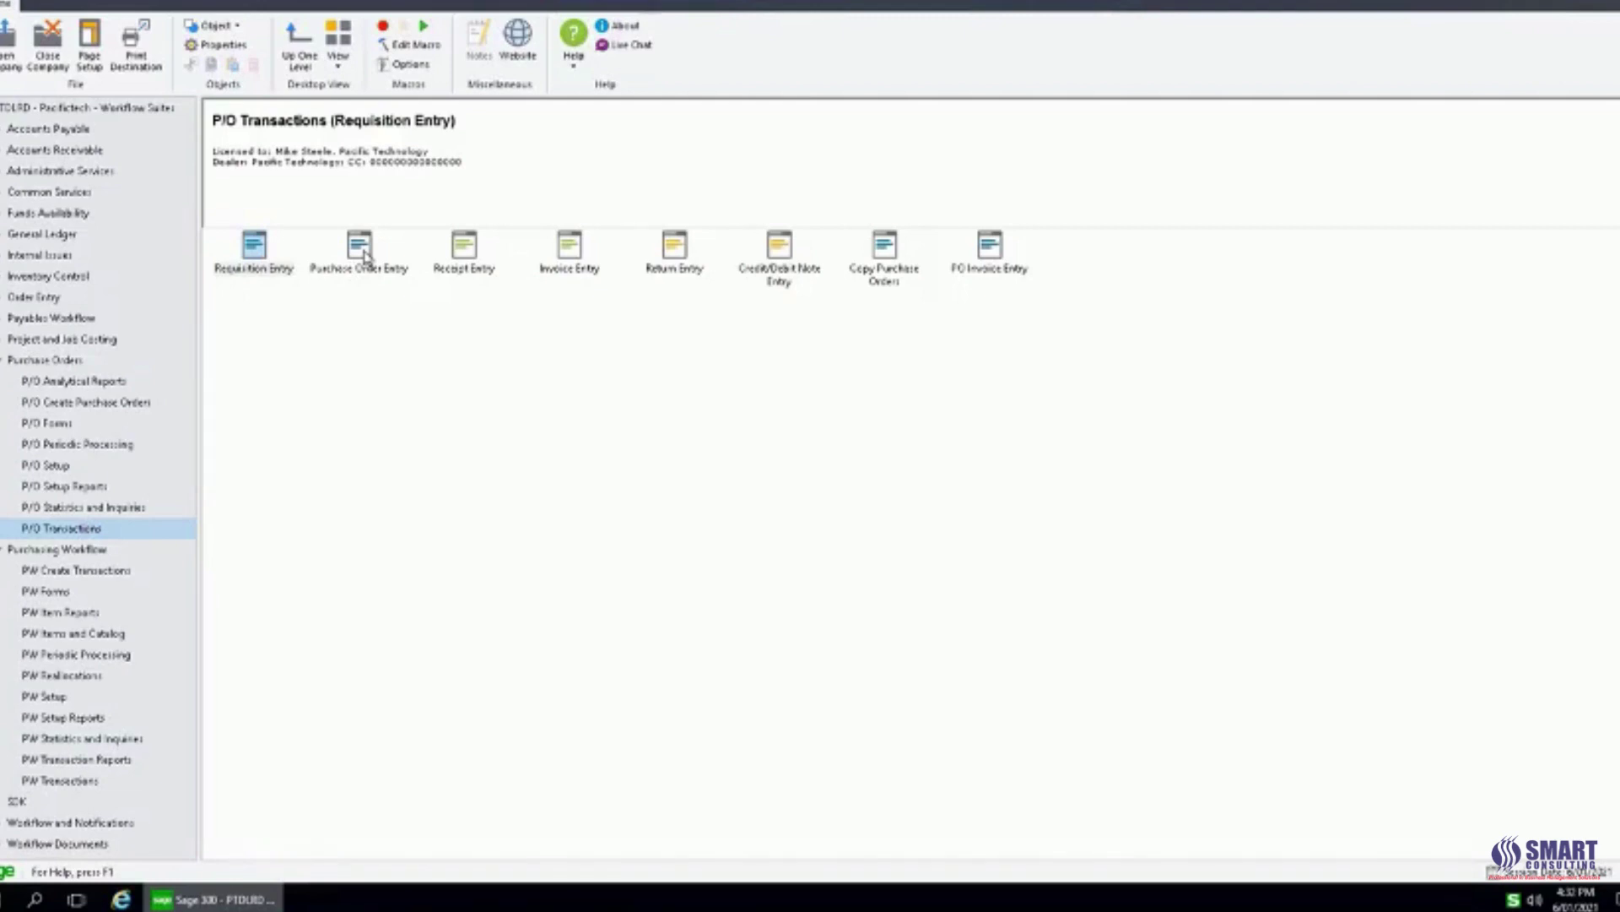
left_click(365, 254)
double_click(364, 255)
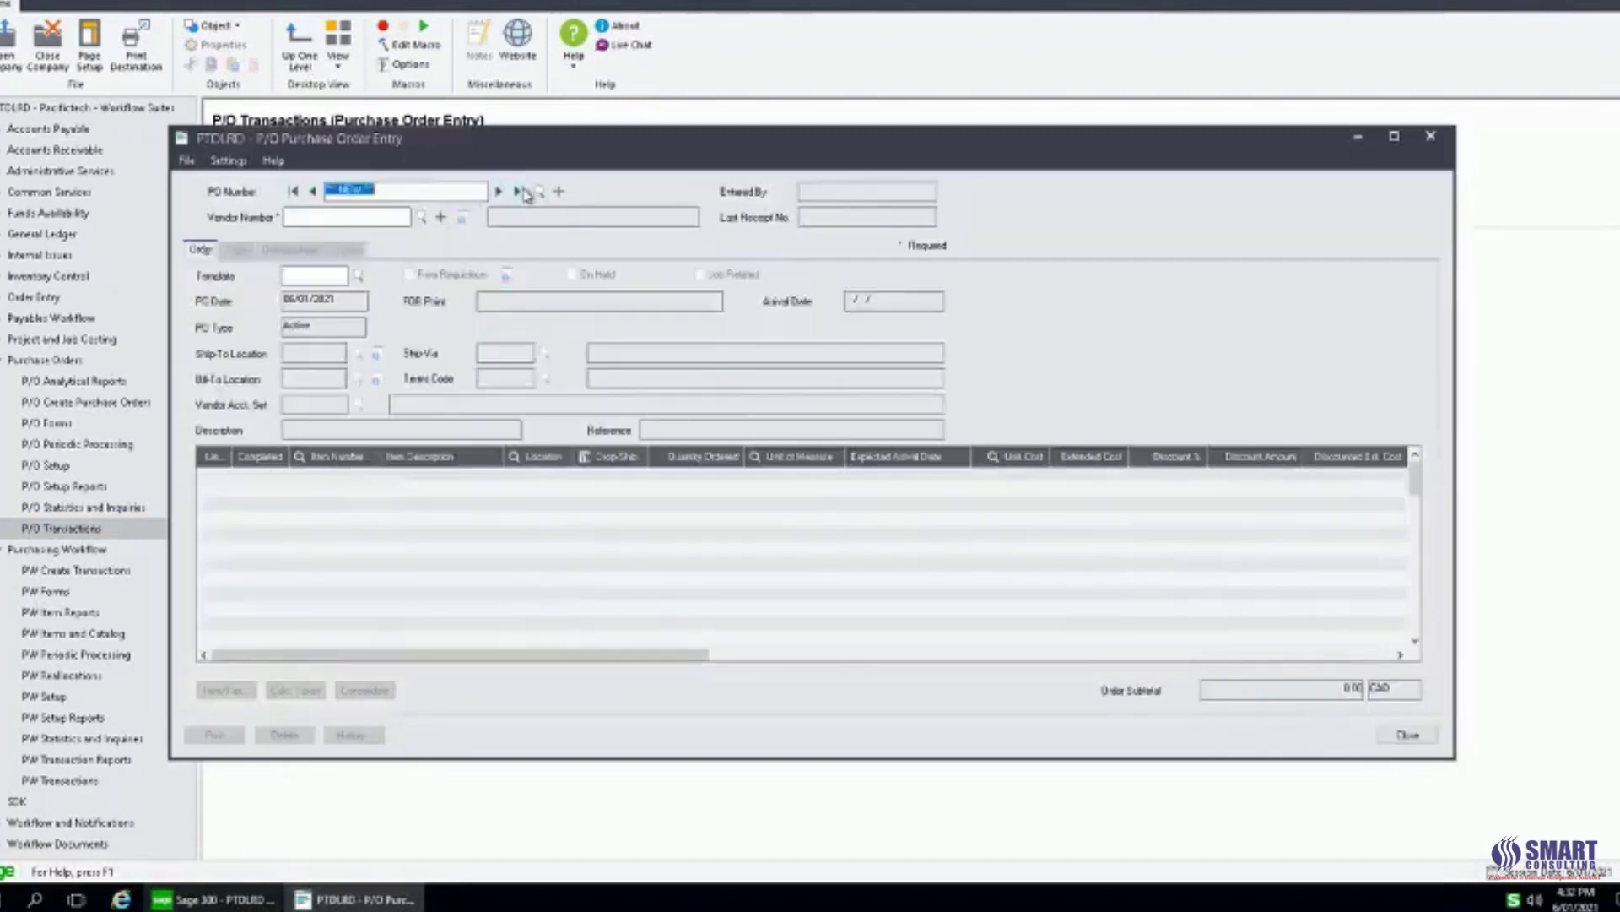
left_click(521, 192)
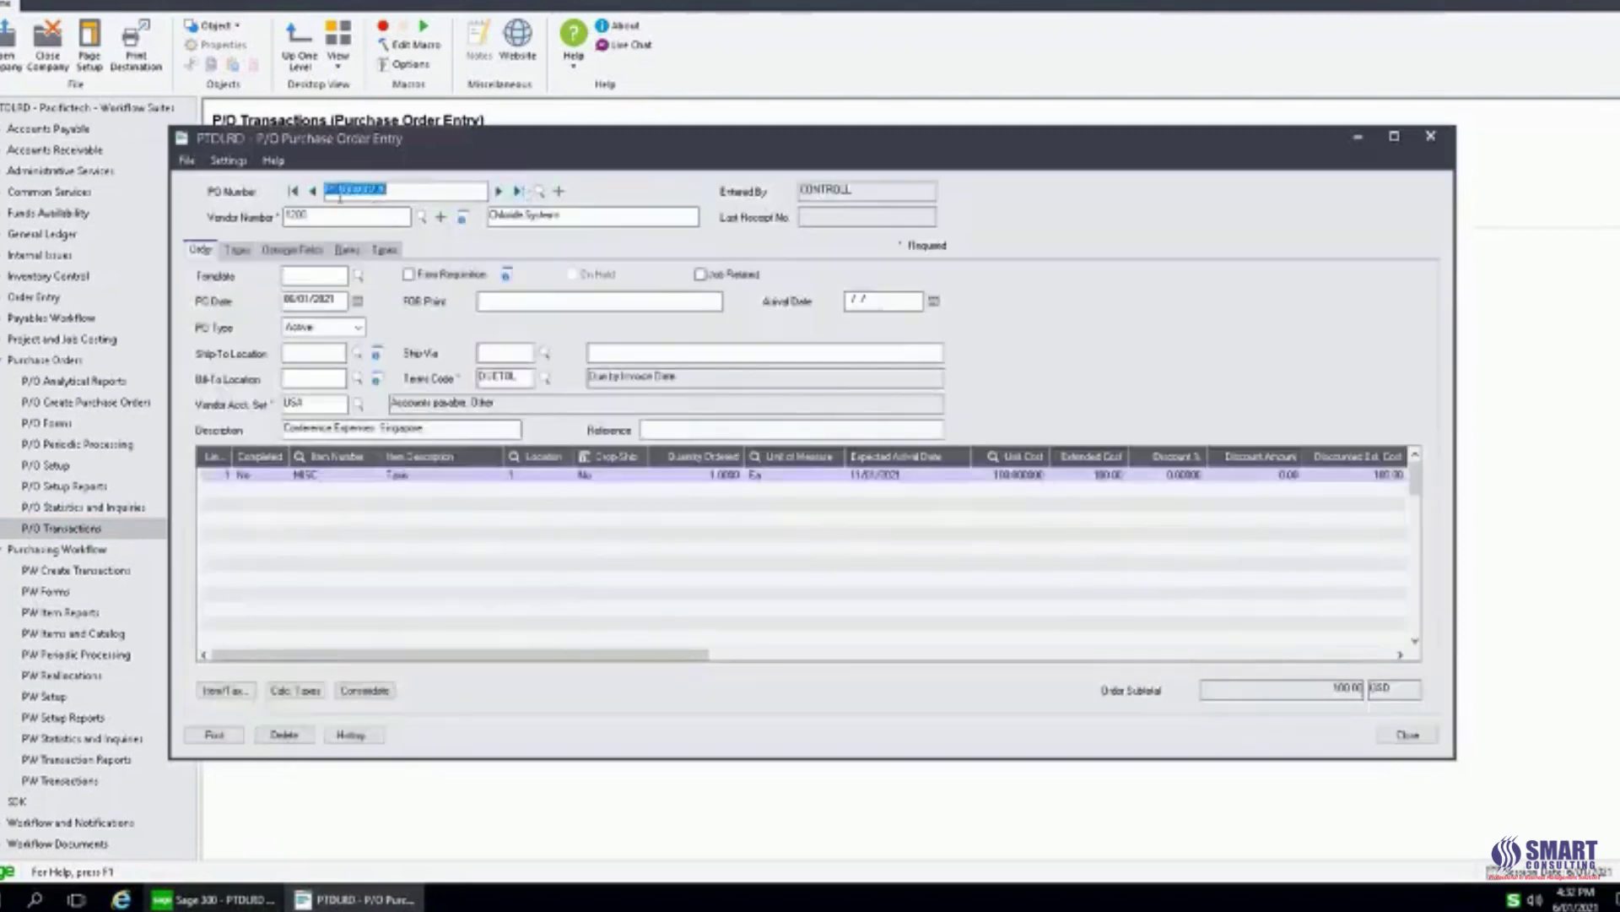
left_click(313, 191)
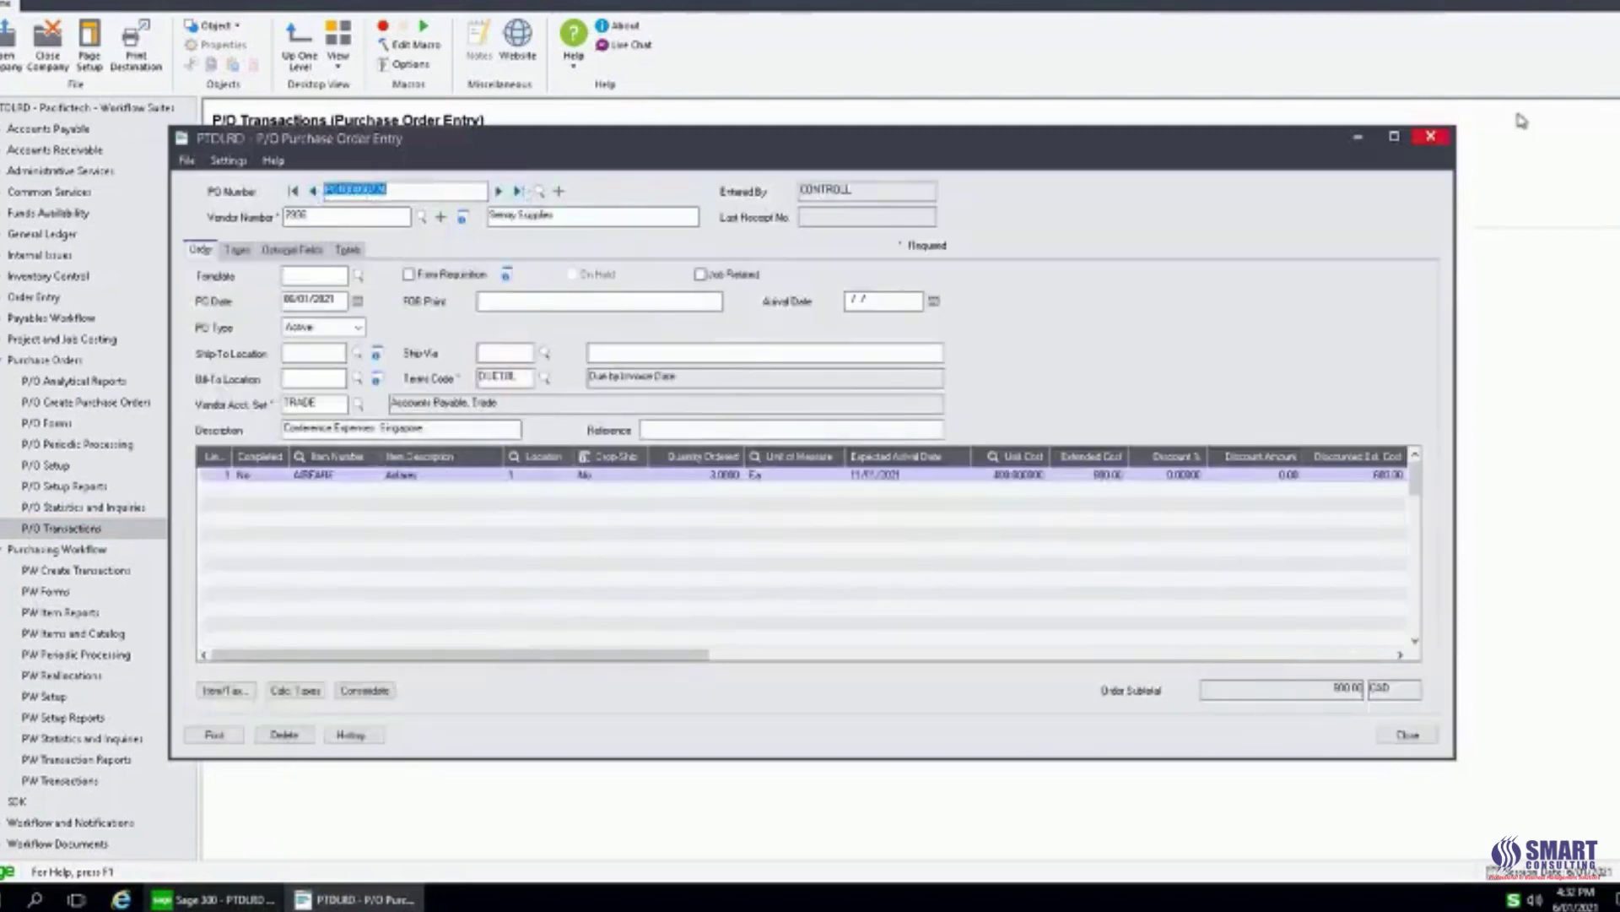
left_click(1431, 136)
Reopen Purchase Order Entry and review the airfare, accommodation and taxis purchase orders in turn.
left_click(56, 361)
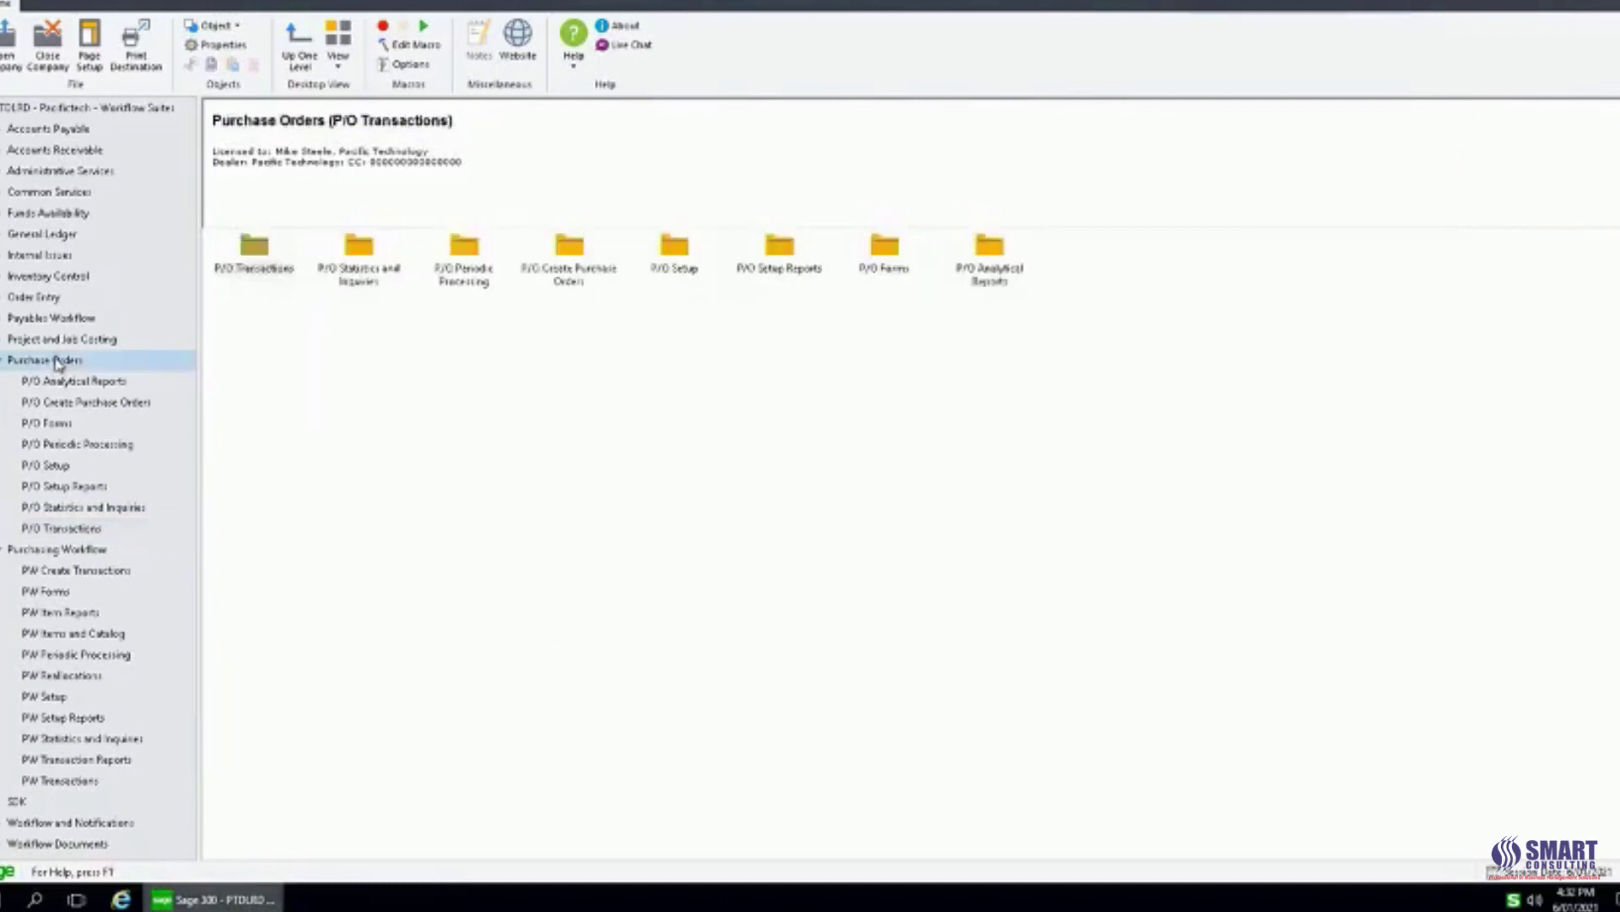
left_click(63, 529)
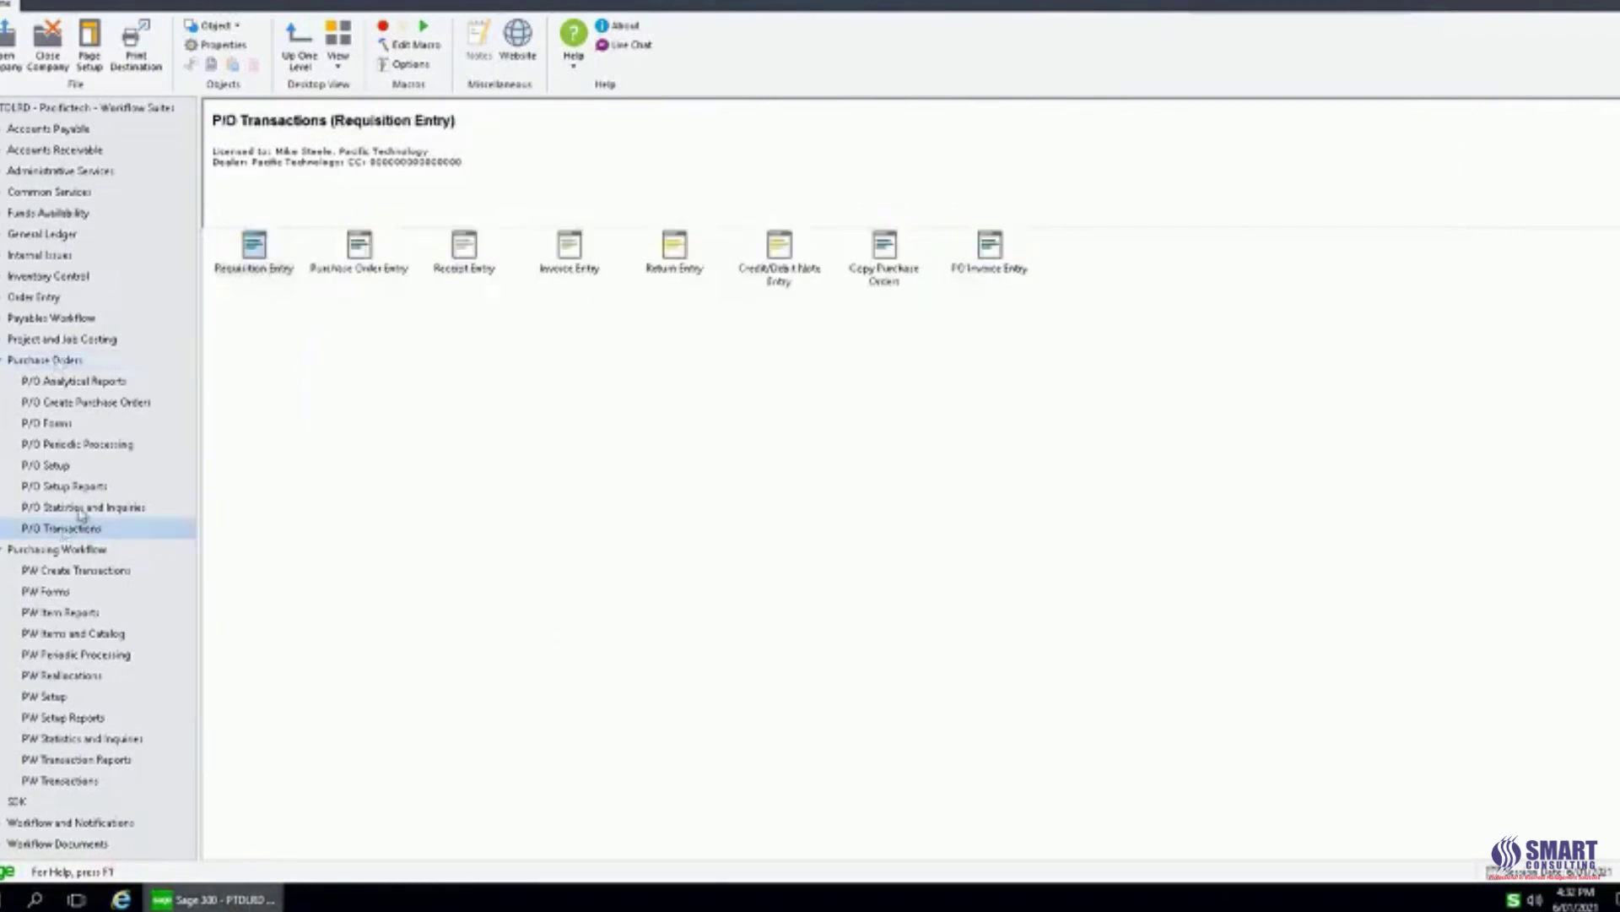
double_click(362, 253)
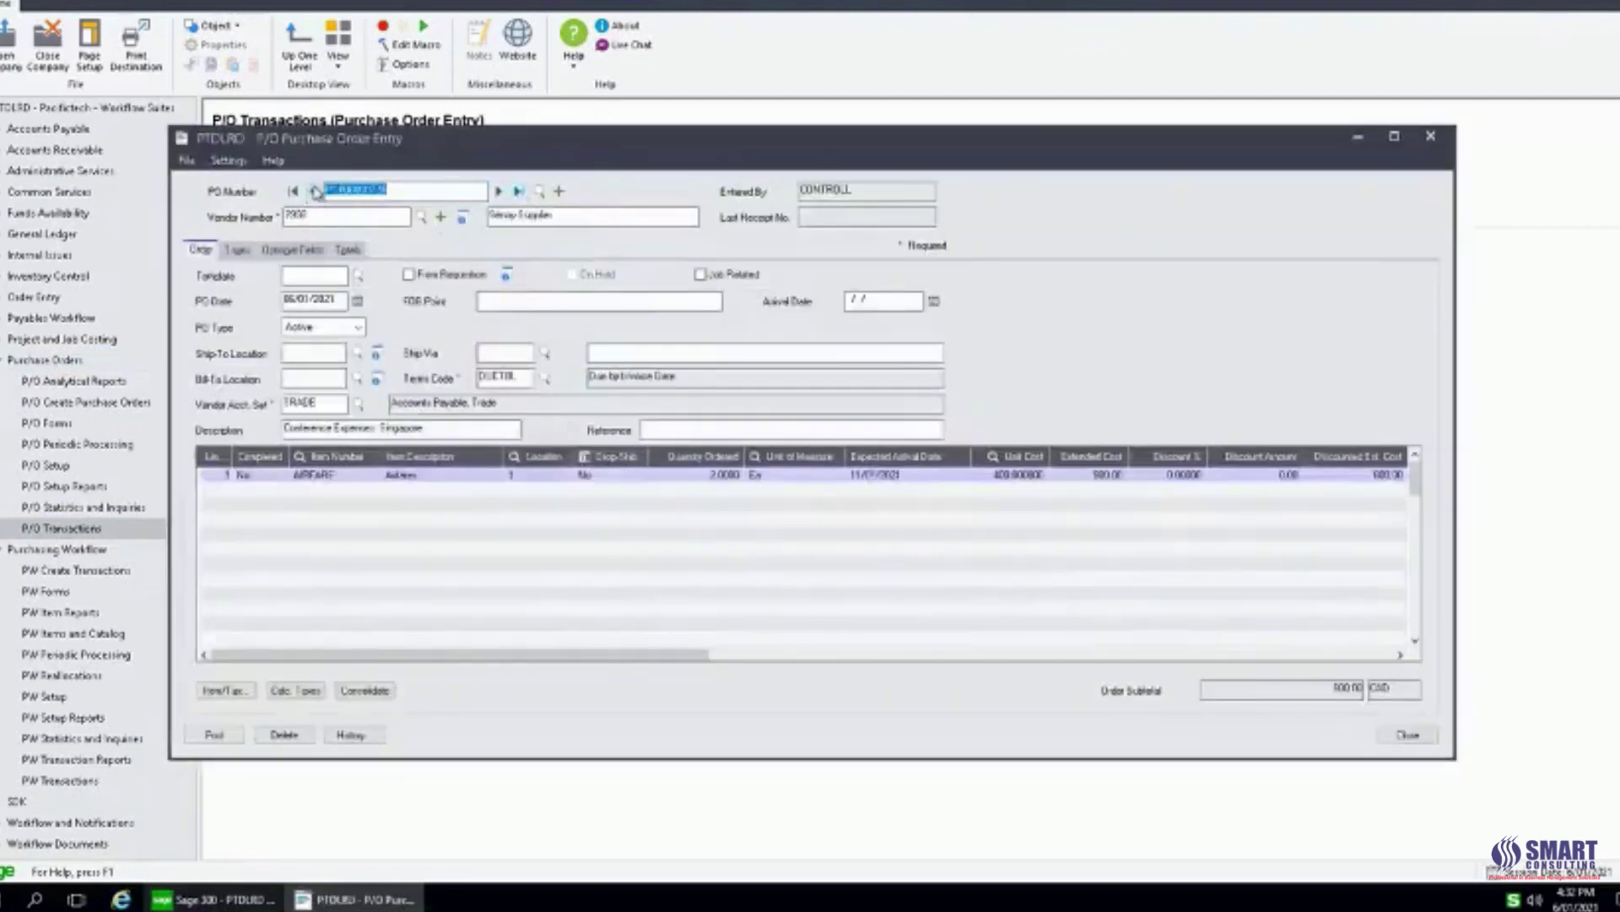
left_click(397, 189)
left_click(345, 473)
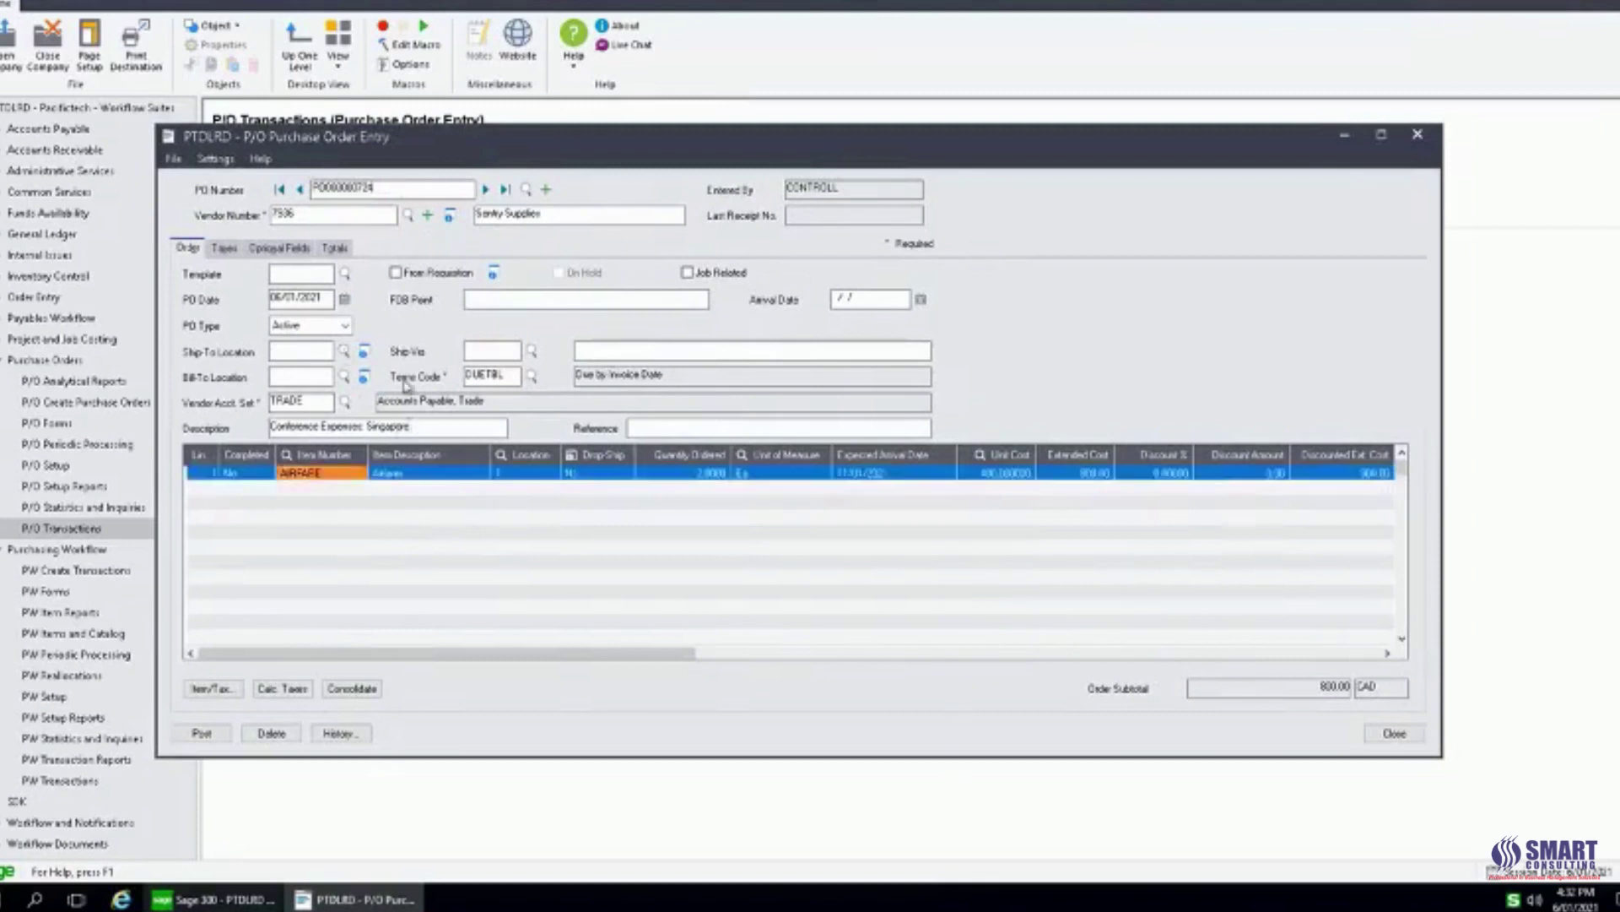
left_click(486, 189)
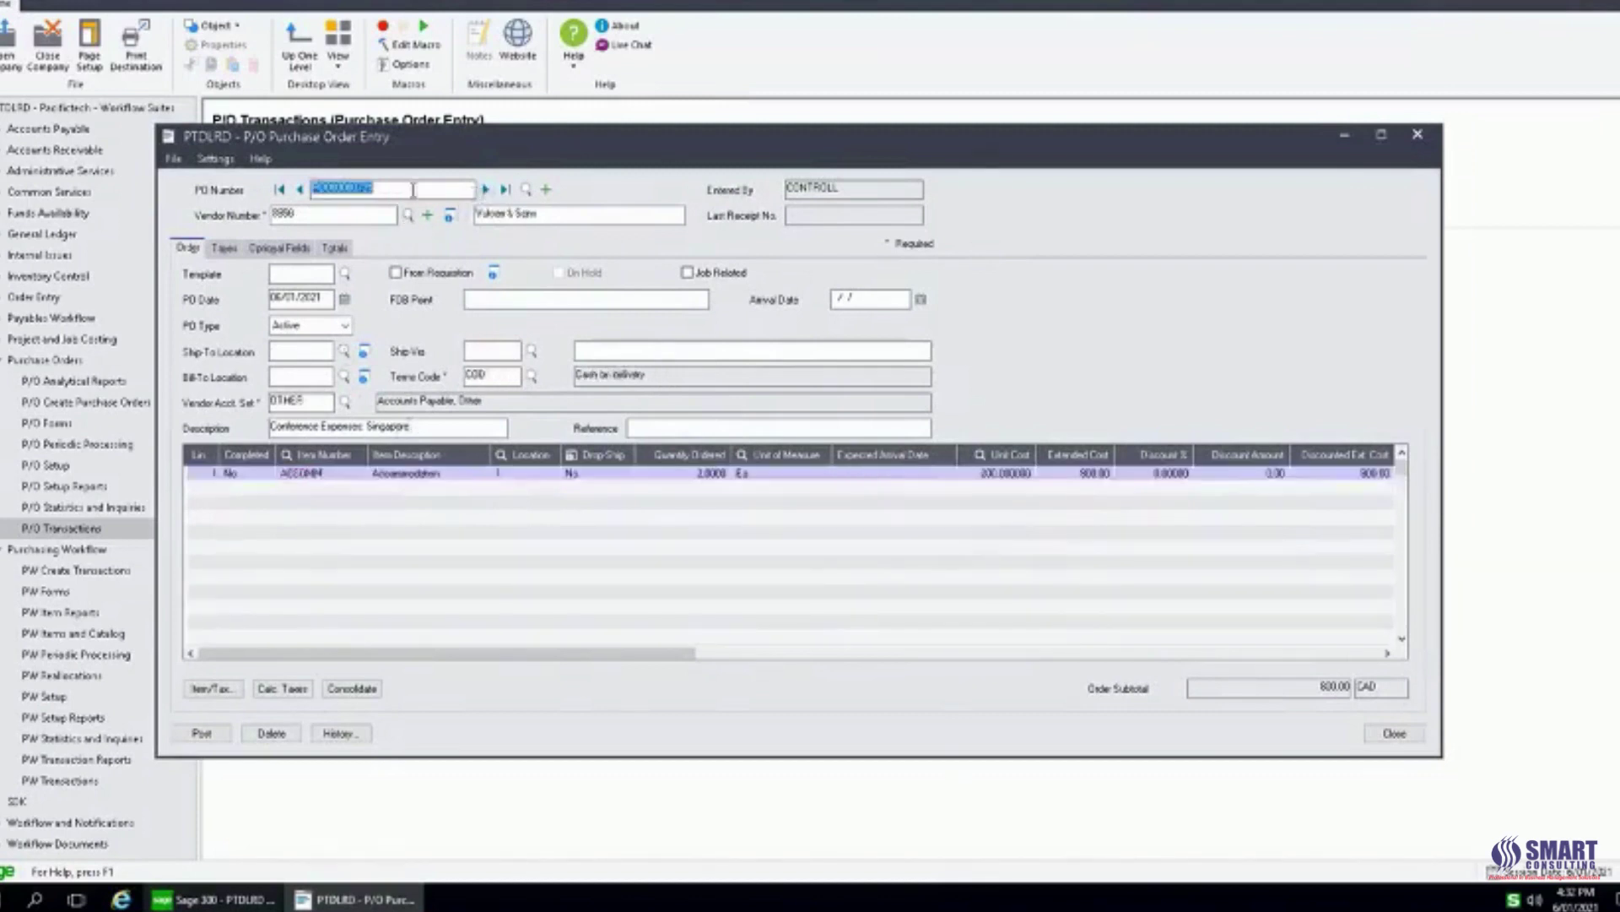
left_click(363, 475)
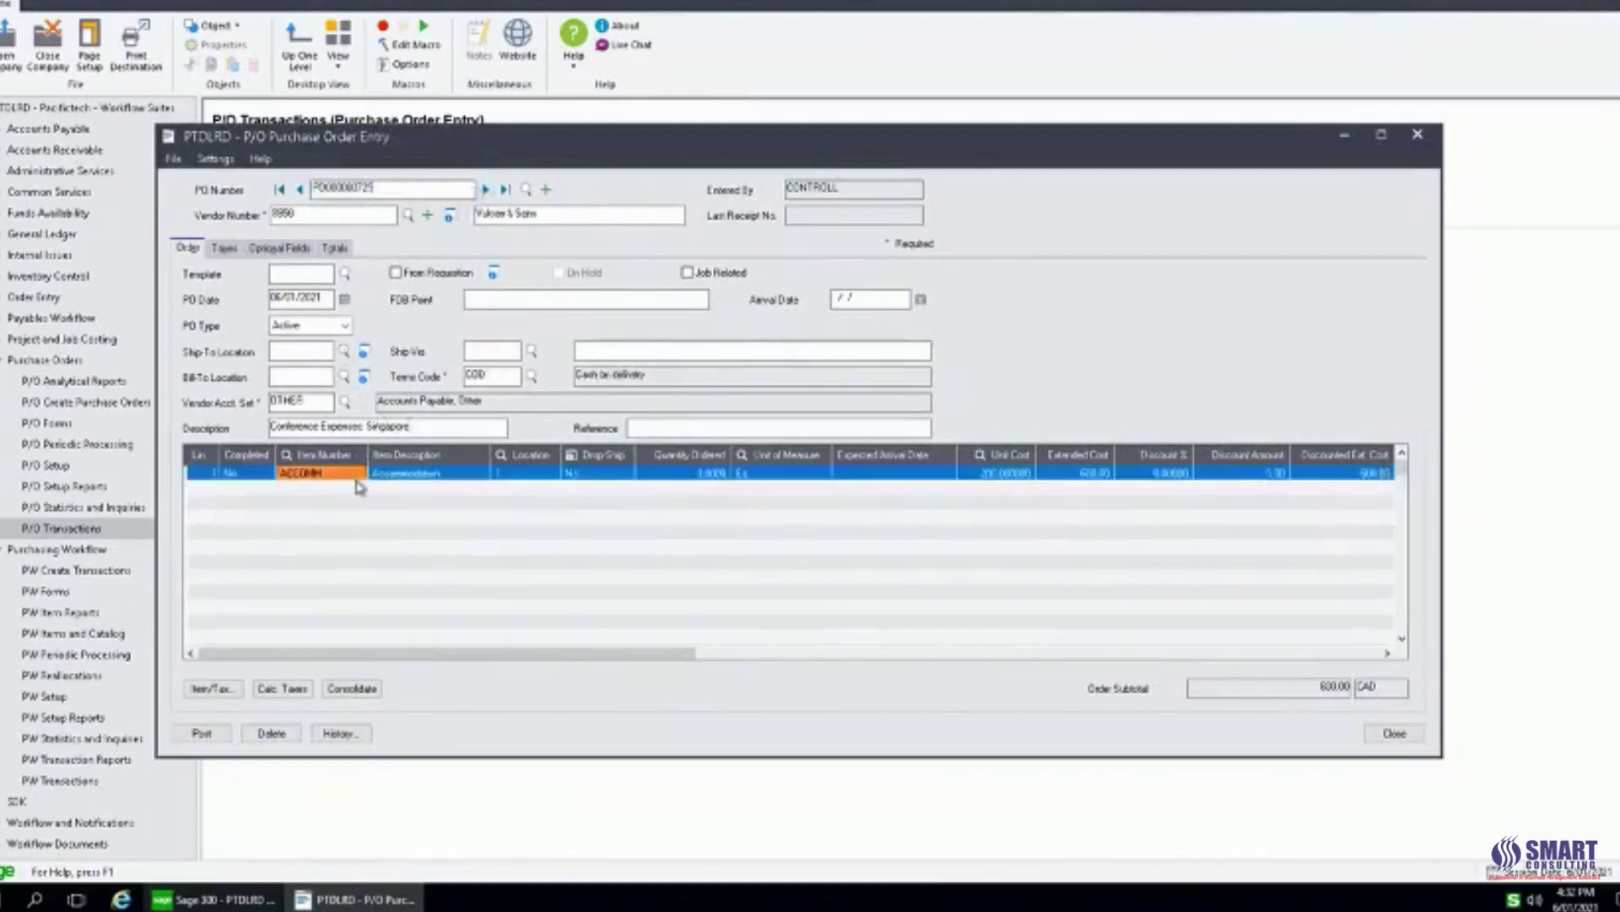
left_click(485, 189)
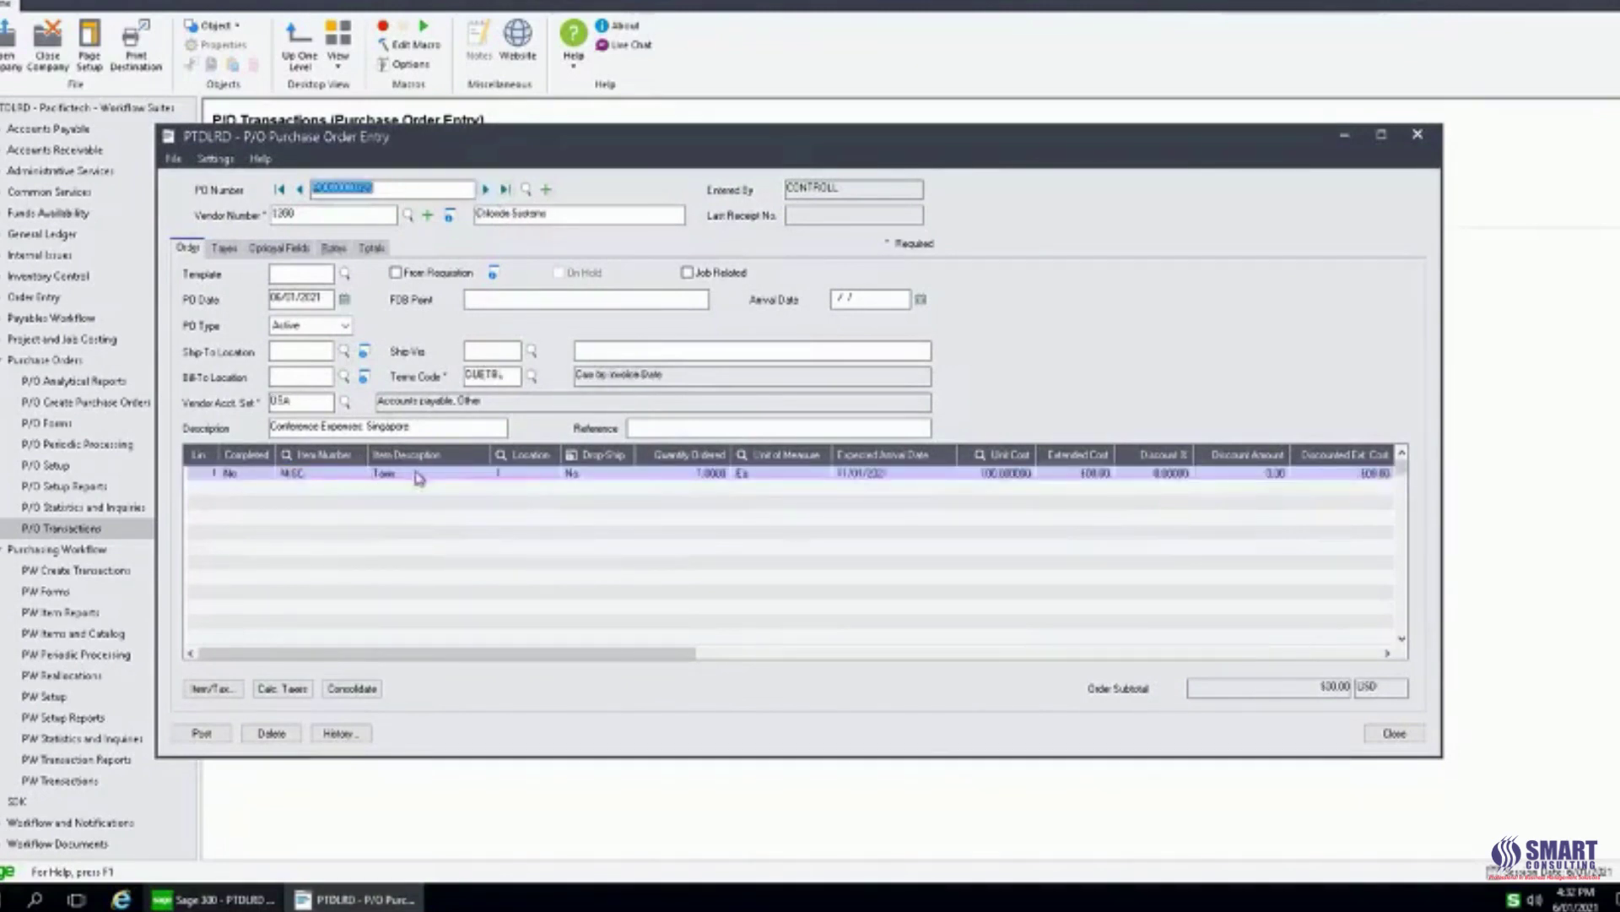
Close Purchase Order Entry and collapse the Purchase Orders module.
left_click(1392, 736)
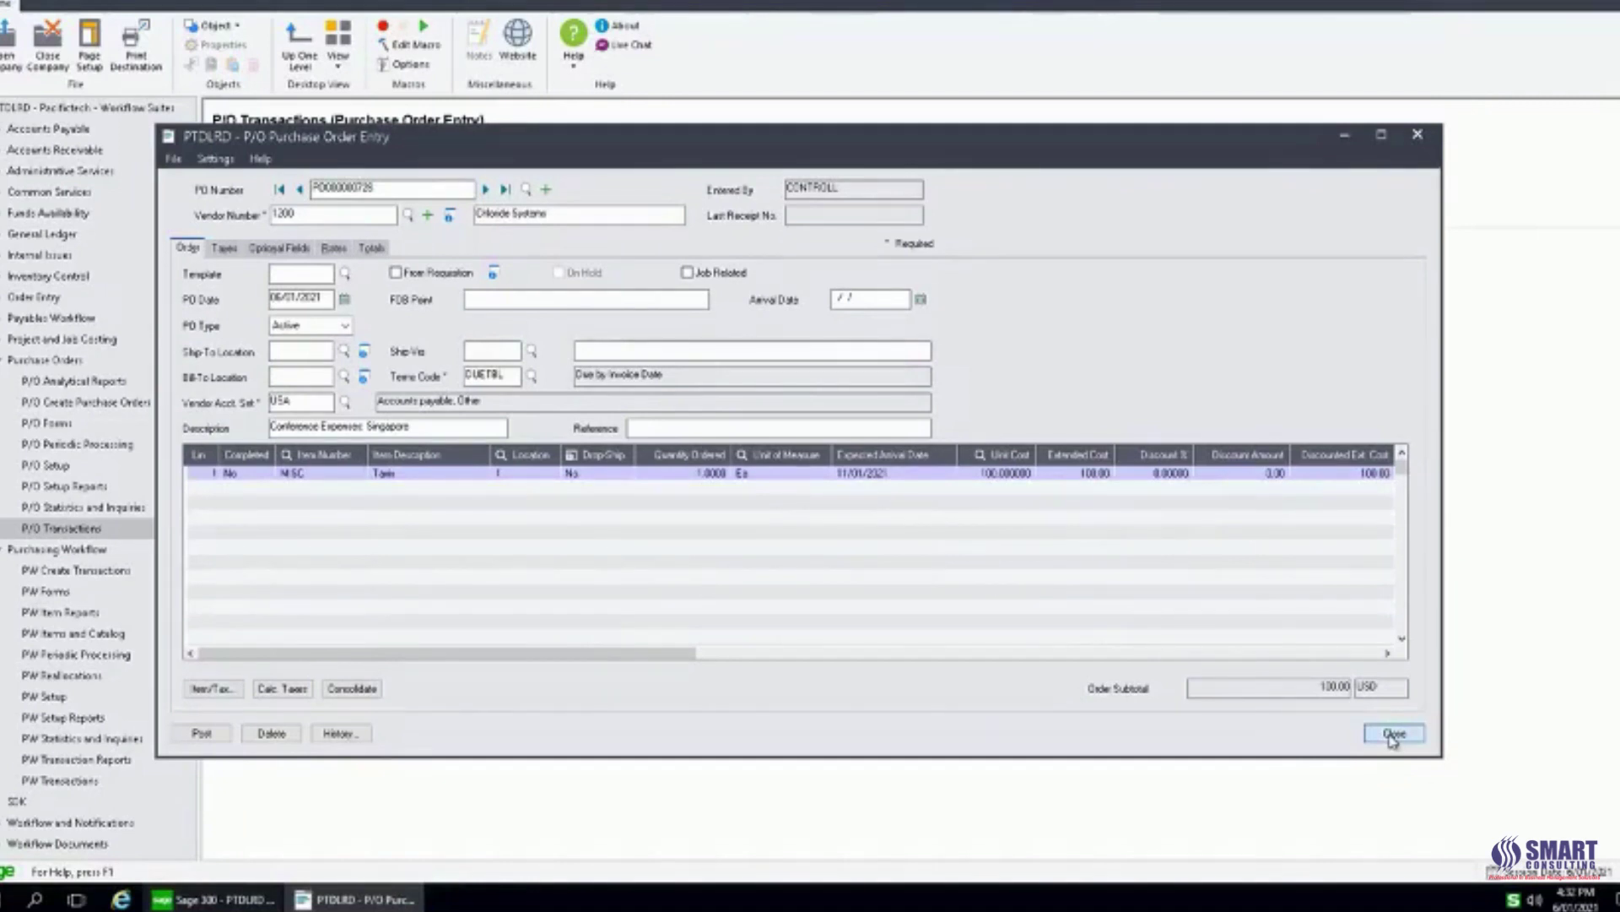
left_click(1393, 734)
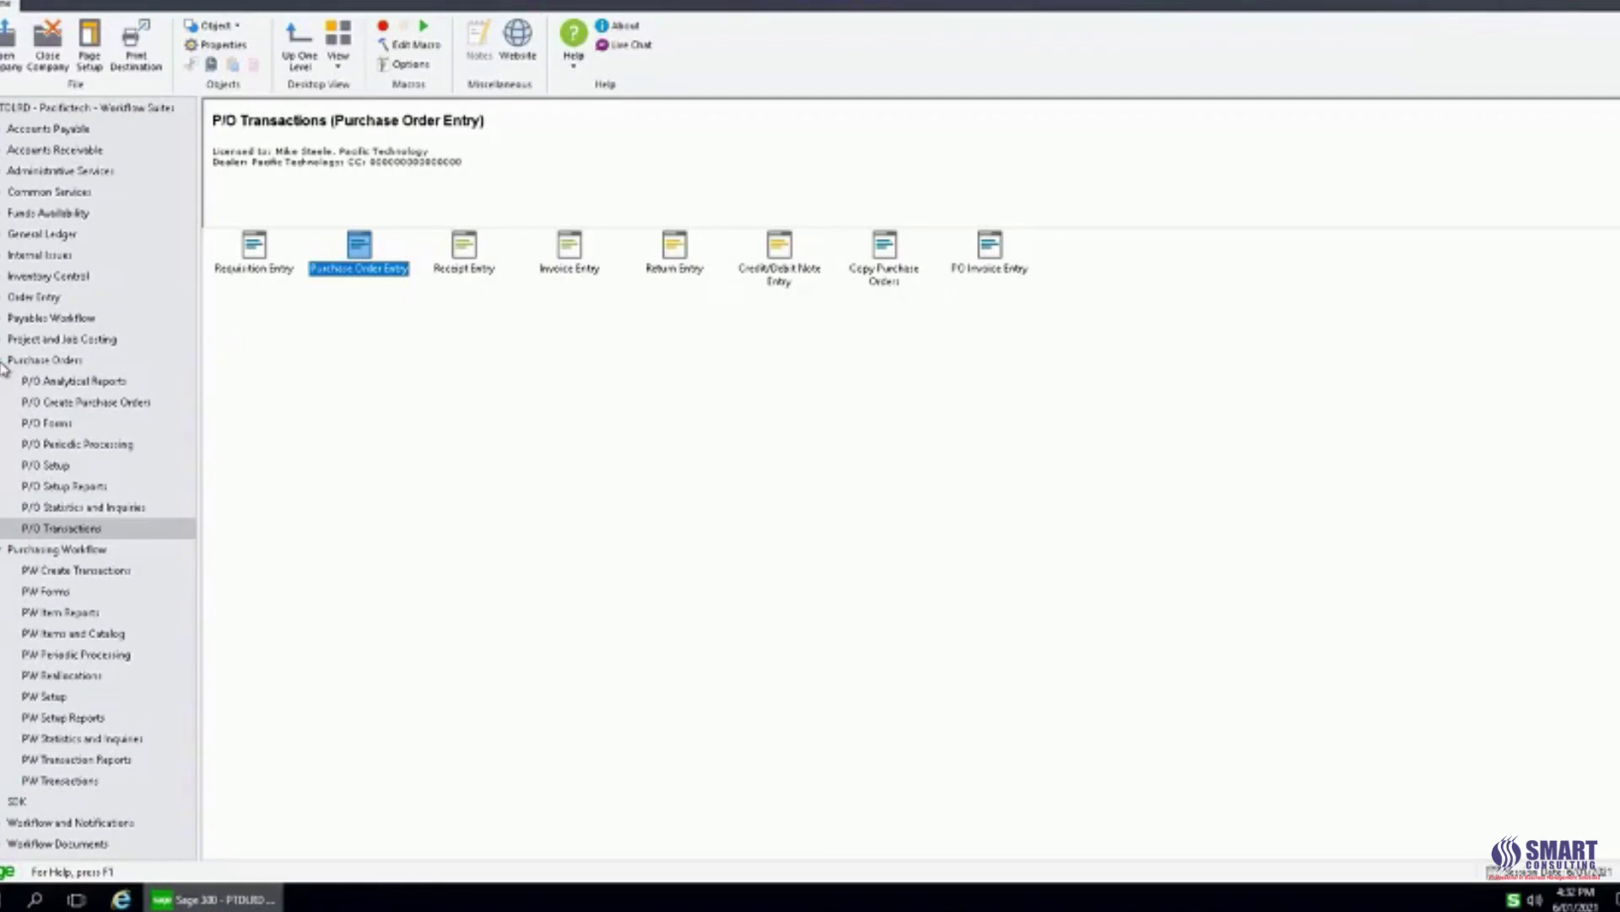
left_click(3, 363)
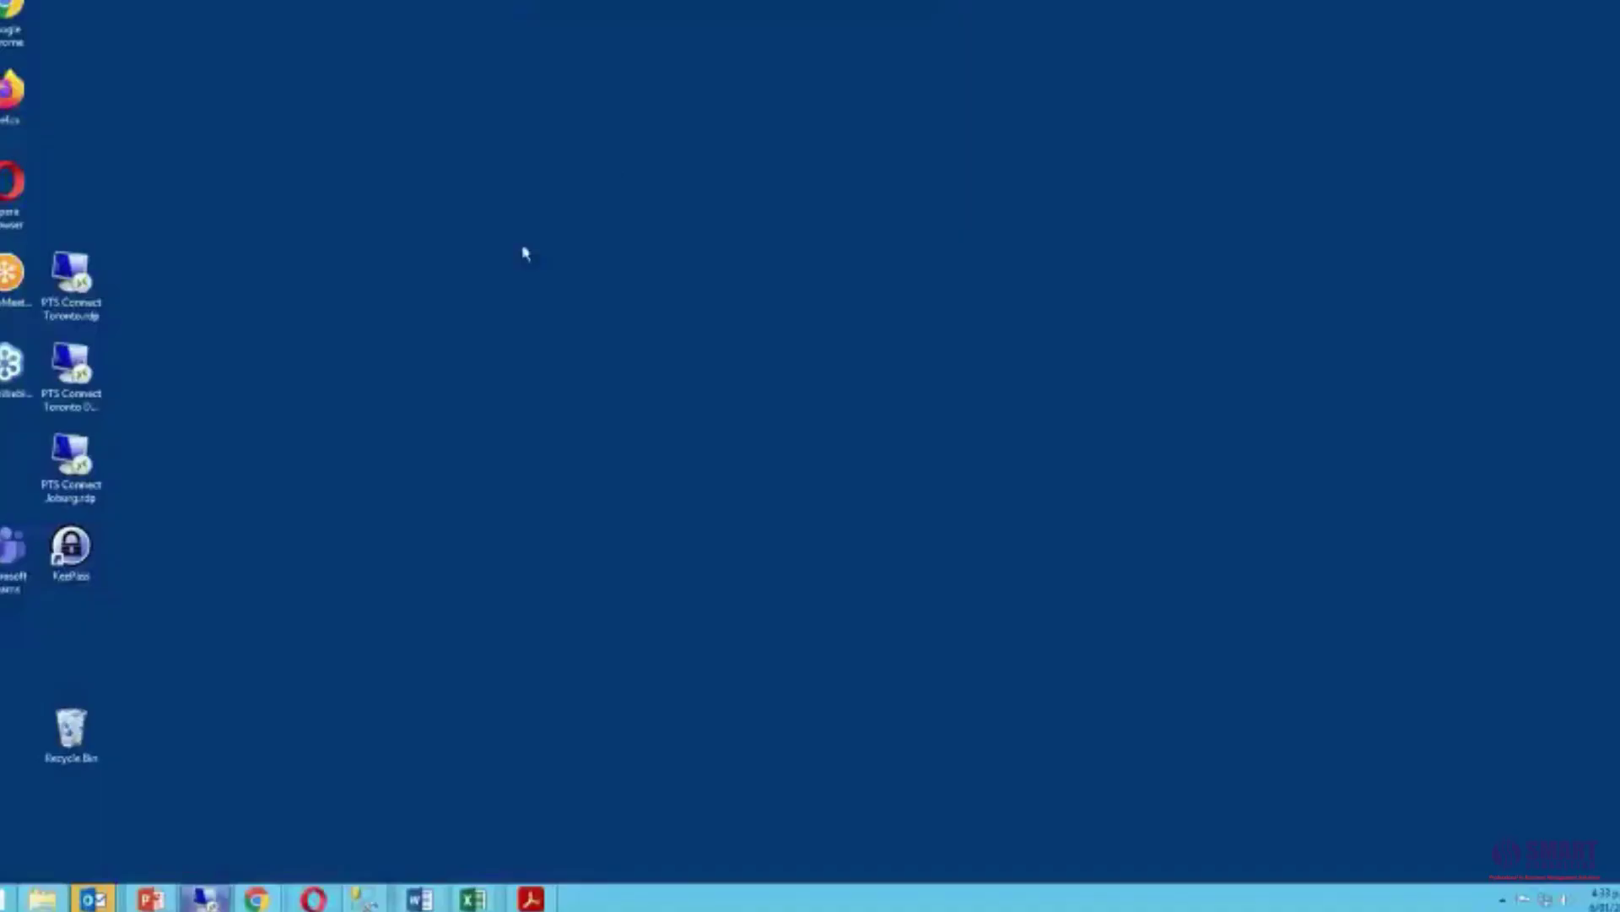
Switch to the PW-WEB browser window, log out, and sign back in as the requester.
left_click(257, 898)
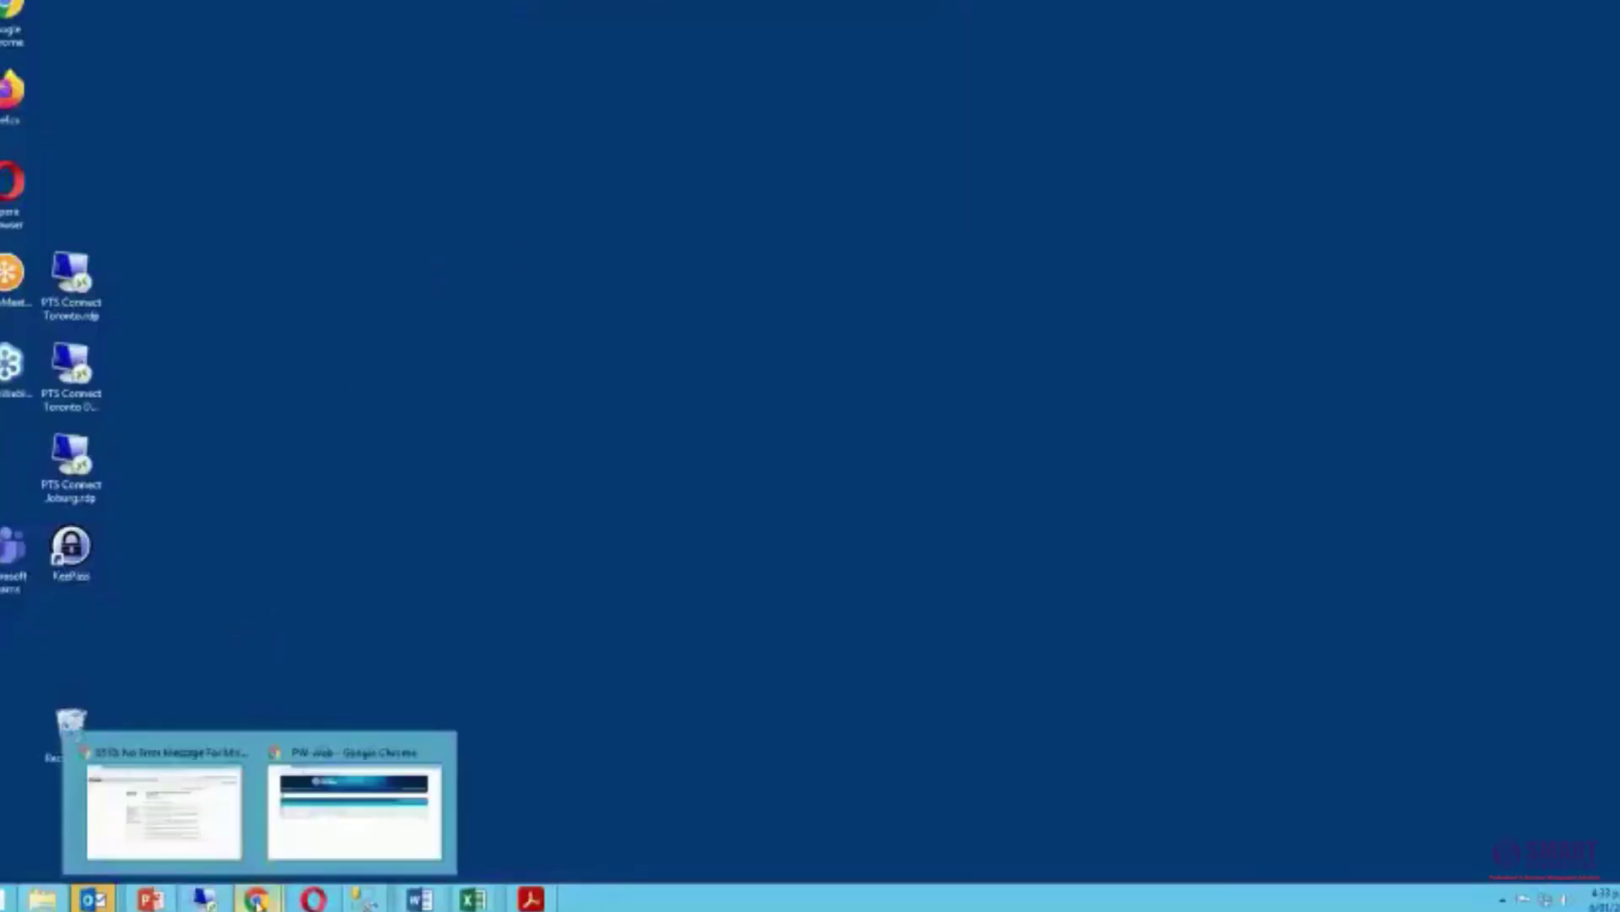
left_click(354, 793)
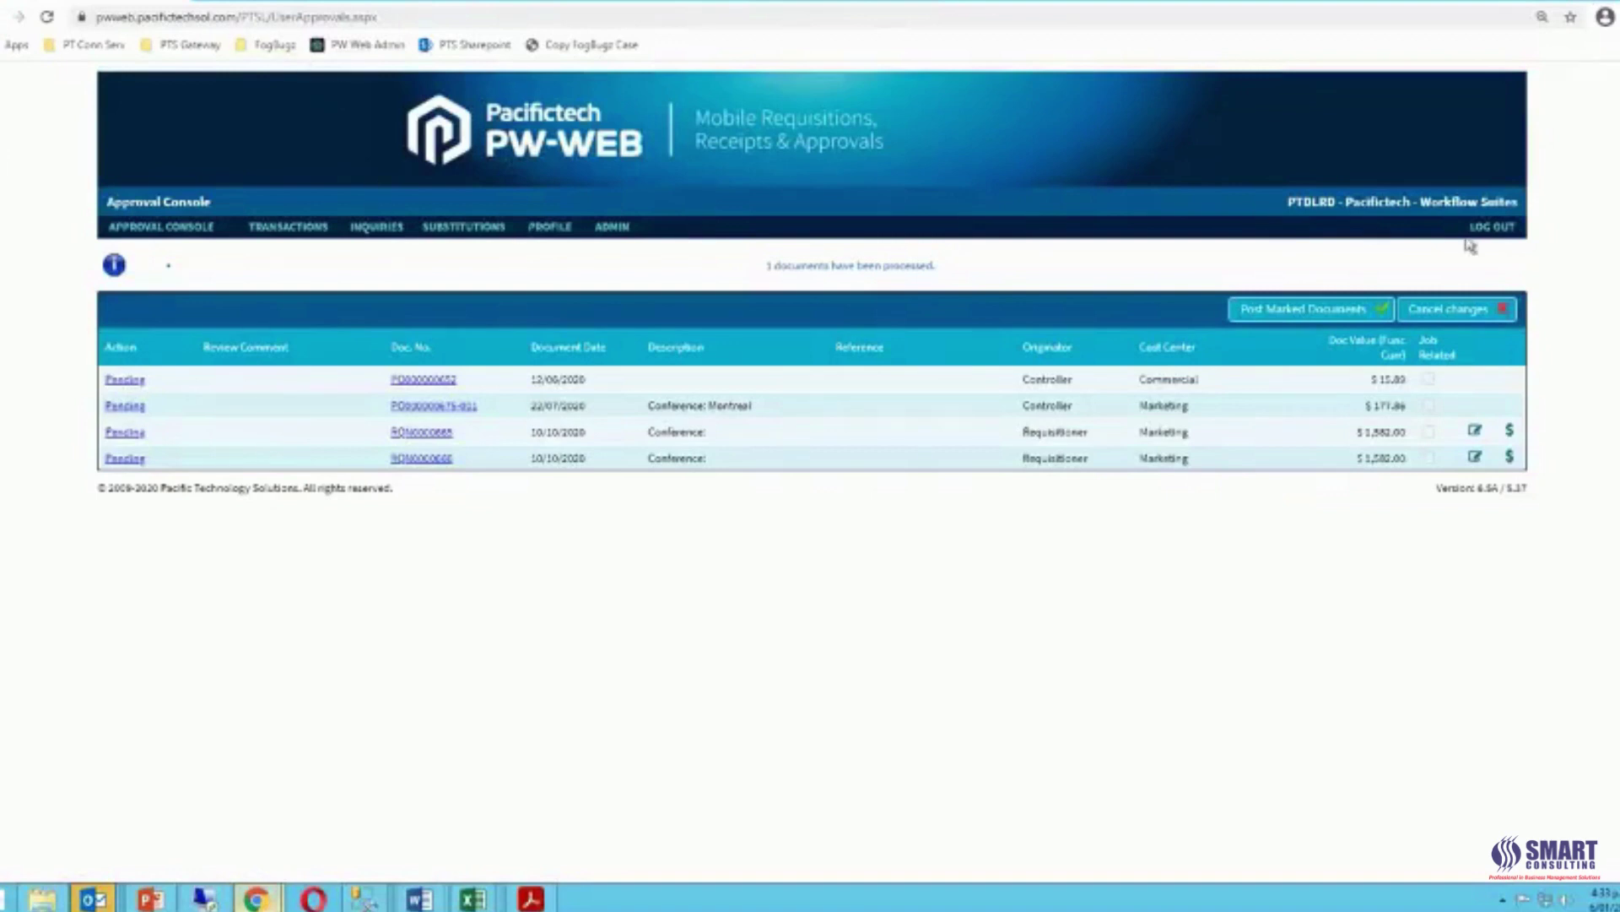
left_click(1494, 228)
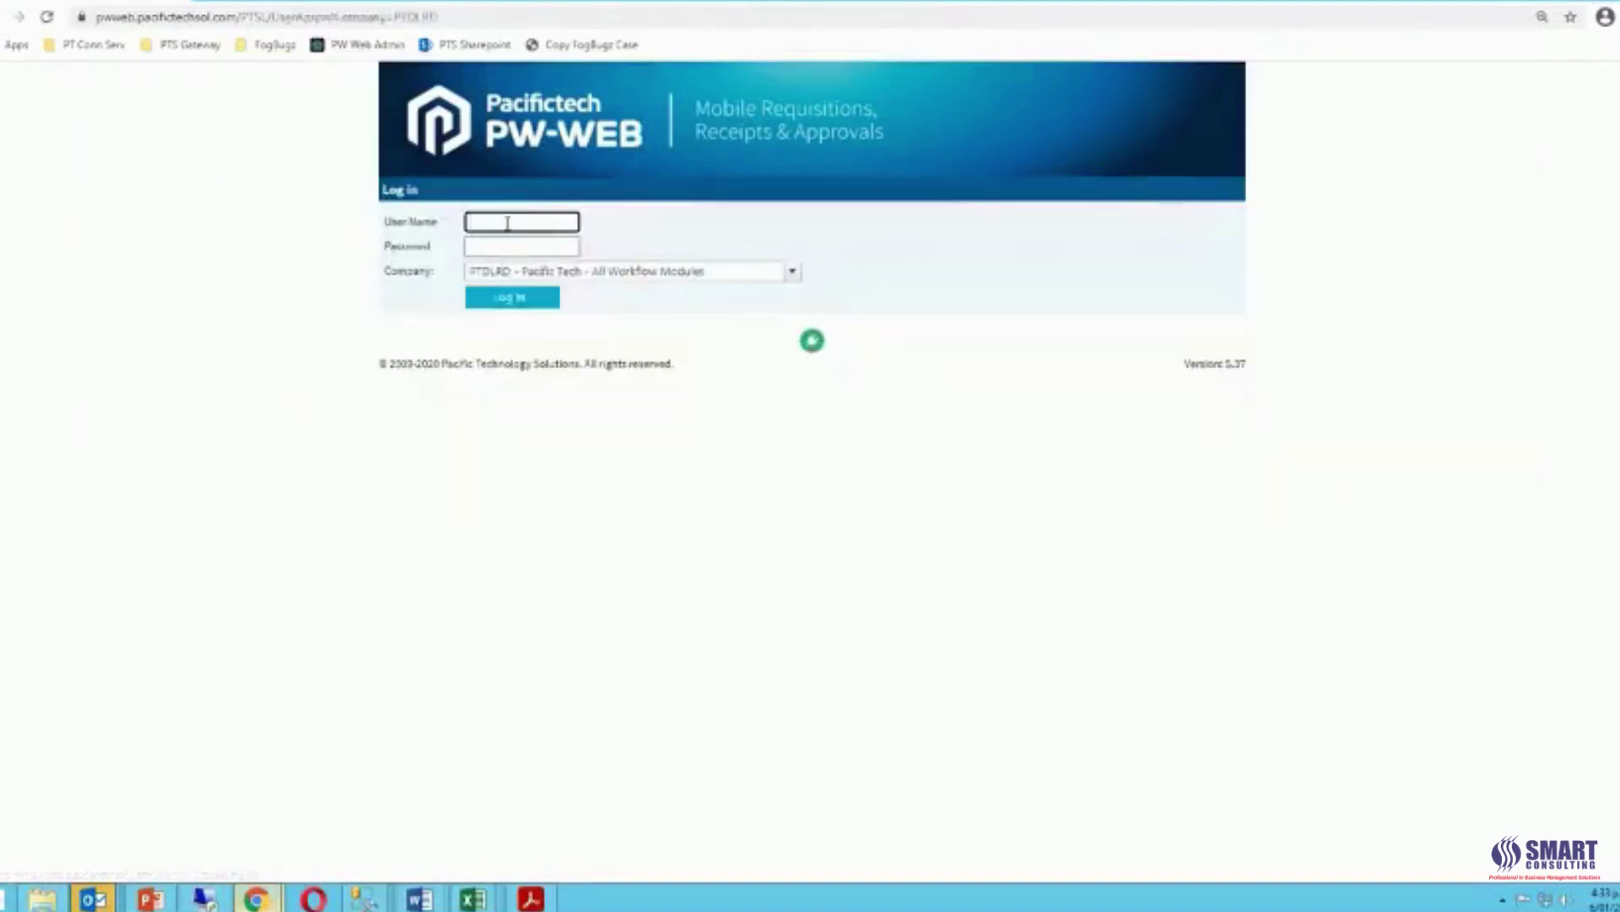
left_click(509, 222)
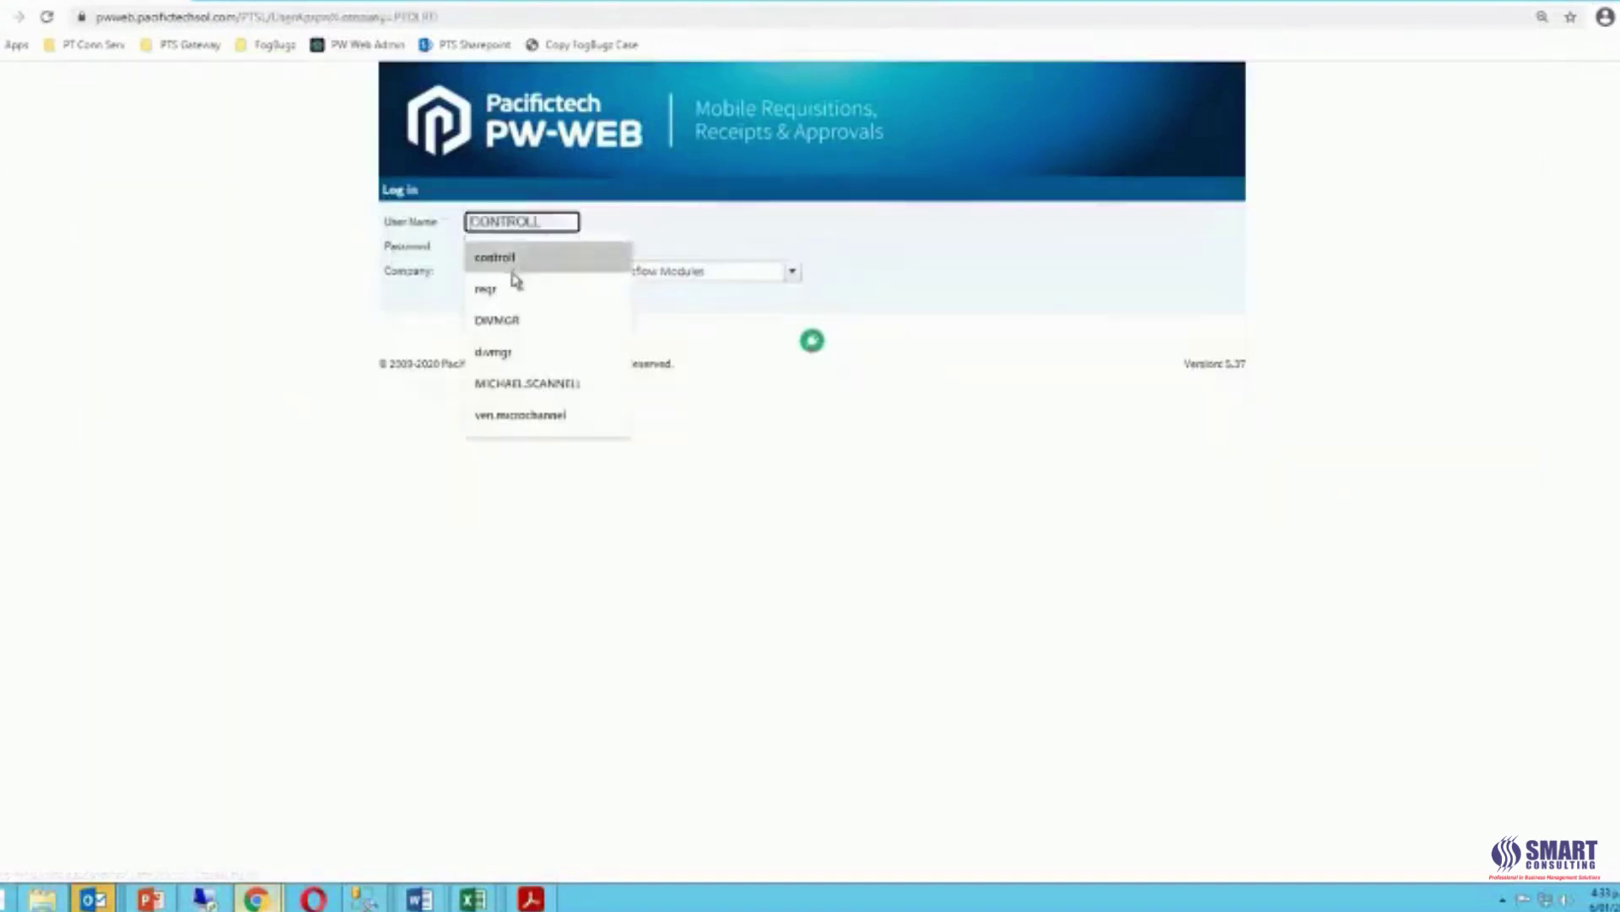
left_click(487, 289)
left_click(517, 246)
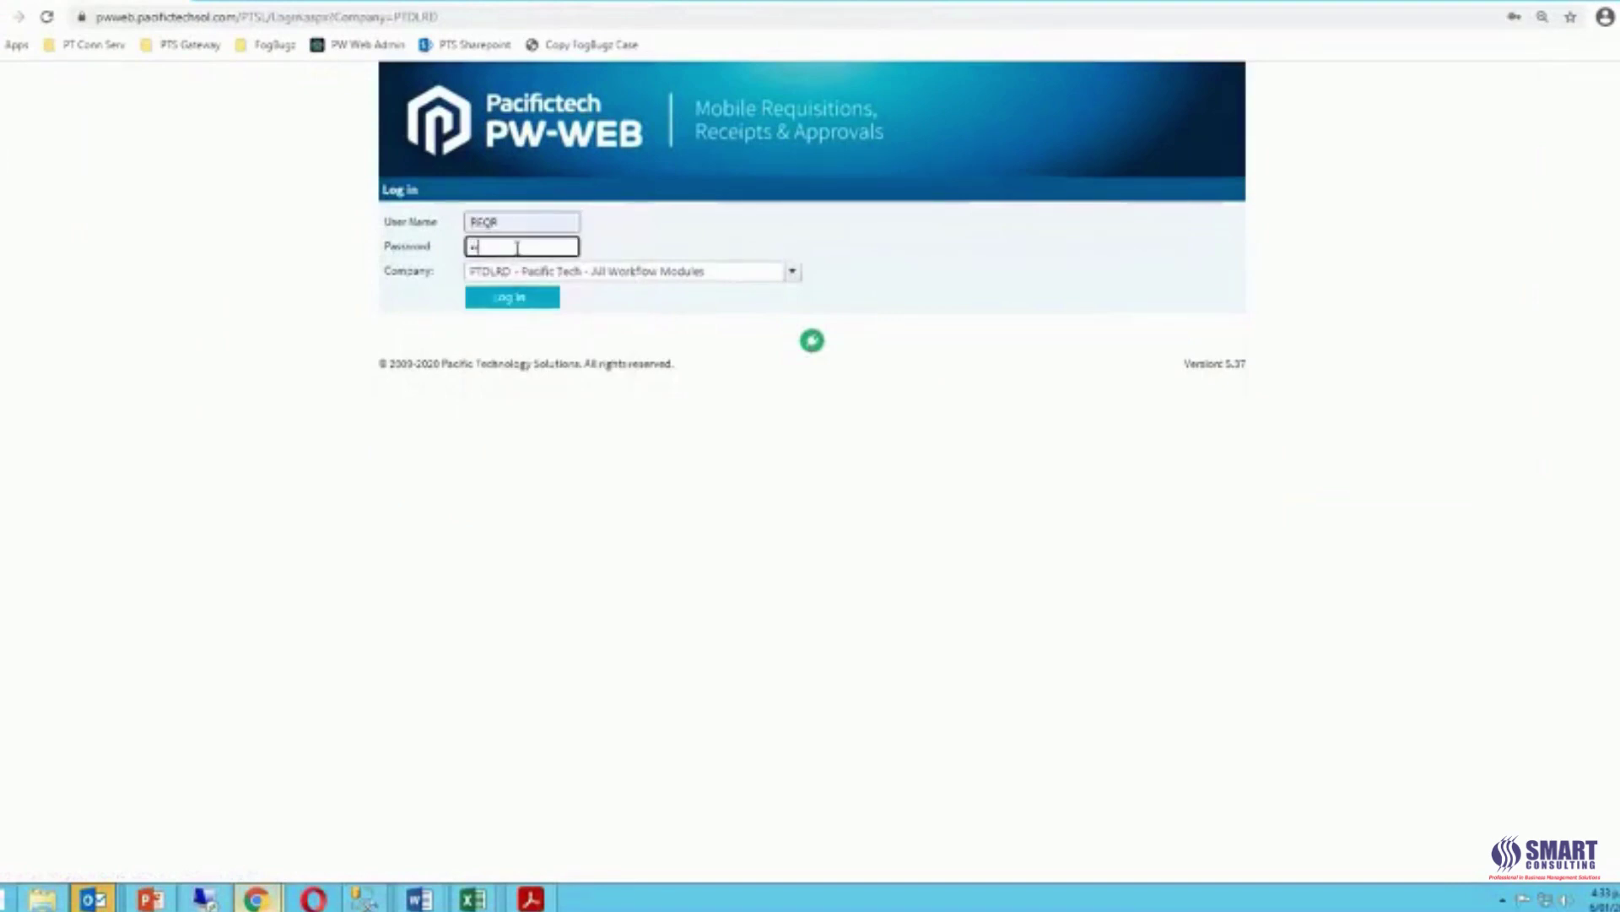
left_click(533, 301)
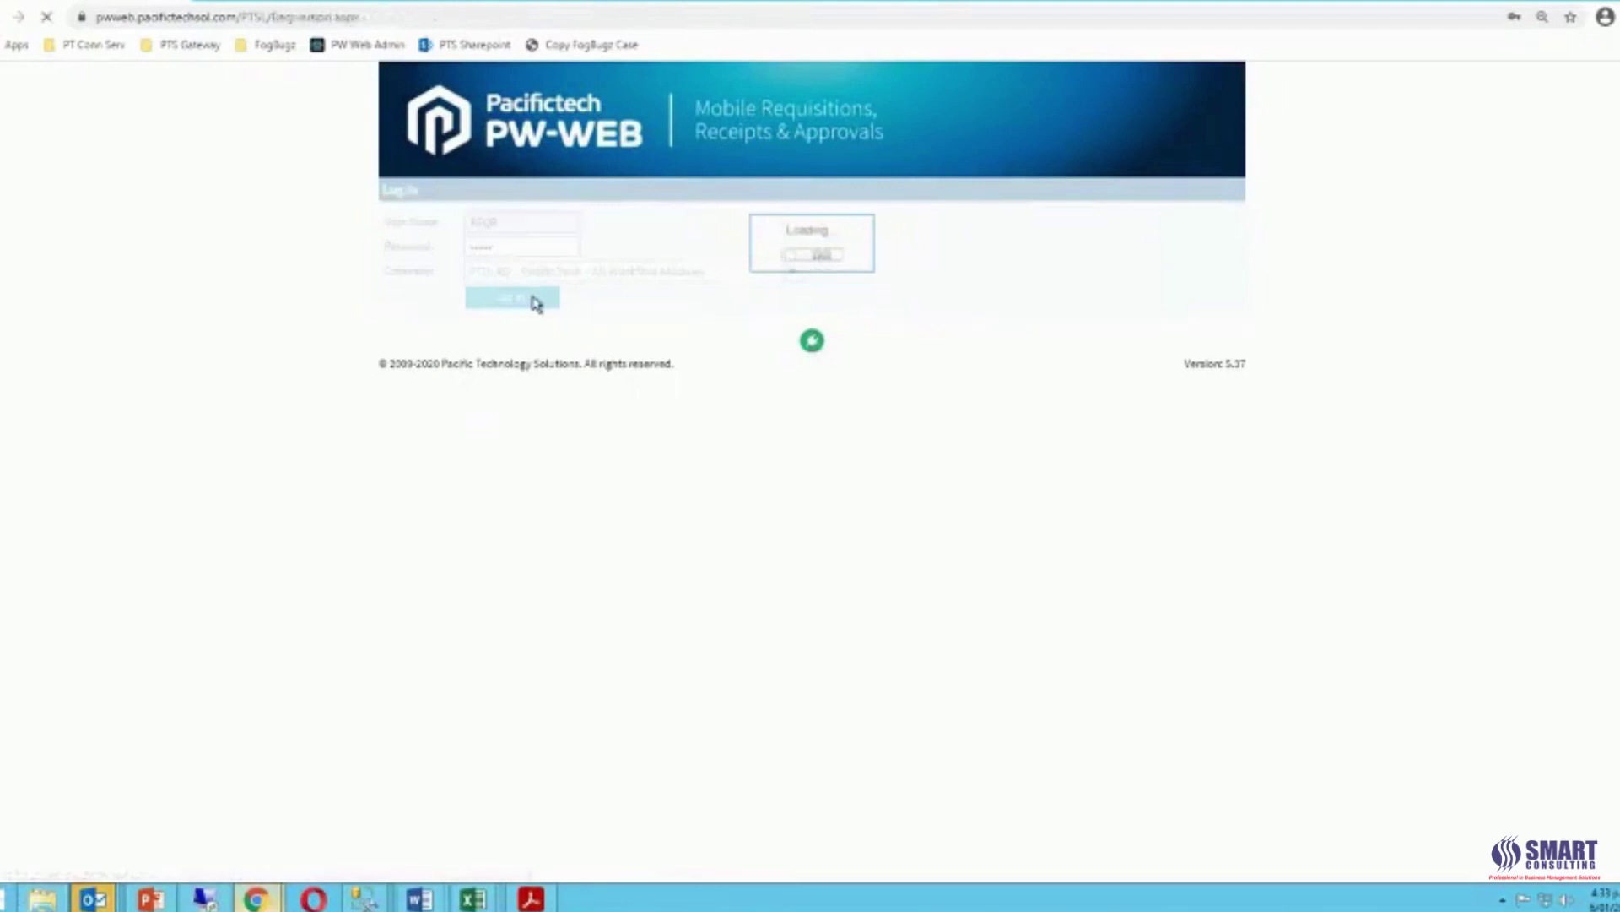
mouse_move(296, 235)
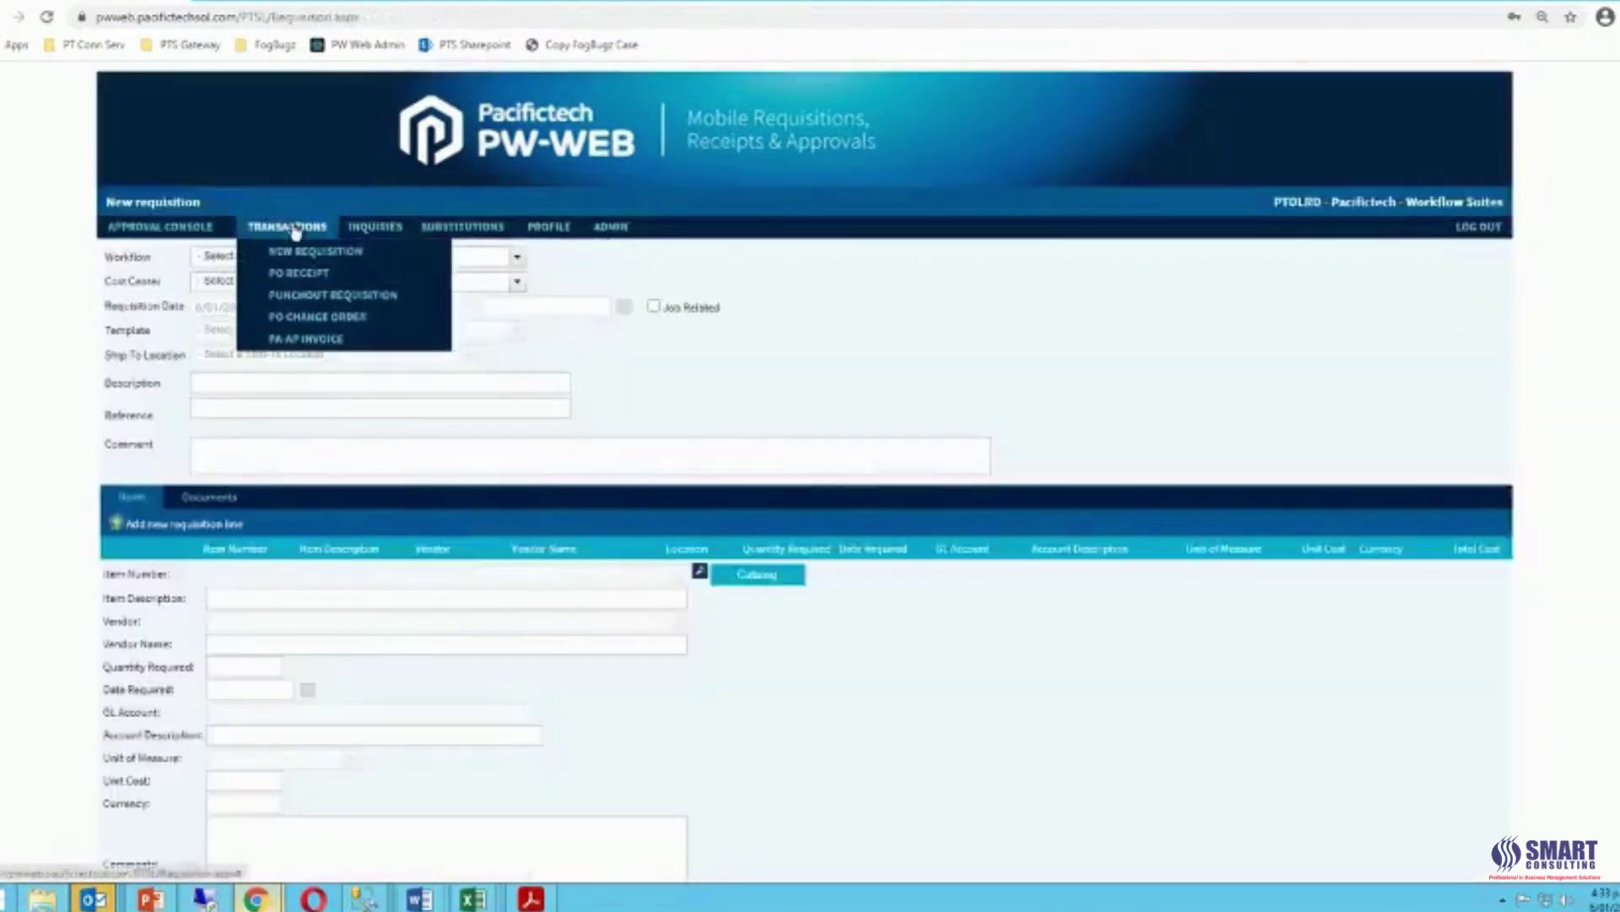
Receive all on the Sentry Supplies Singapore PO, dated 6/01/2021, and post the receipt.
left_click(297, 282)
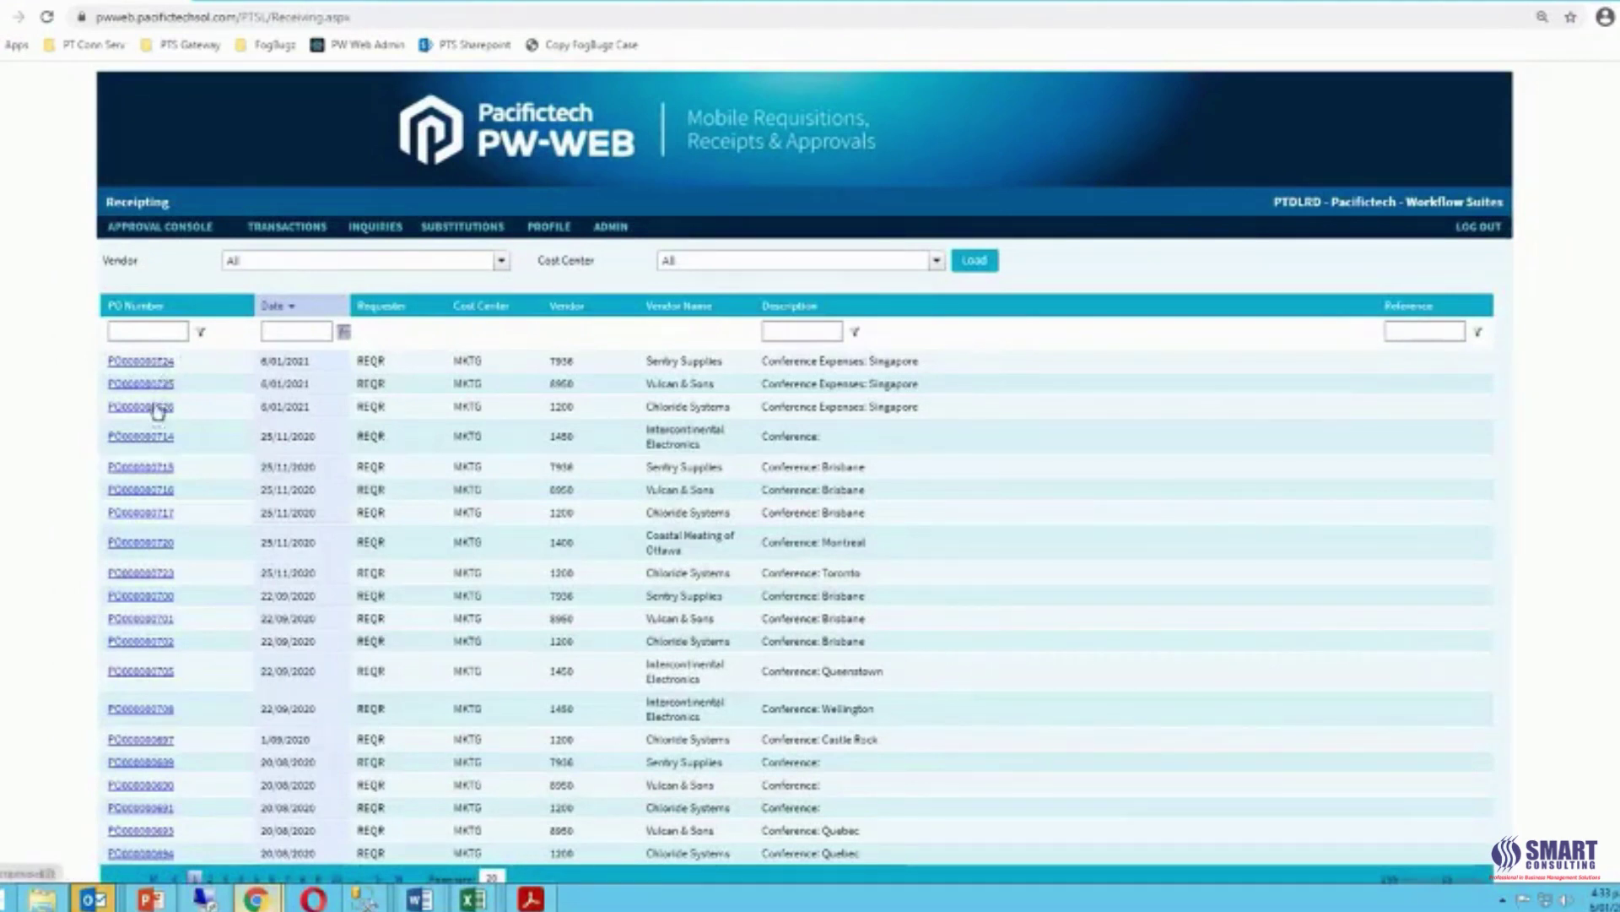
left_click(135, 361)
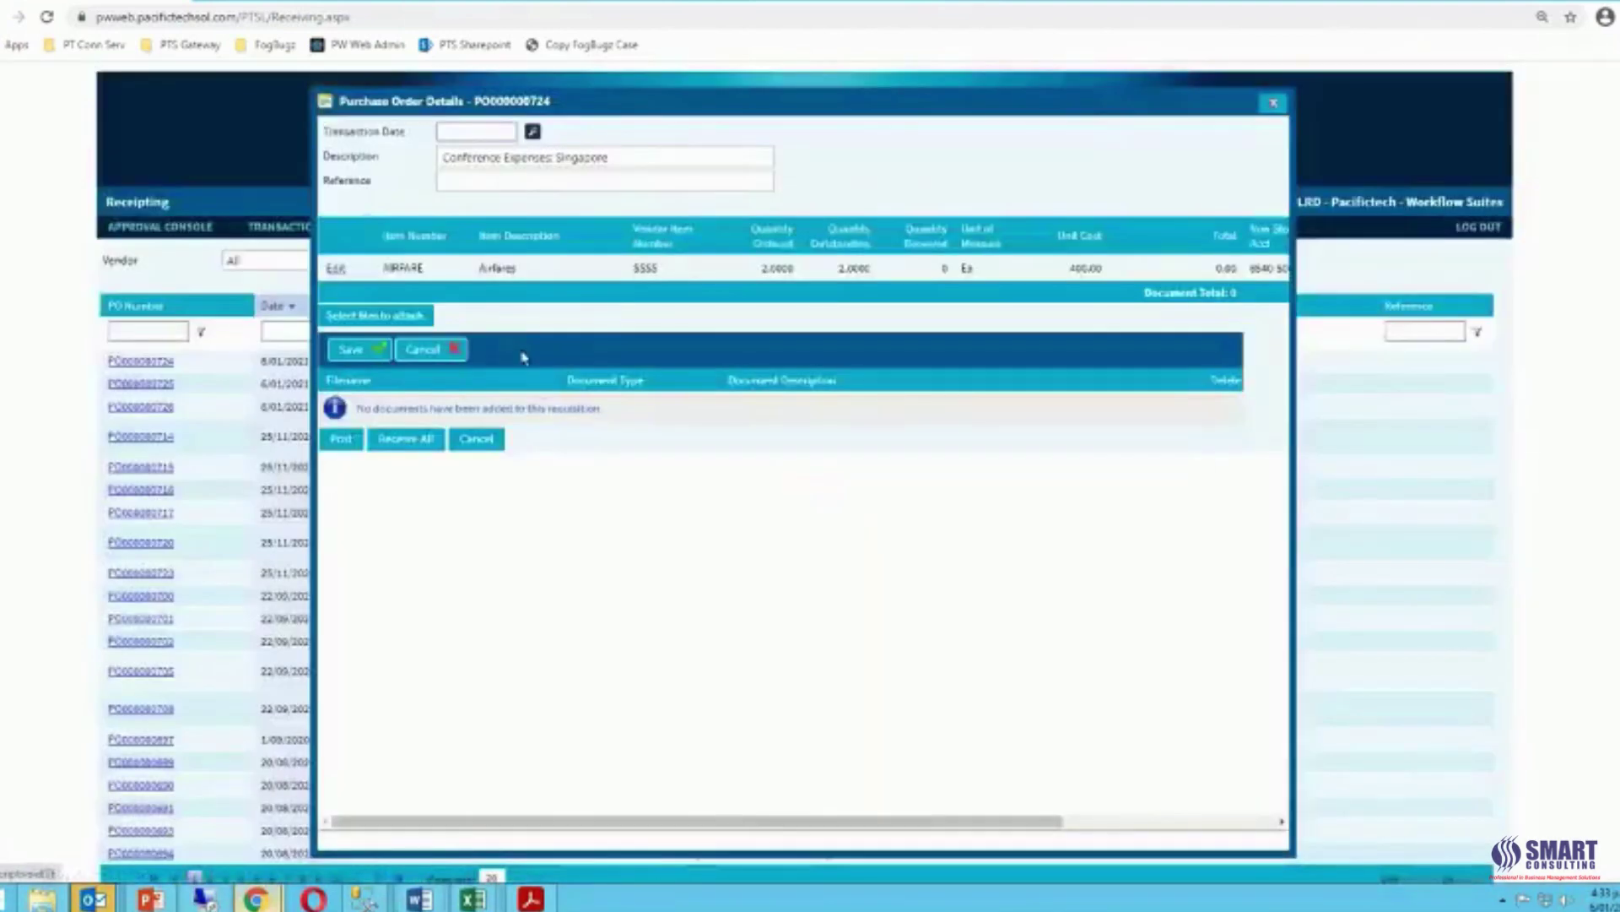
left_click(533, 133)
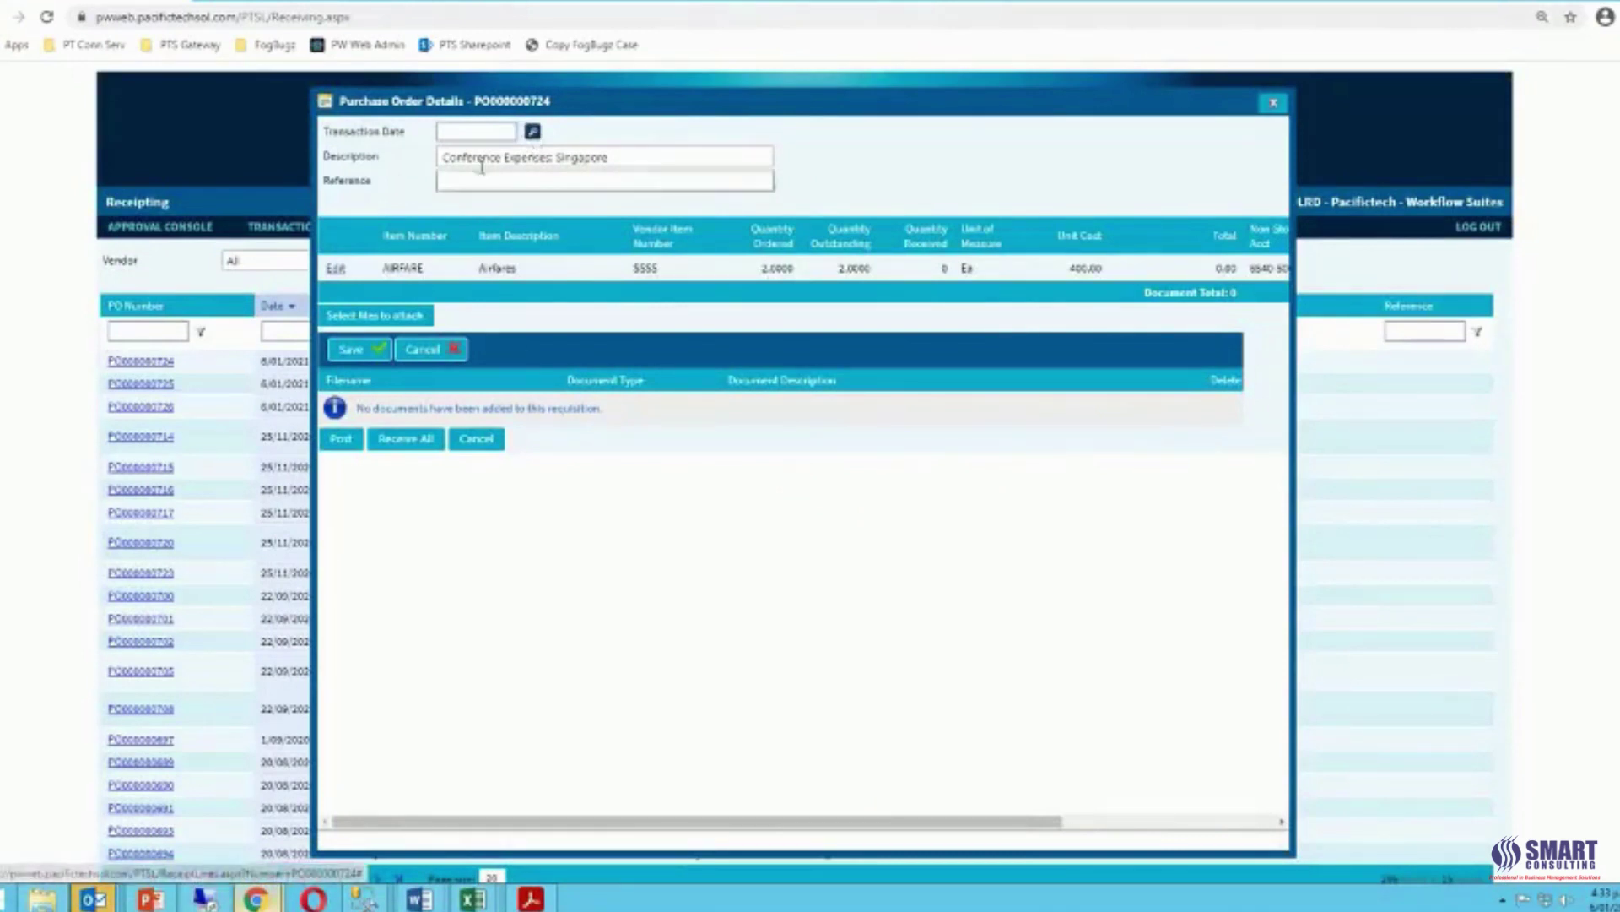
left_click(533, 218)
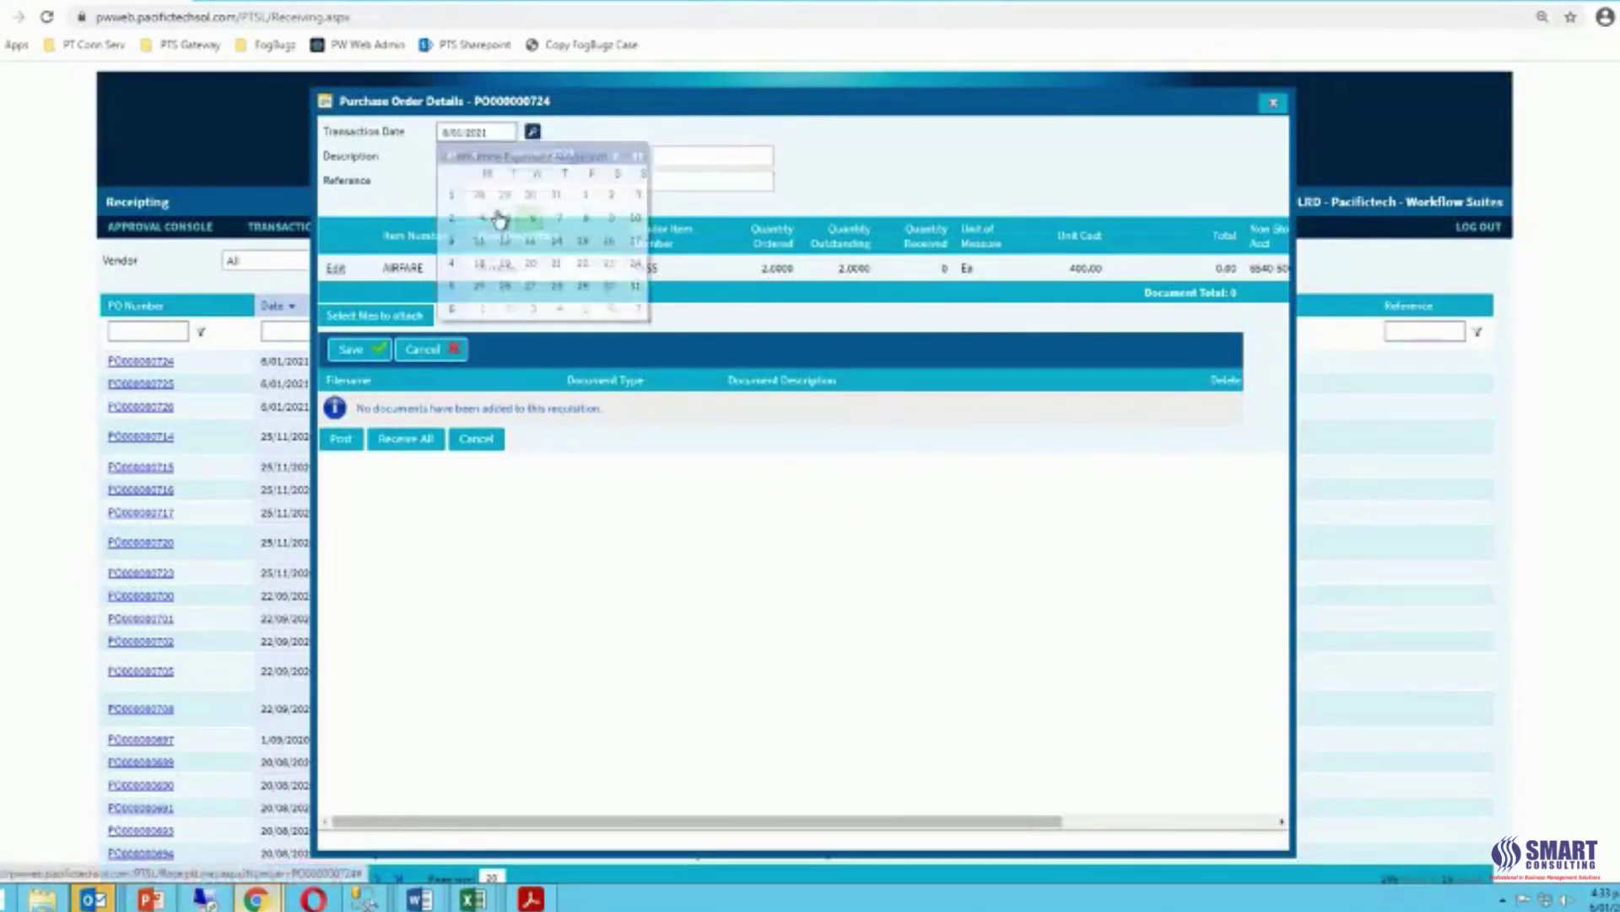
left_click(386, 446)
left_click(338, 445)
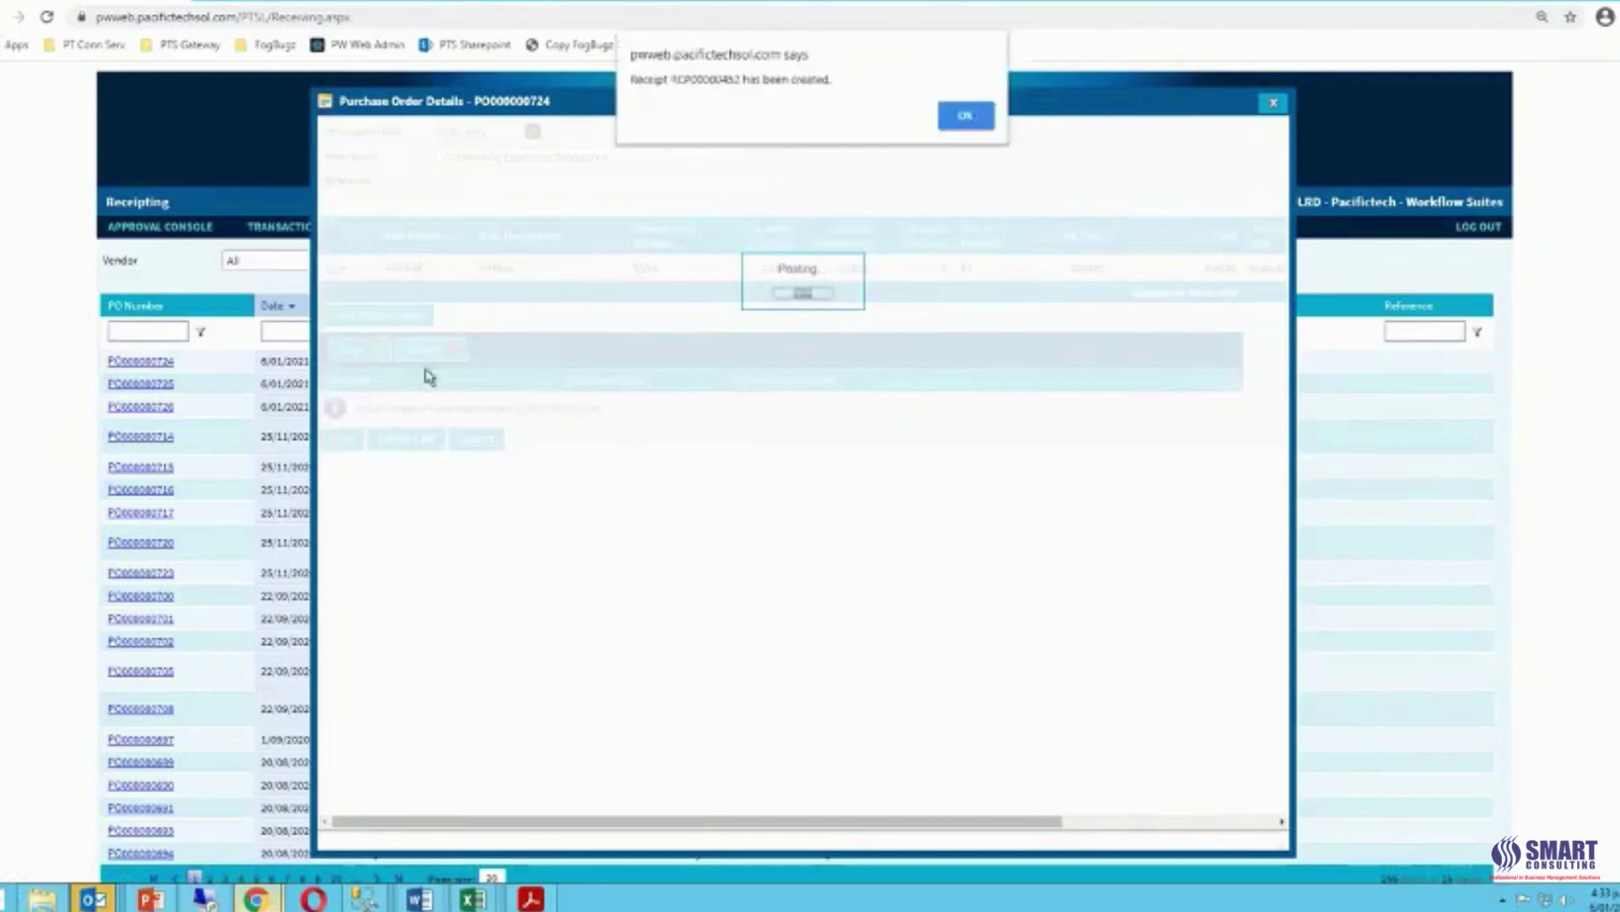
left_click(965, 115)
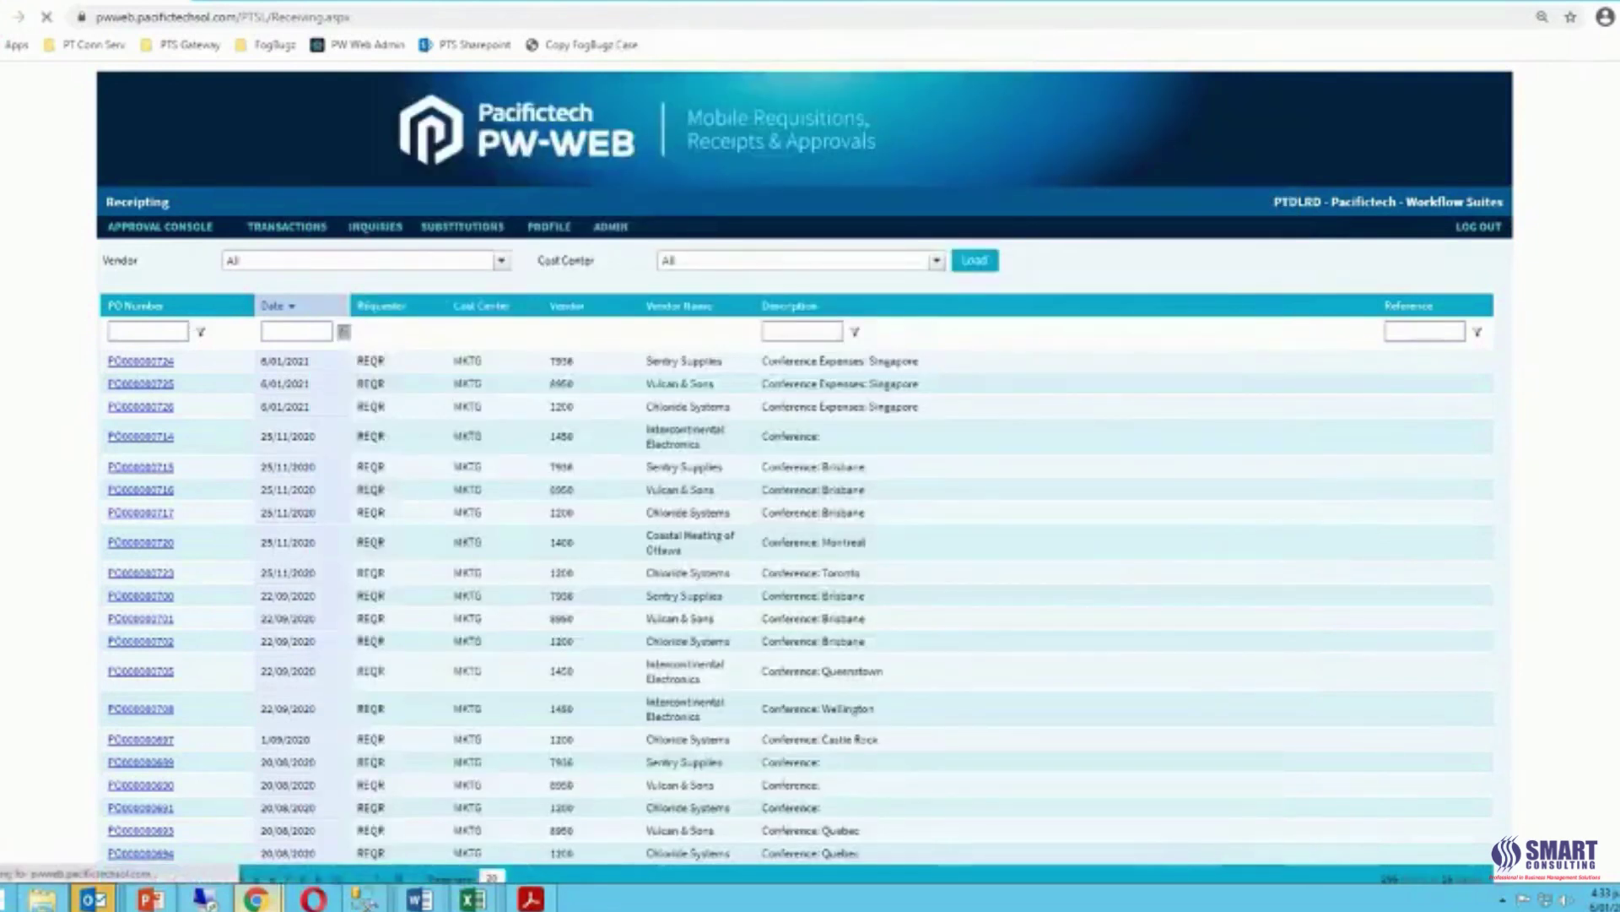
Open the Vulcan & Sons Singapore purchase order and set its transaction date to 6/01/2021.
left_click(166, 375)
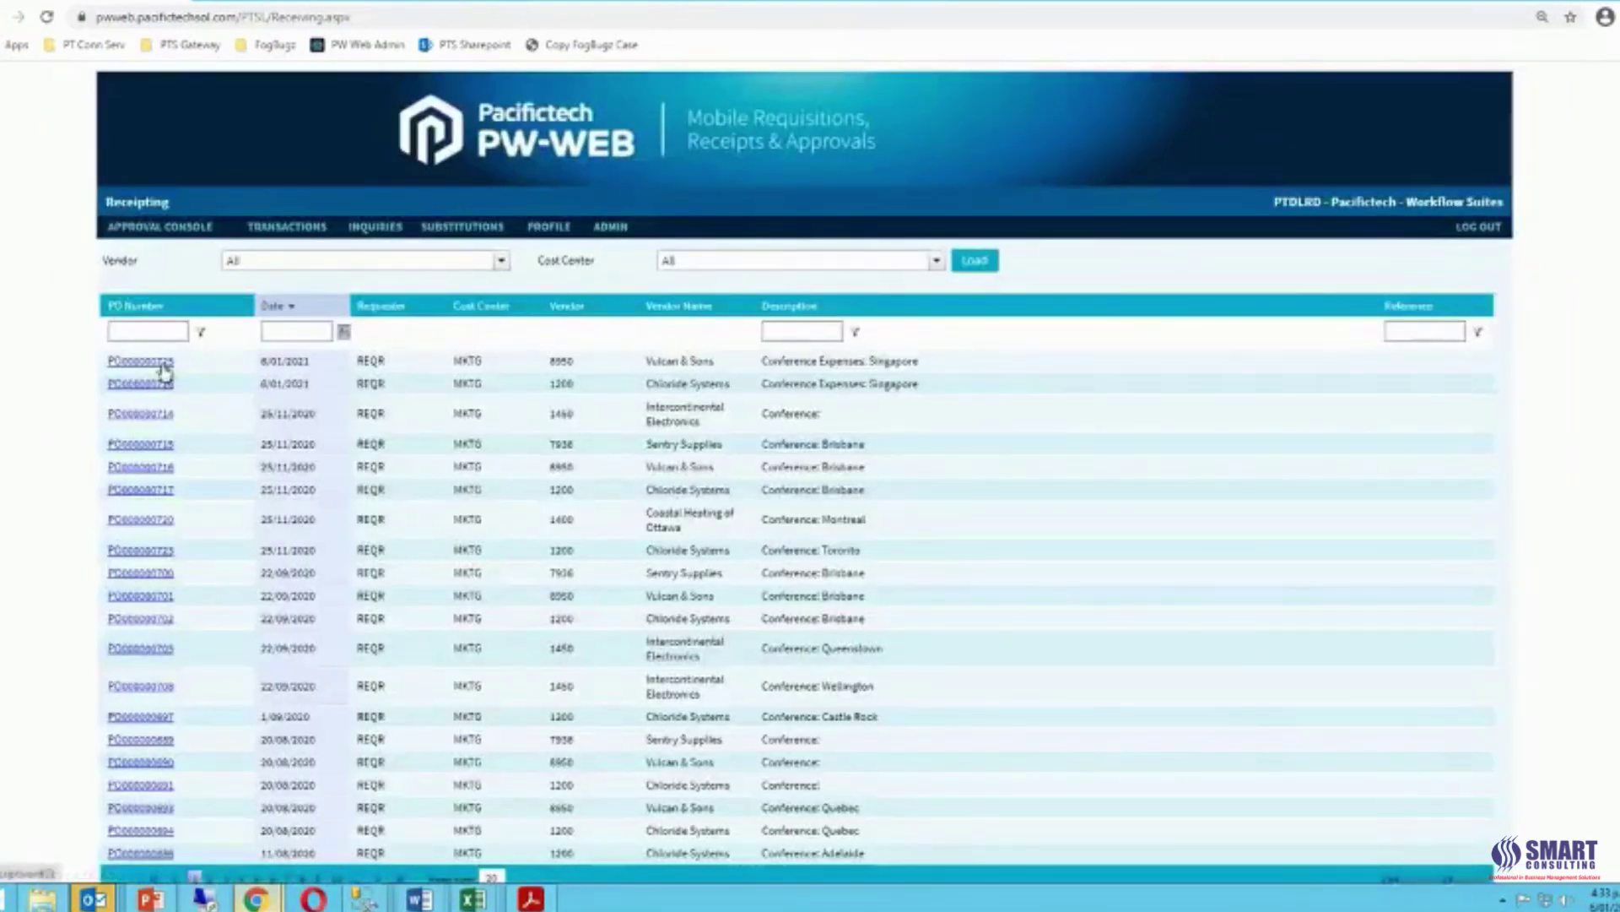
left_click(164, 366)
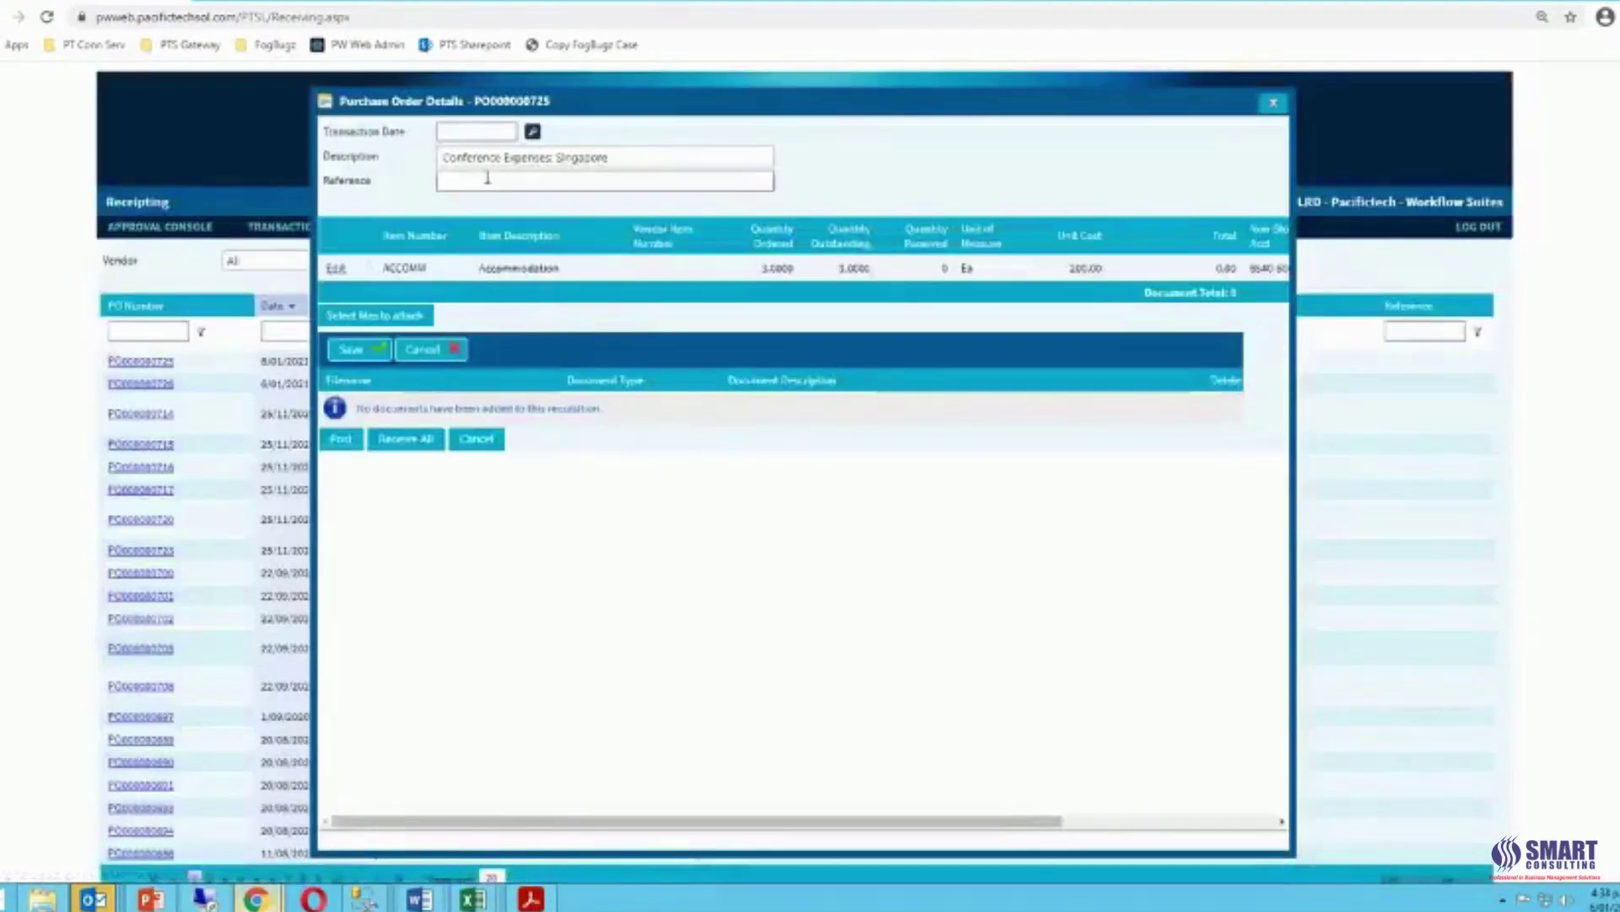
left_click(532, 132)
left_click(532, 221)
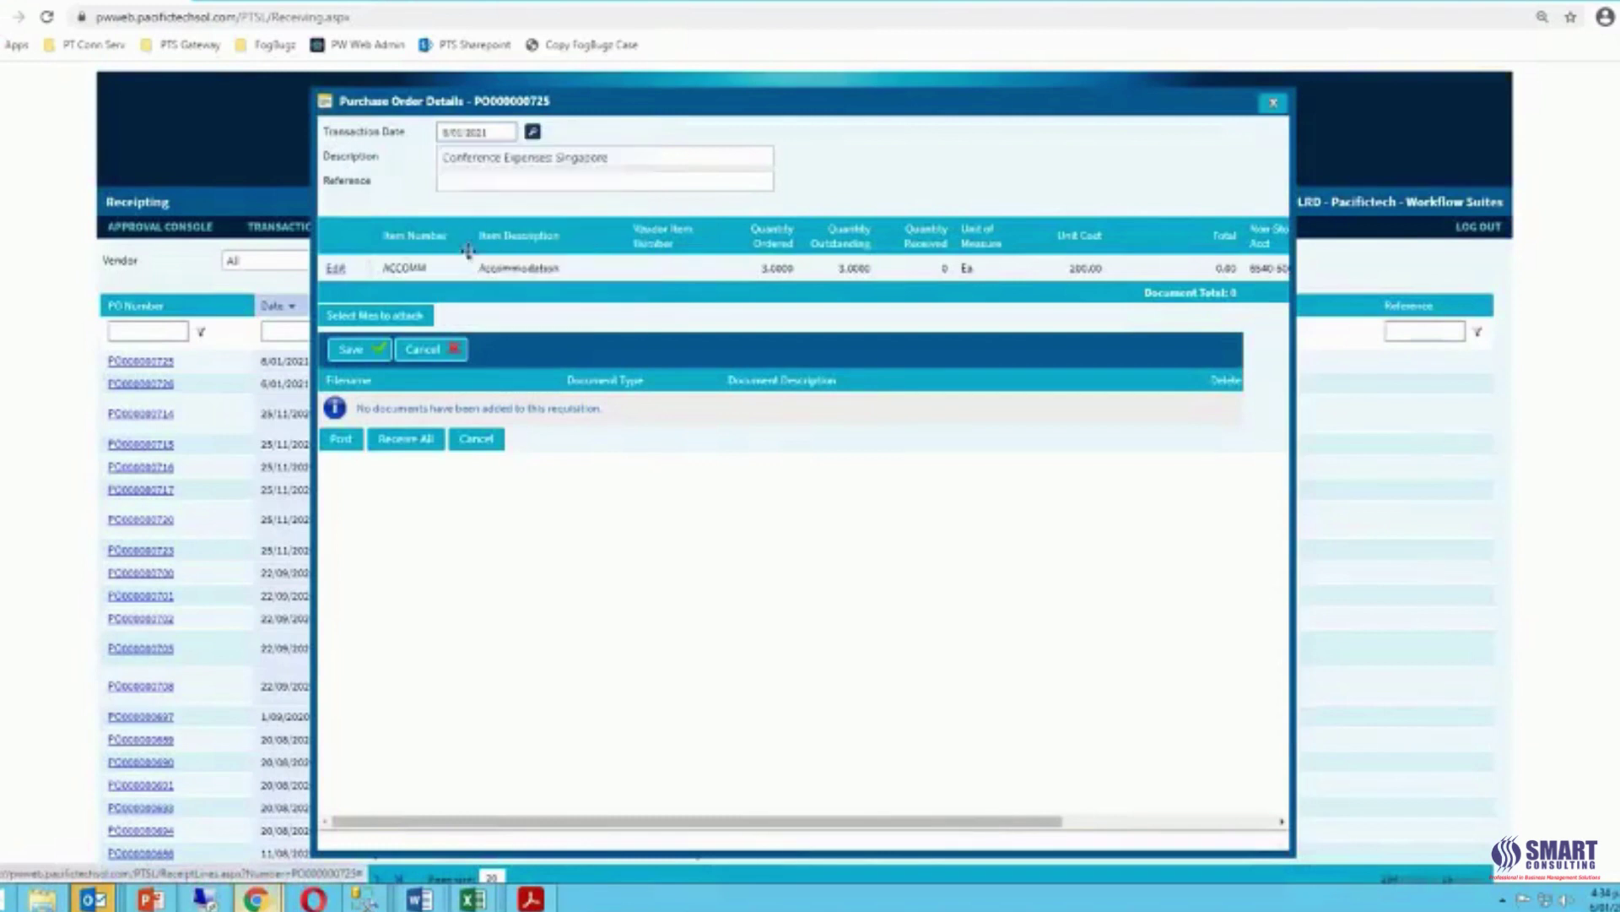
Receive 2 accommodation units, mark the line Completed with comment 'Came back early', and post.
left_click(336, 269)
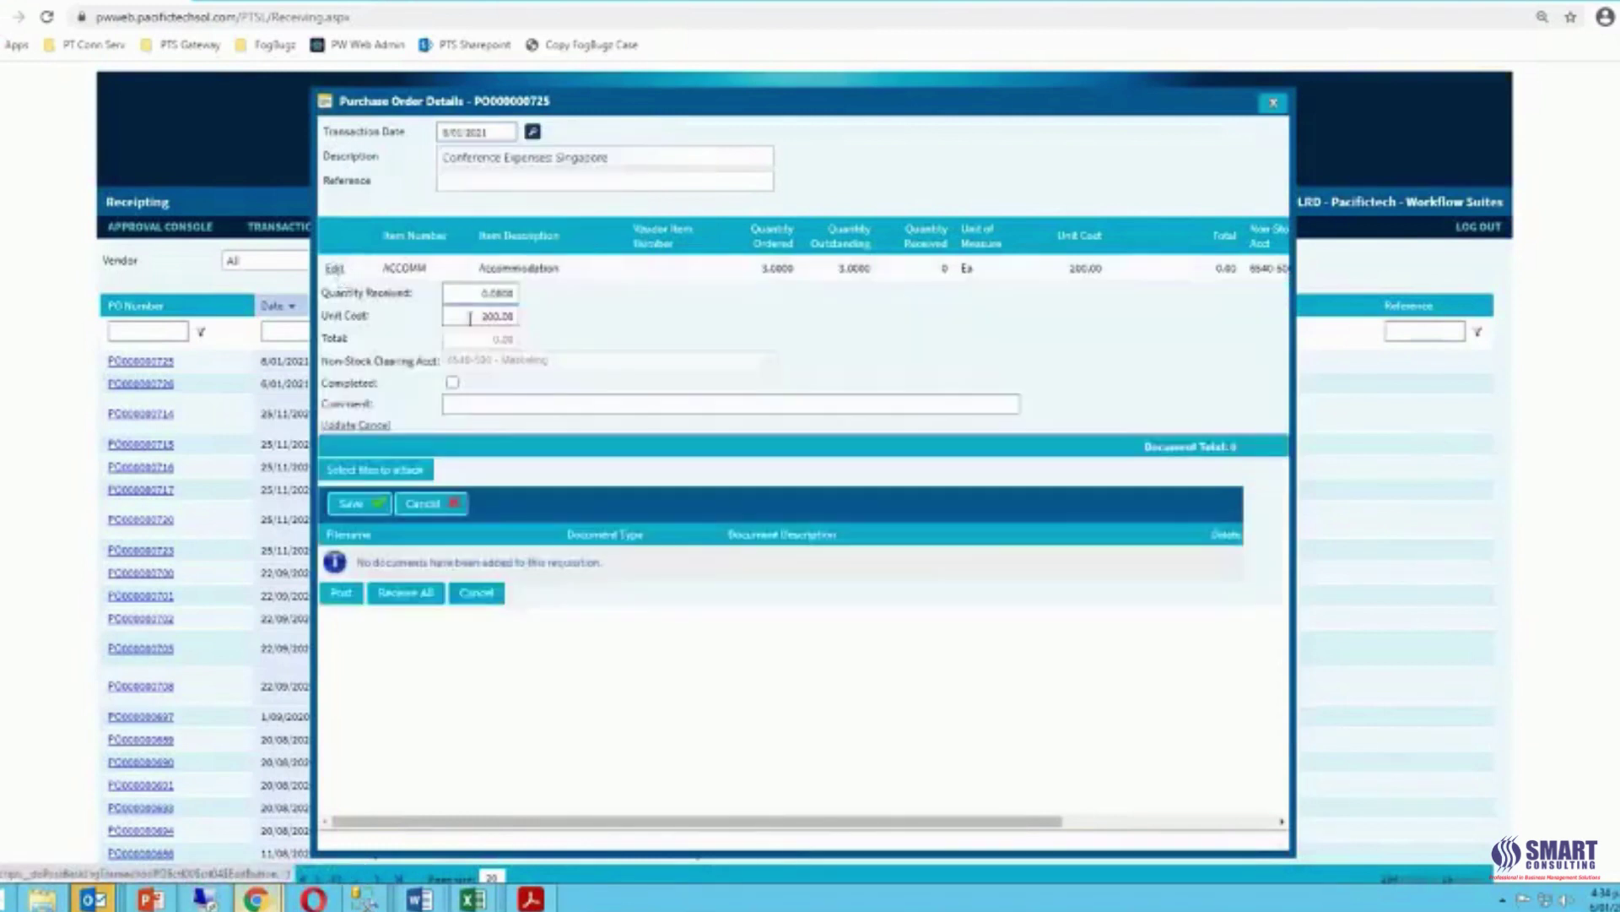
left_click(474, 293)
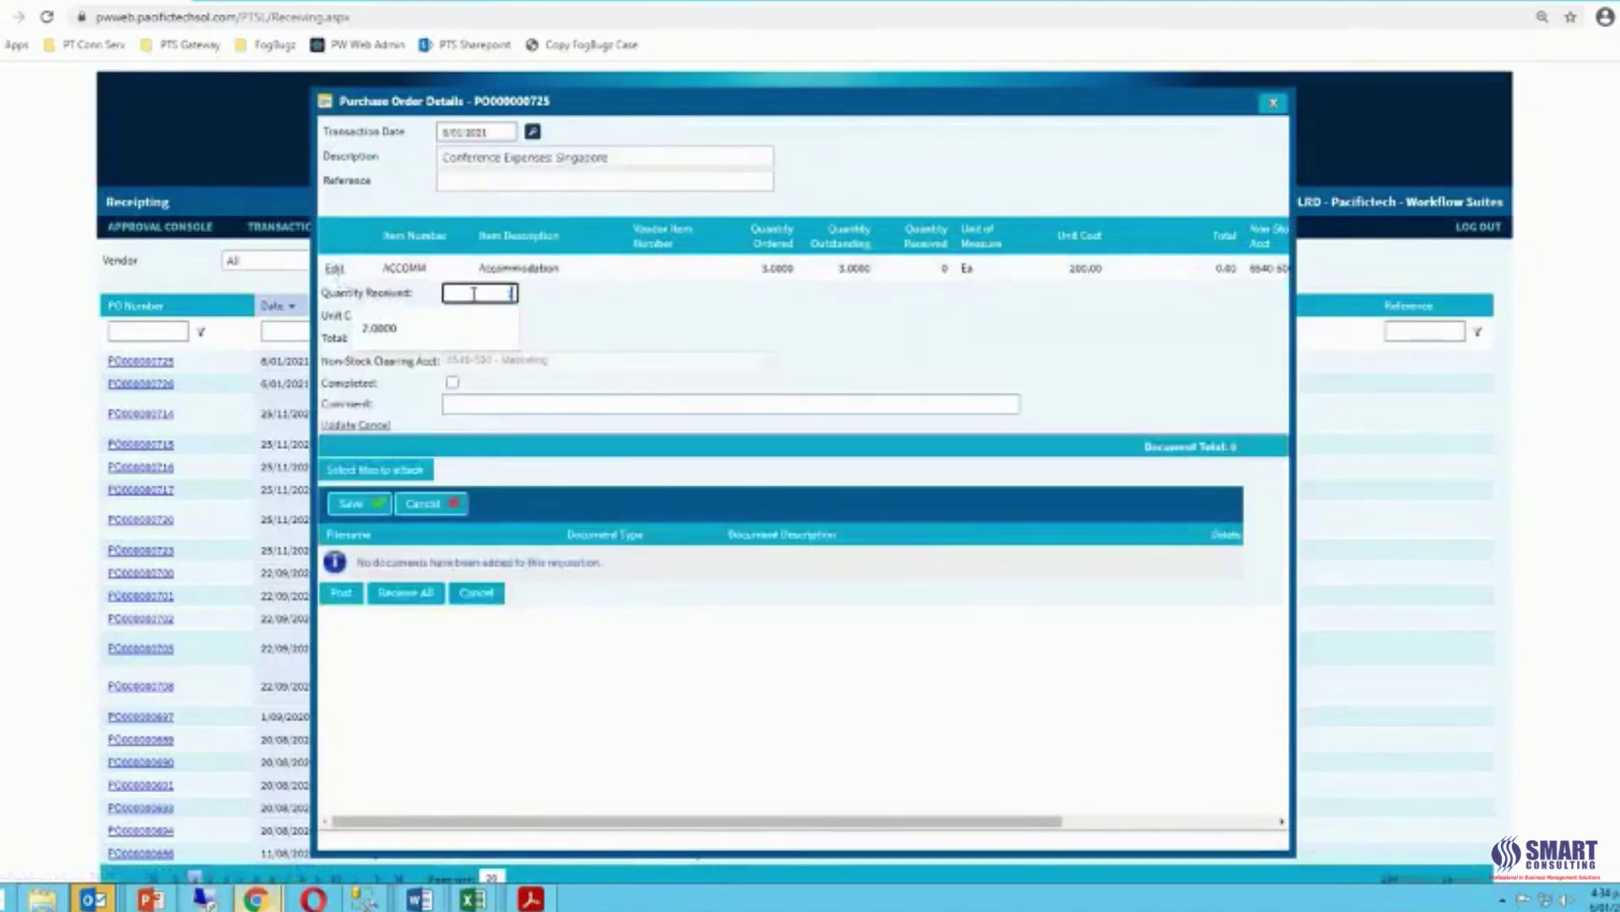
type("2")
key("Tab")
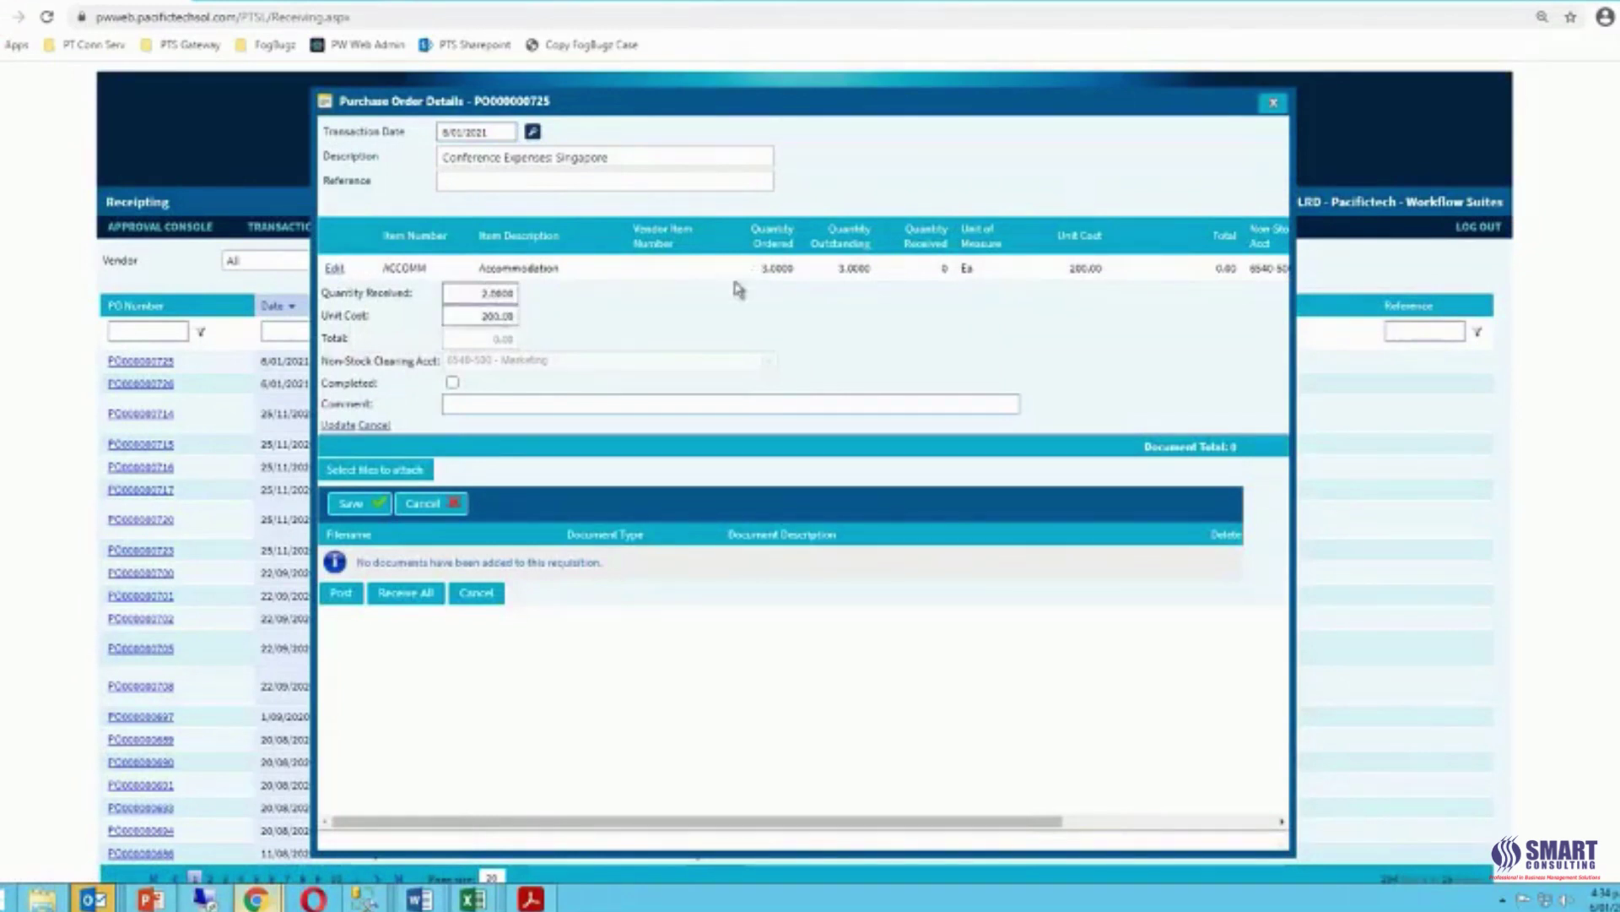
left_click(453, 383)
left_click(465, 405)
left_click(486, 439)
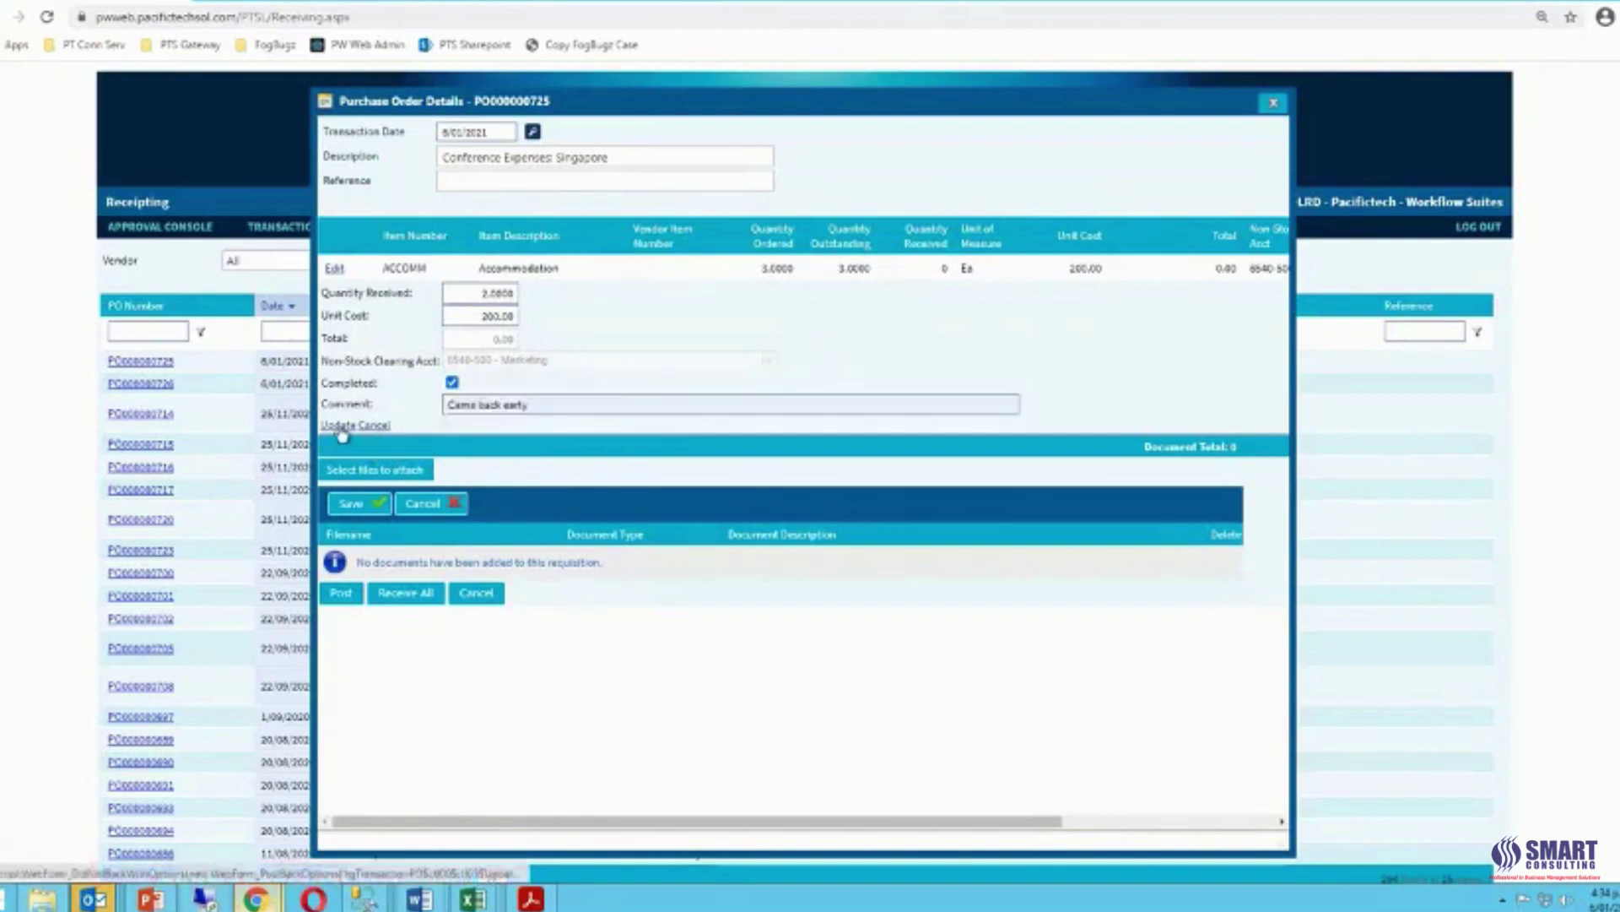
left_click(337, 426)
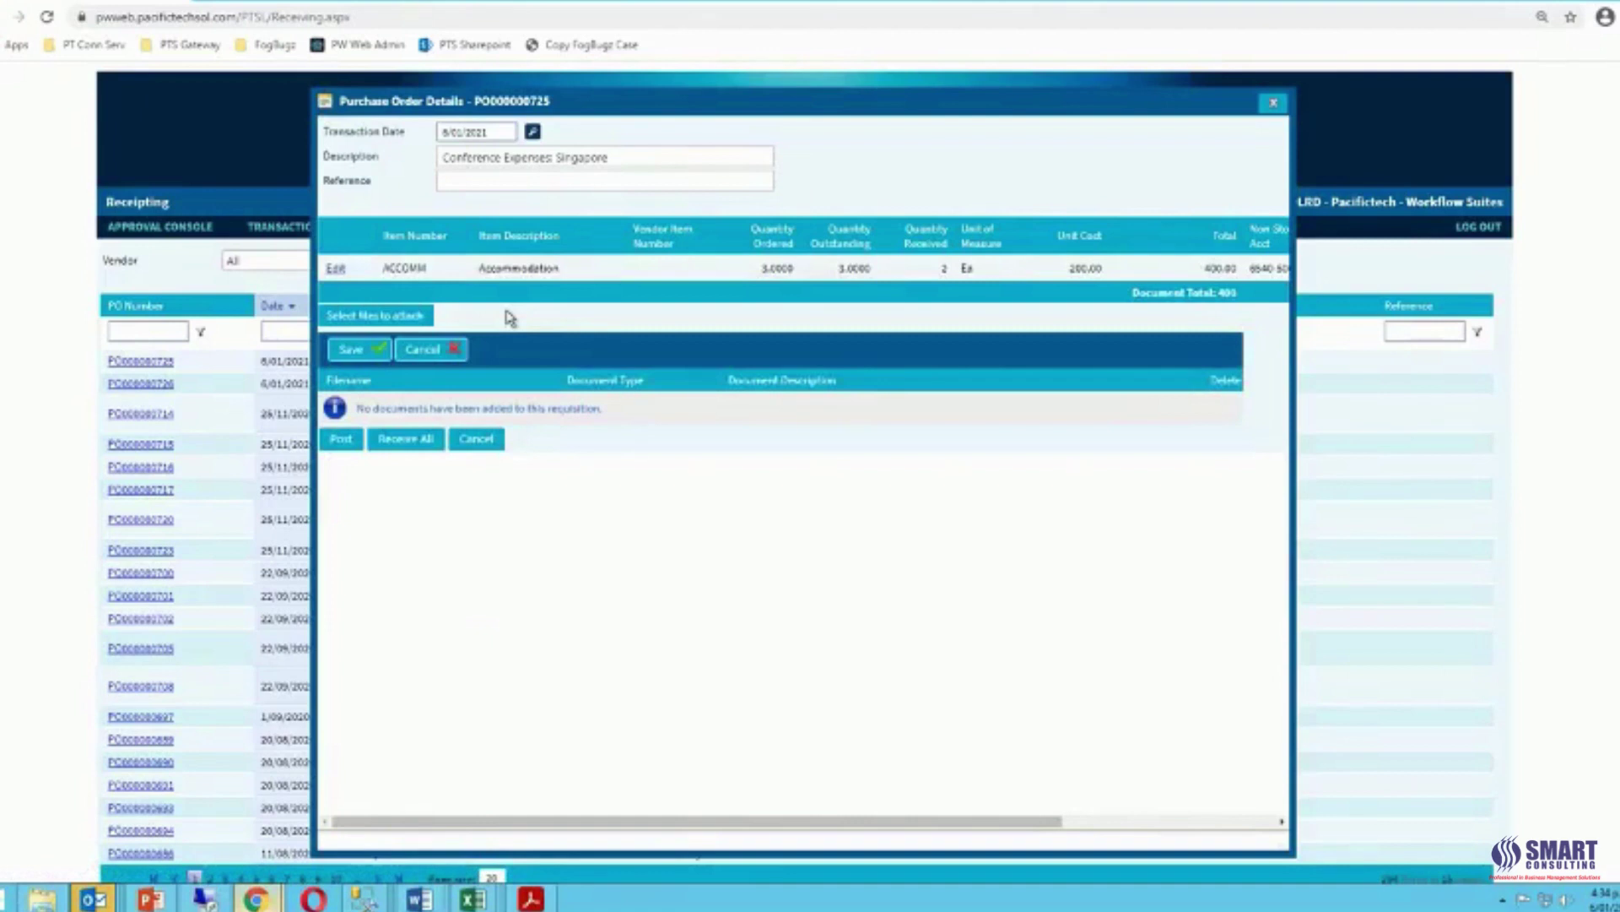
left_click(342, 441)
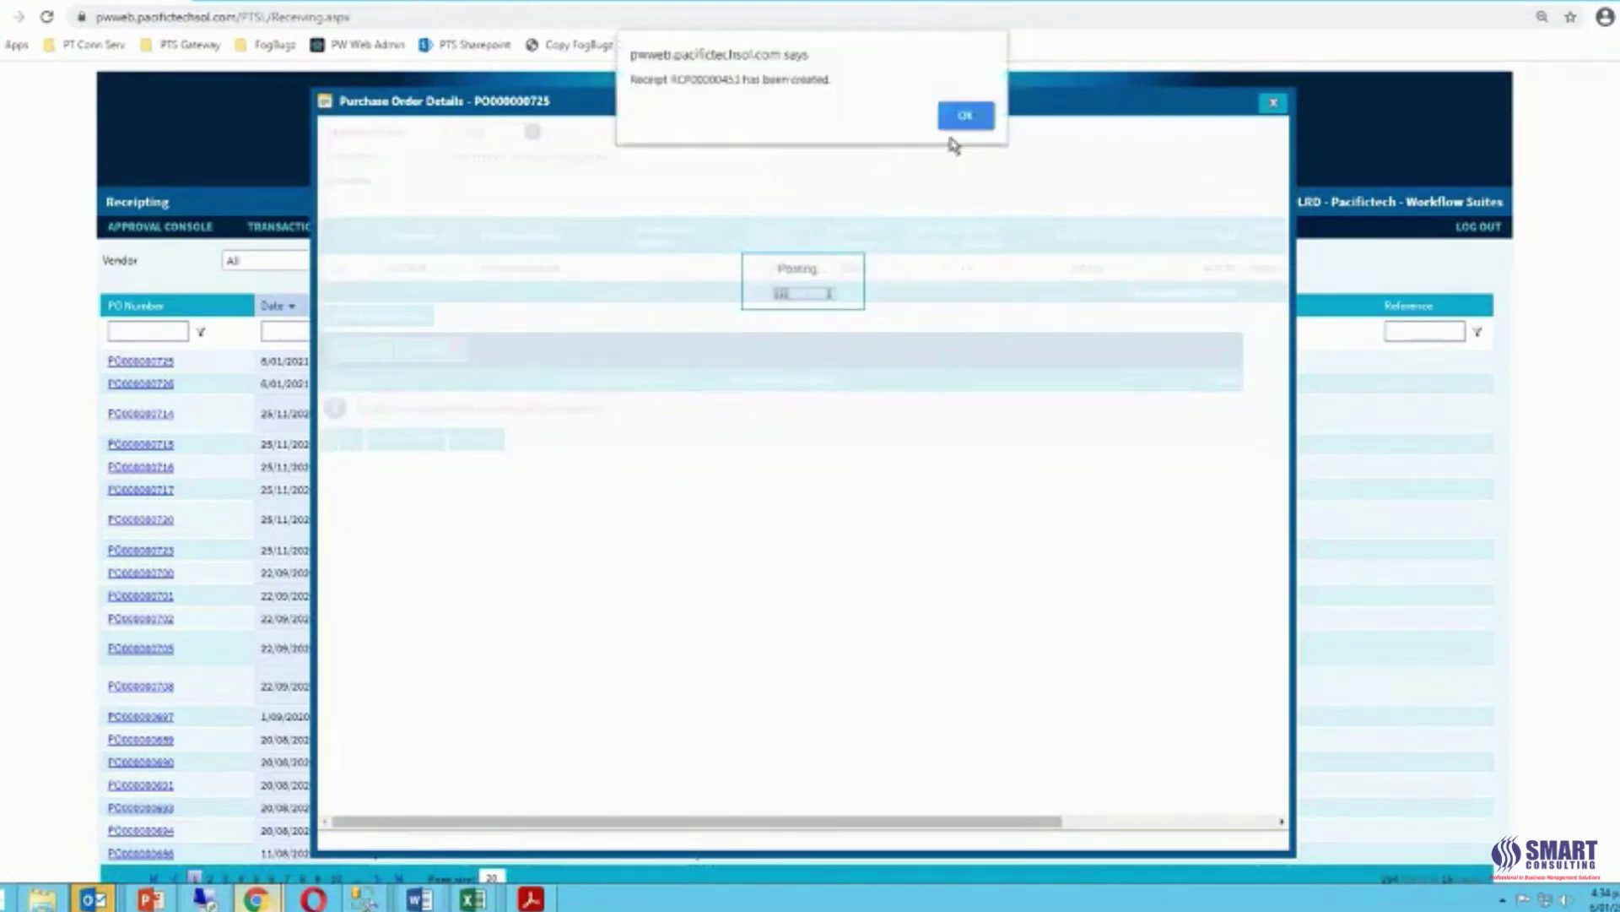
left_click(964, 118)
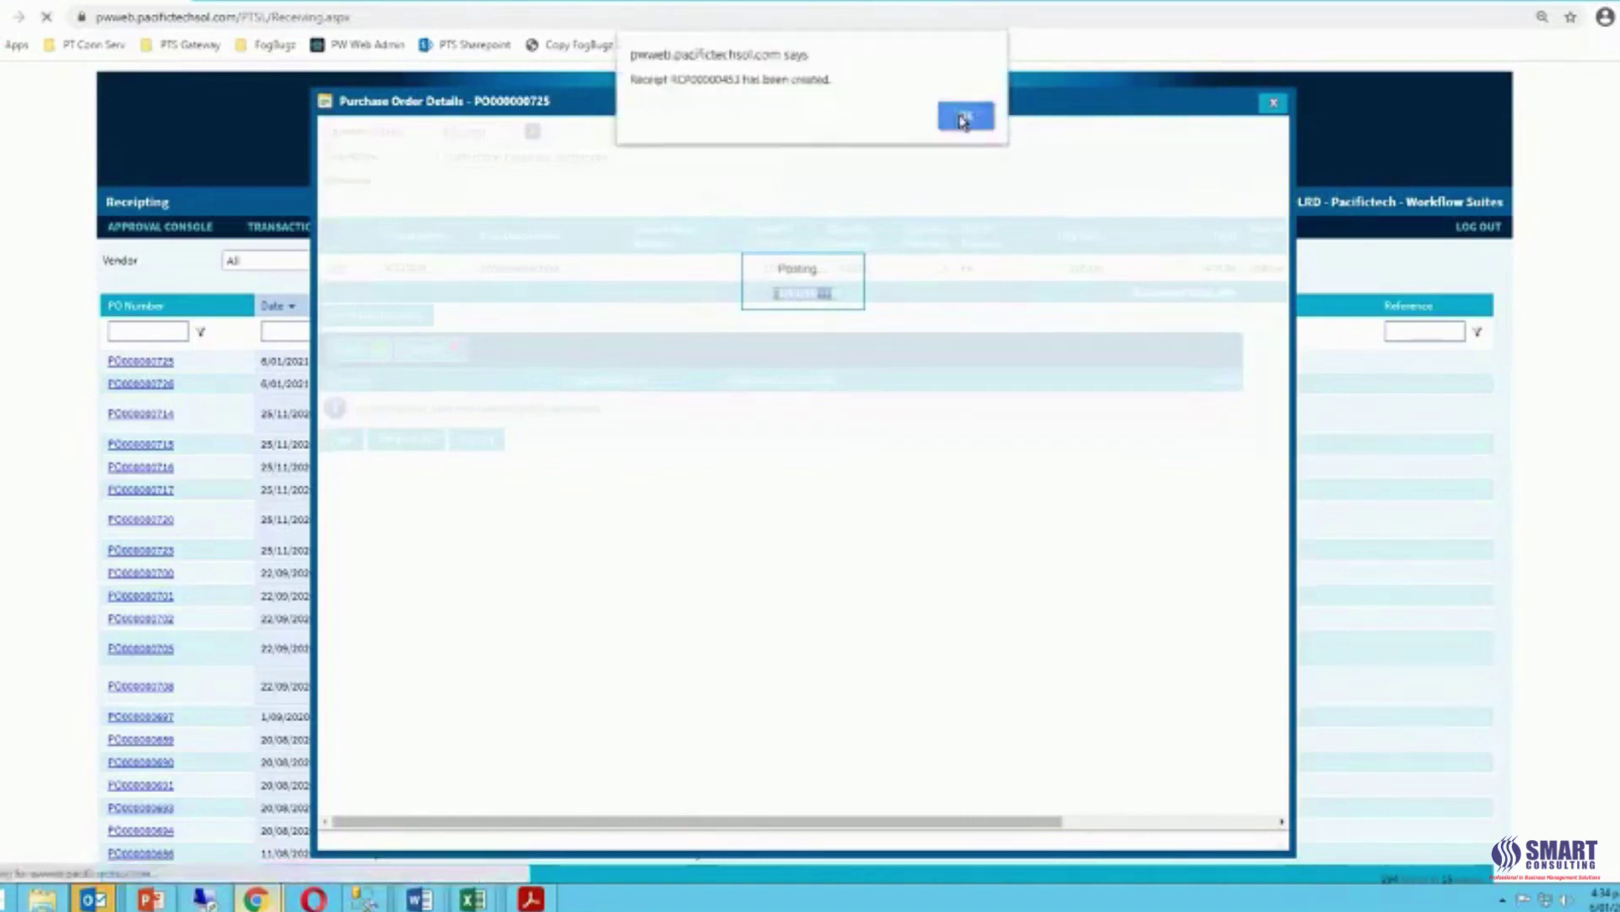
left_click(965, 118)
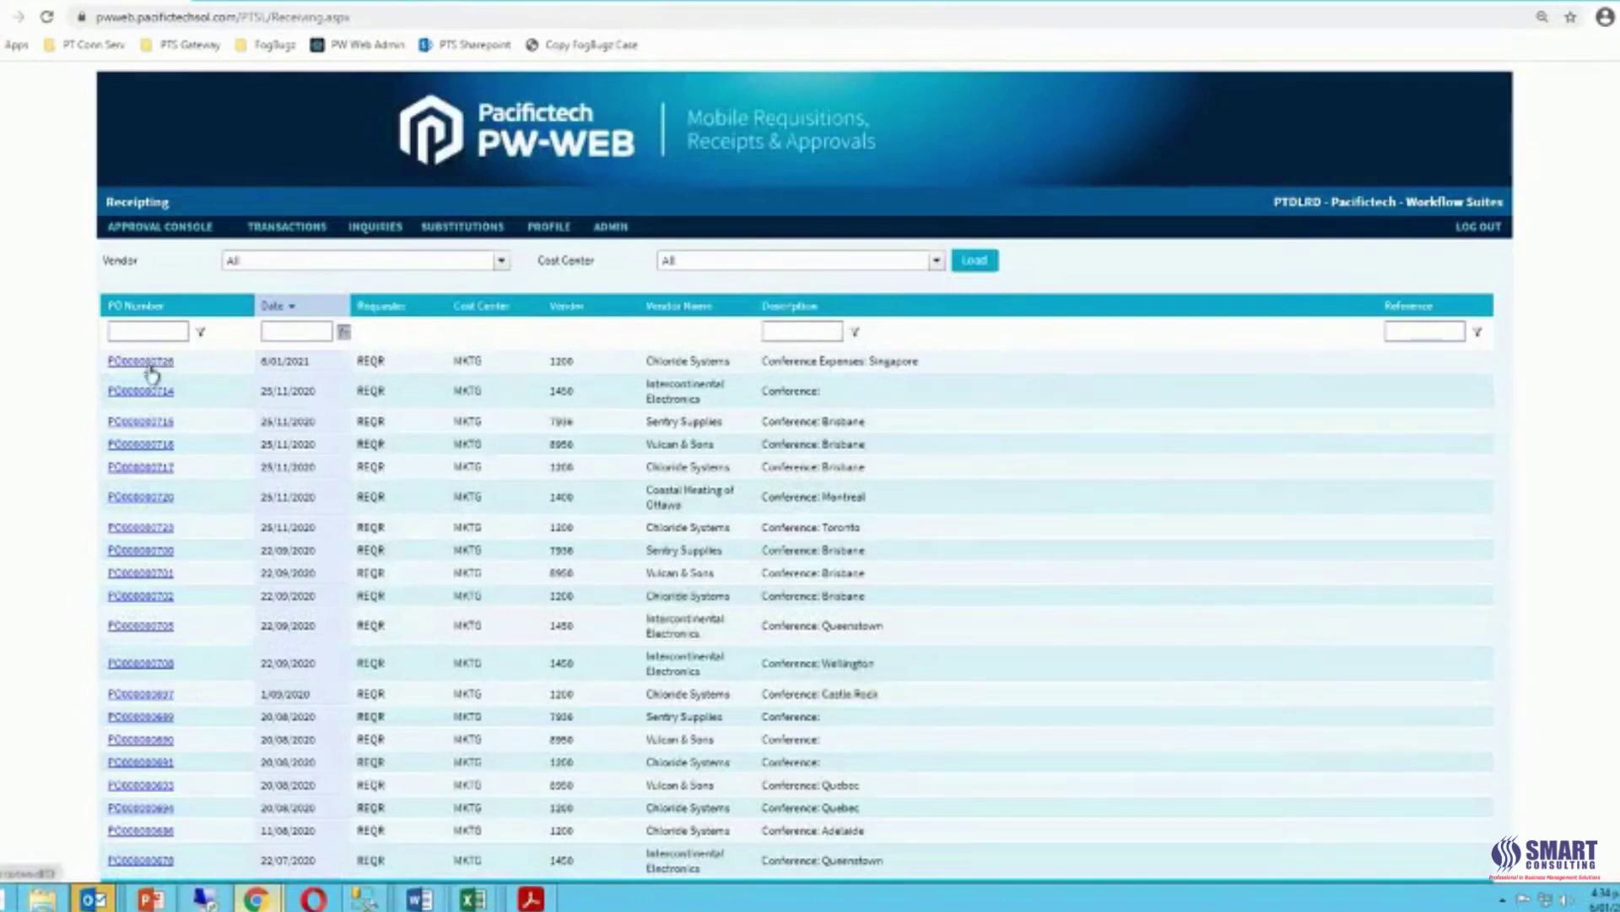
Leave the PW-WEB Receipting list and switch to the remote desktop running Sage 300.
mouse_move(306, 236)
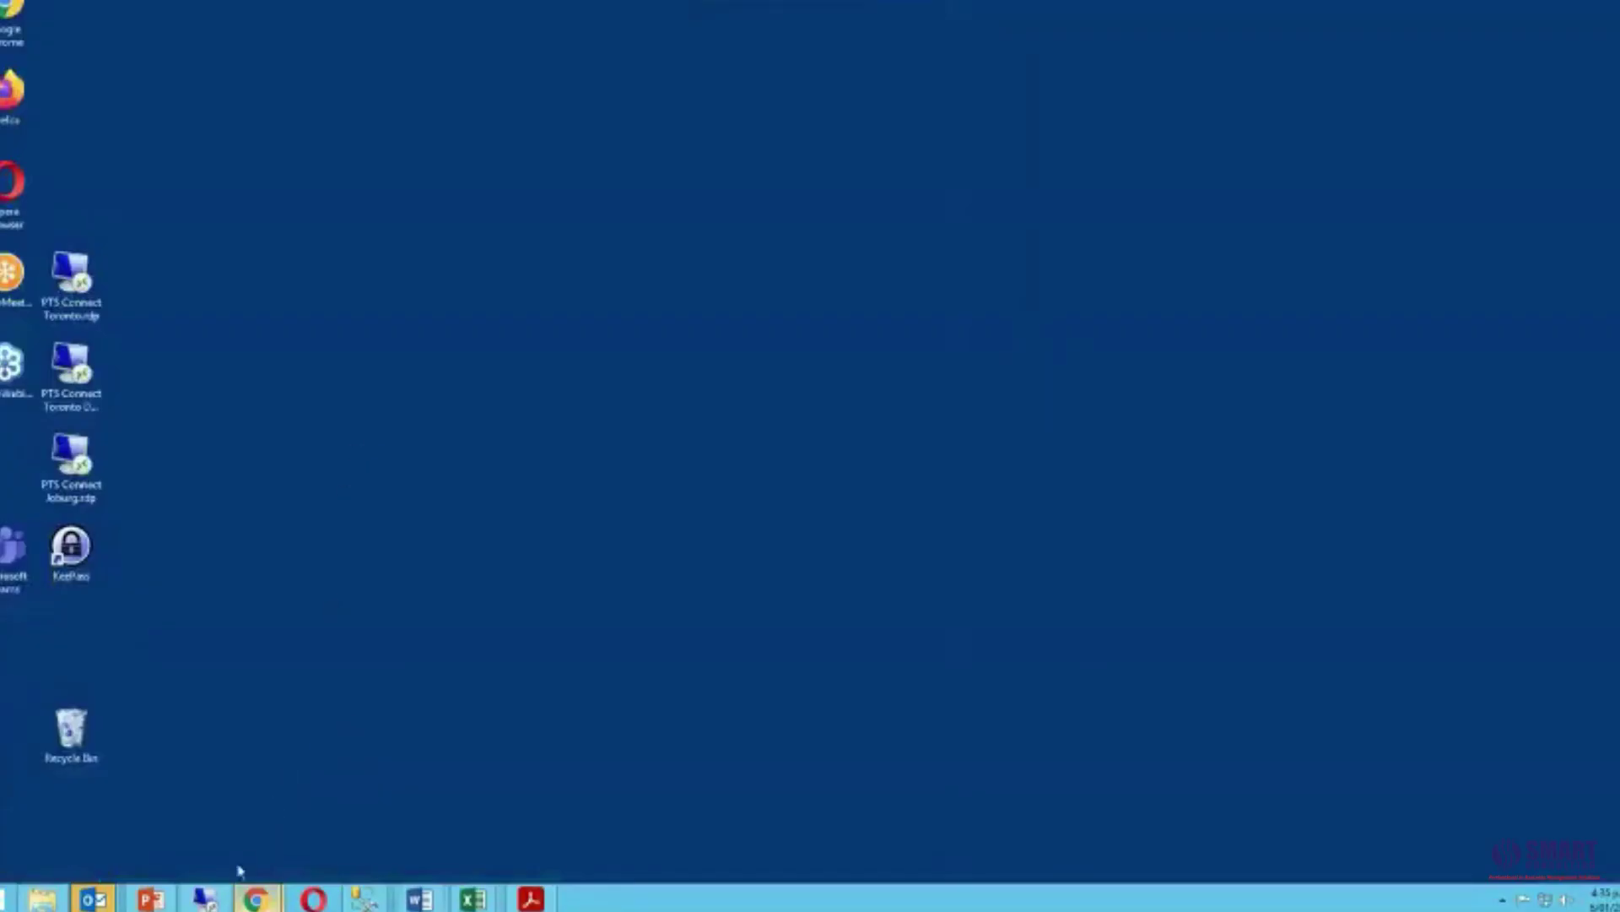
left_click(210, 900)
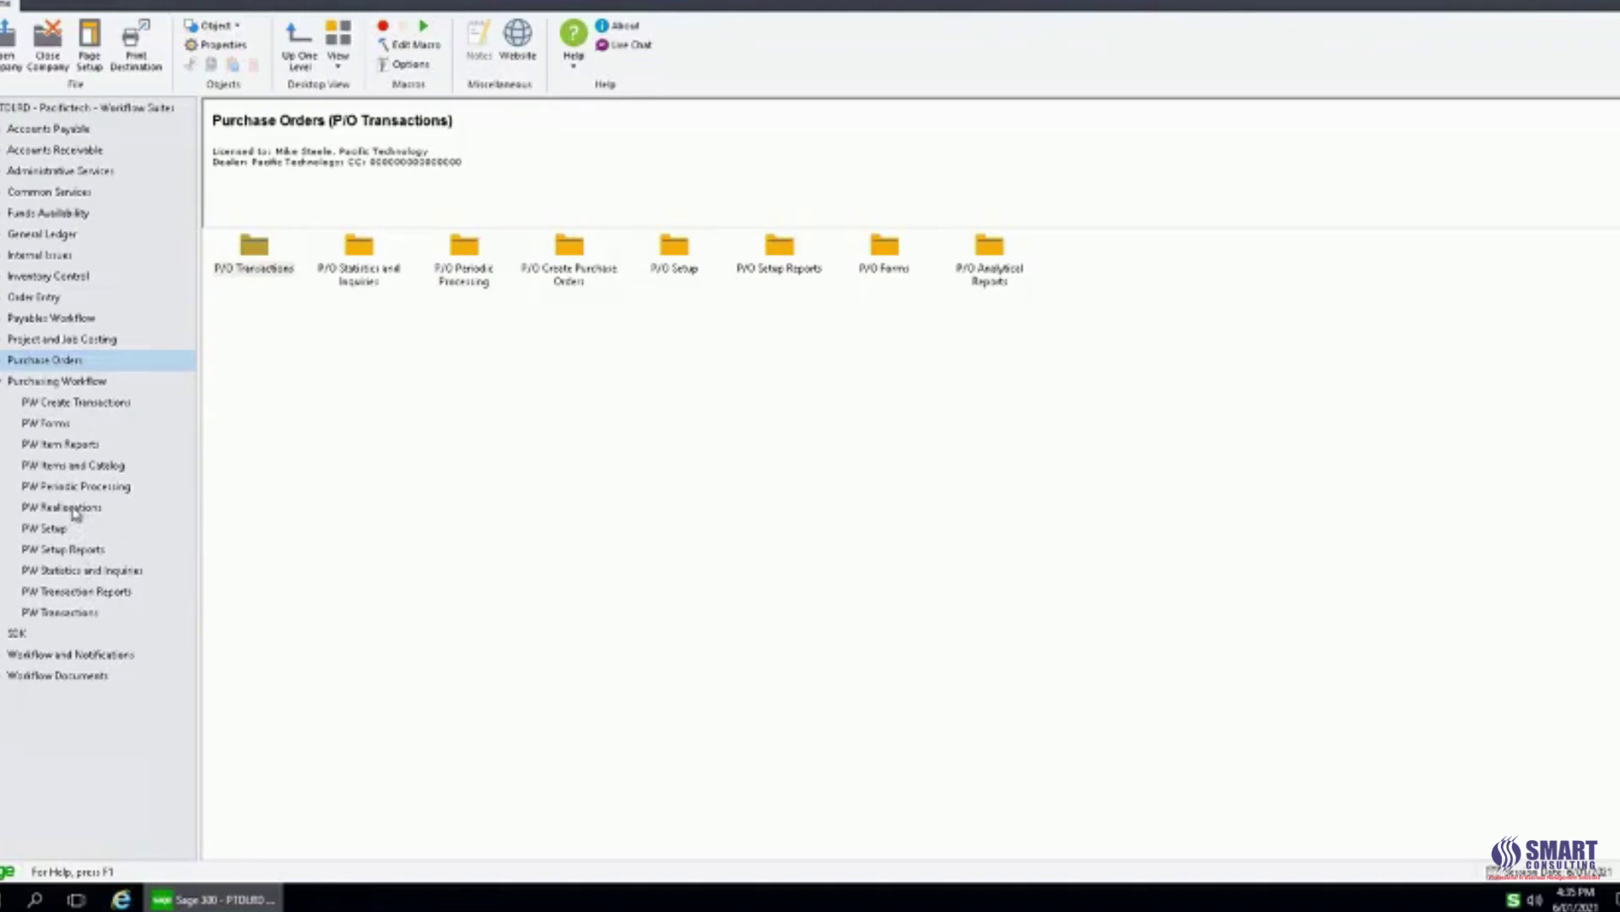
Open the PW Reallocations folder under Purchasing Workflow and launch the Reallocations window.
left_click(76, 514)
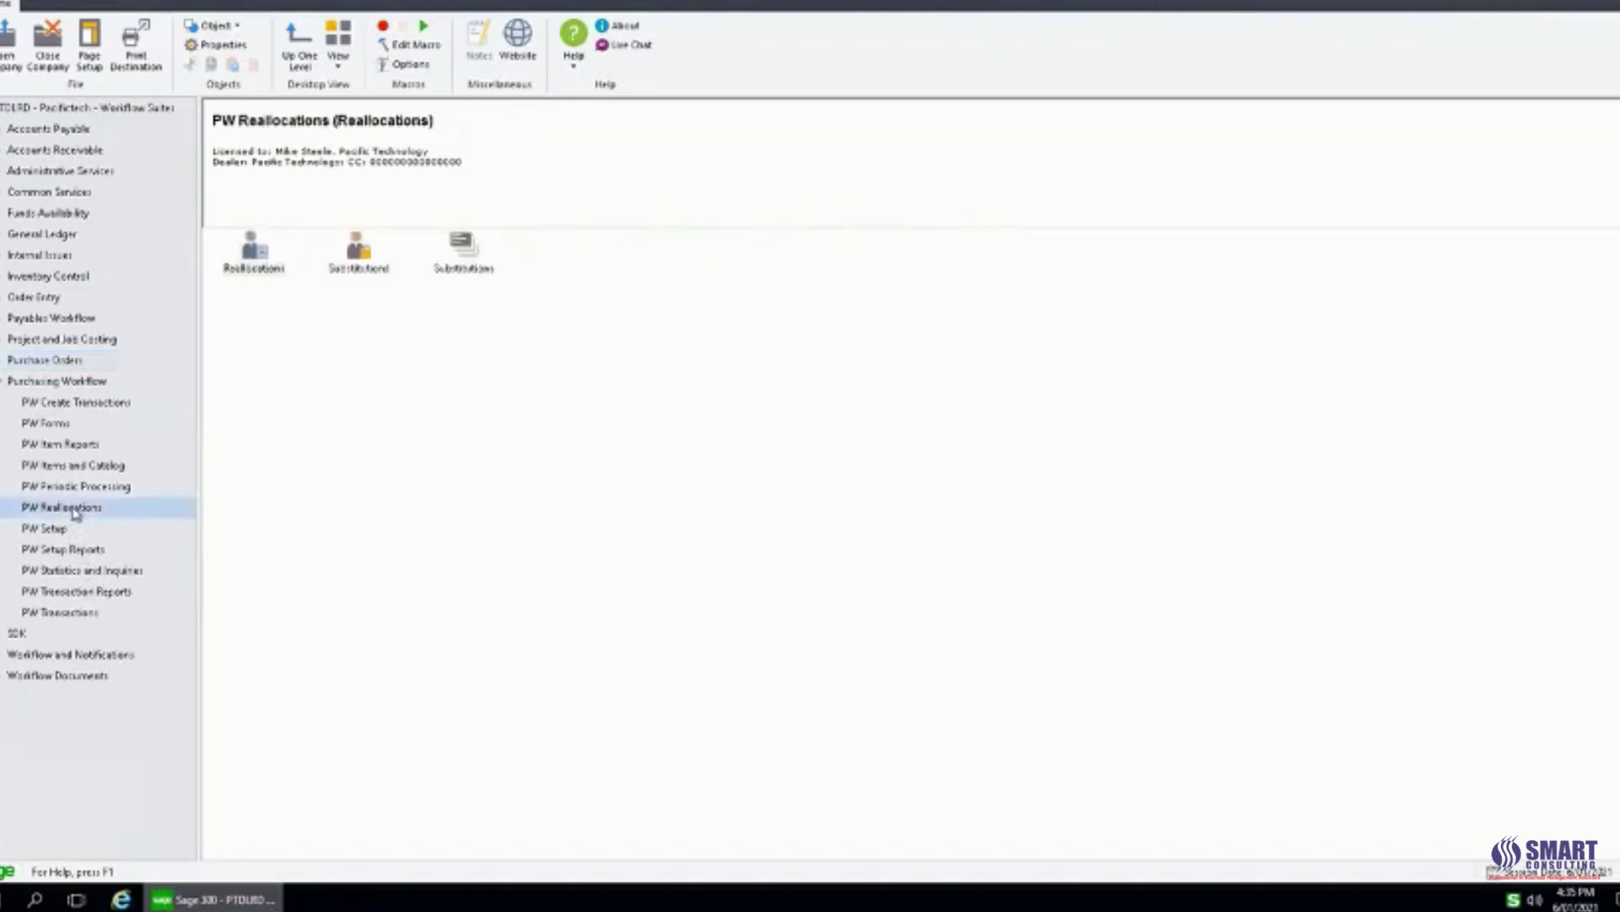
left_click(358, 251)
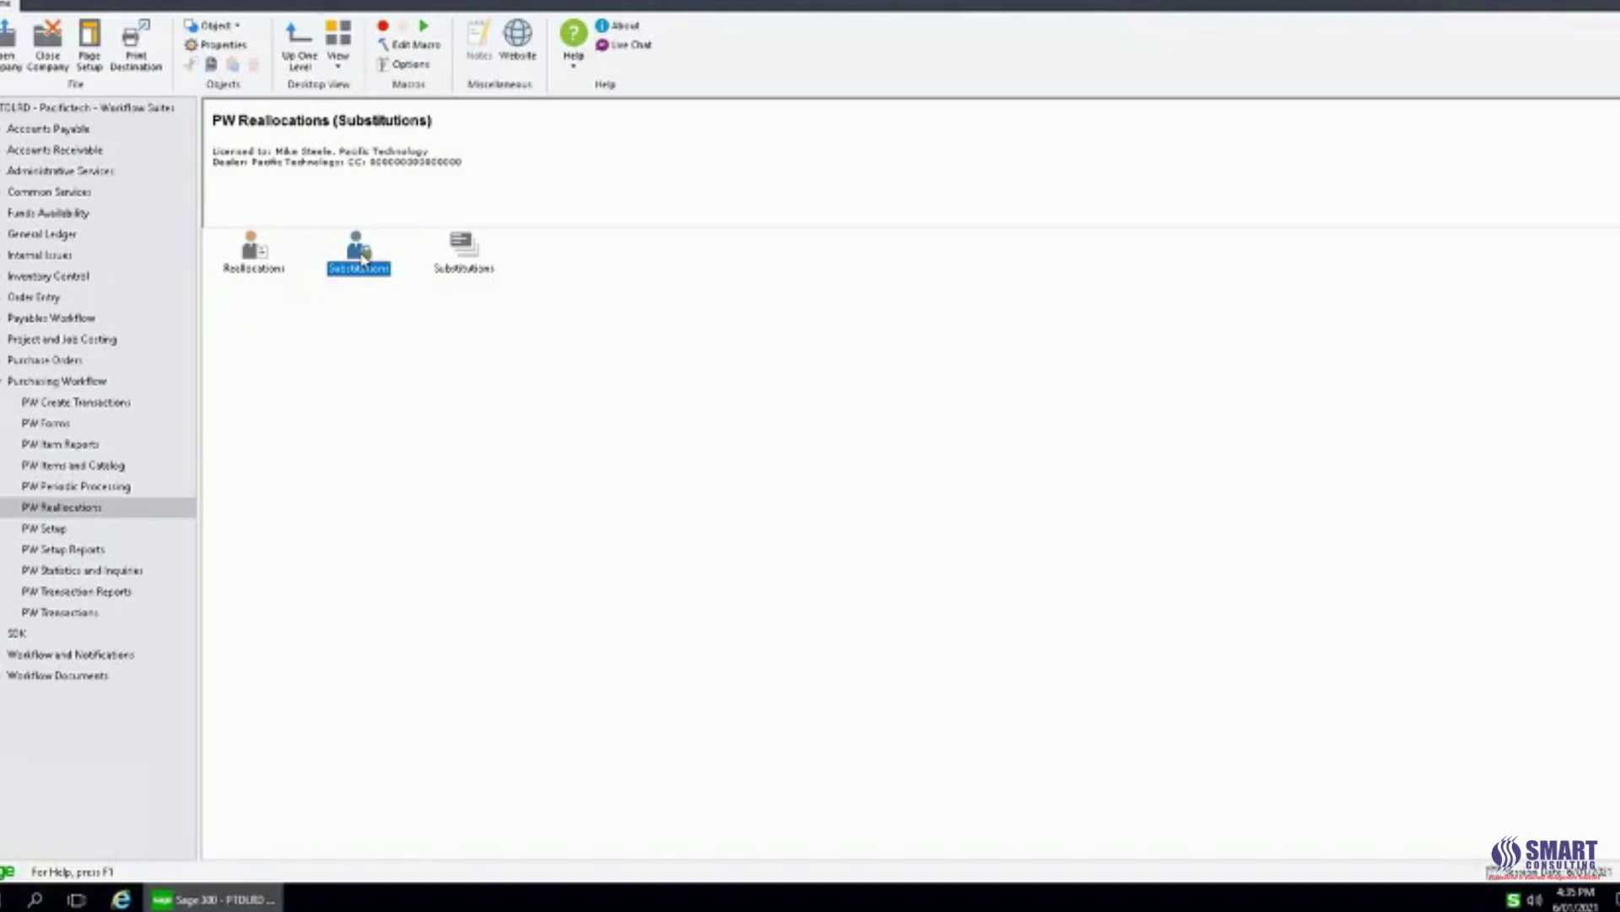
double_click(253, 262)
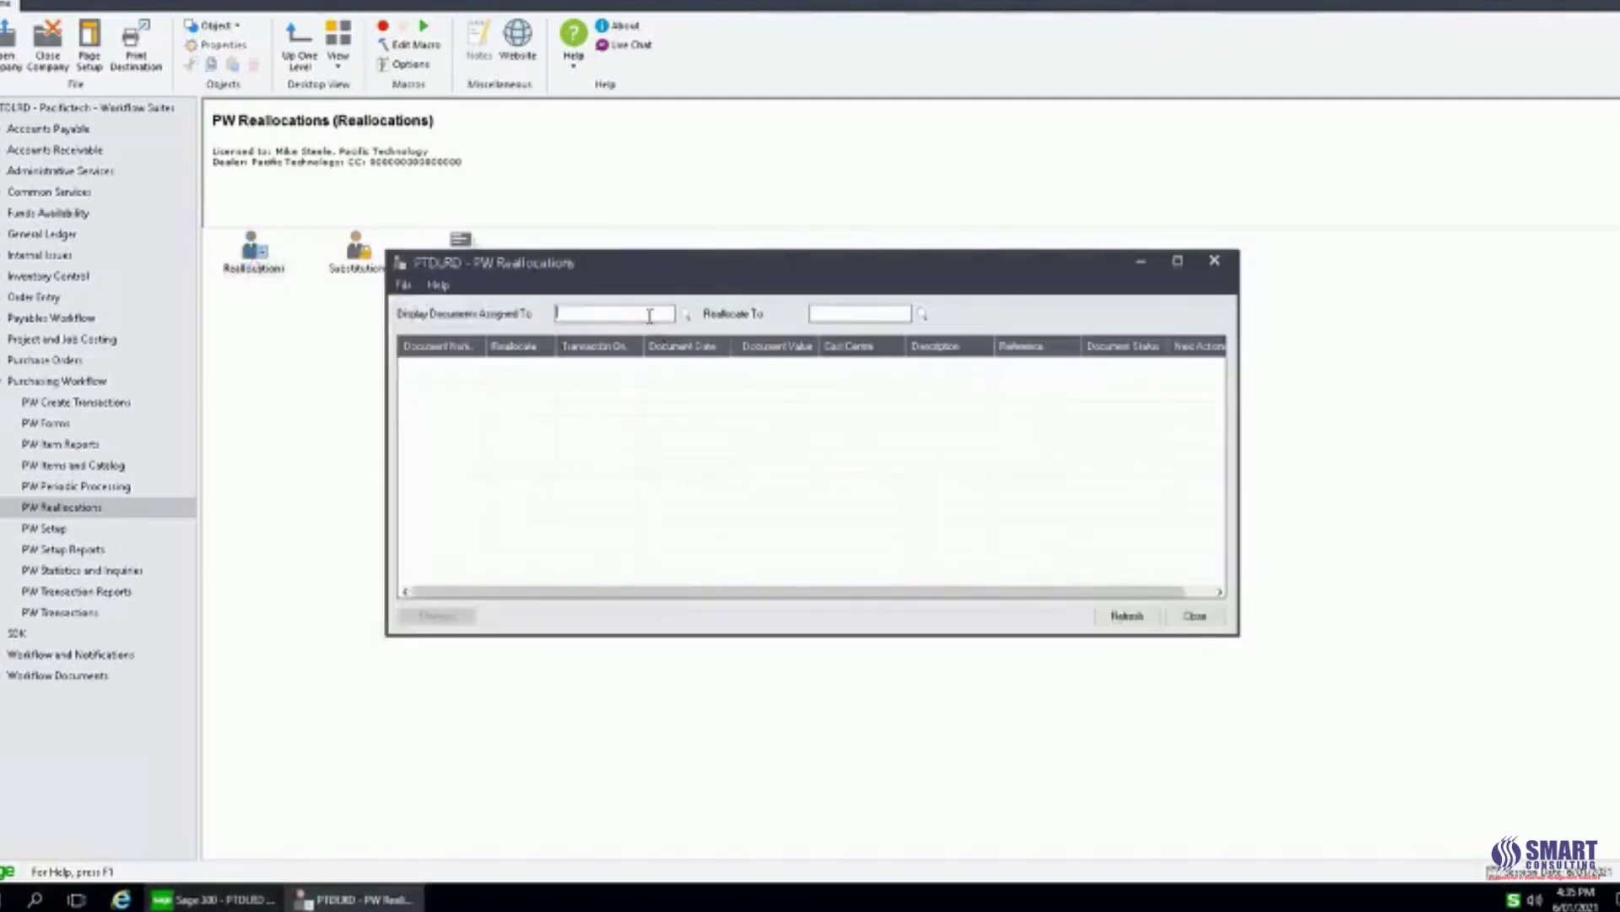
List the division manager's documents, flag the Conference requisition for reallocation, then close the window.
type("DIVMGR")
key("Tab")
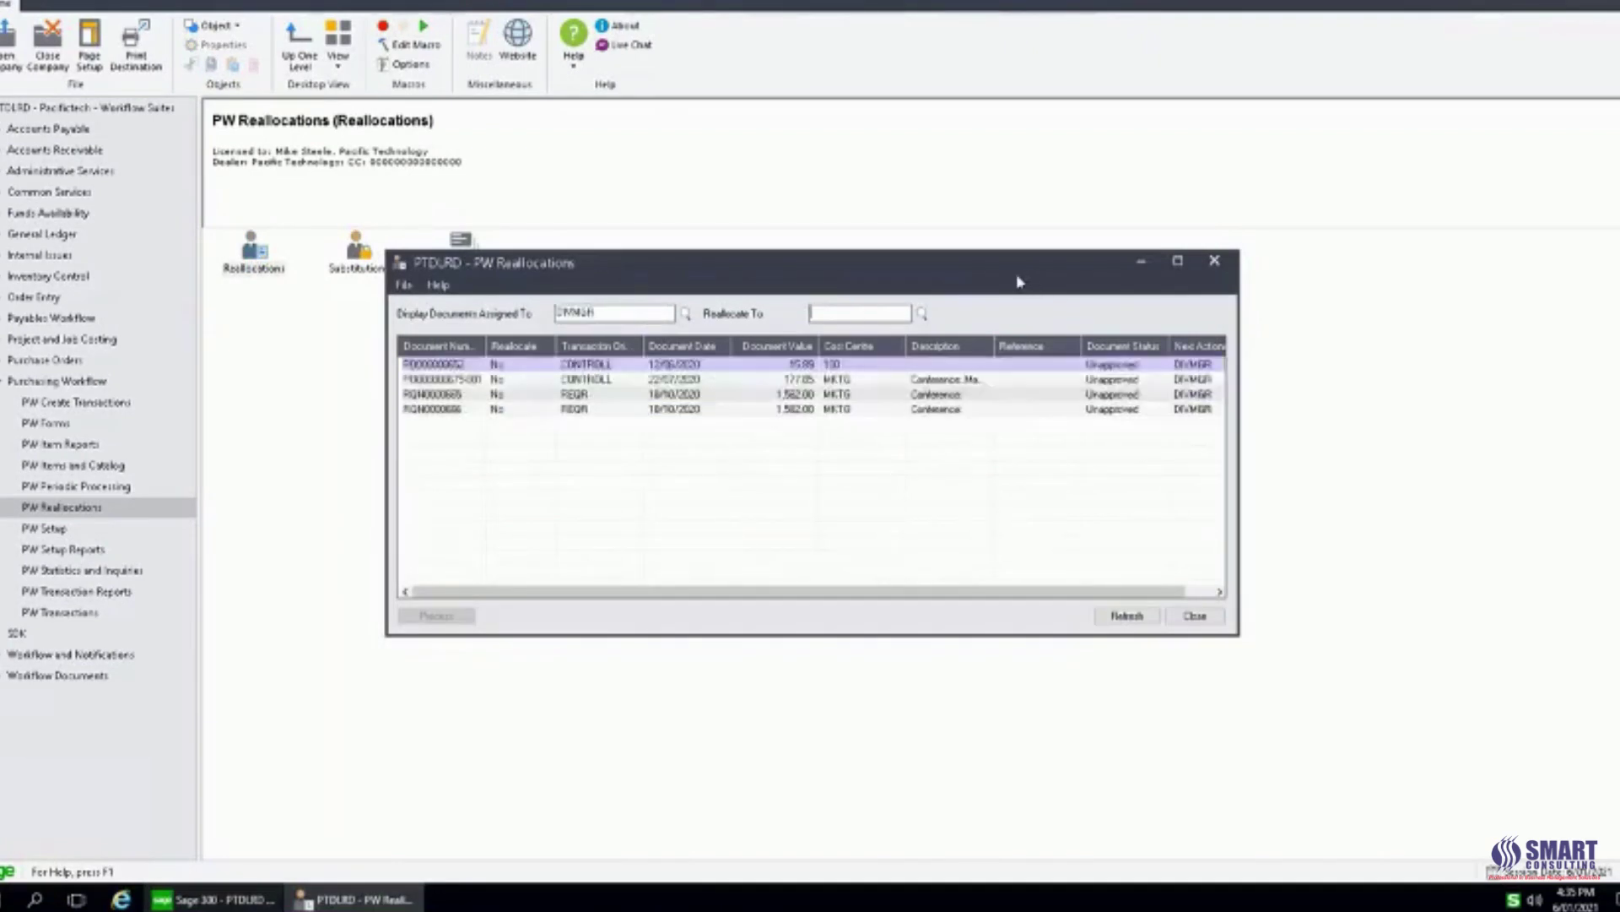
left_click_drag(1019, 281, 1021, 276)
left_click_drag(1001, 335, 1032, 338)
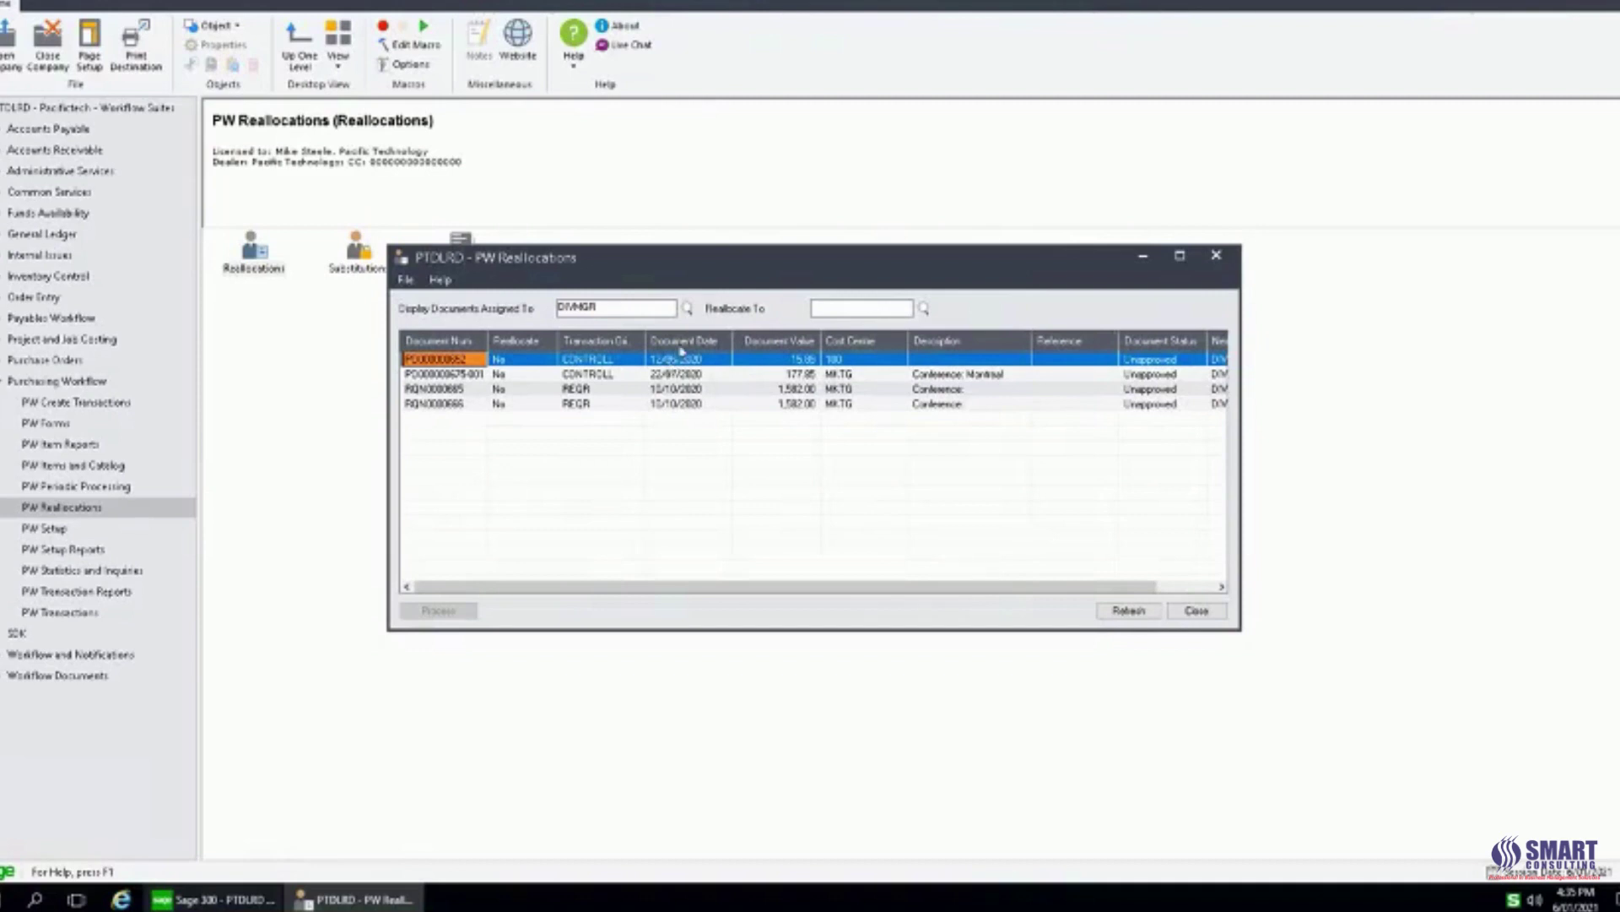
left_click(477, 391)
left_click(515, 393)
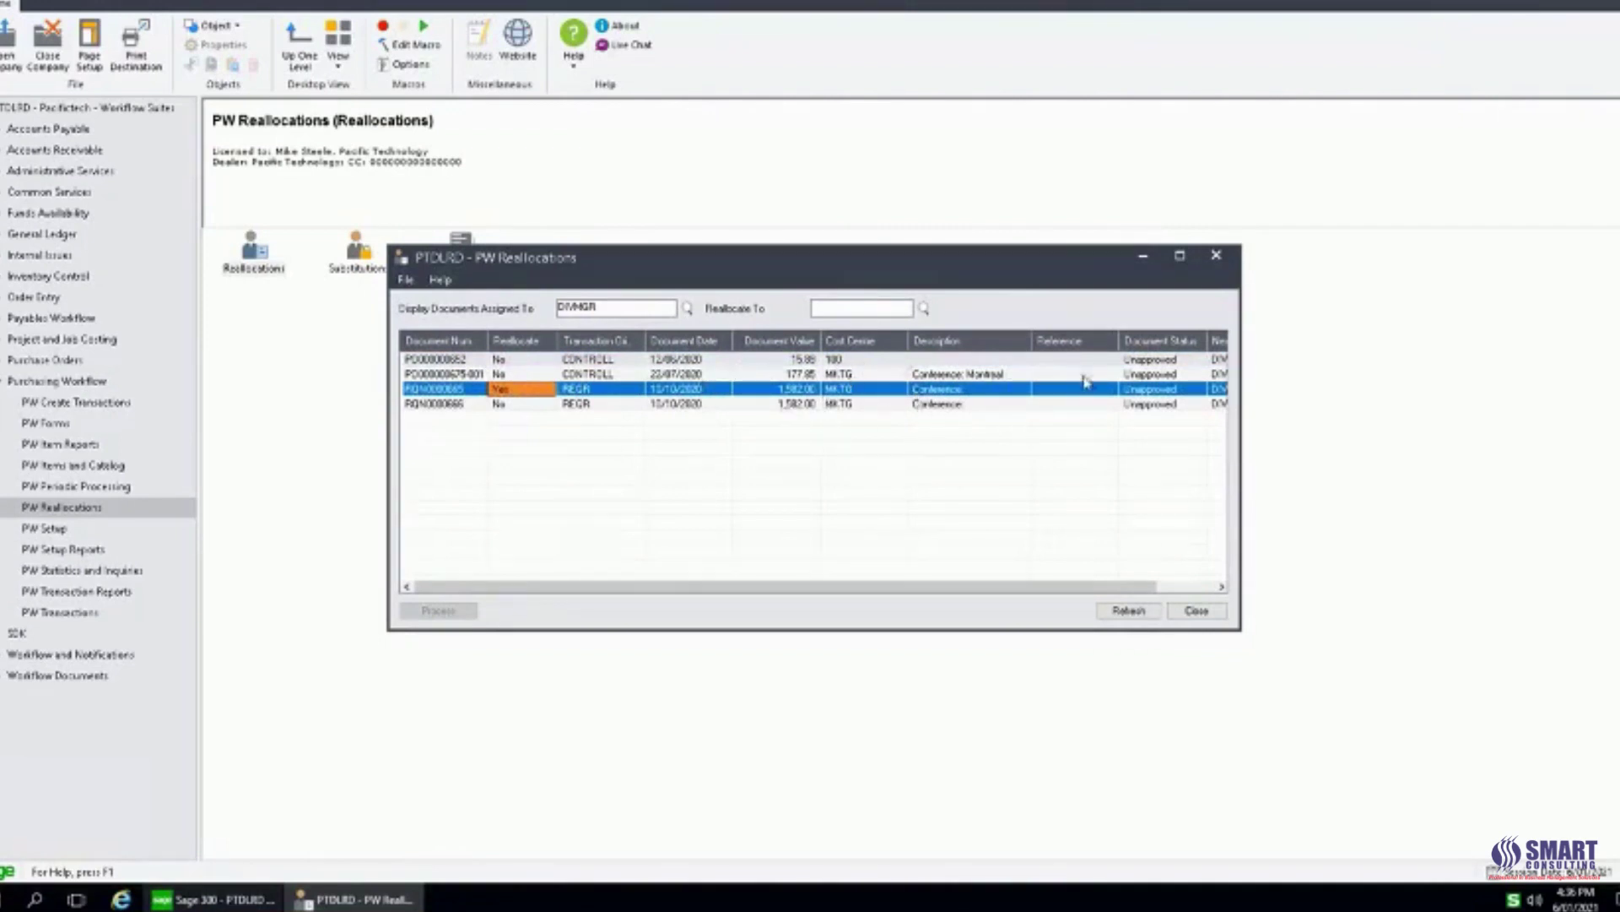
left_click(1216, 254)
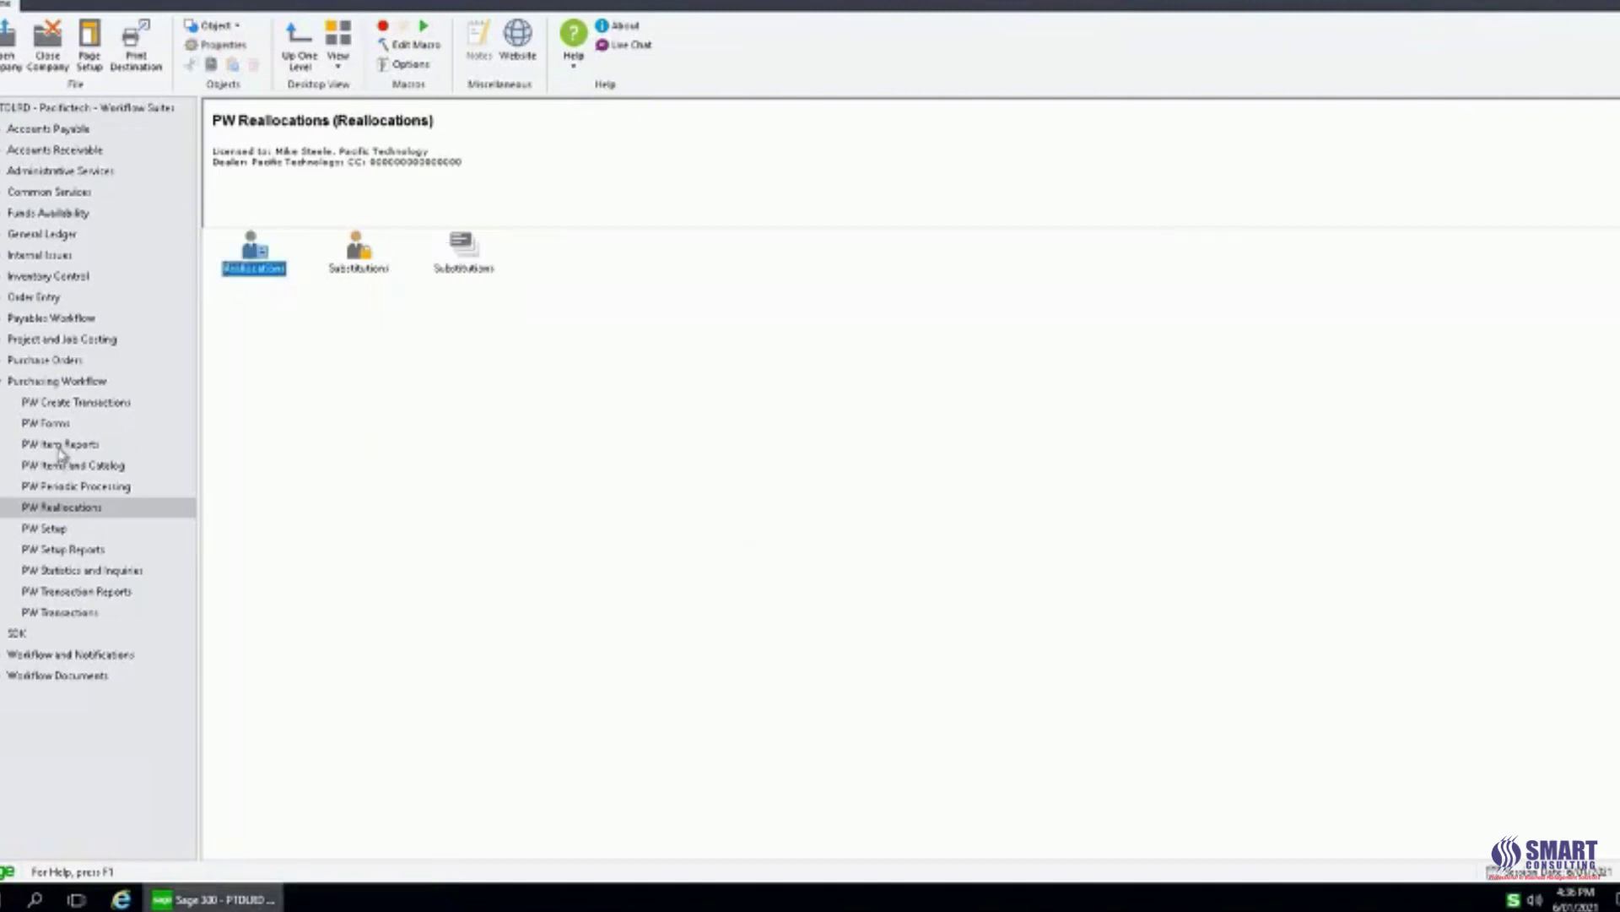